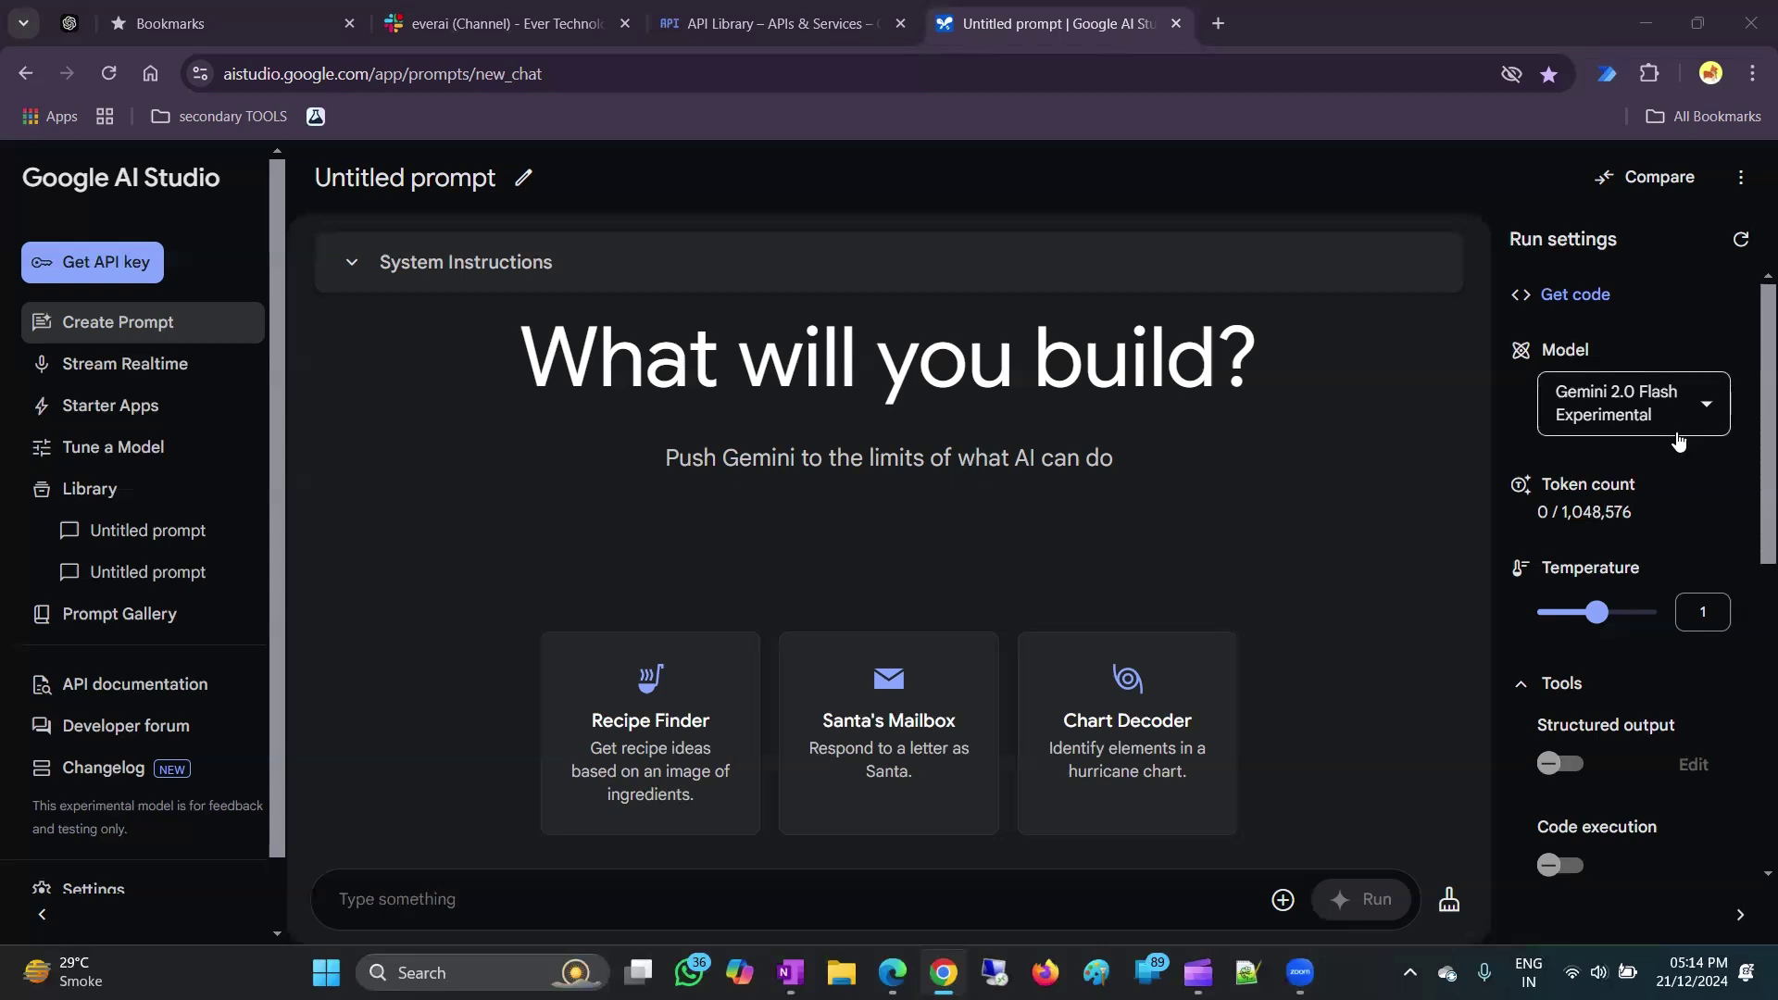
Compare the available Gemini models and choose Gemini 2.0 Flash Experimental for the prompt.
mouse_move(1675, 433)
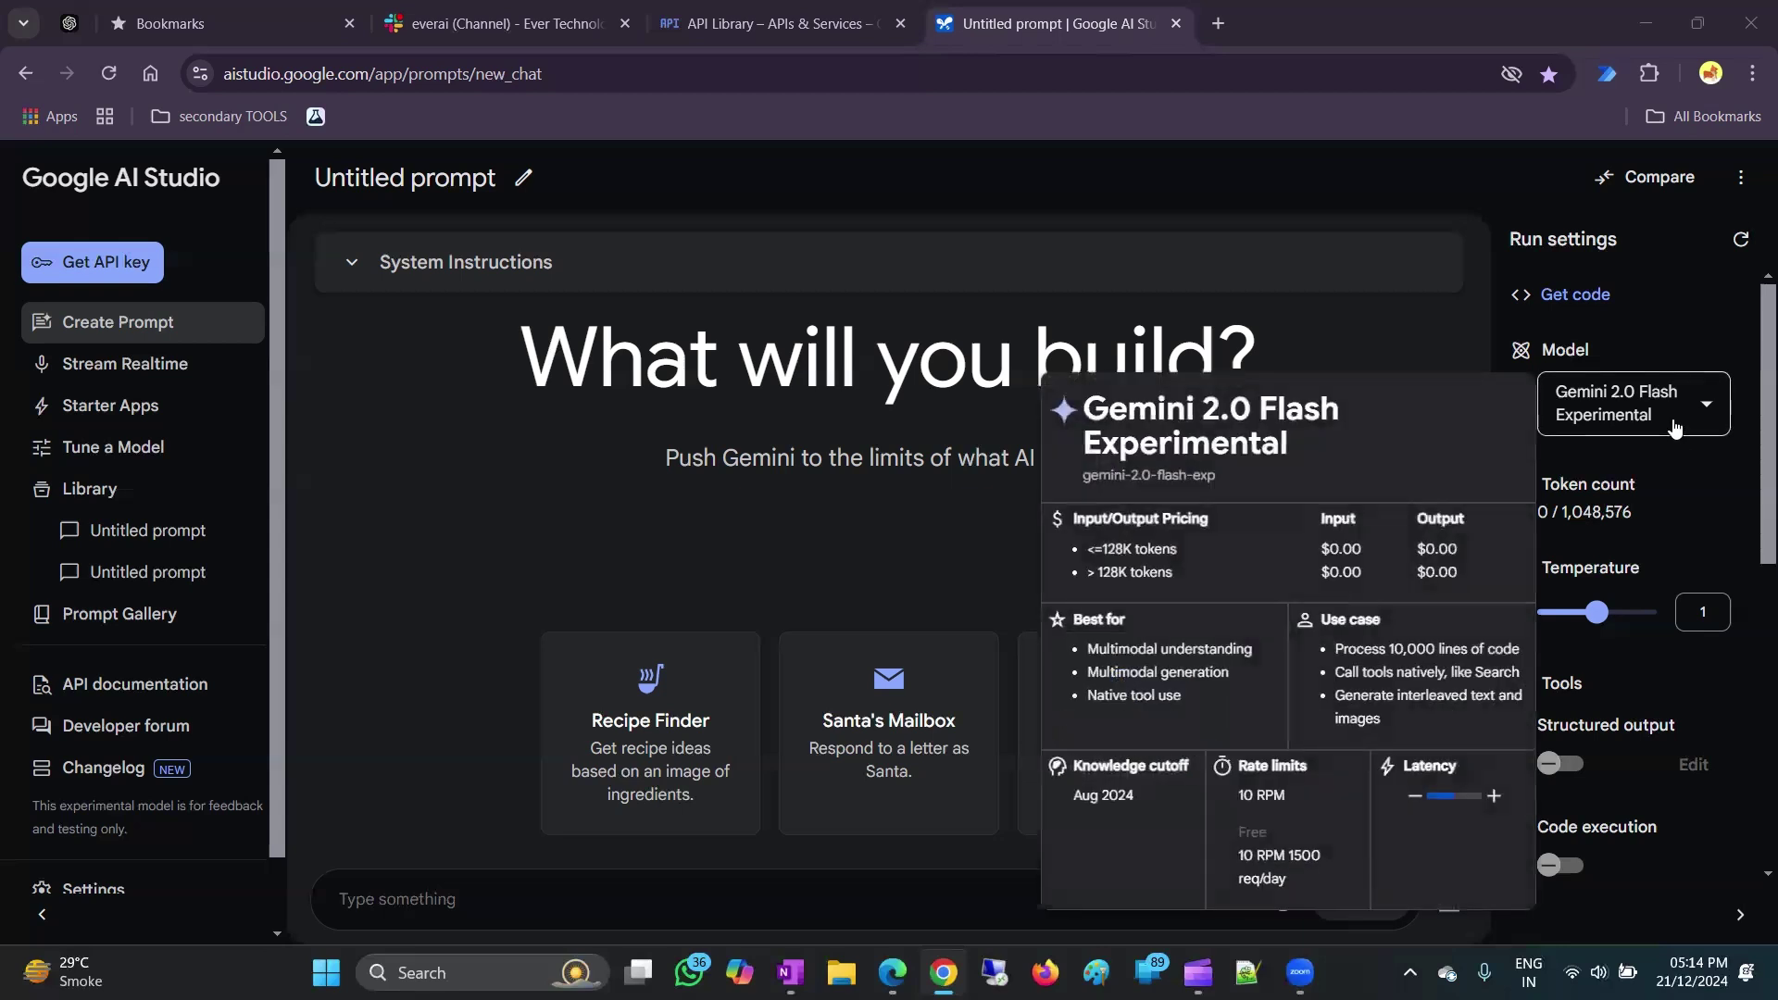
click(1674, 429)
mouse_move(1557, 581)
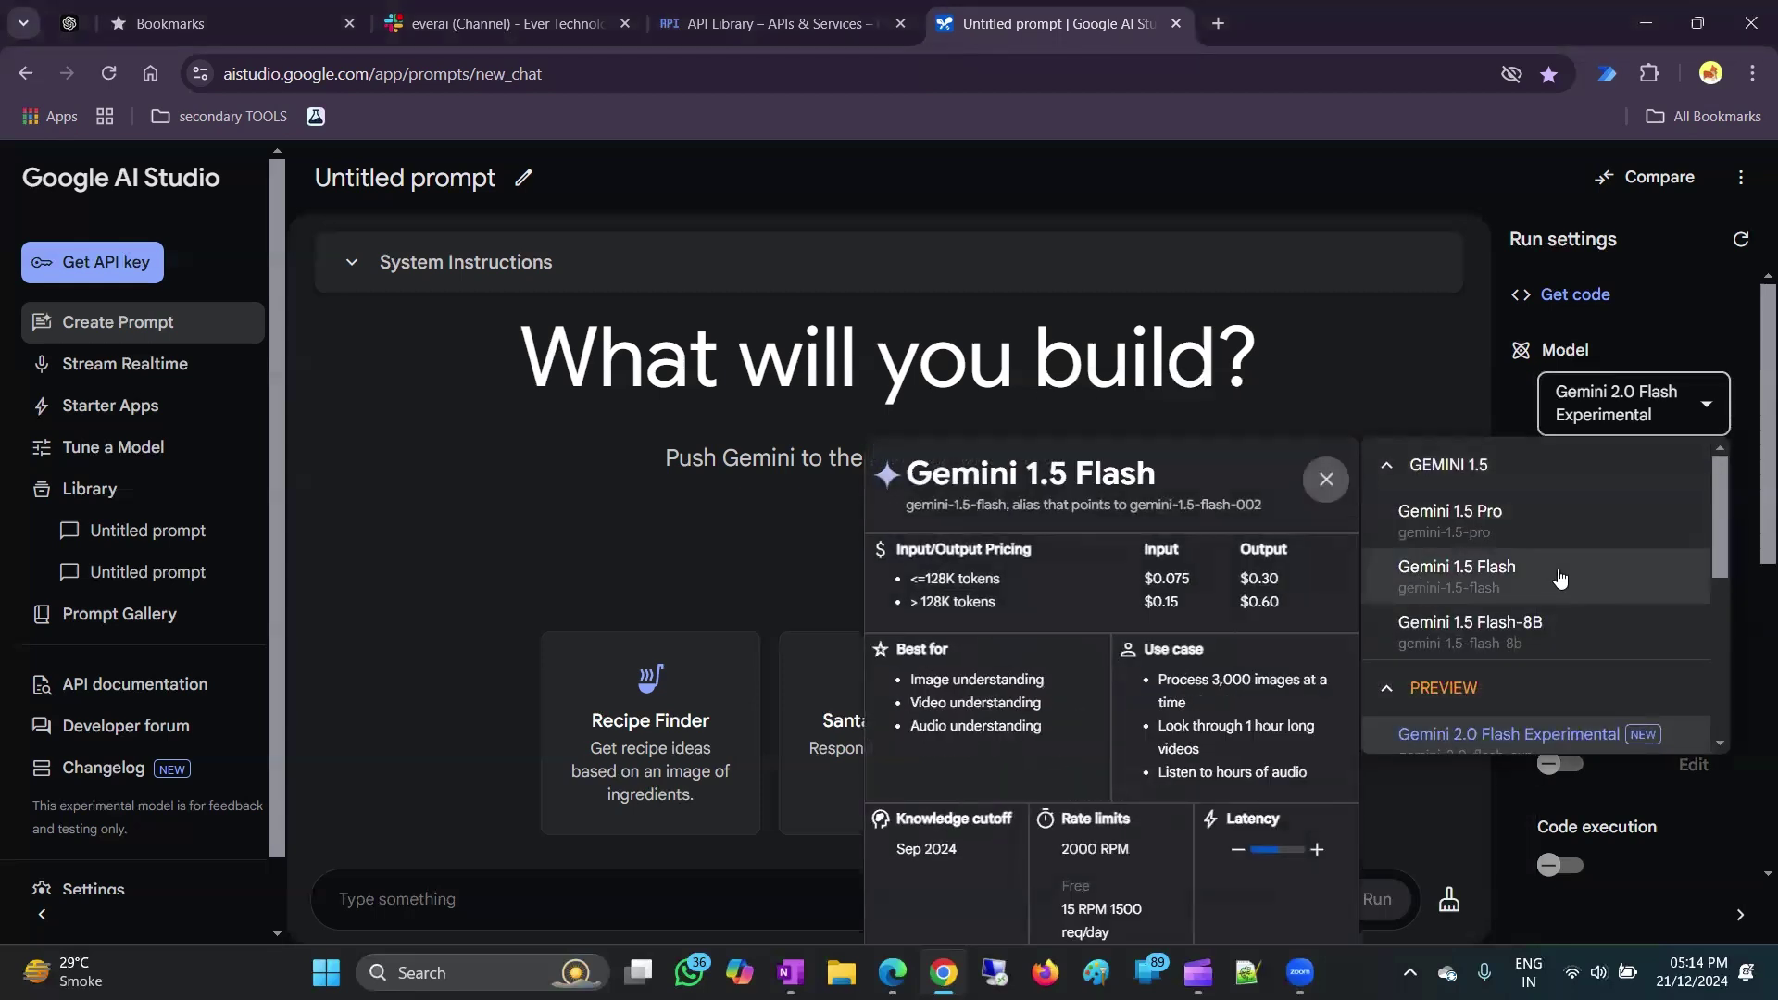
mouse_move(1492, 526)
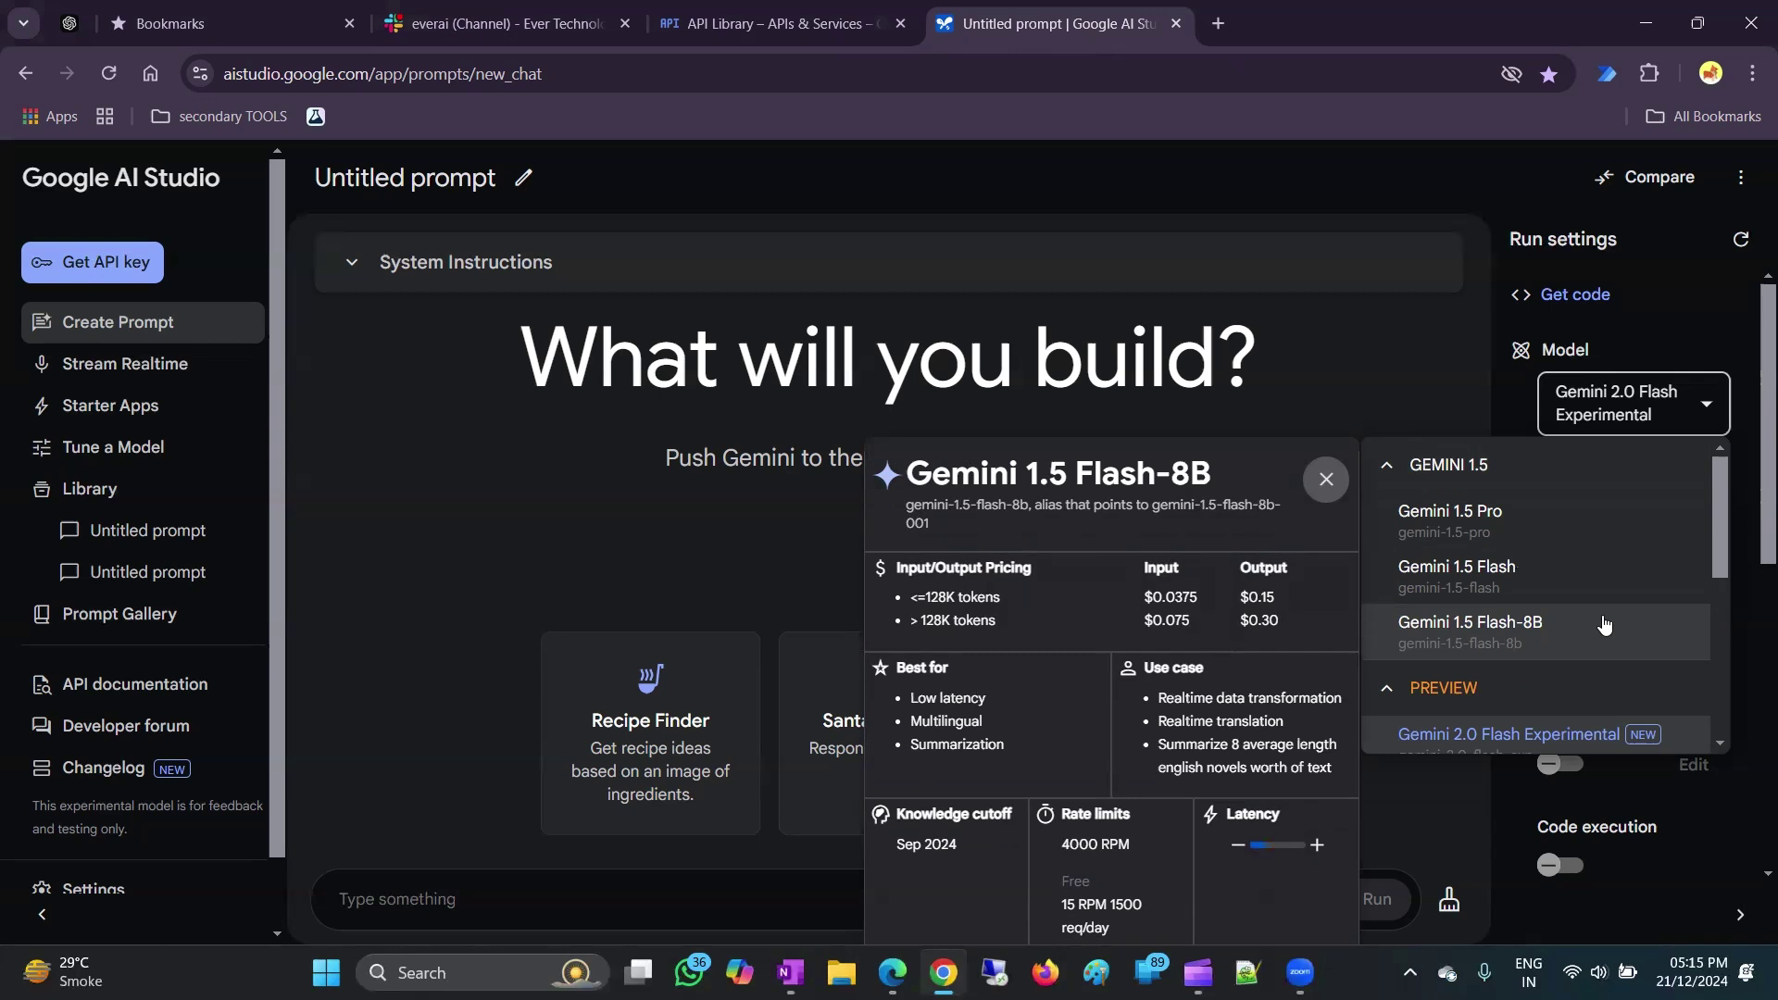
scroll(1574, 620, down, 1)
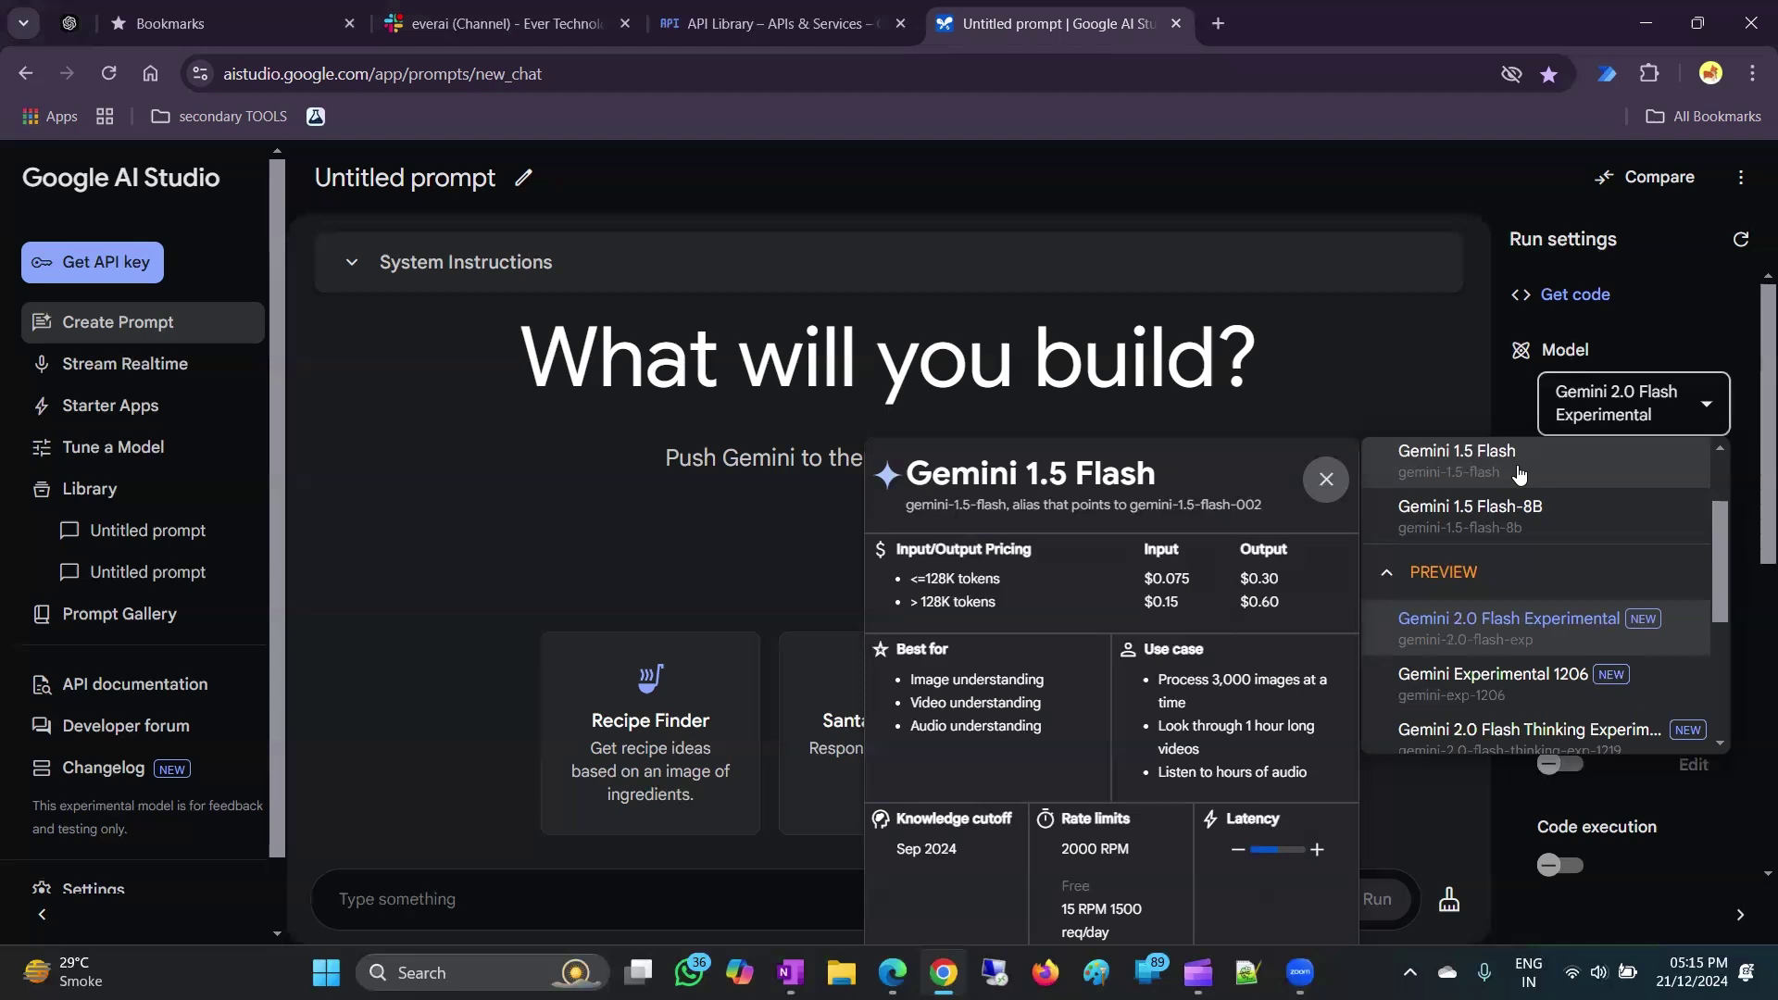
click(1537, 618)
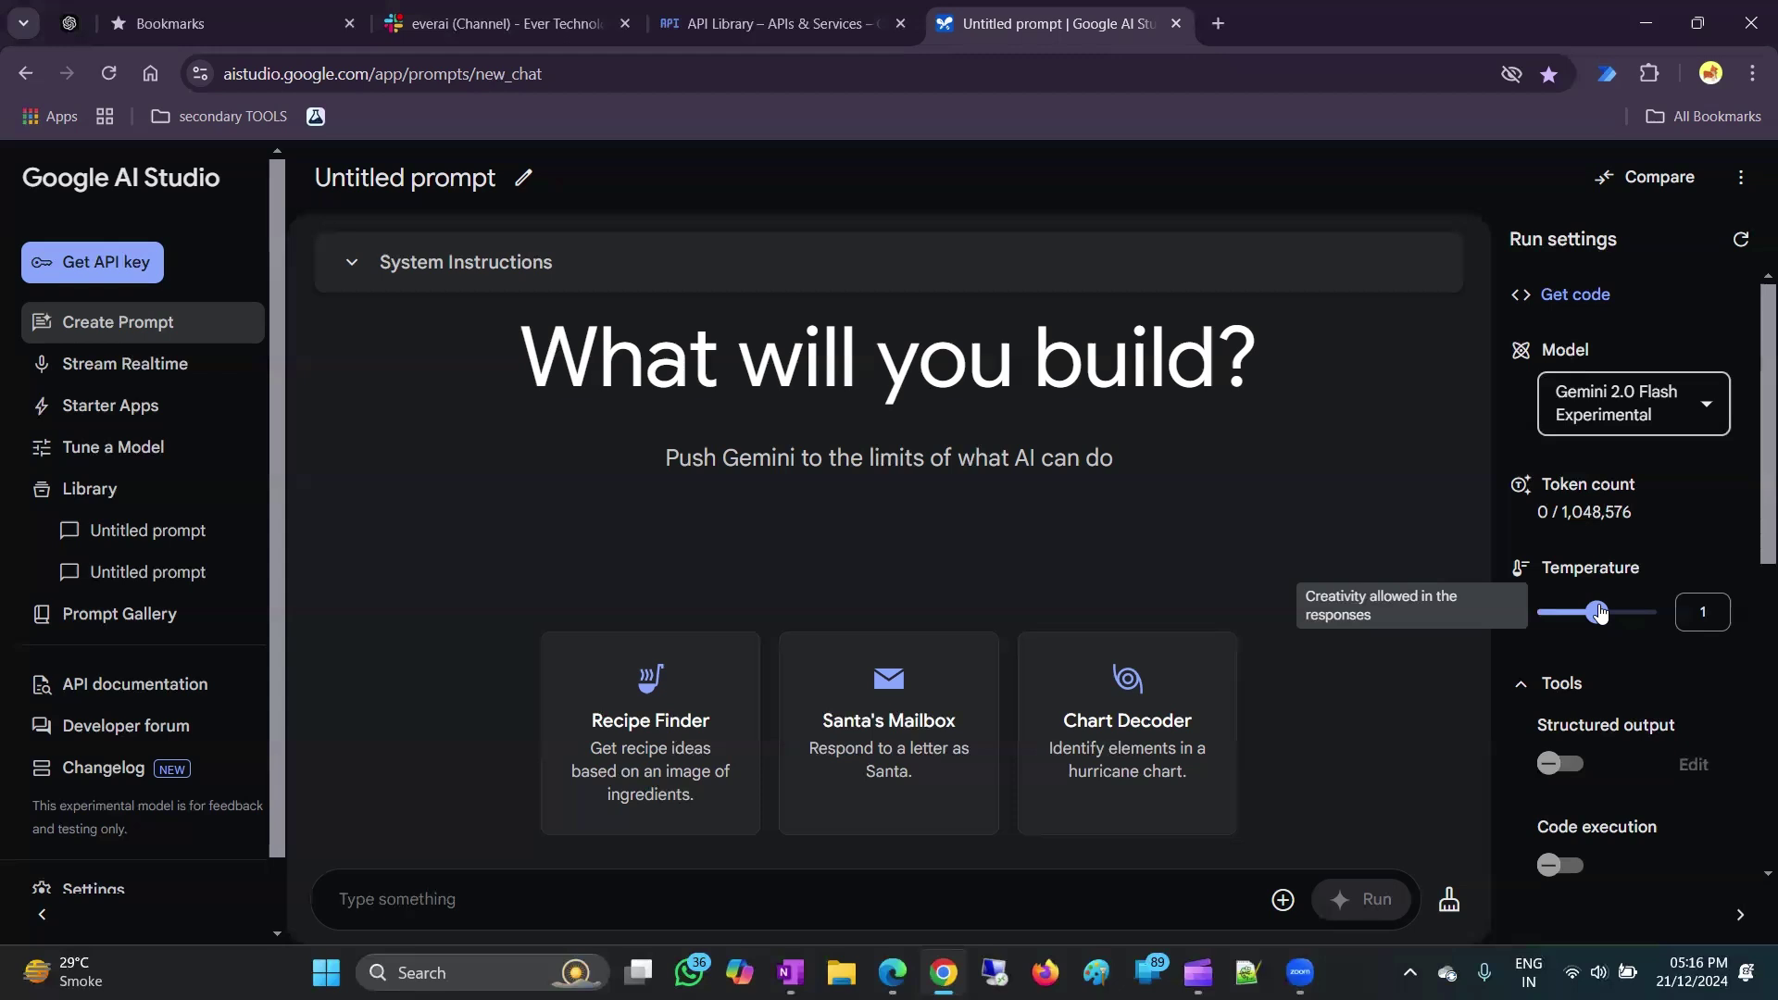
Turn on structured output for the prompt and set its output length to 2500.
scroll(1643, 576, down, 2)
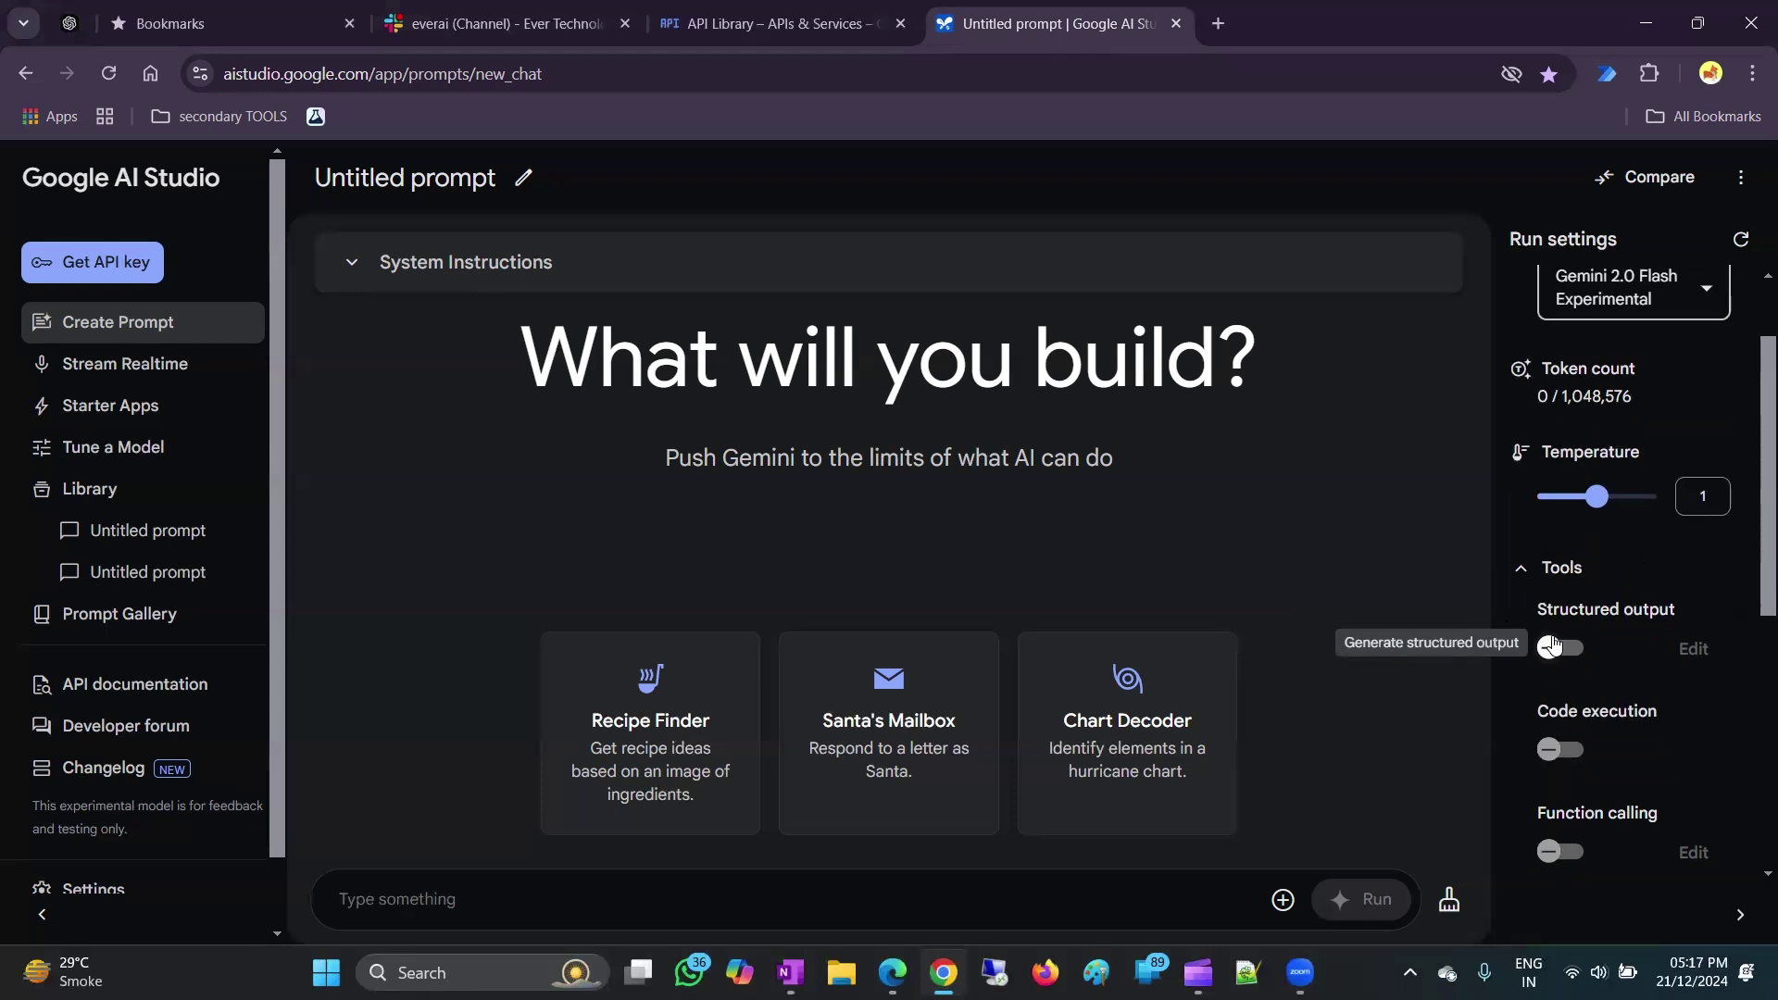
click(1555, 646)
scroll(1552, 639, down, 1)
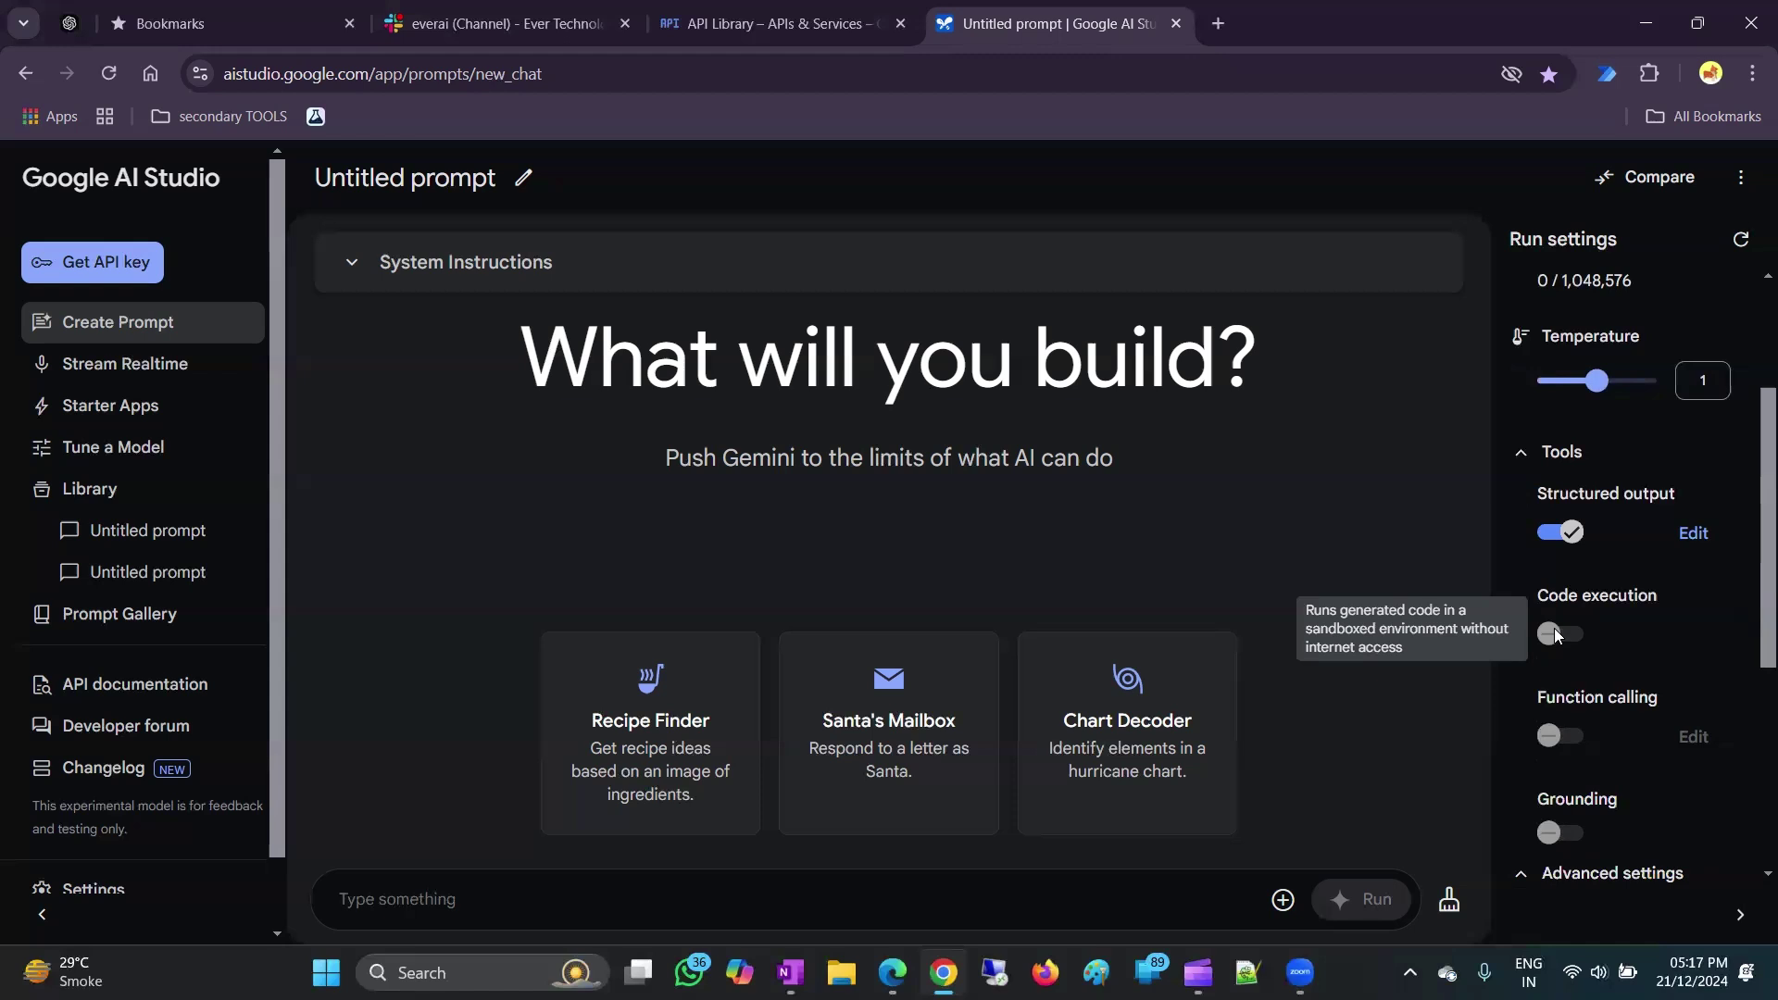
scroll(1590, 607, down, 1)
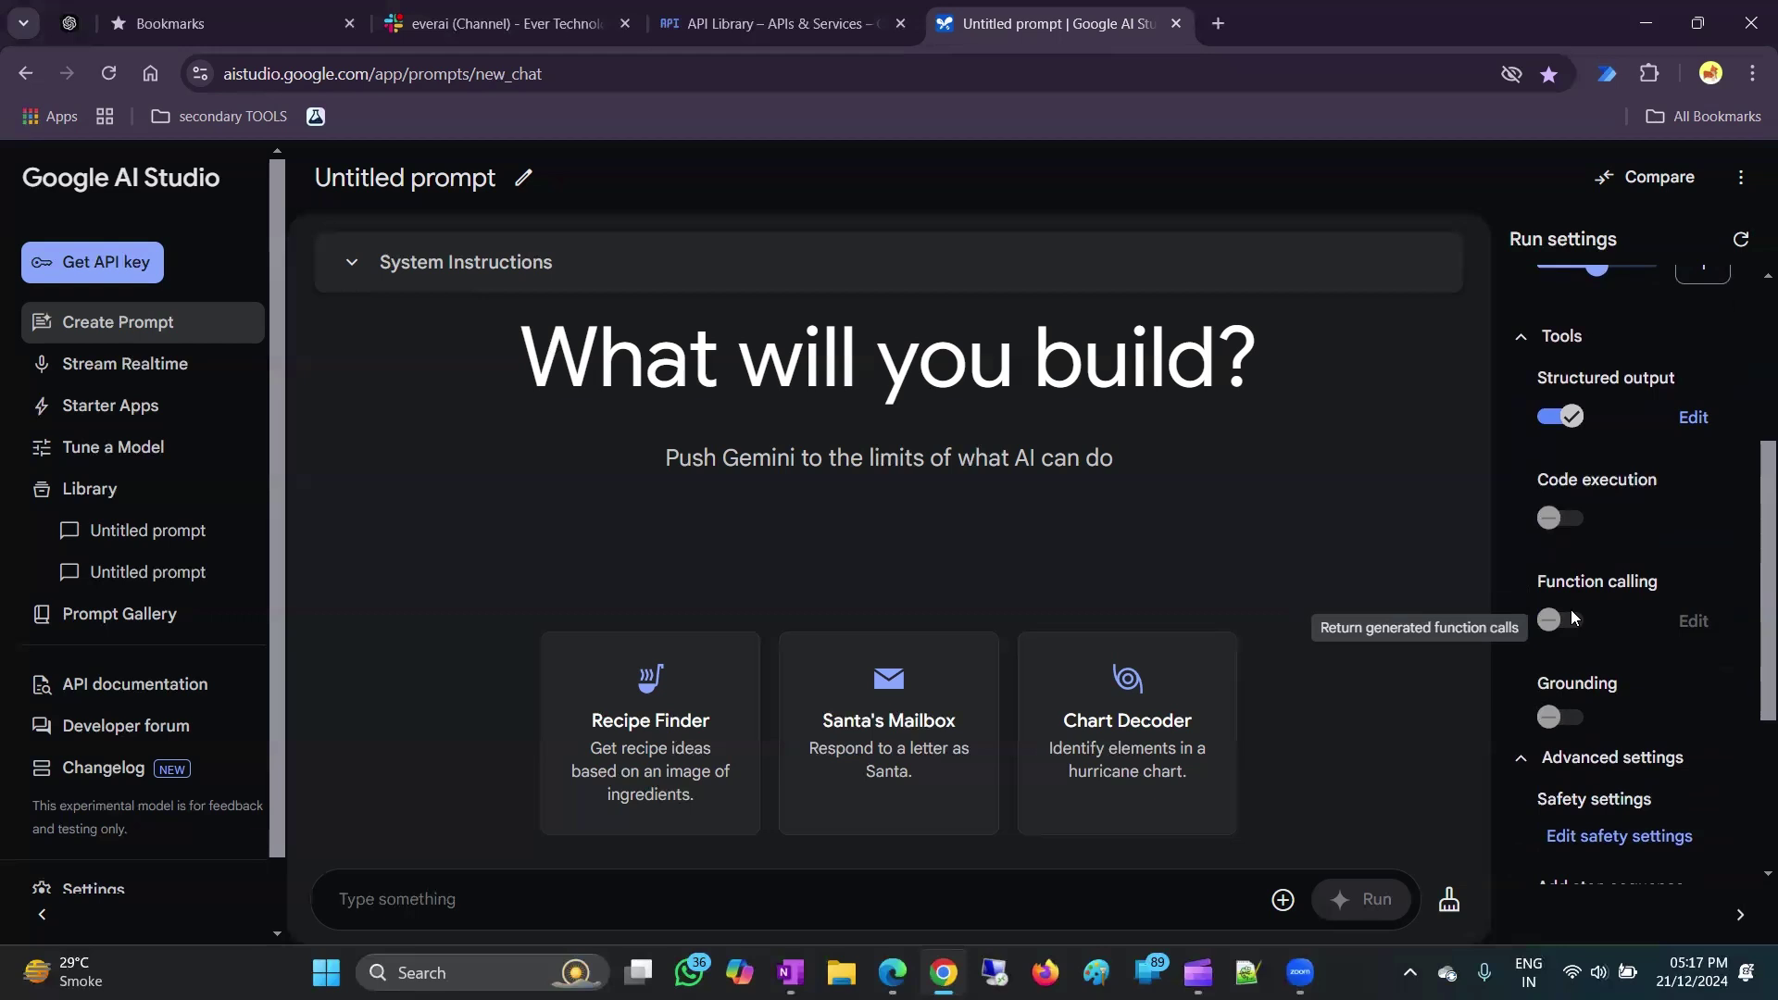
scroll(1612, 587, down, 3)
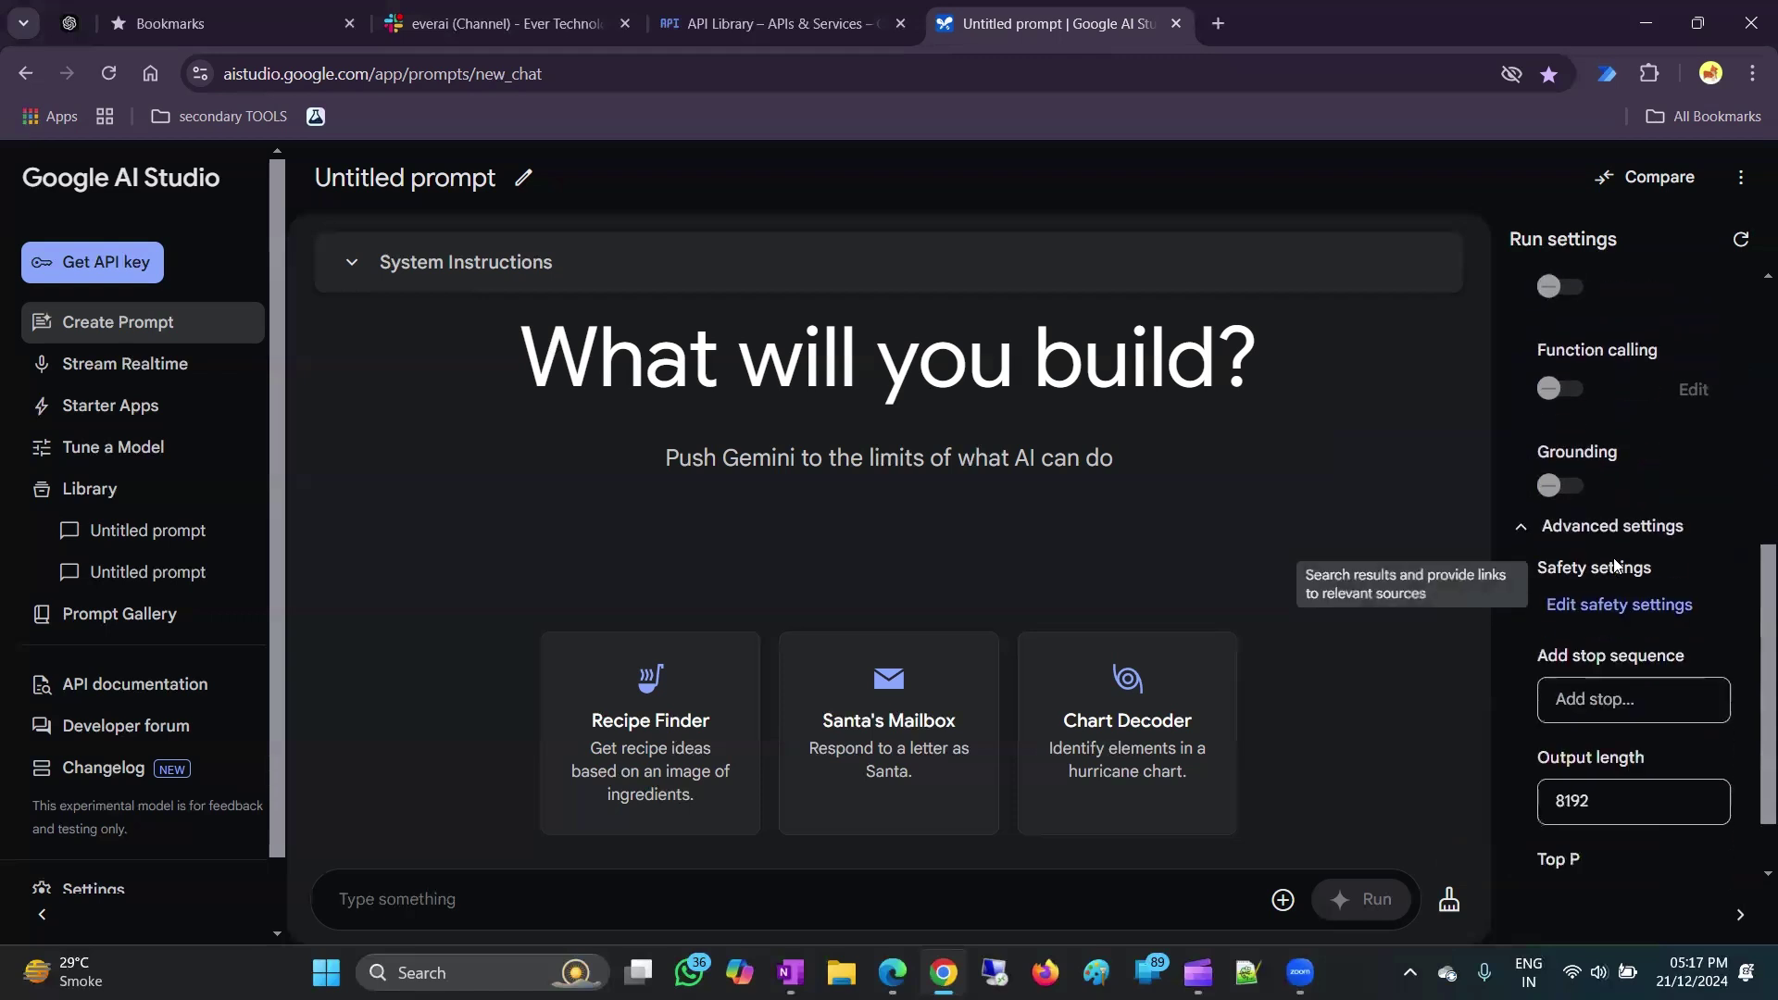
scroll(1615, 565, down, 1)
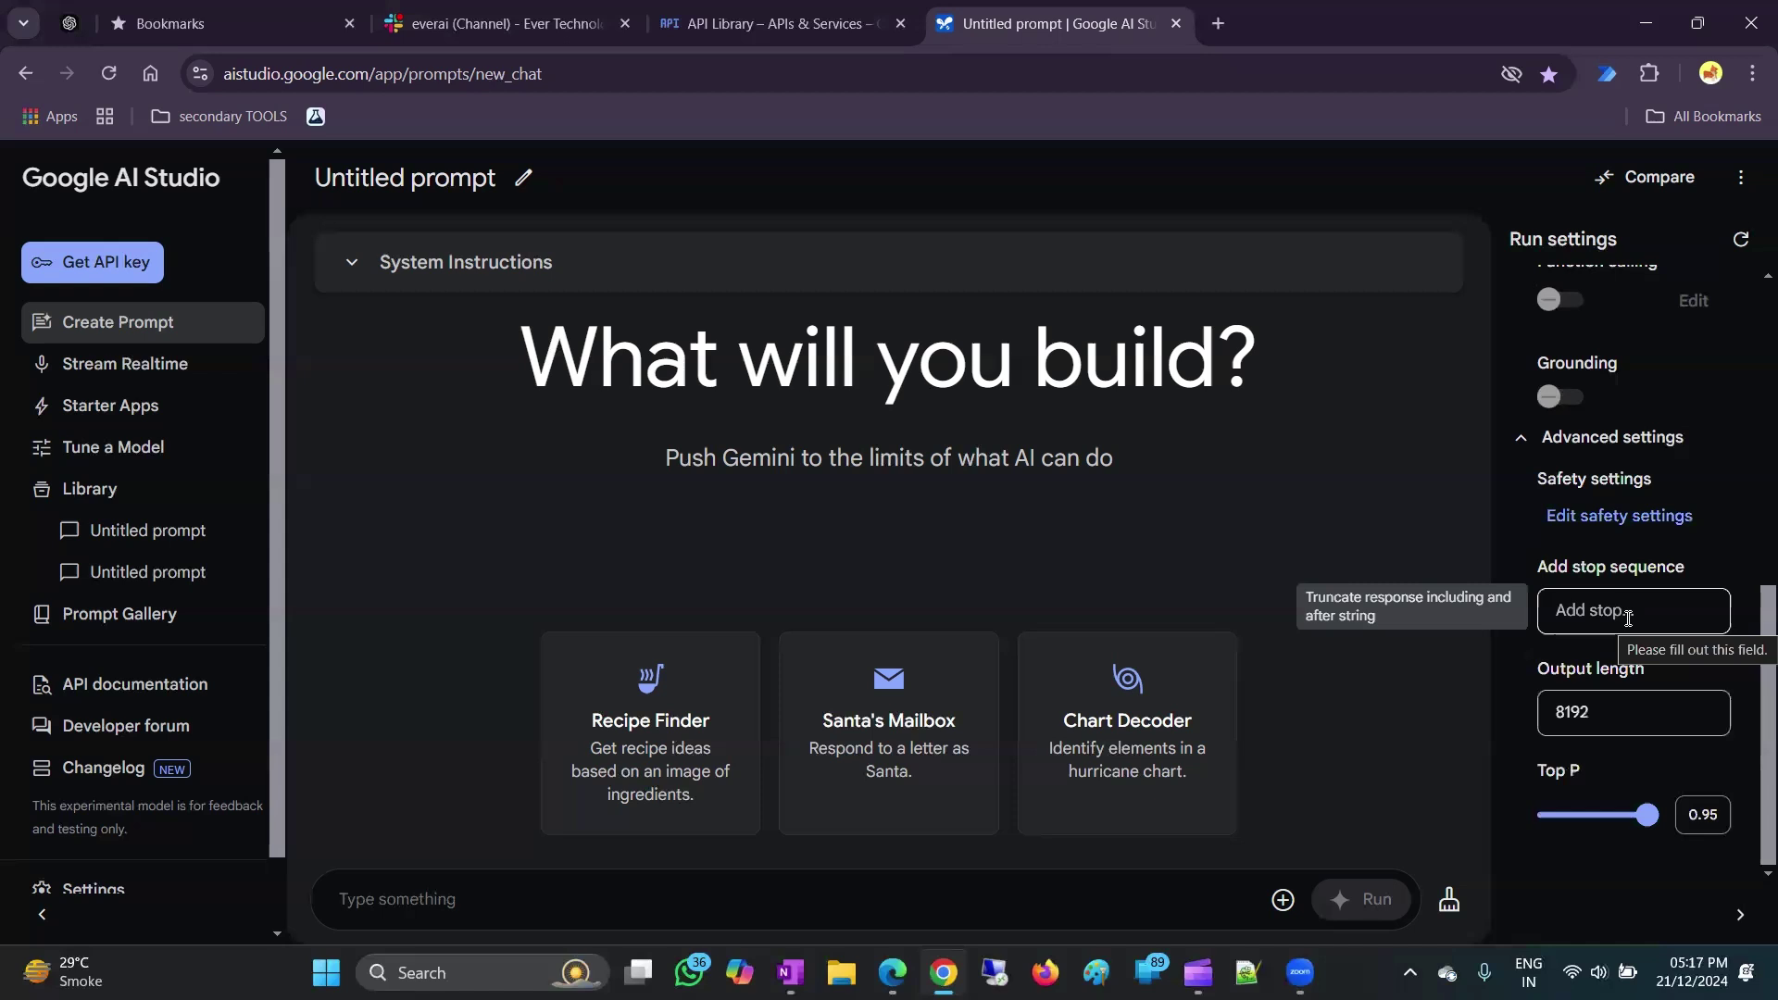
click(1618, 713)
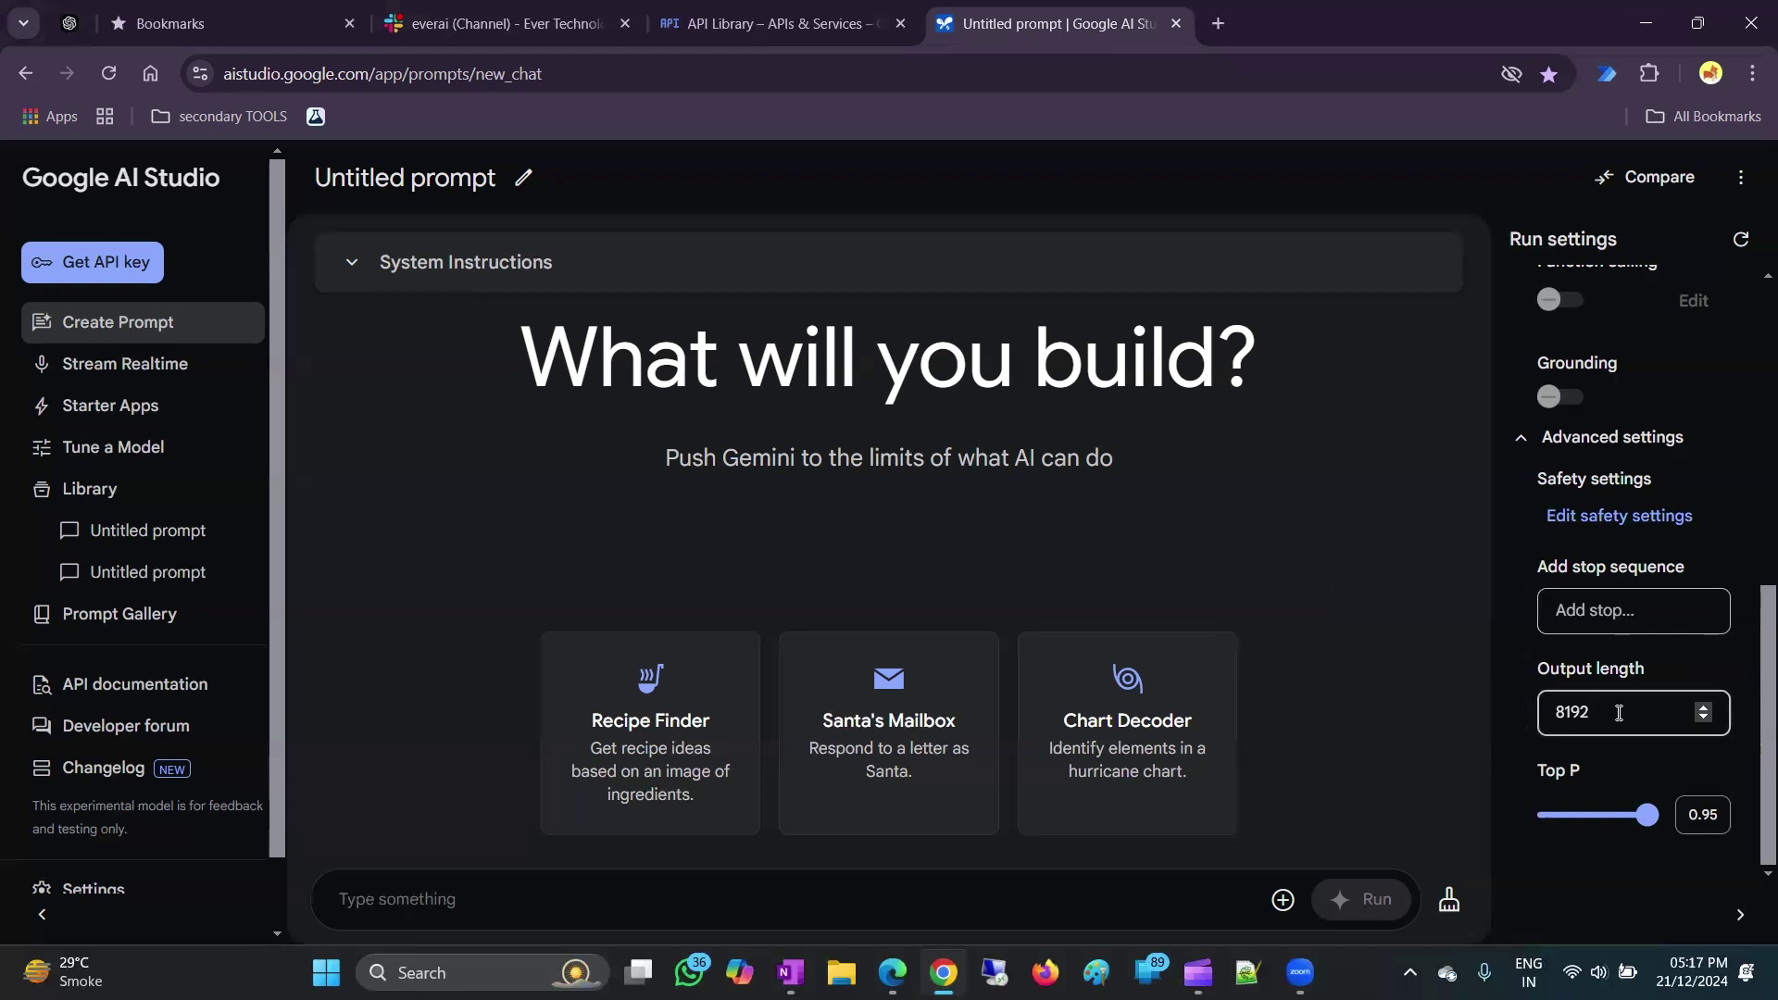
drag(1618, 713, 1556, 715)
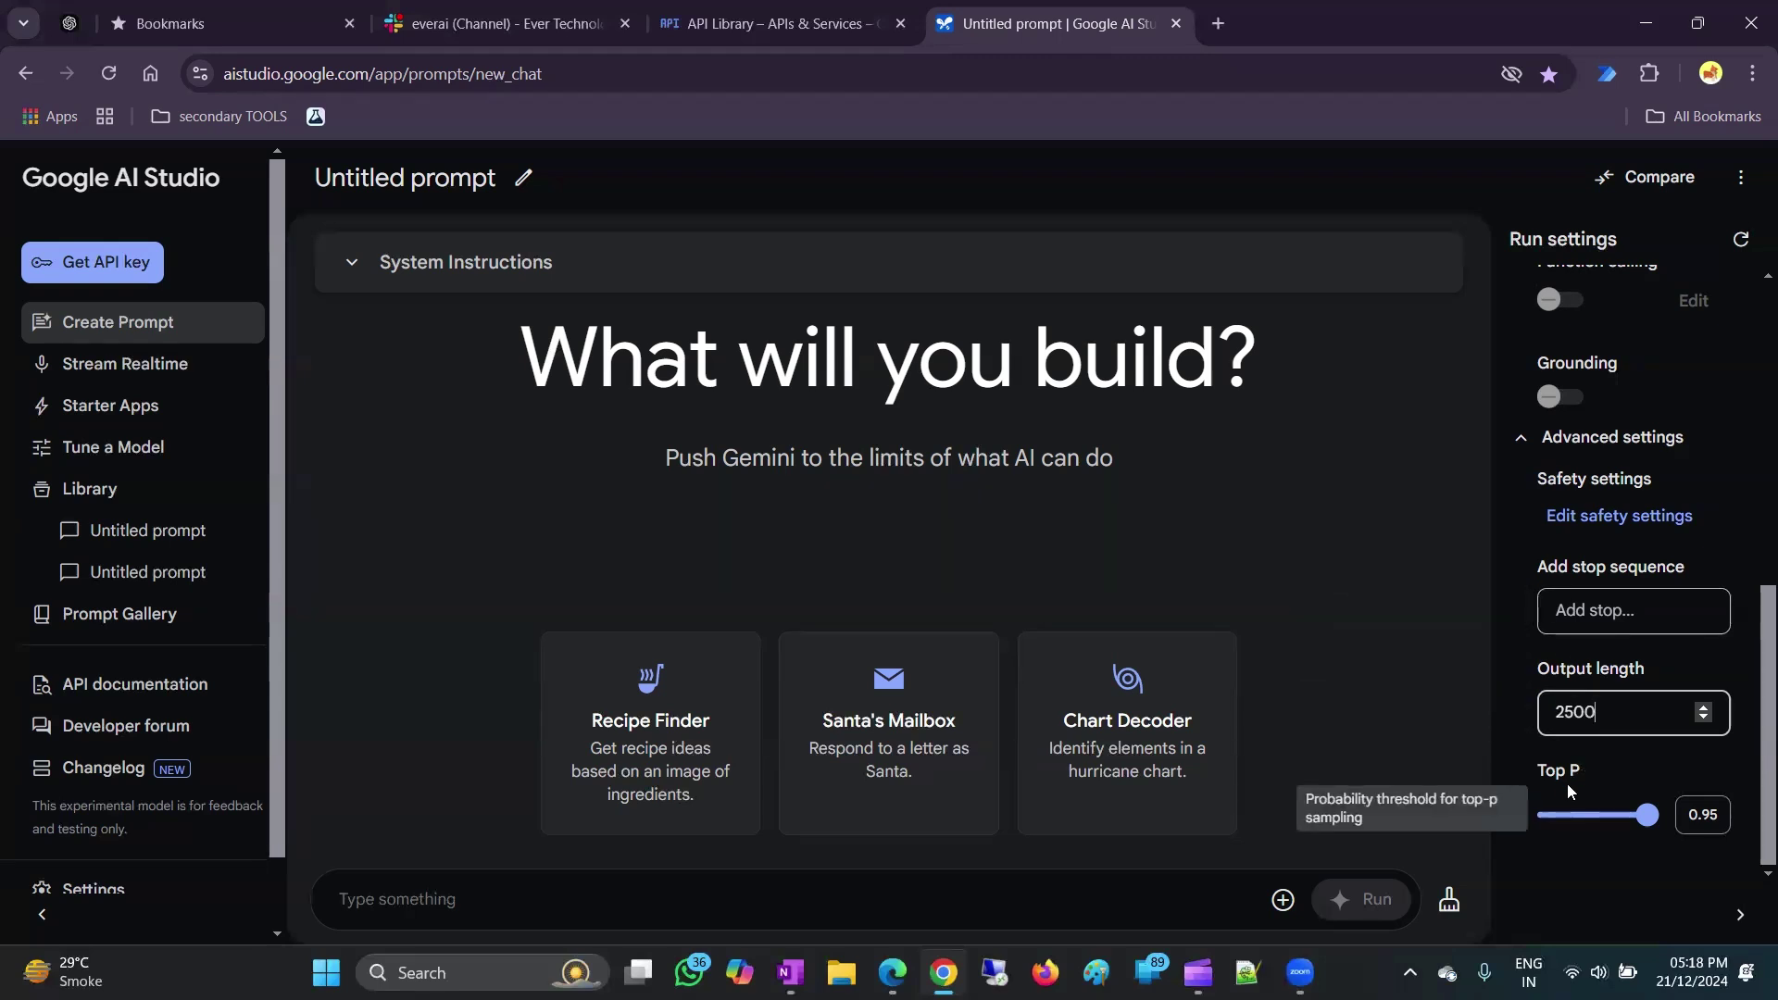
Display the prompt's generated Python API code, read through it and close it.
scroll(1579, 803, up, 7)
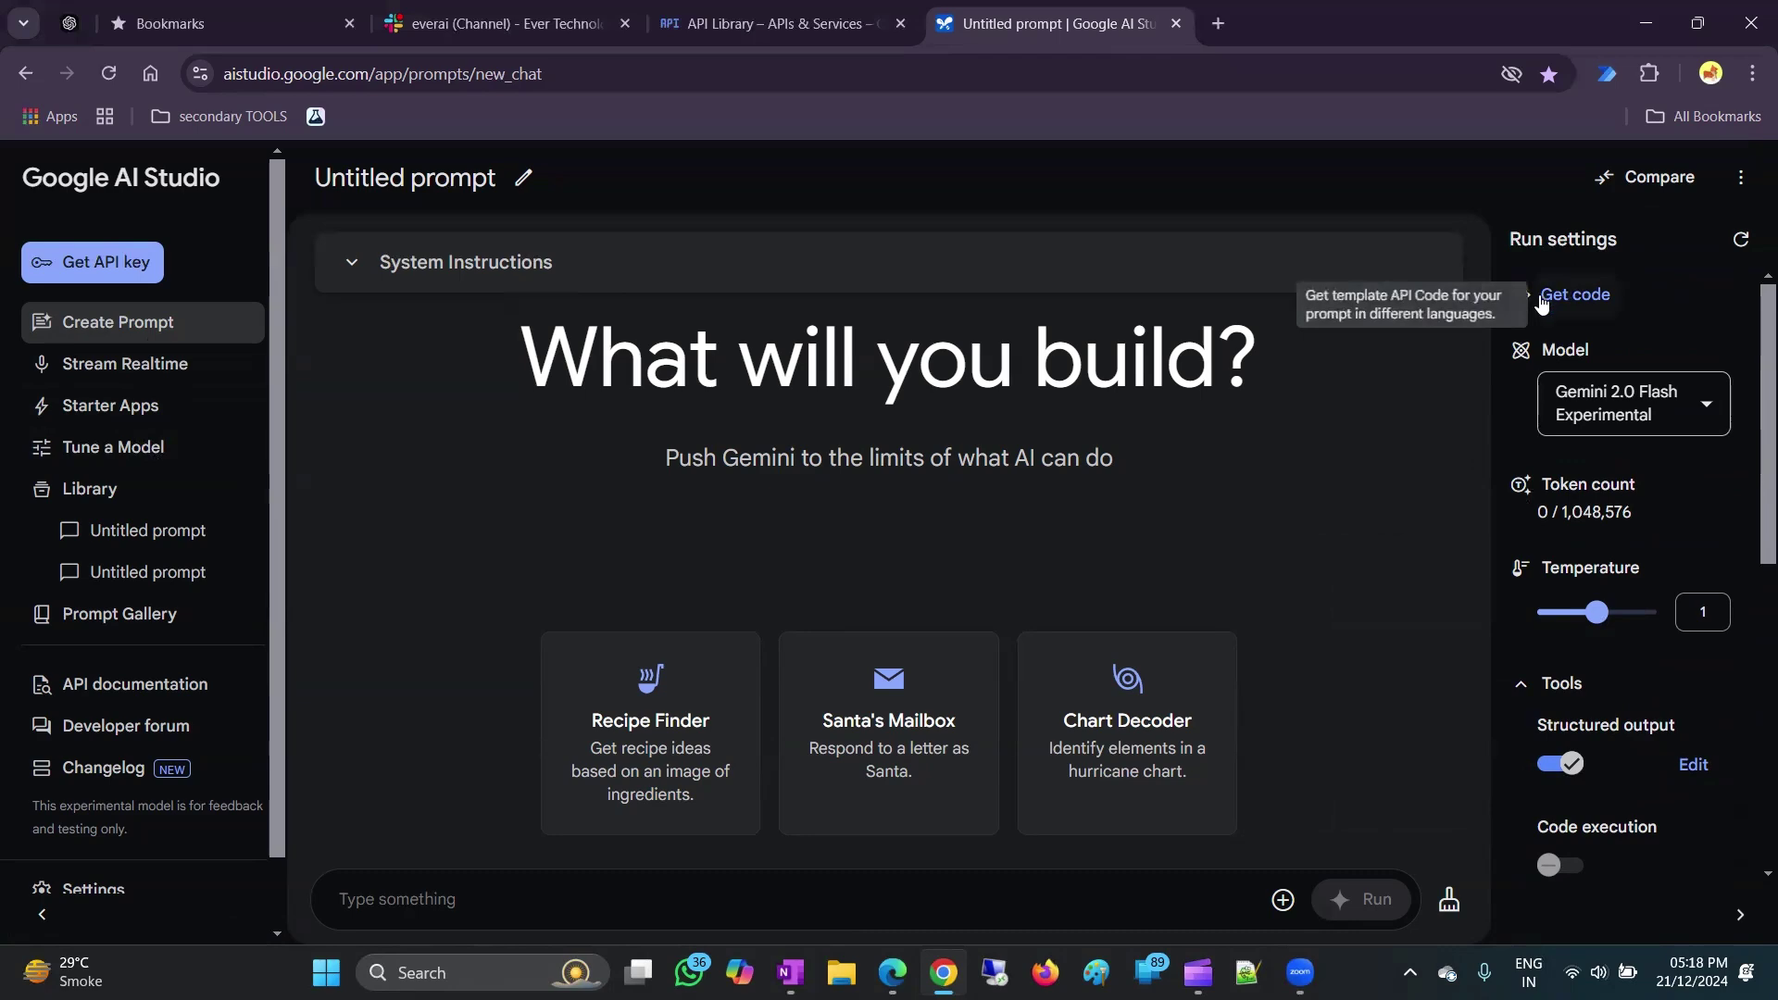
click(1541, 300)
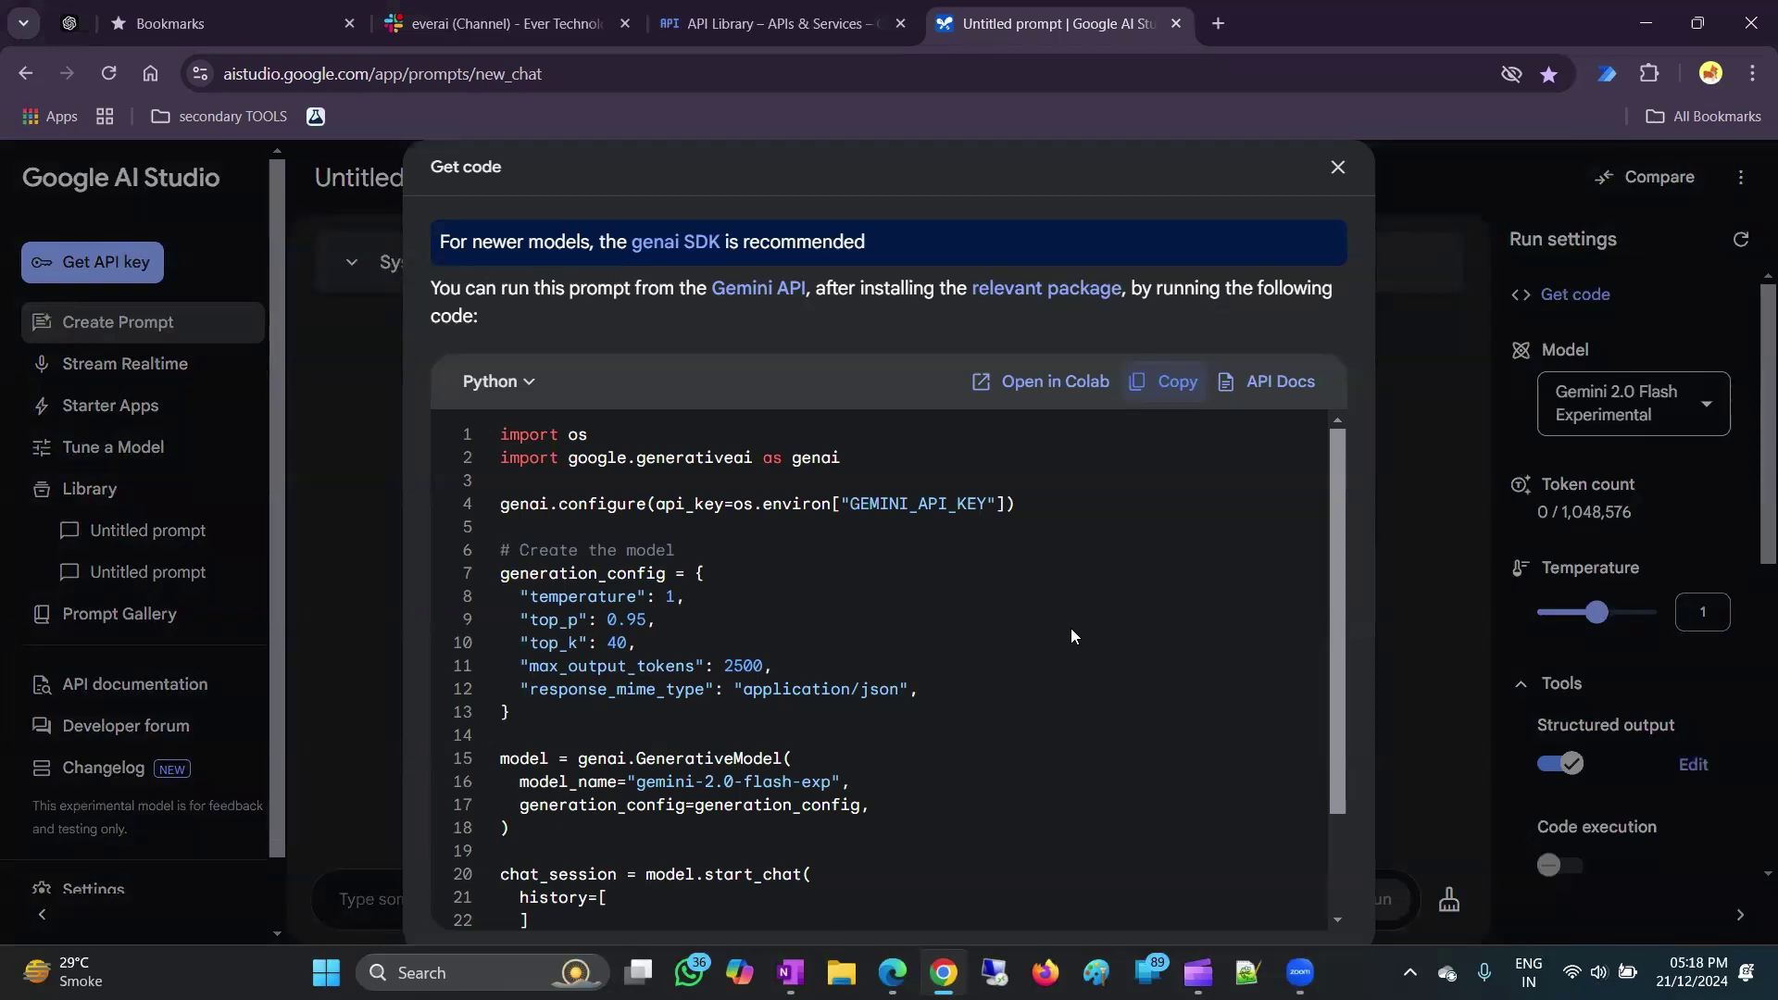
scroll(1074, 639, down, 2)
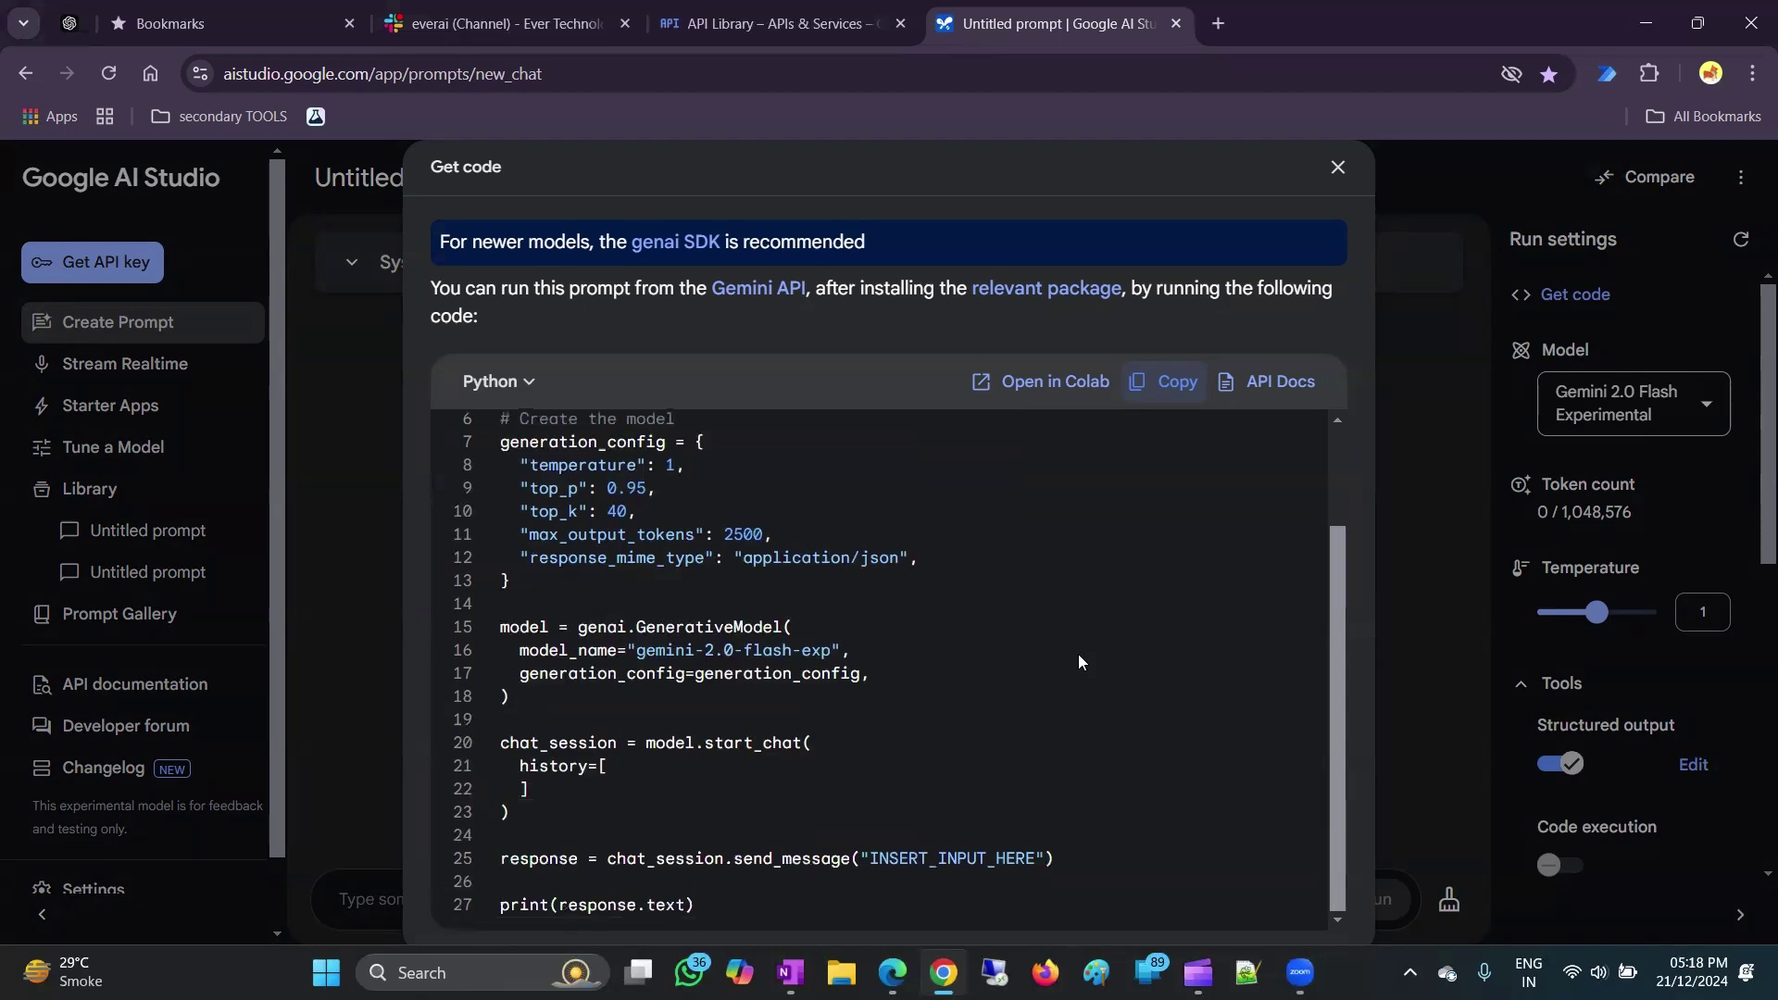
scroll(1078, 656, up, 2)
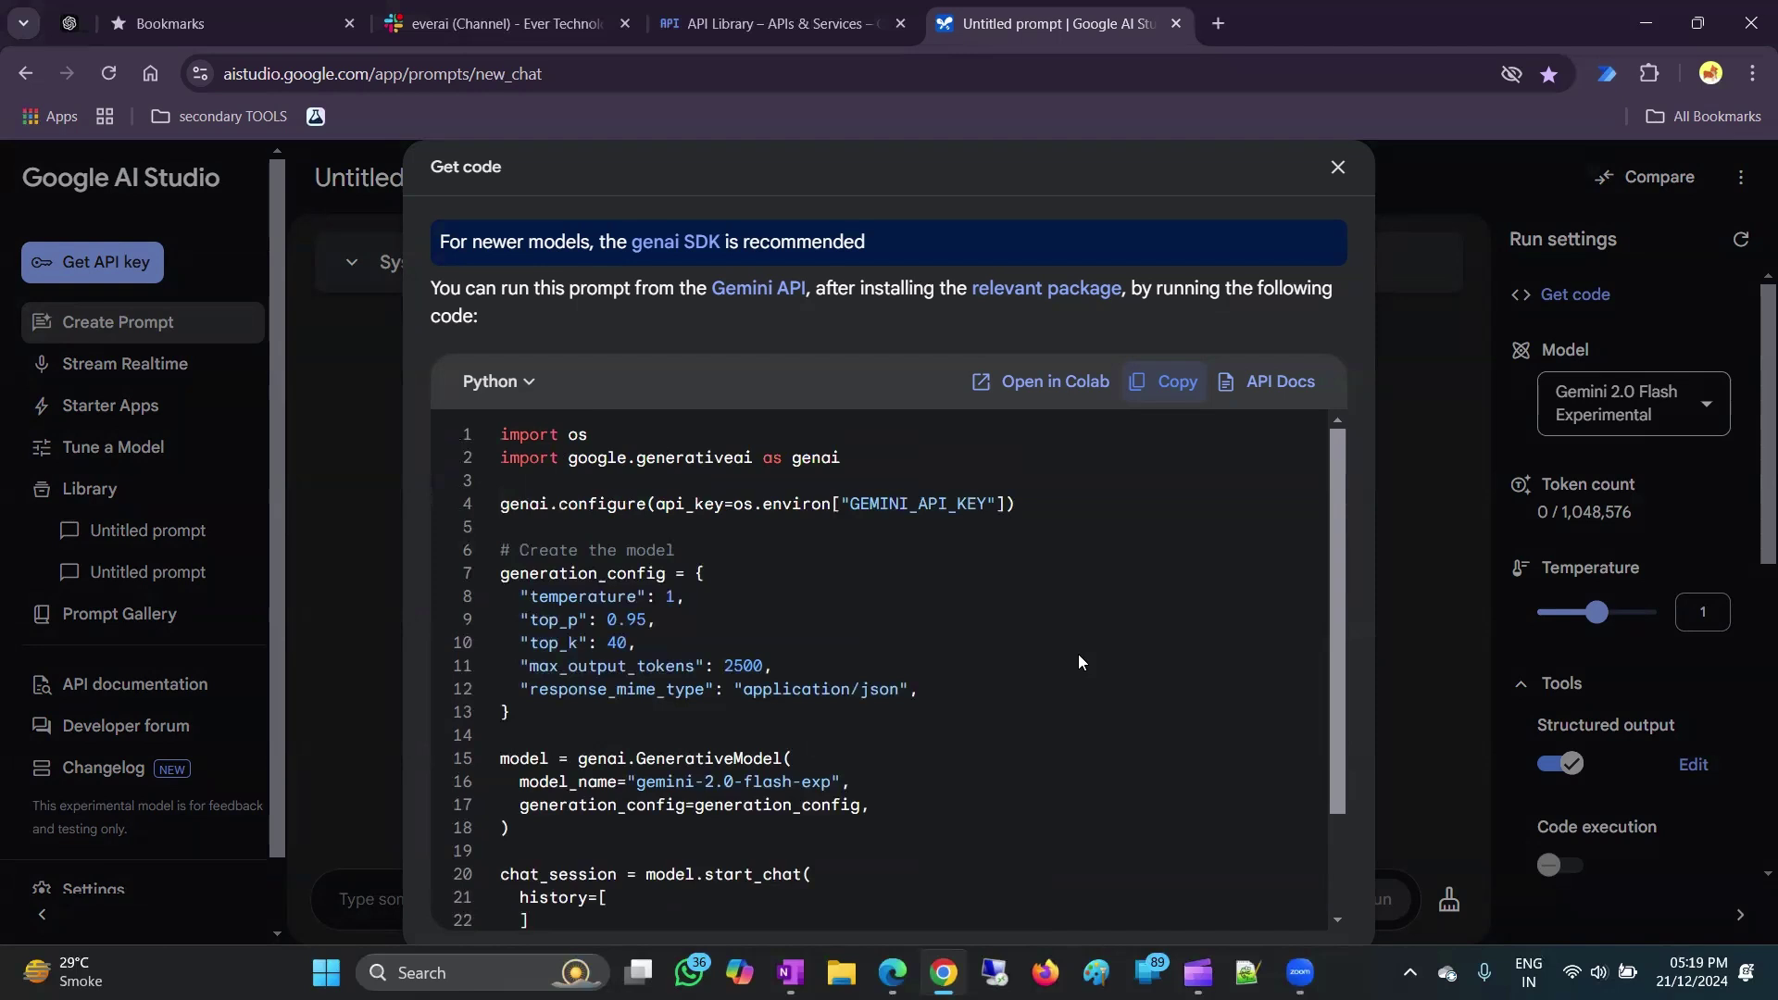
scroll(1018, 690, down, 2)
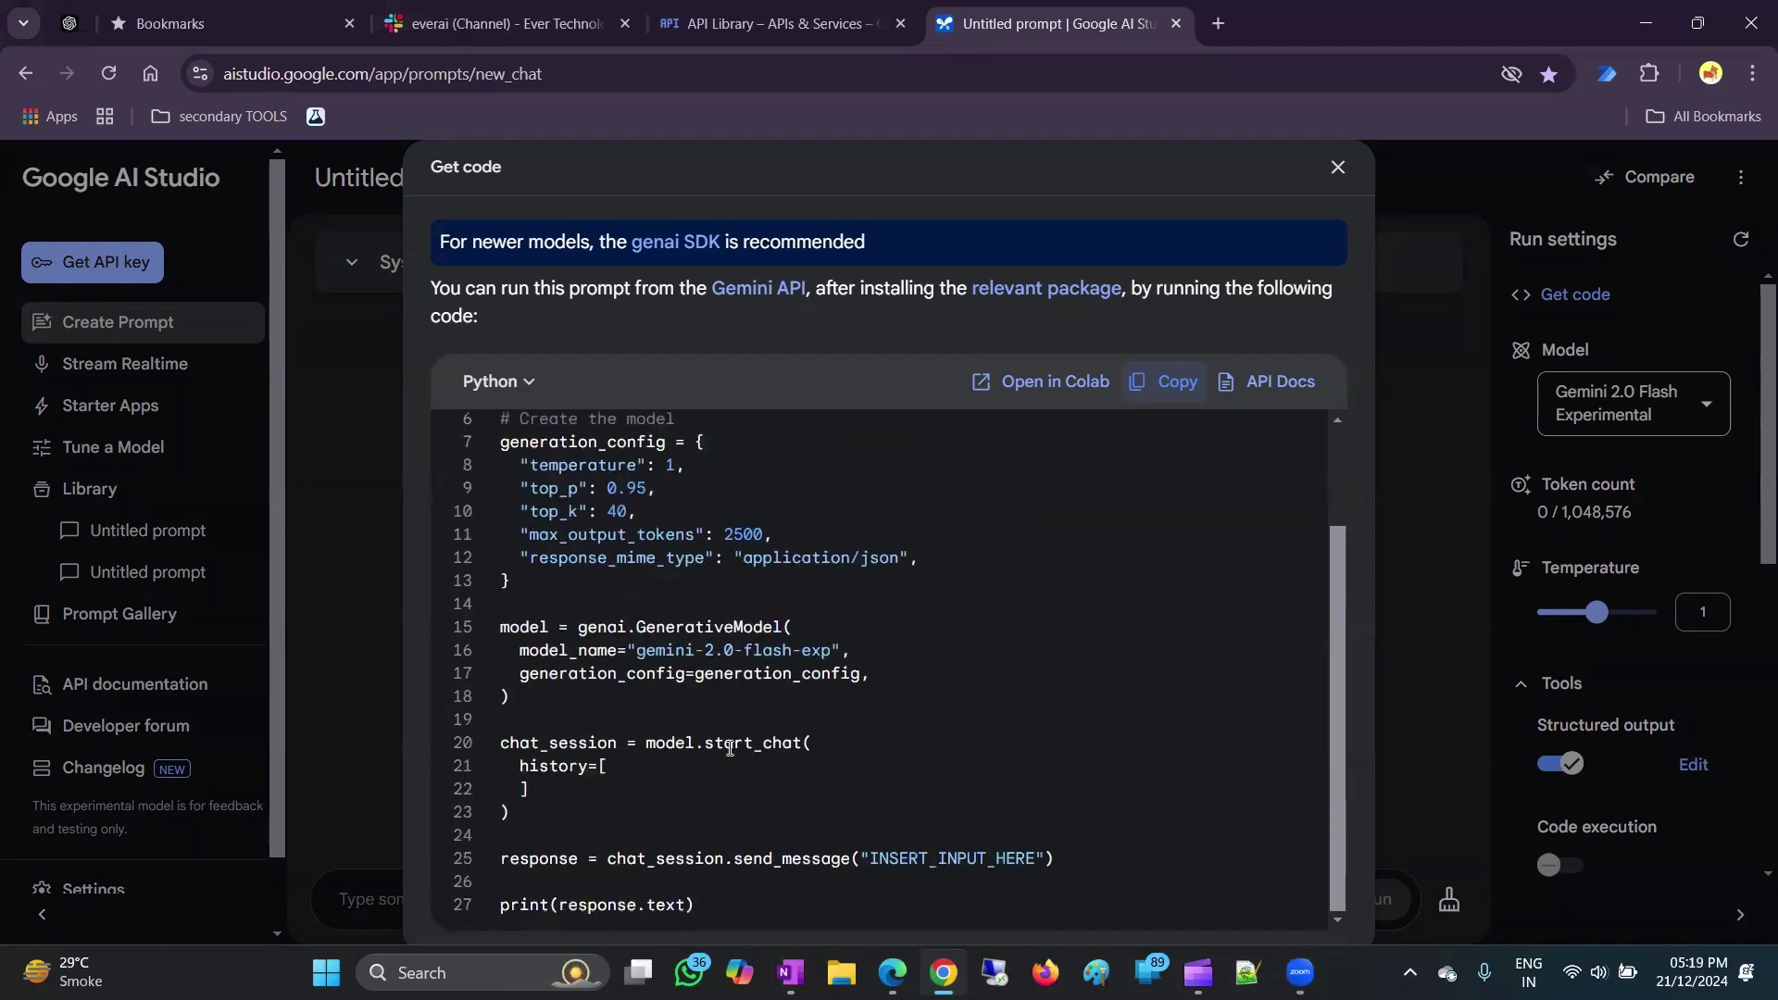
scroll(727, 752, up, 2)
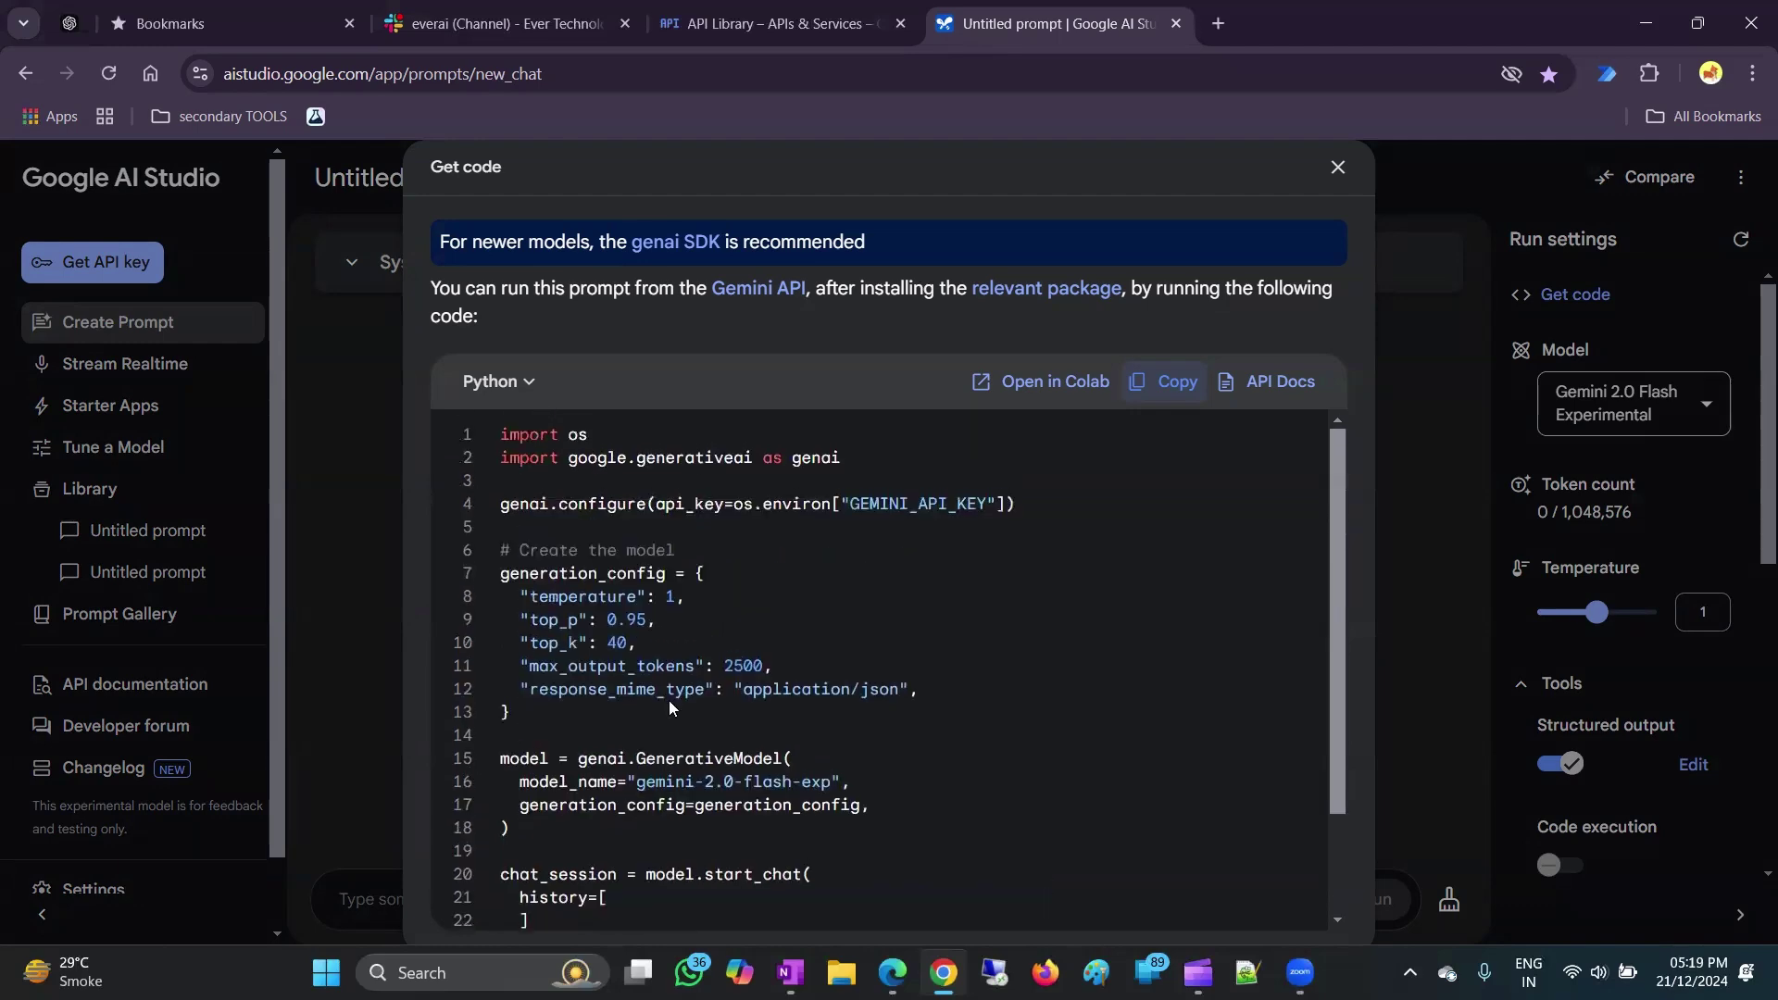
click(1337, 167)
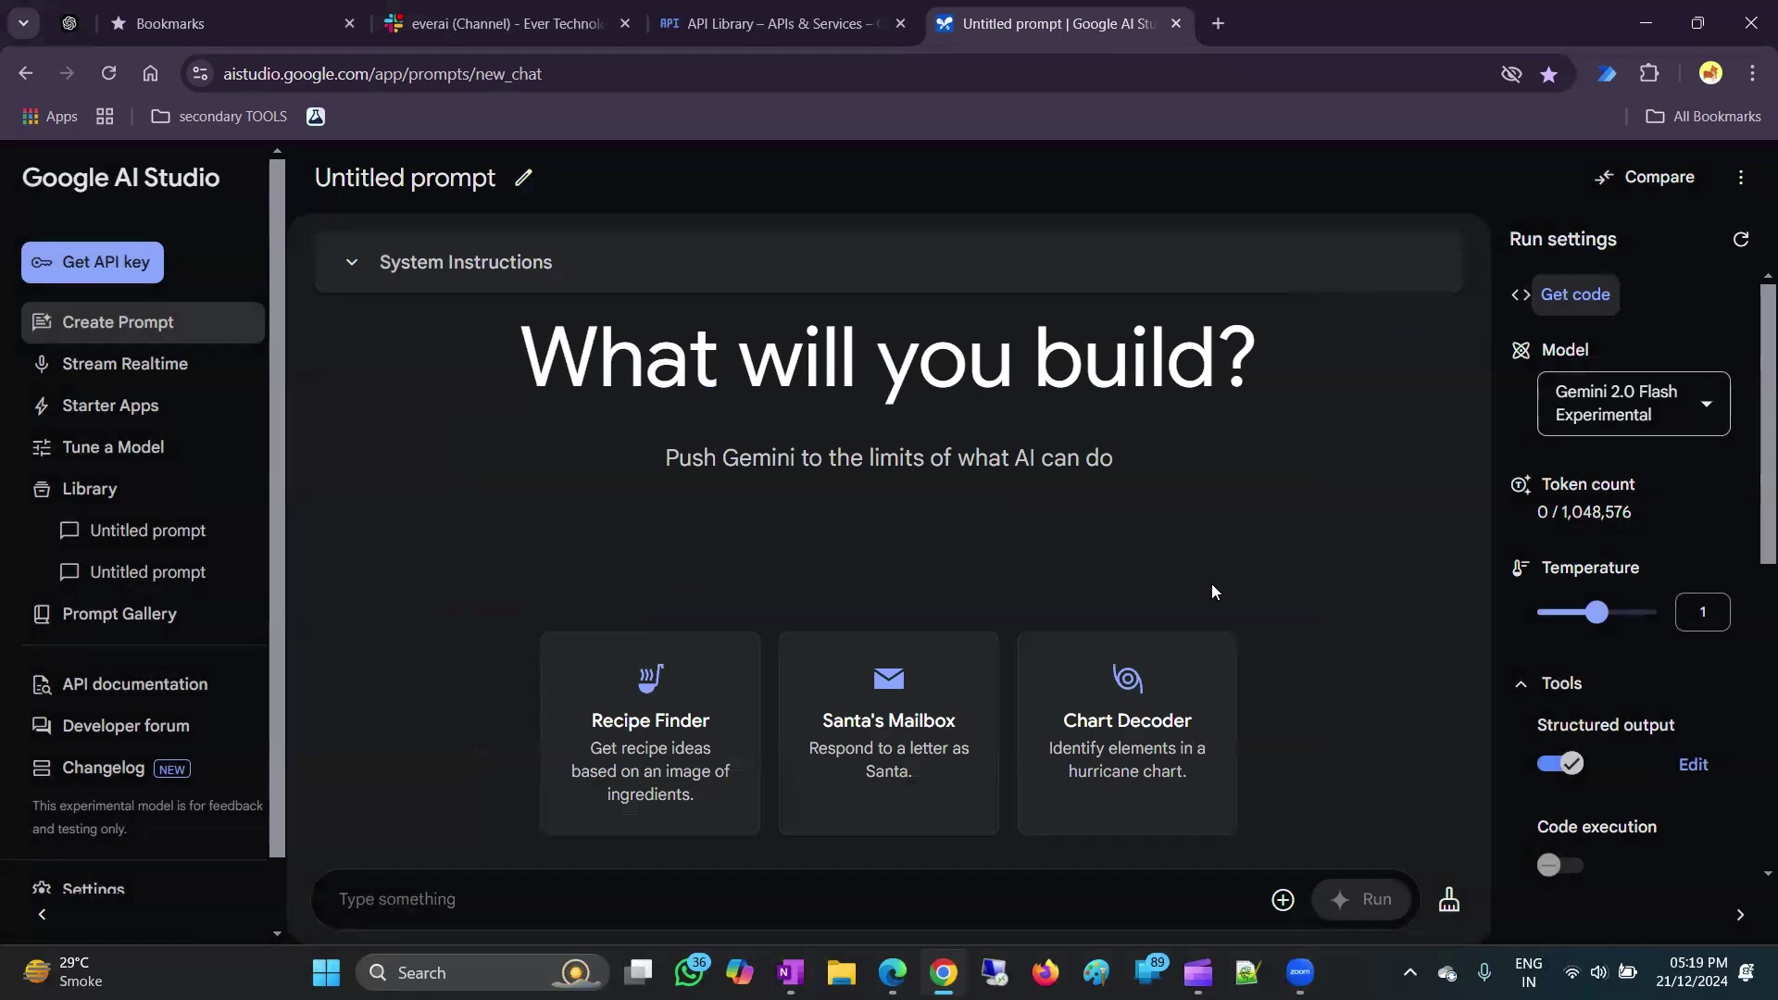
Go to Stream Realtime and set the output format to Text.
click(153, 367)
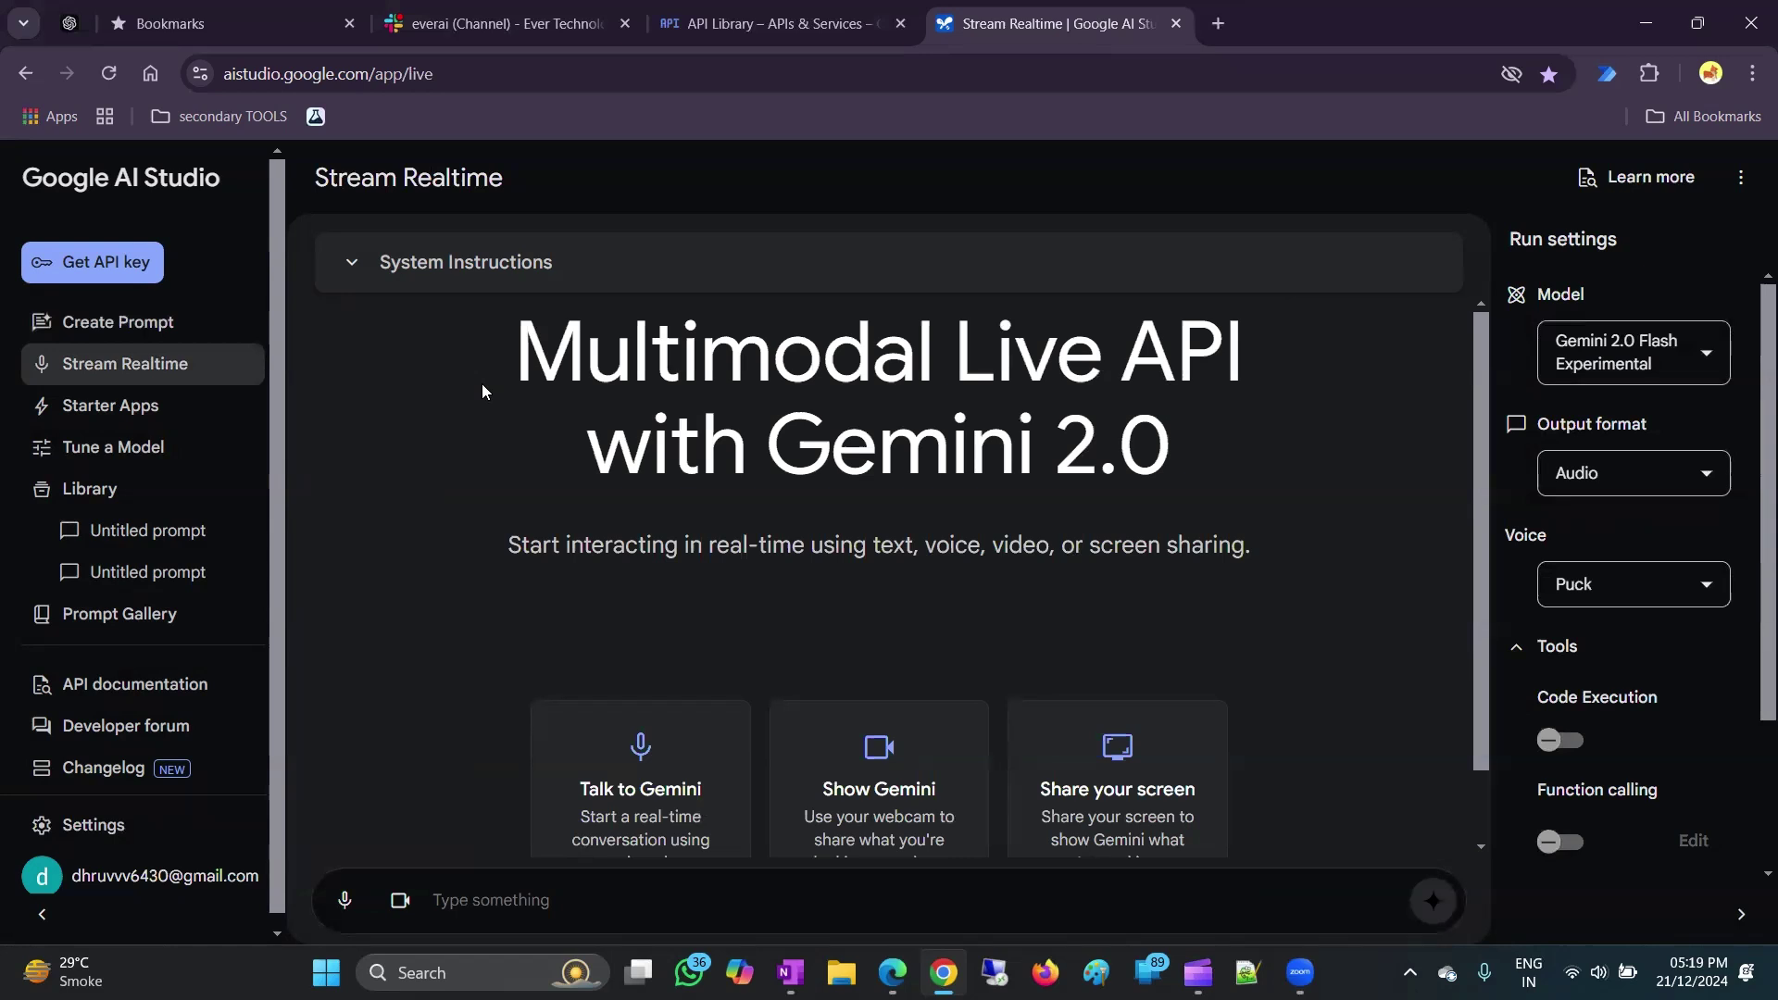
scroll(1603, 430, down, 2)
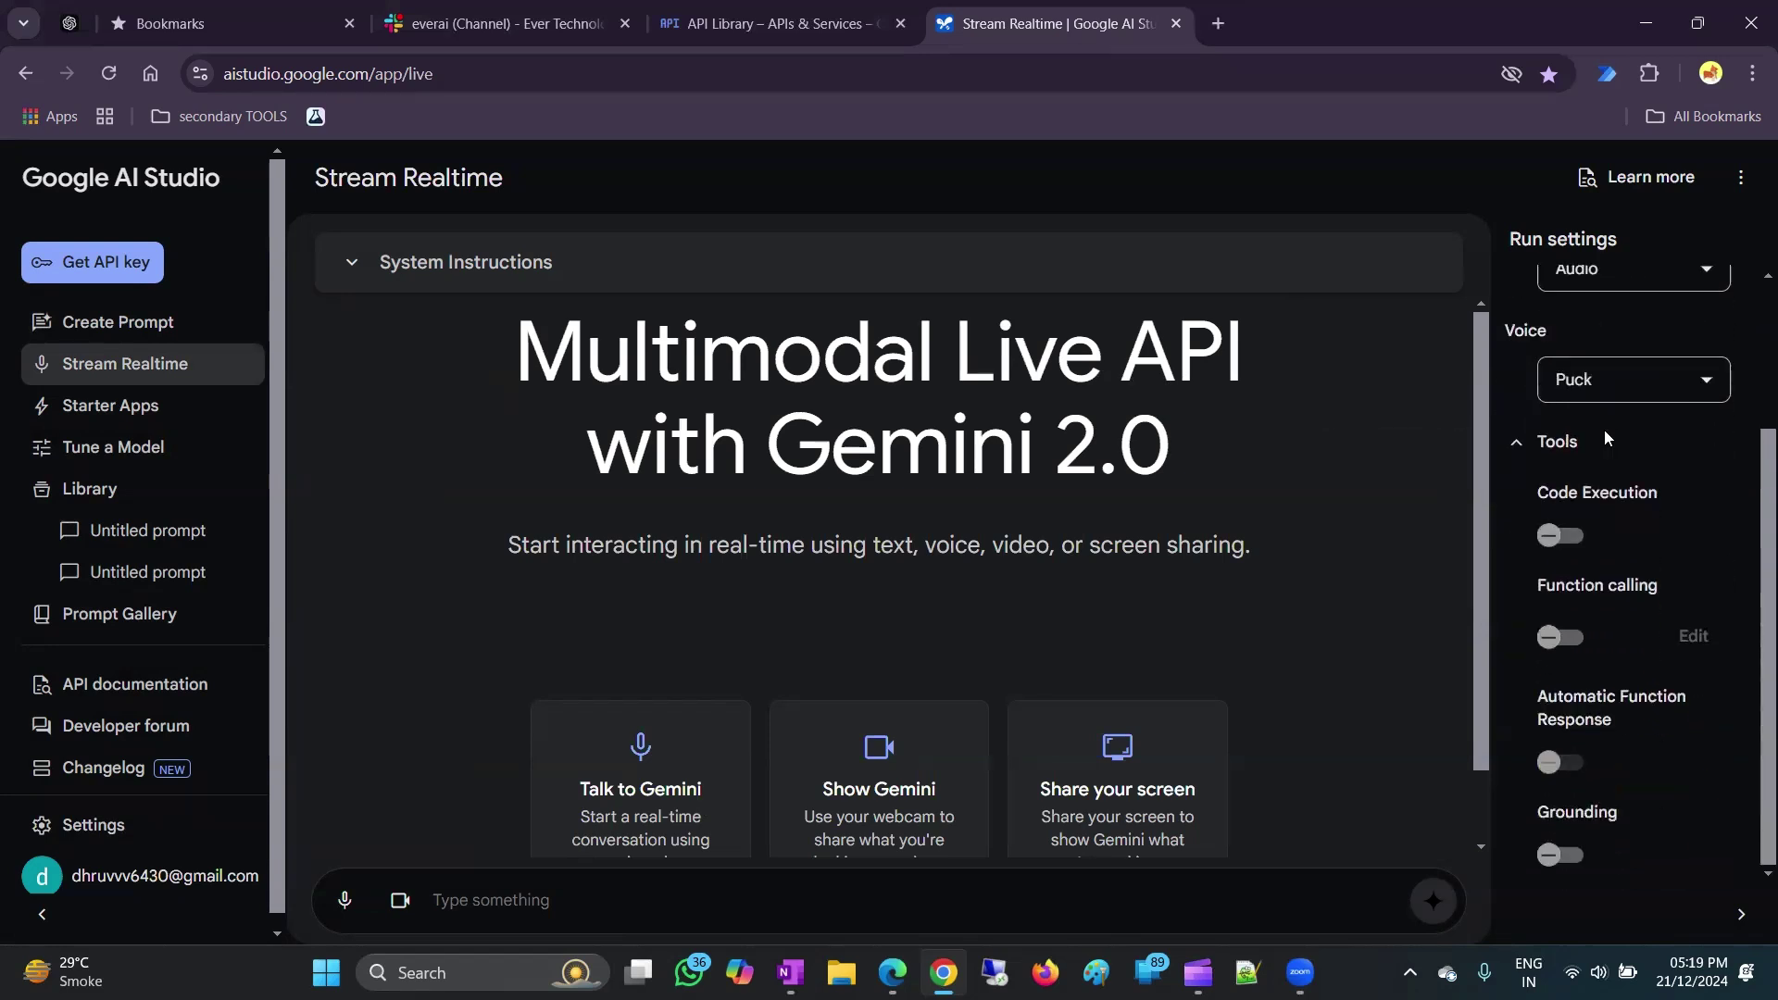
scroll(1603, 430, up, 1)
click(1614, 382)
click(1648, 509)
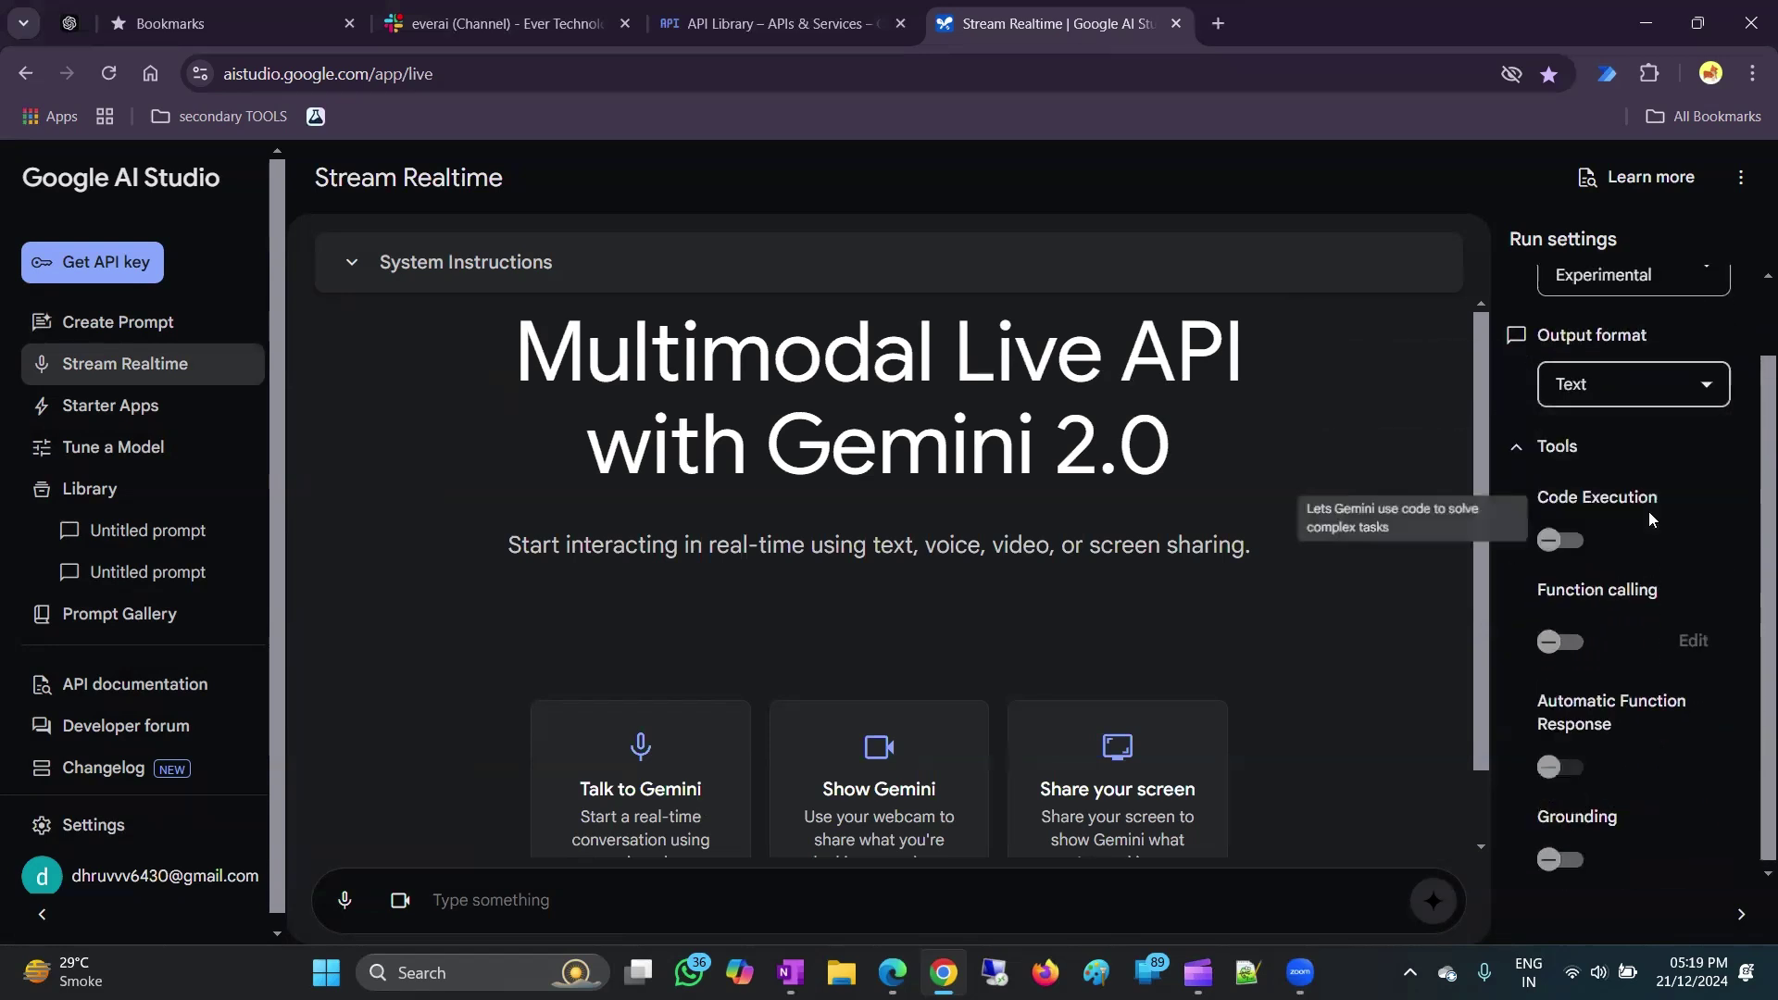
Enable code execution, function calling, automatic function response and grounding for the realtime stream.
click(1563, 539)
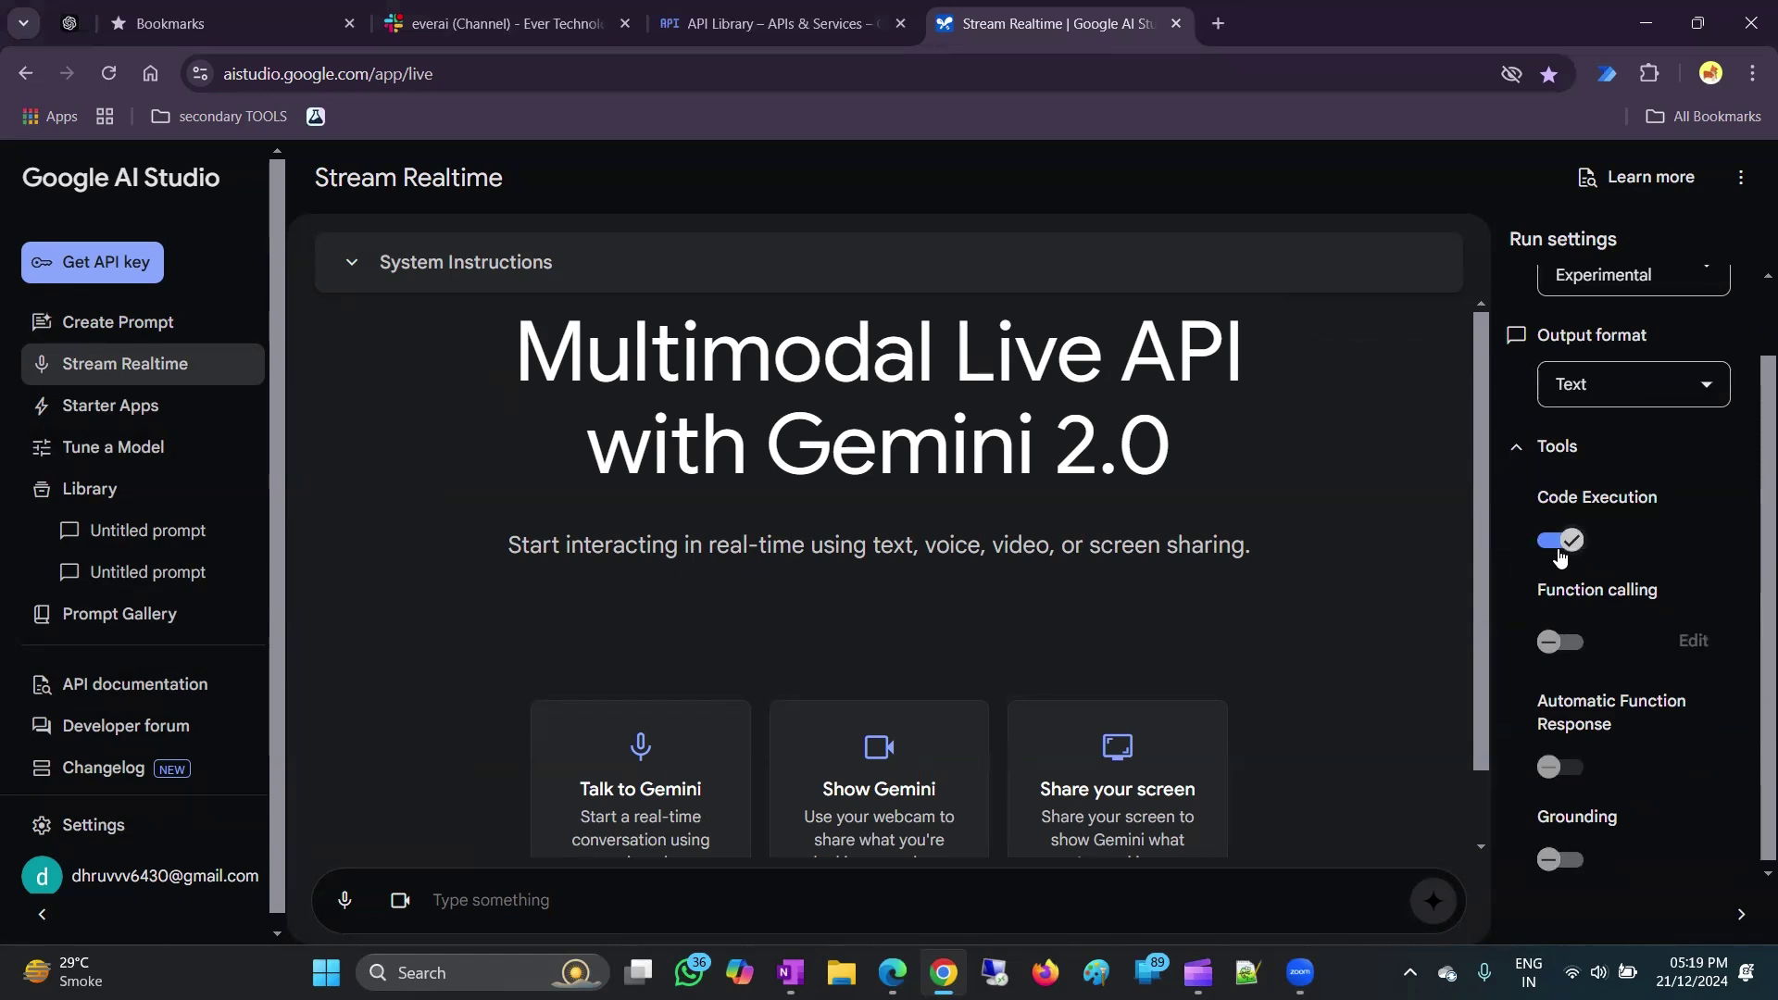
click(1562, 639)
click(1560, 762)
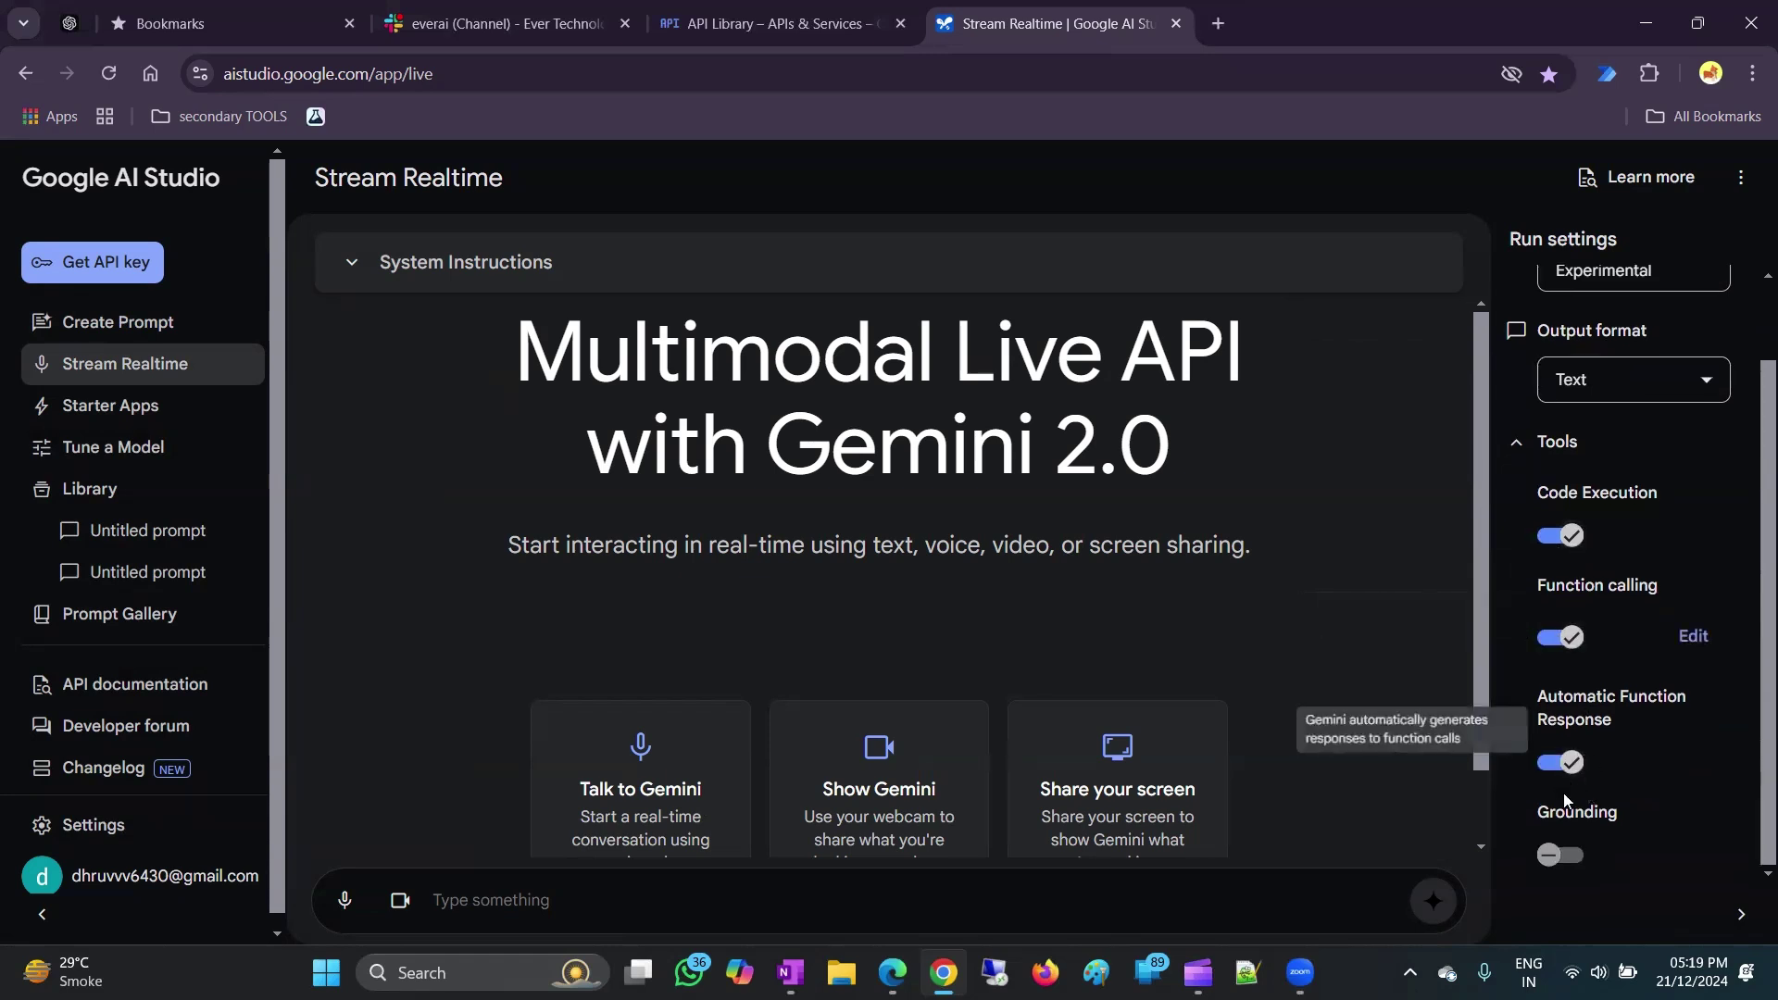
click(1571, 863)
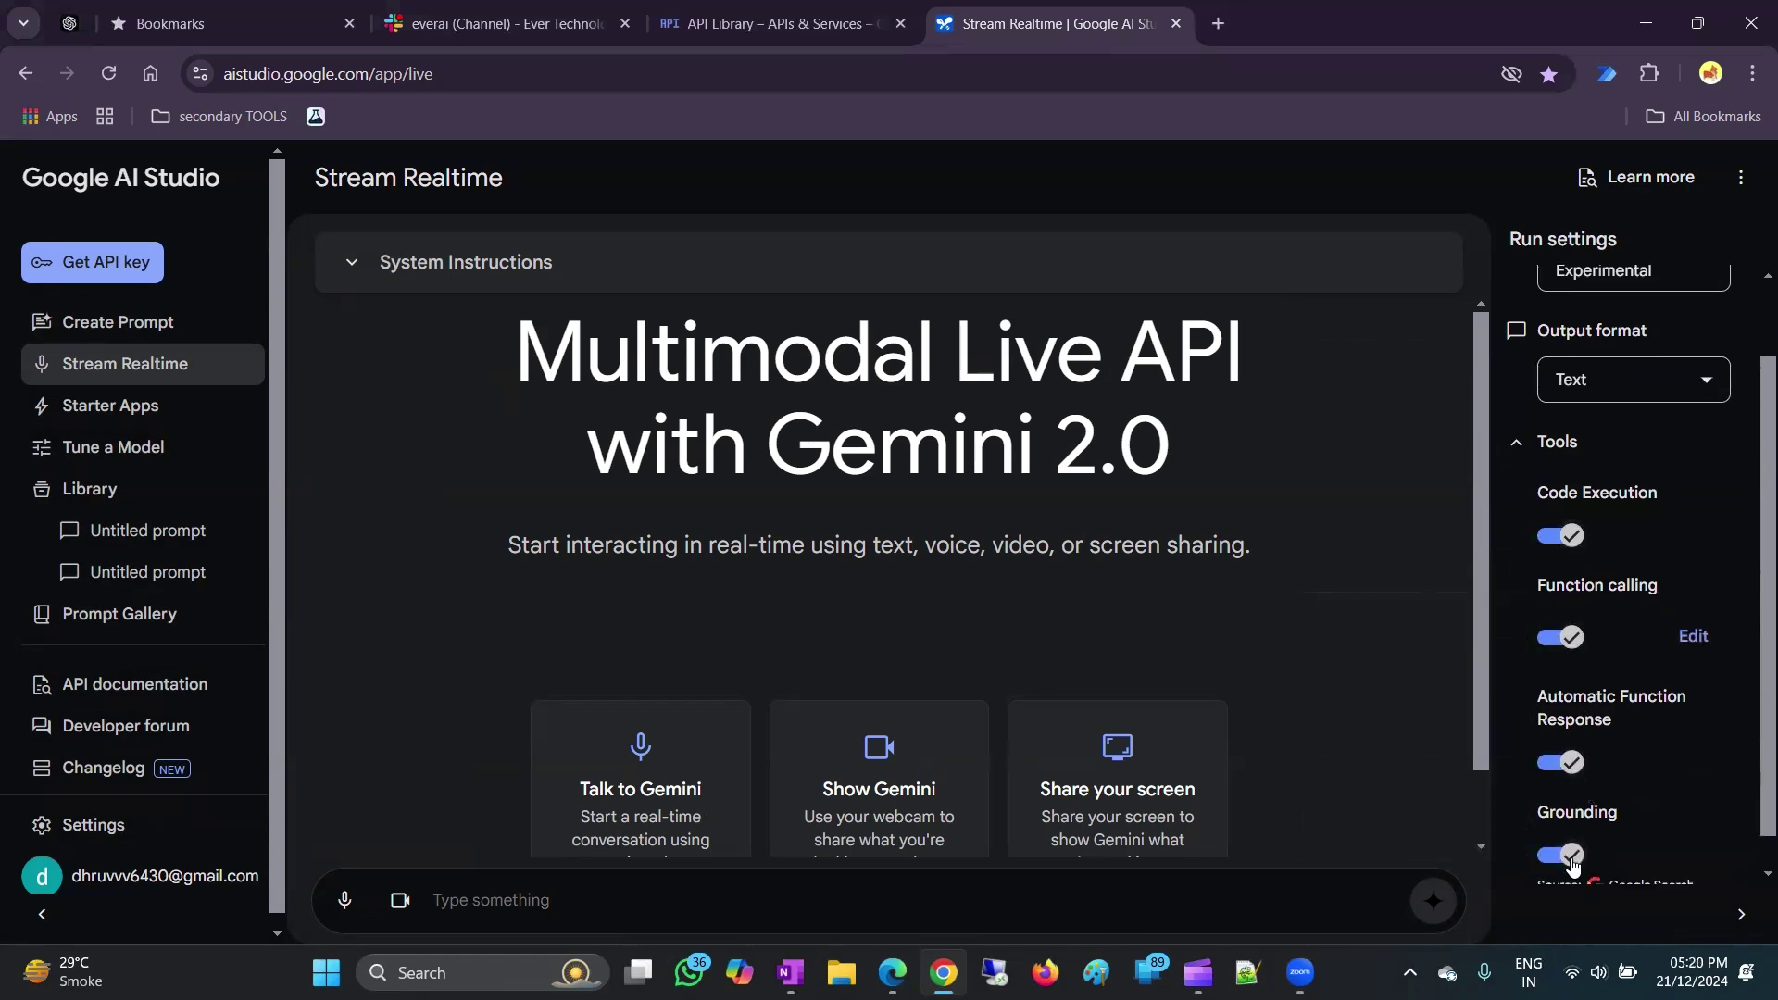
Go to Starter Apps and look over the sample apps offered there.
scroll(1627, 867, up, 2)
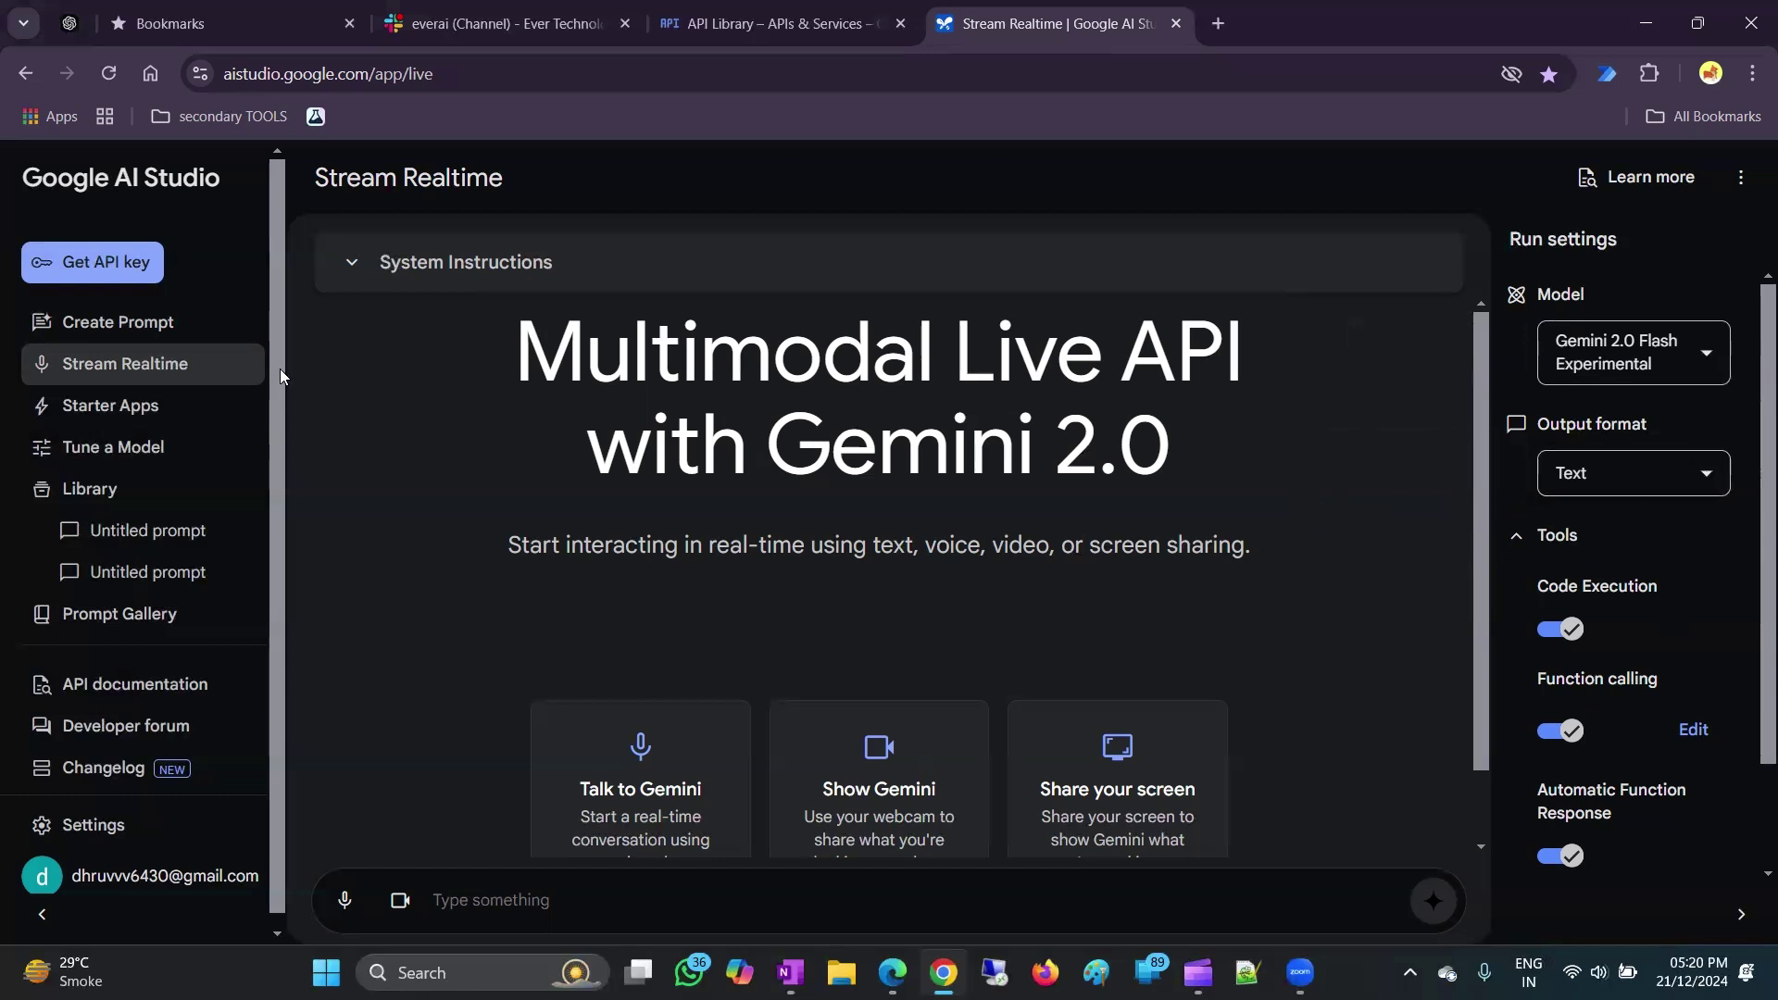
click(153, 414)
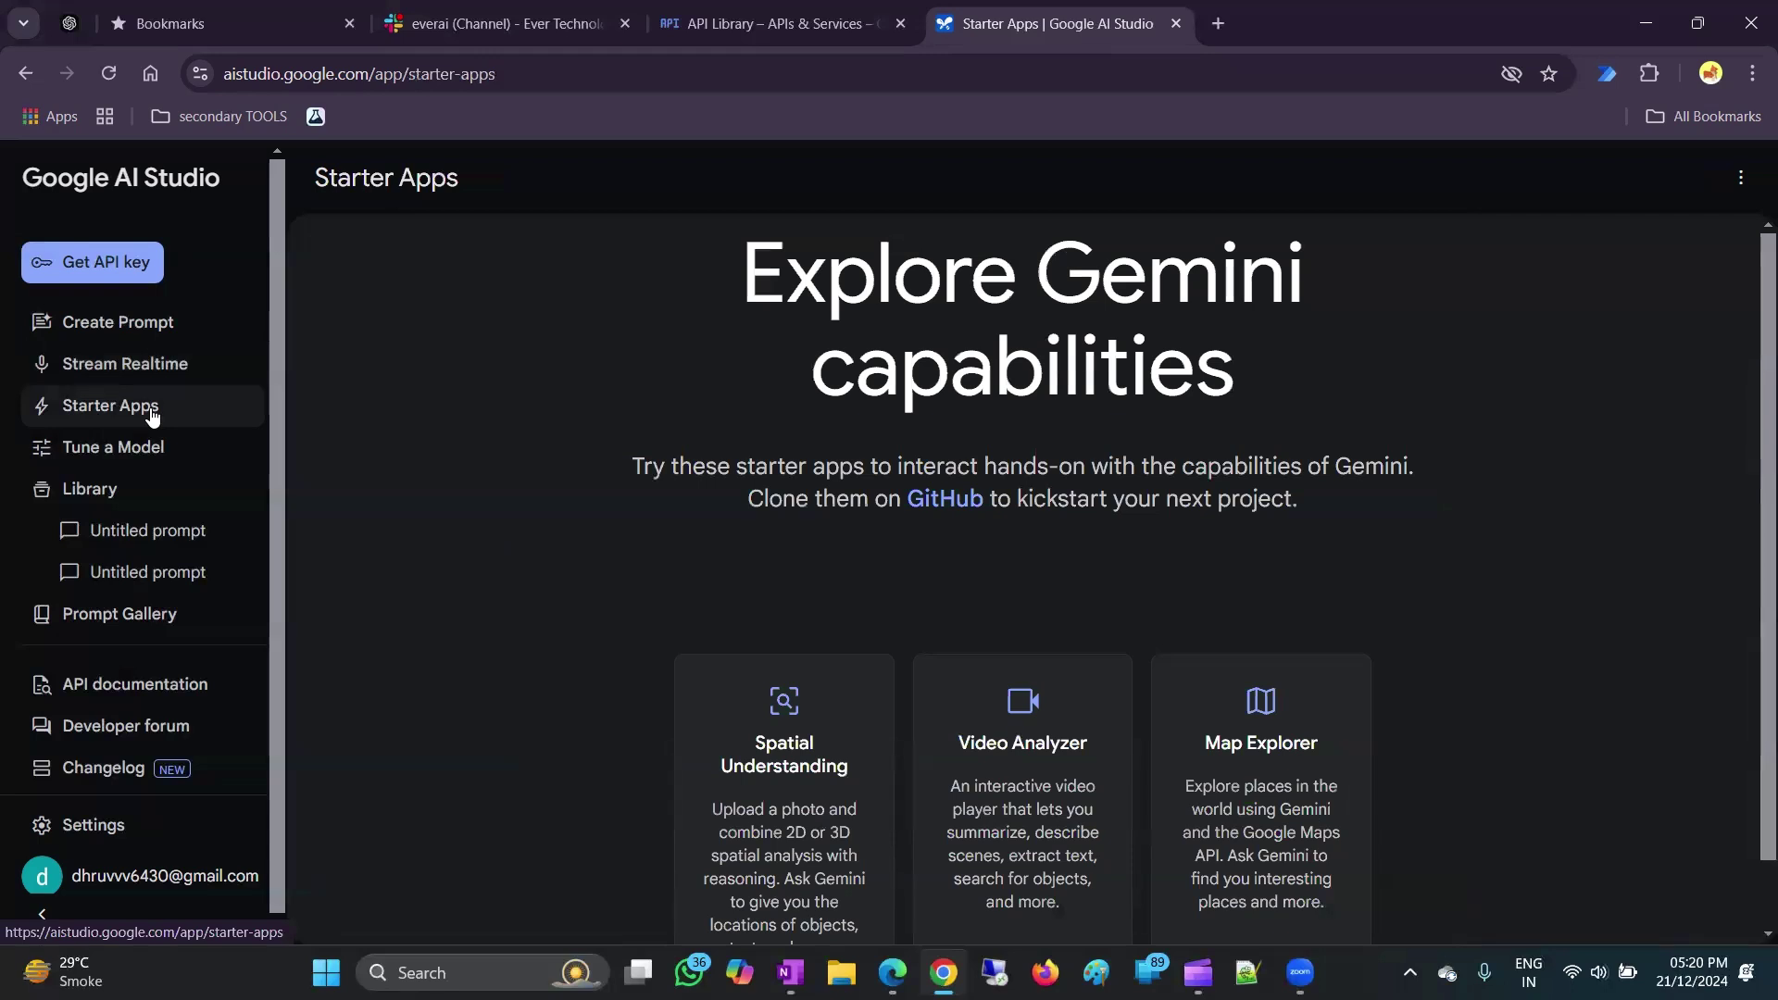
scroll(789, 618, down, 1)
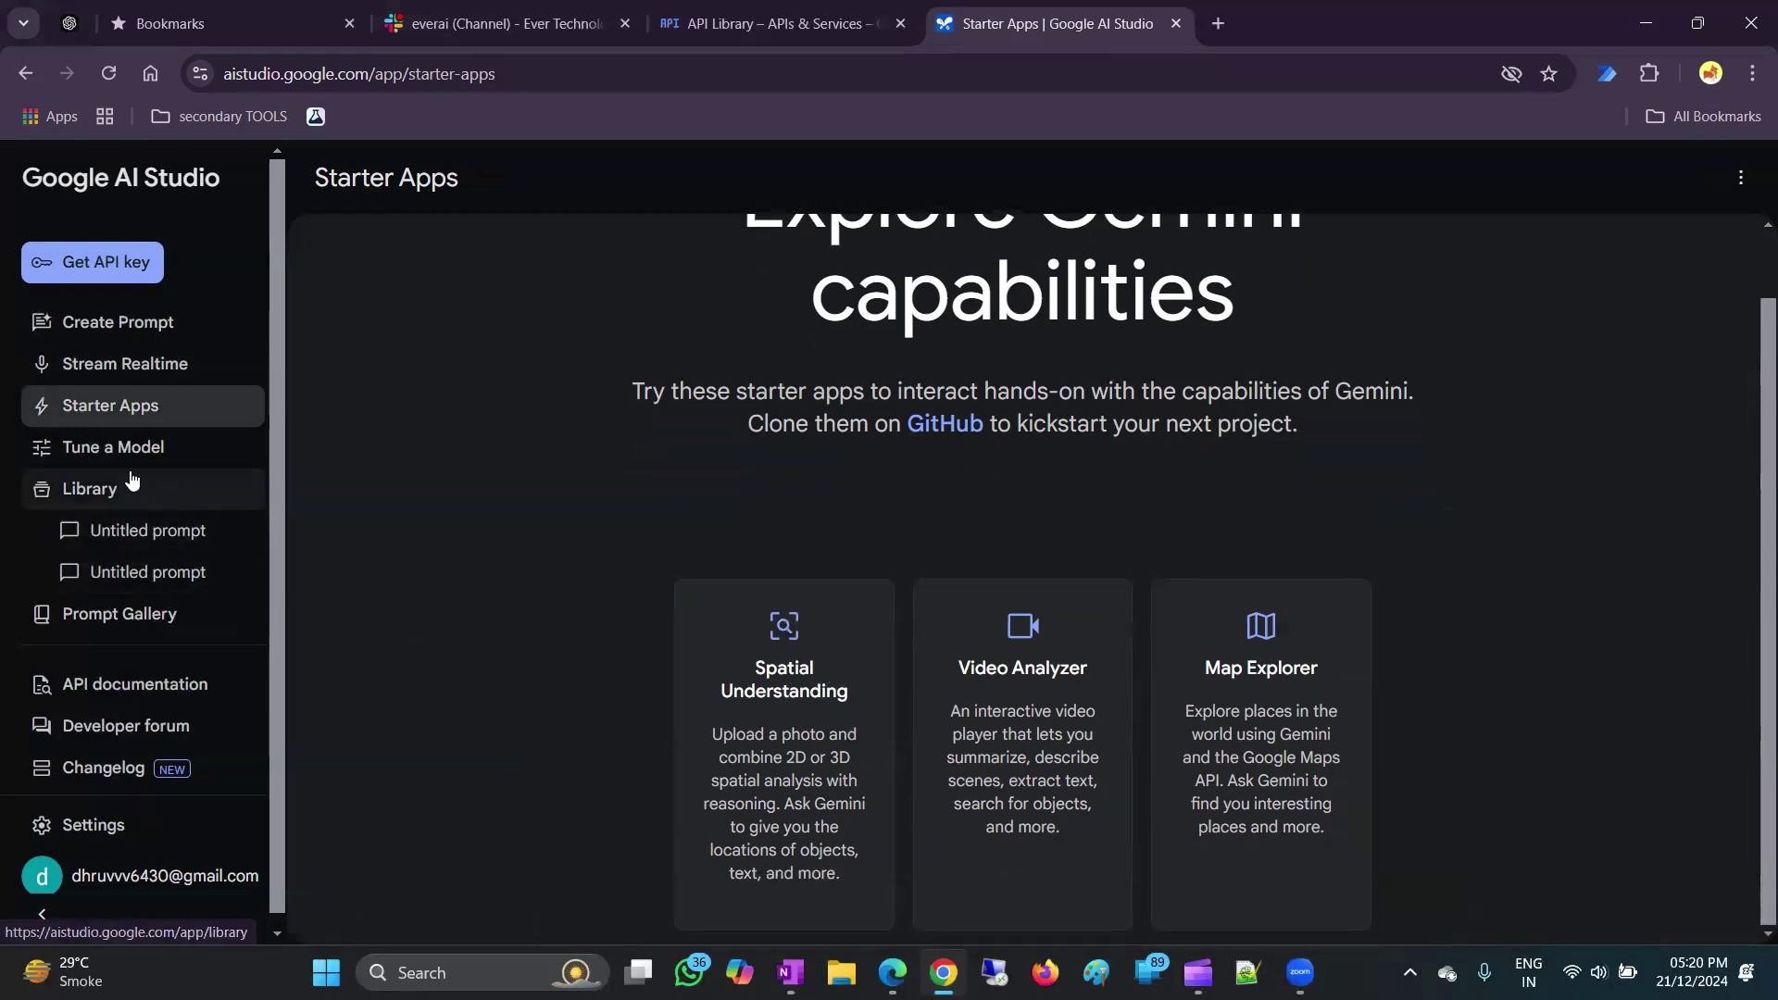
Go to Tune a Model and check which base models are offered for tuning.
click(107, 453)
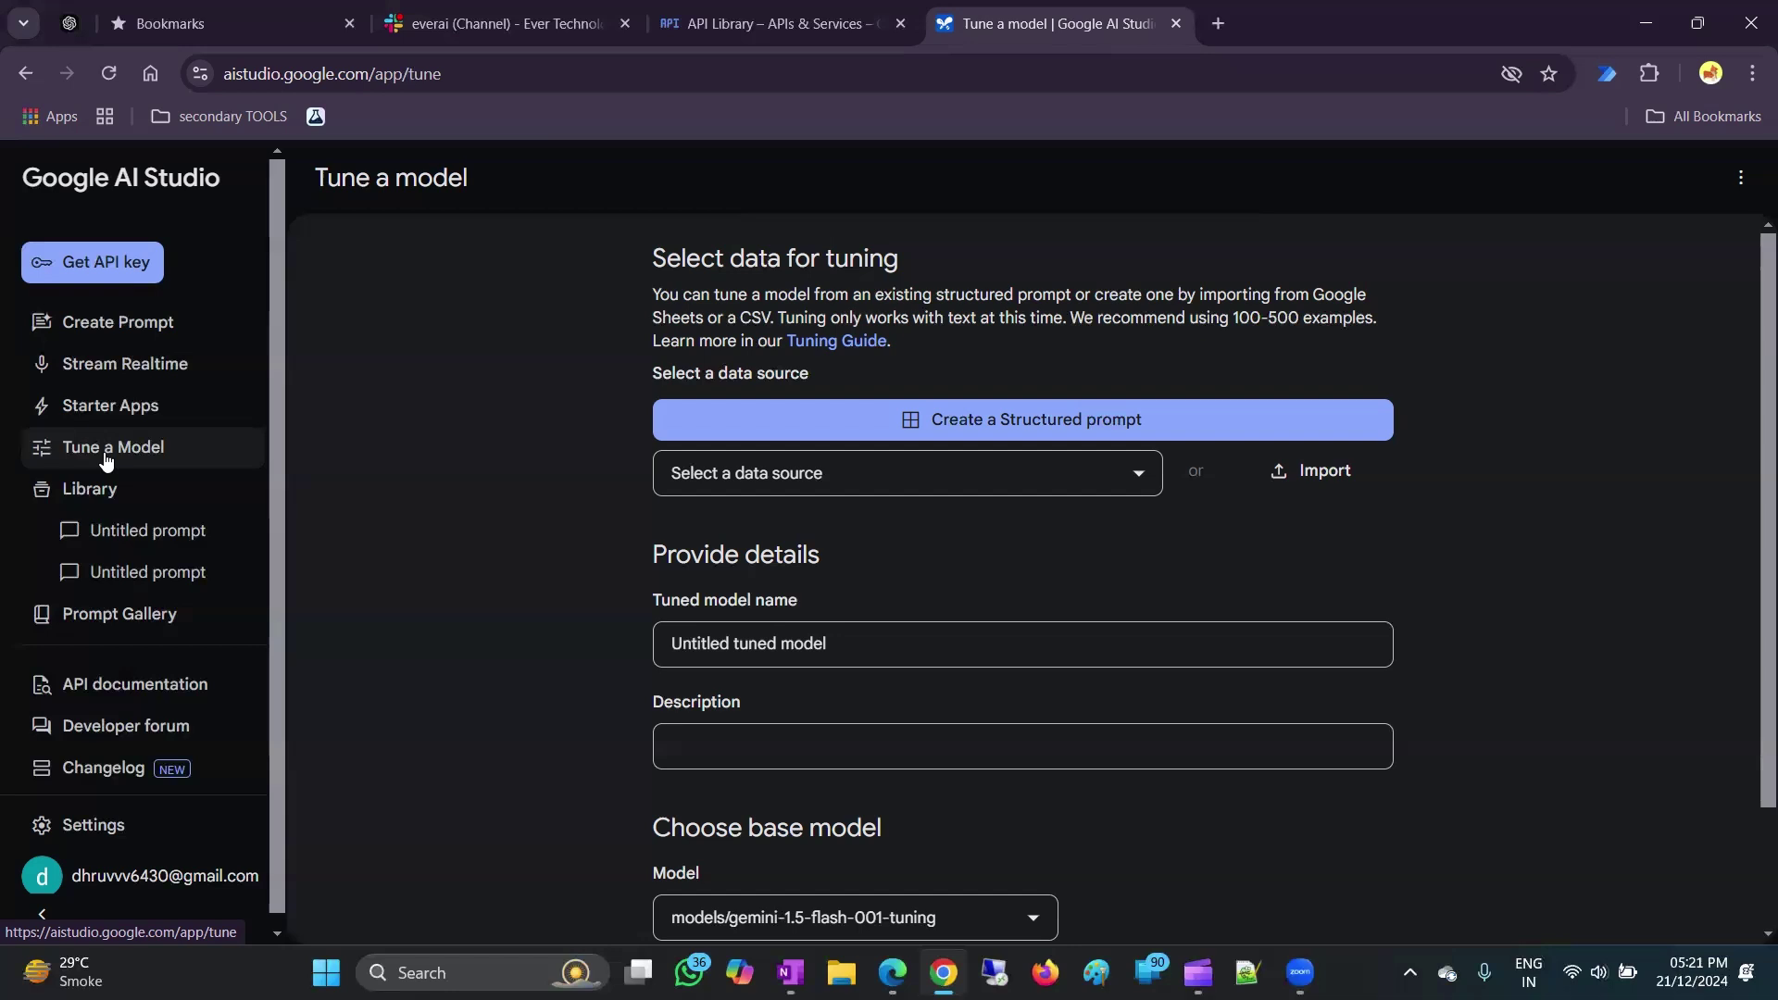
scroll(107, 461, down, 1)
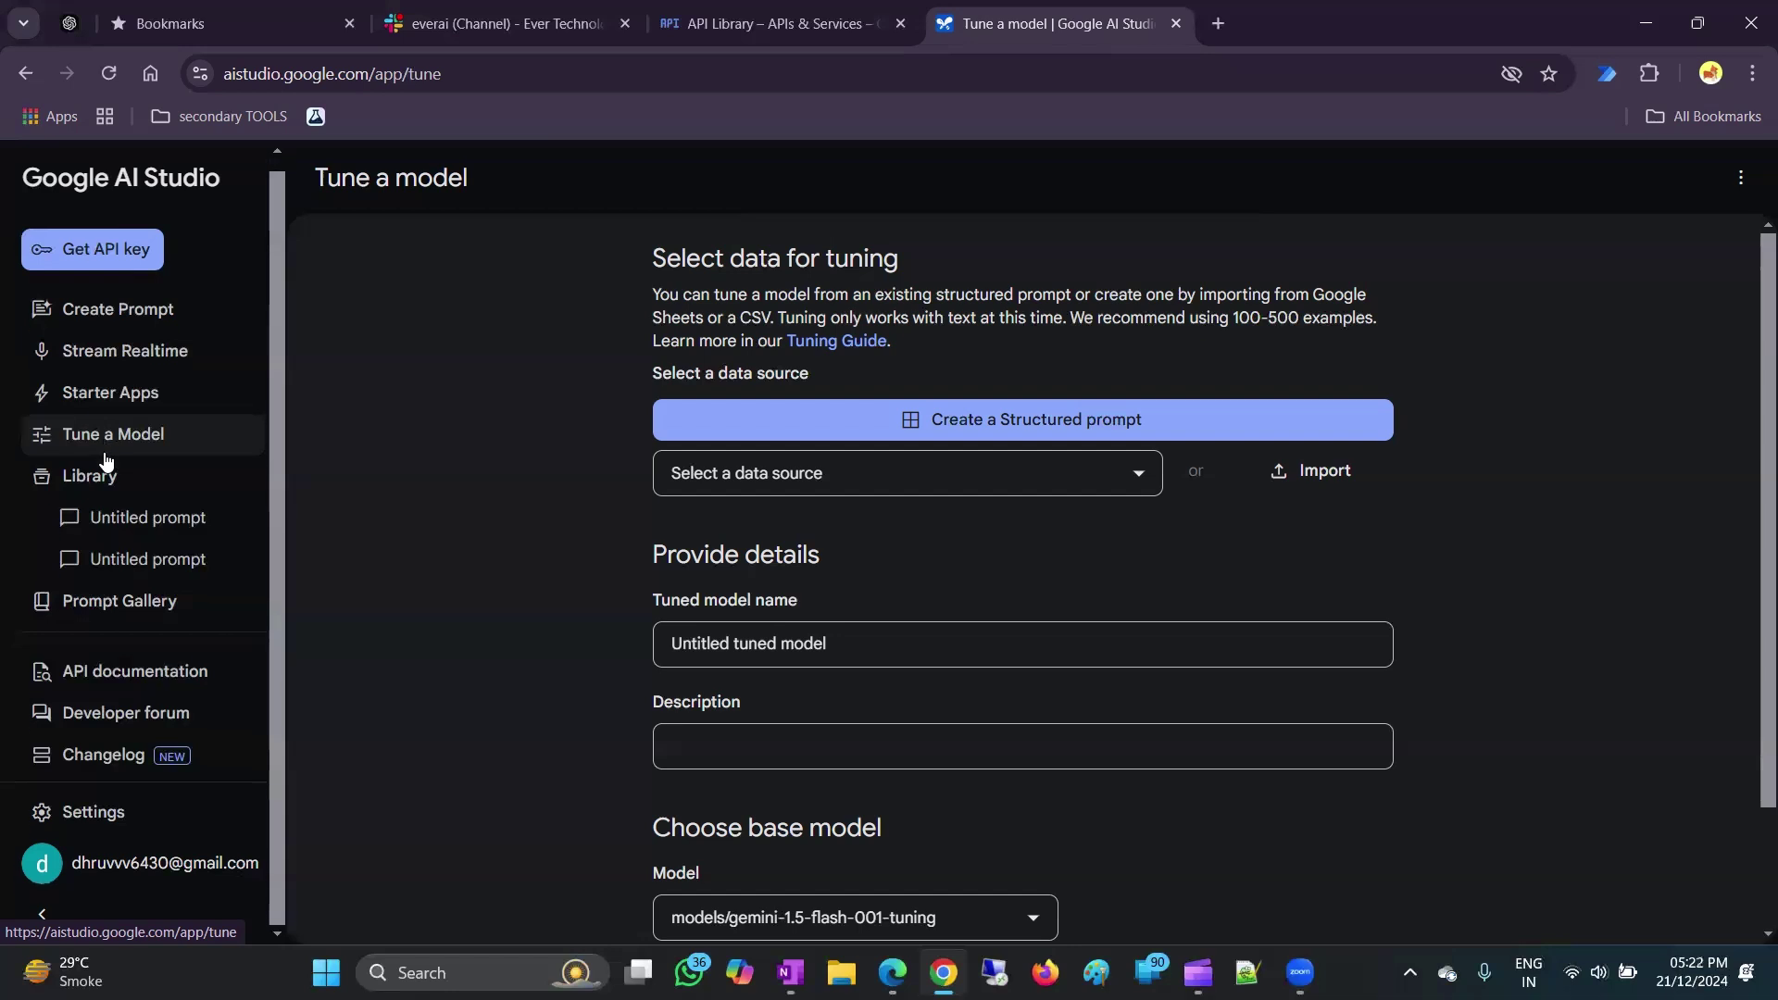
scroll(613, 513, down, 2)
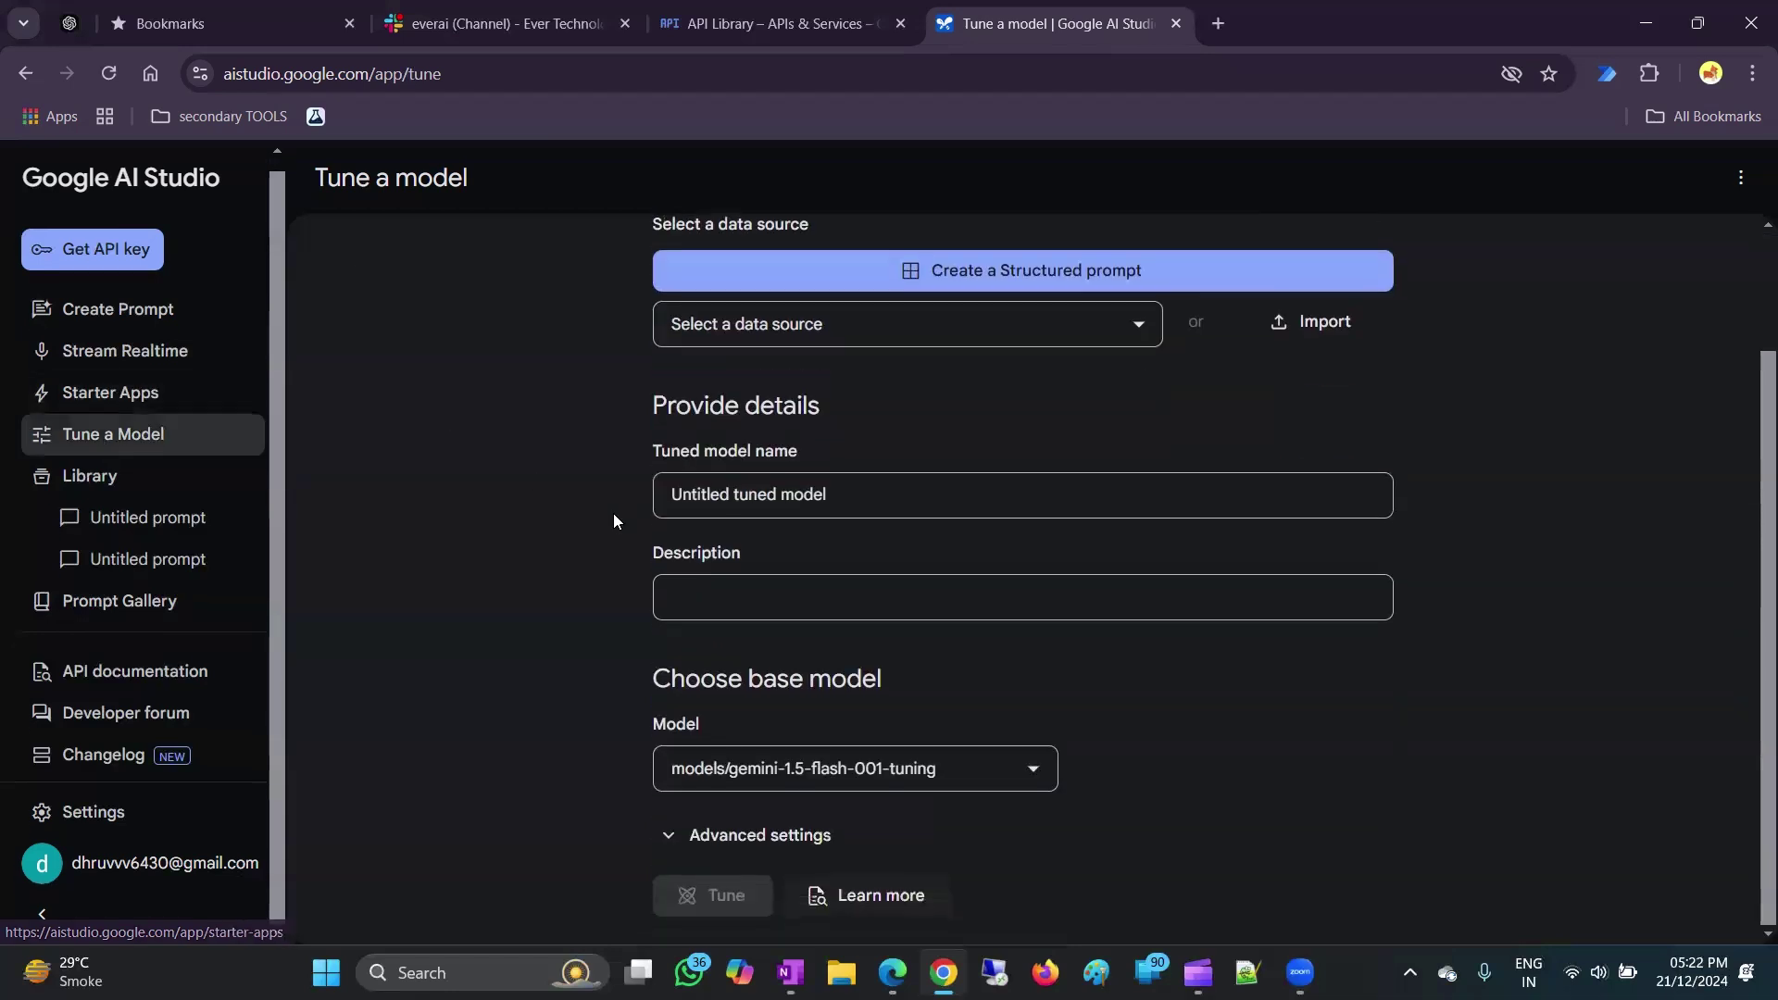
click(772, 776)
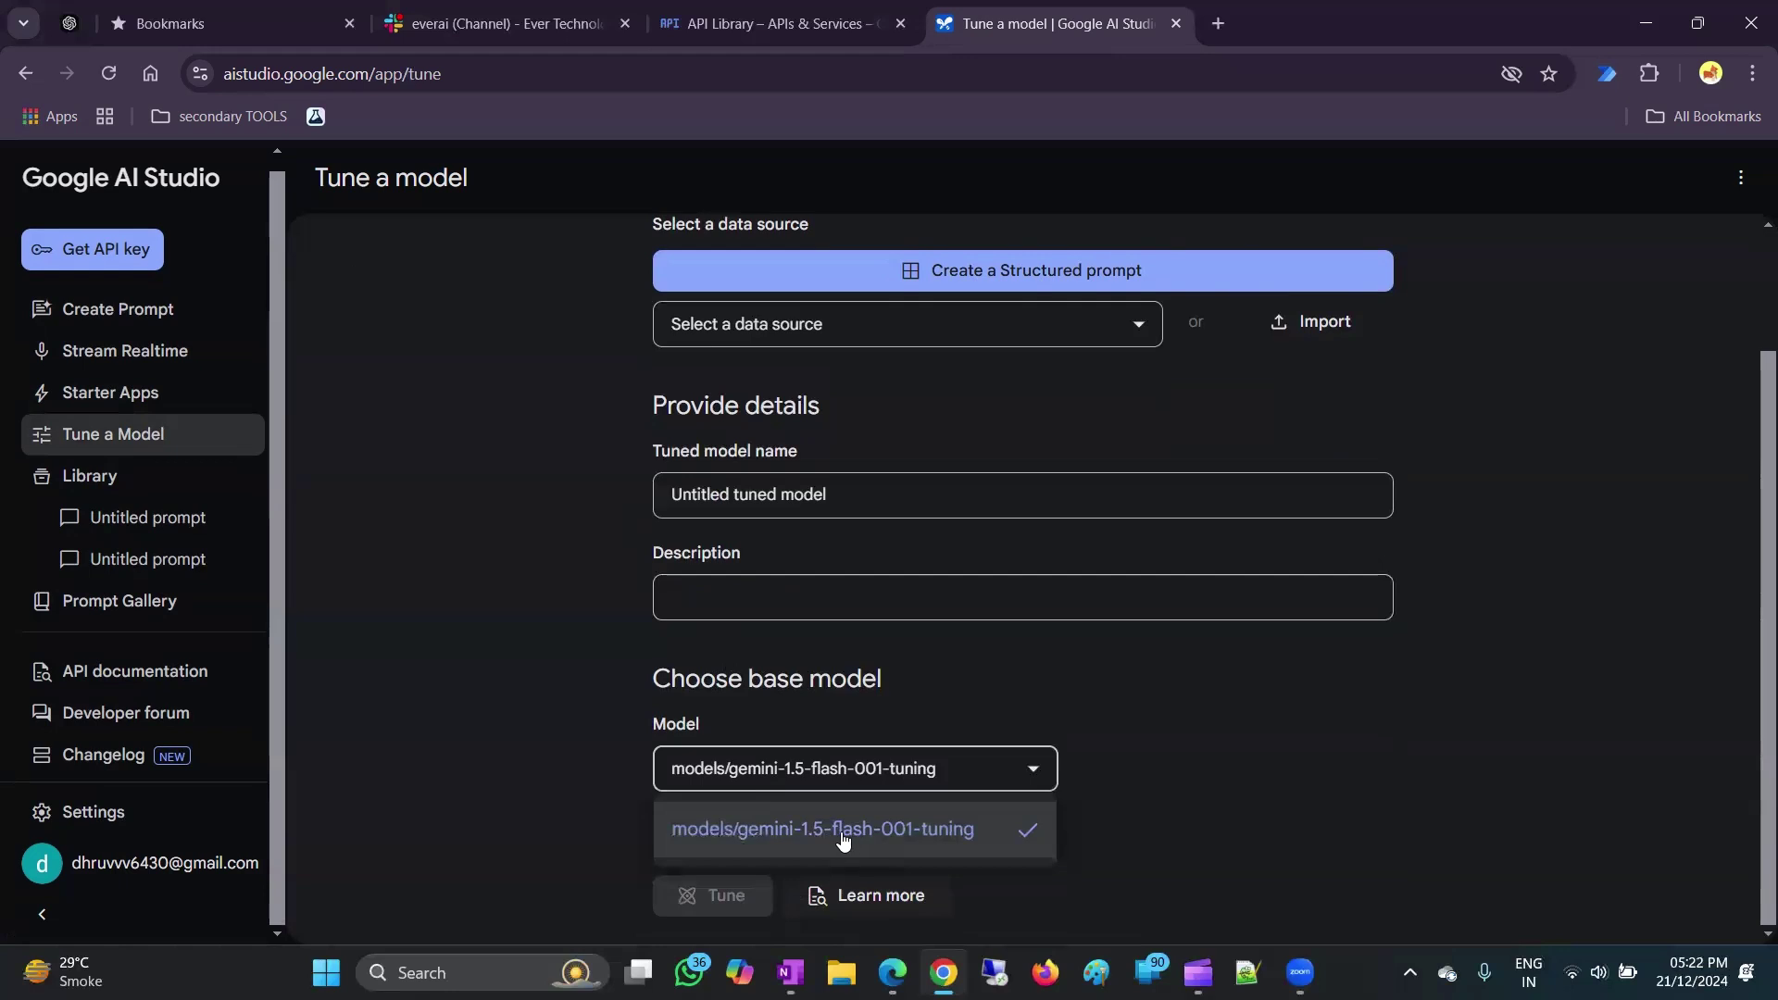
click(460, 846)
Expand the advanced tuning settings and review the tuning epochs, learning rate multiplier and batch size.
click(696, 841)
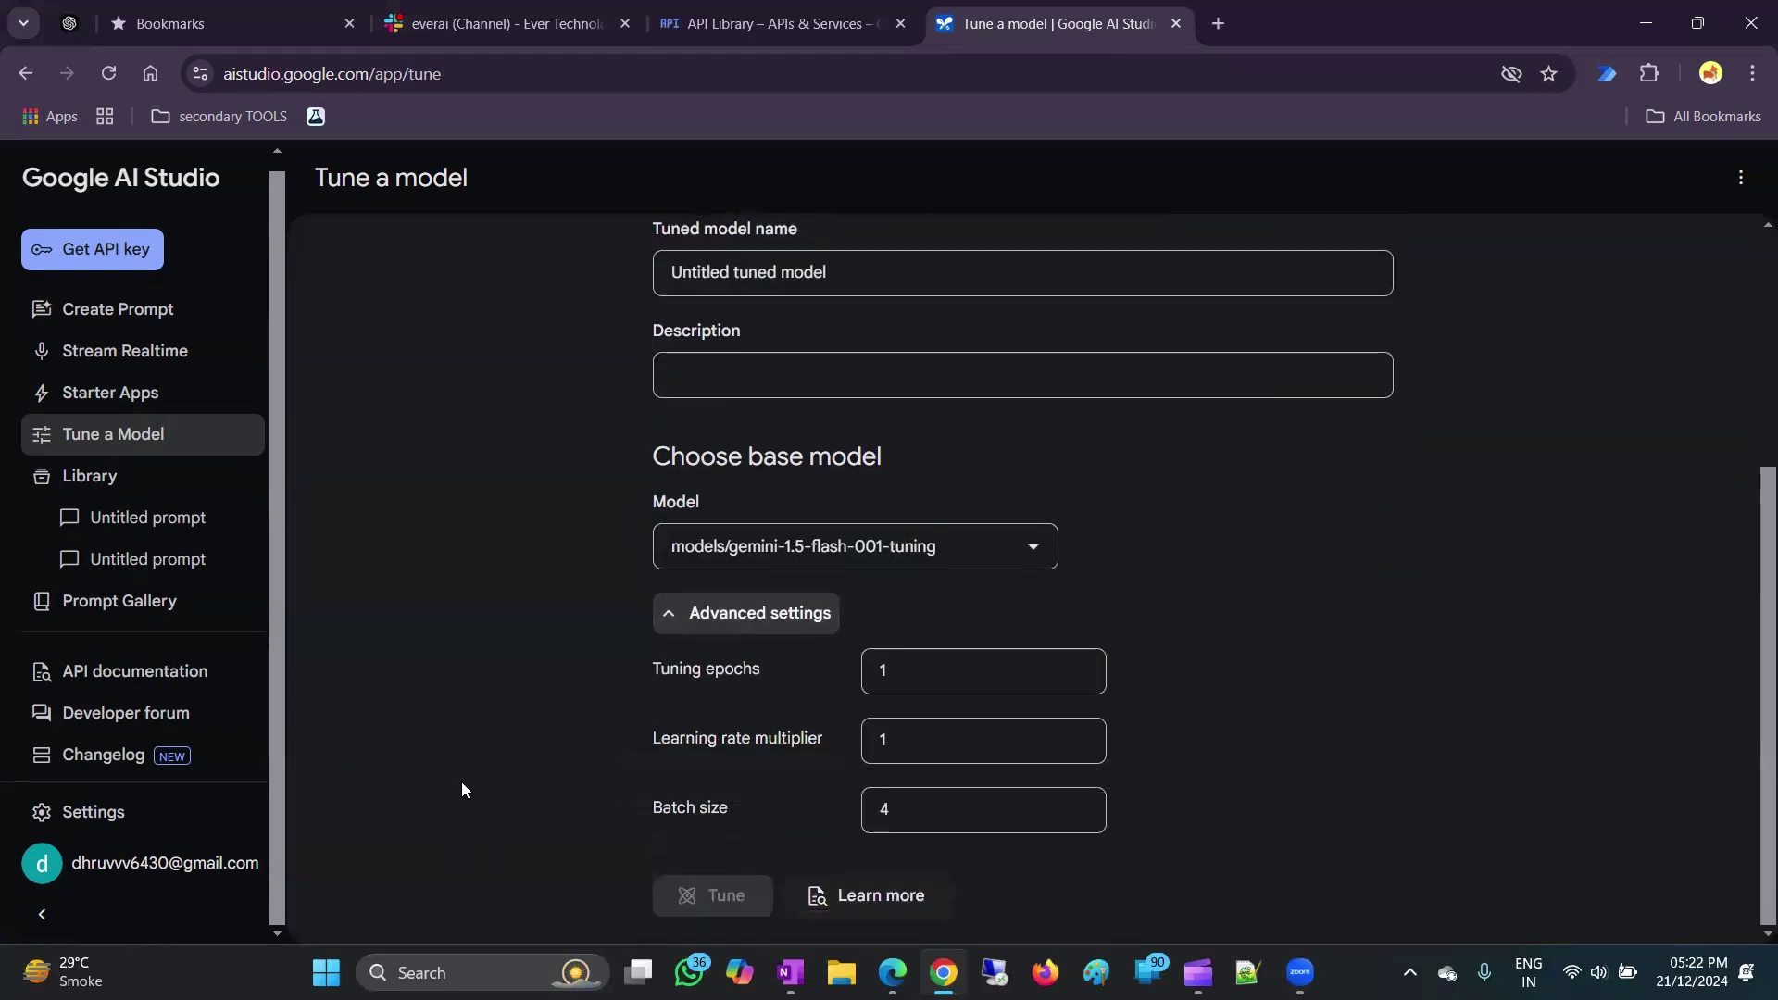
key(Tab)
key(Tab)
key(Tab)
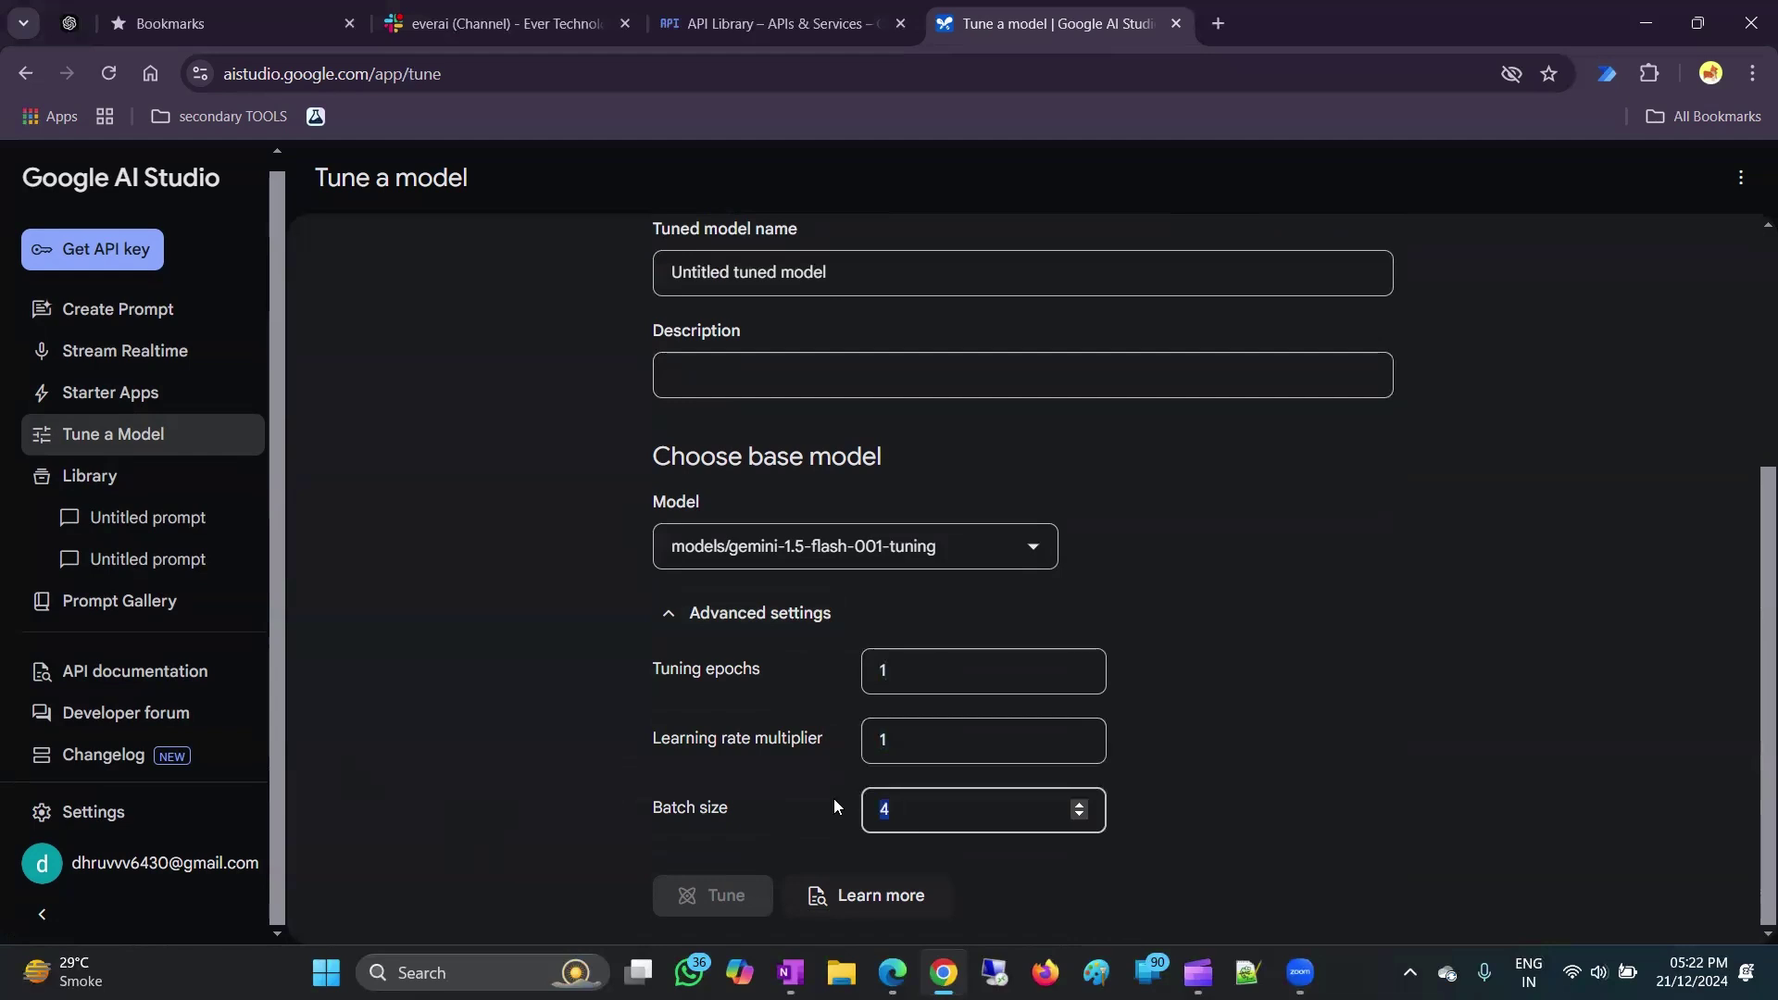
scroll(1128, 589, up, 3)
scroll(1128, 589, up, 1)
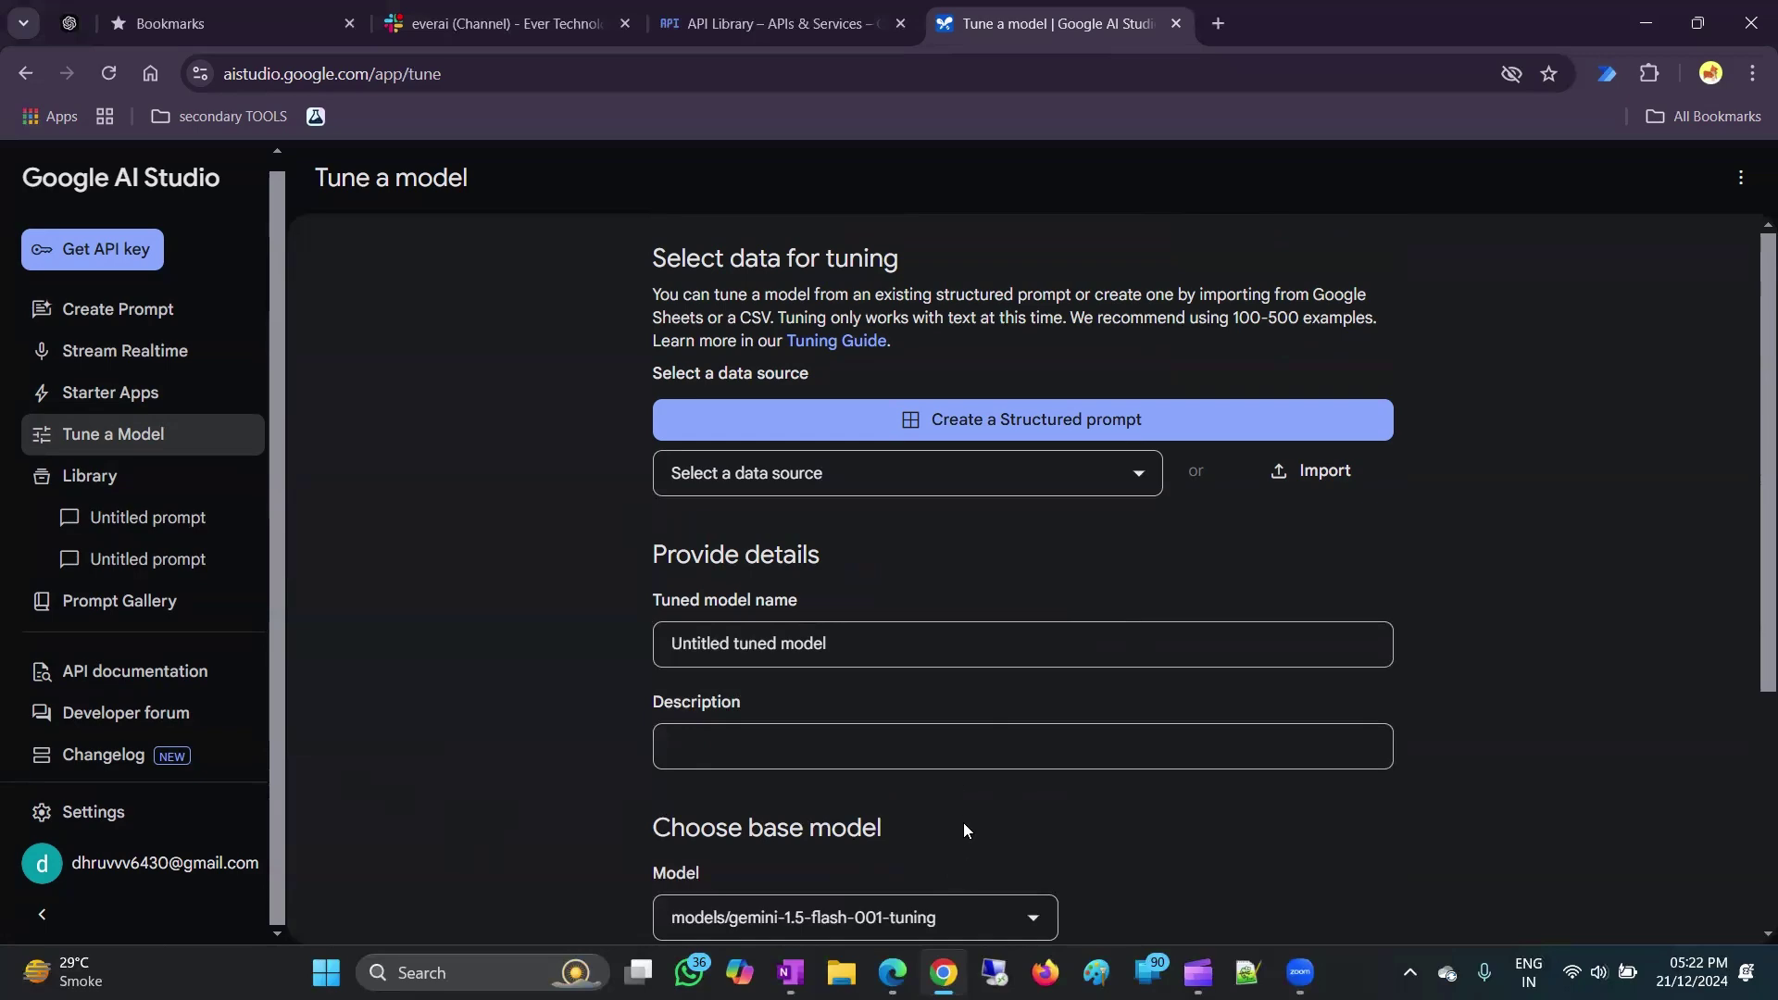
Select the News headlines sample as the data source for tuning.
scroll(761, 507, down, 4)
scroll(761, 507, up, 4)
click(920, 477)
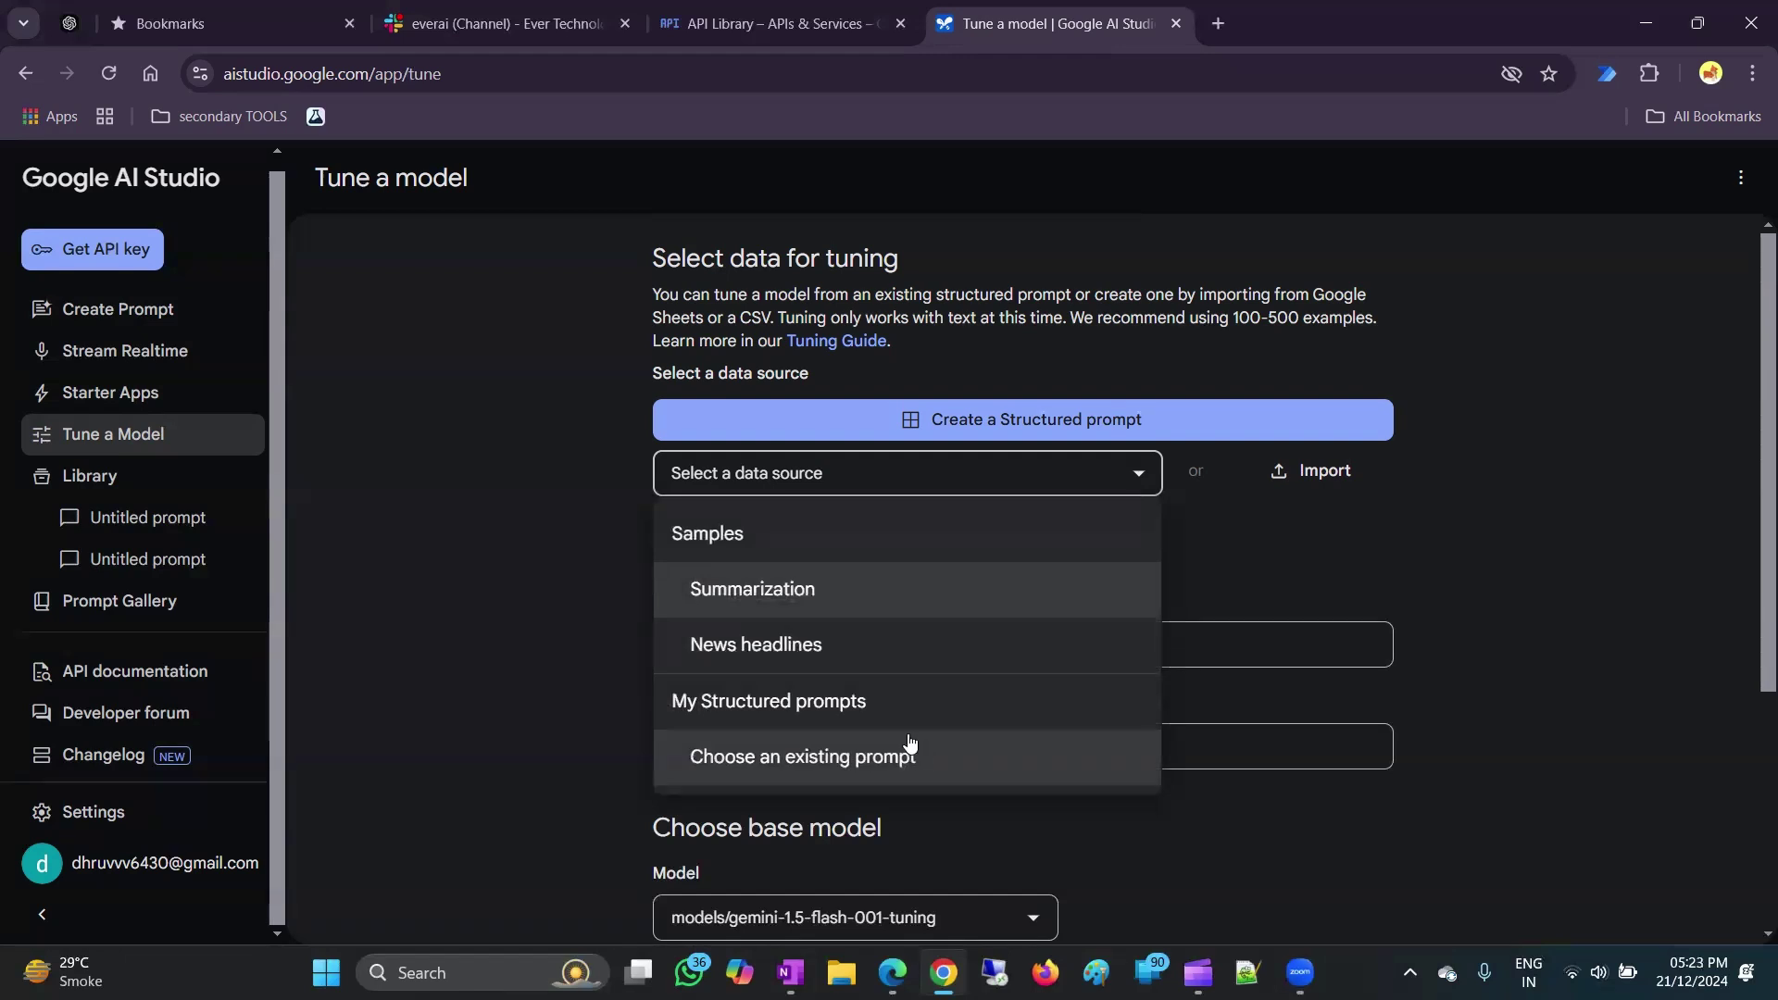
click(882, 642)
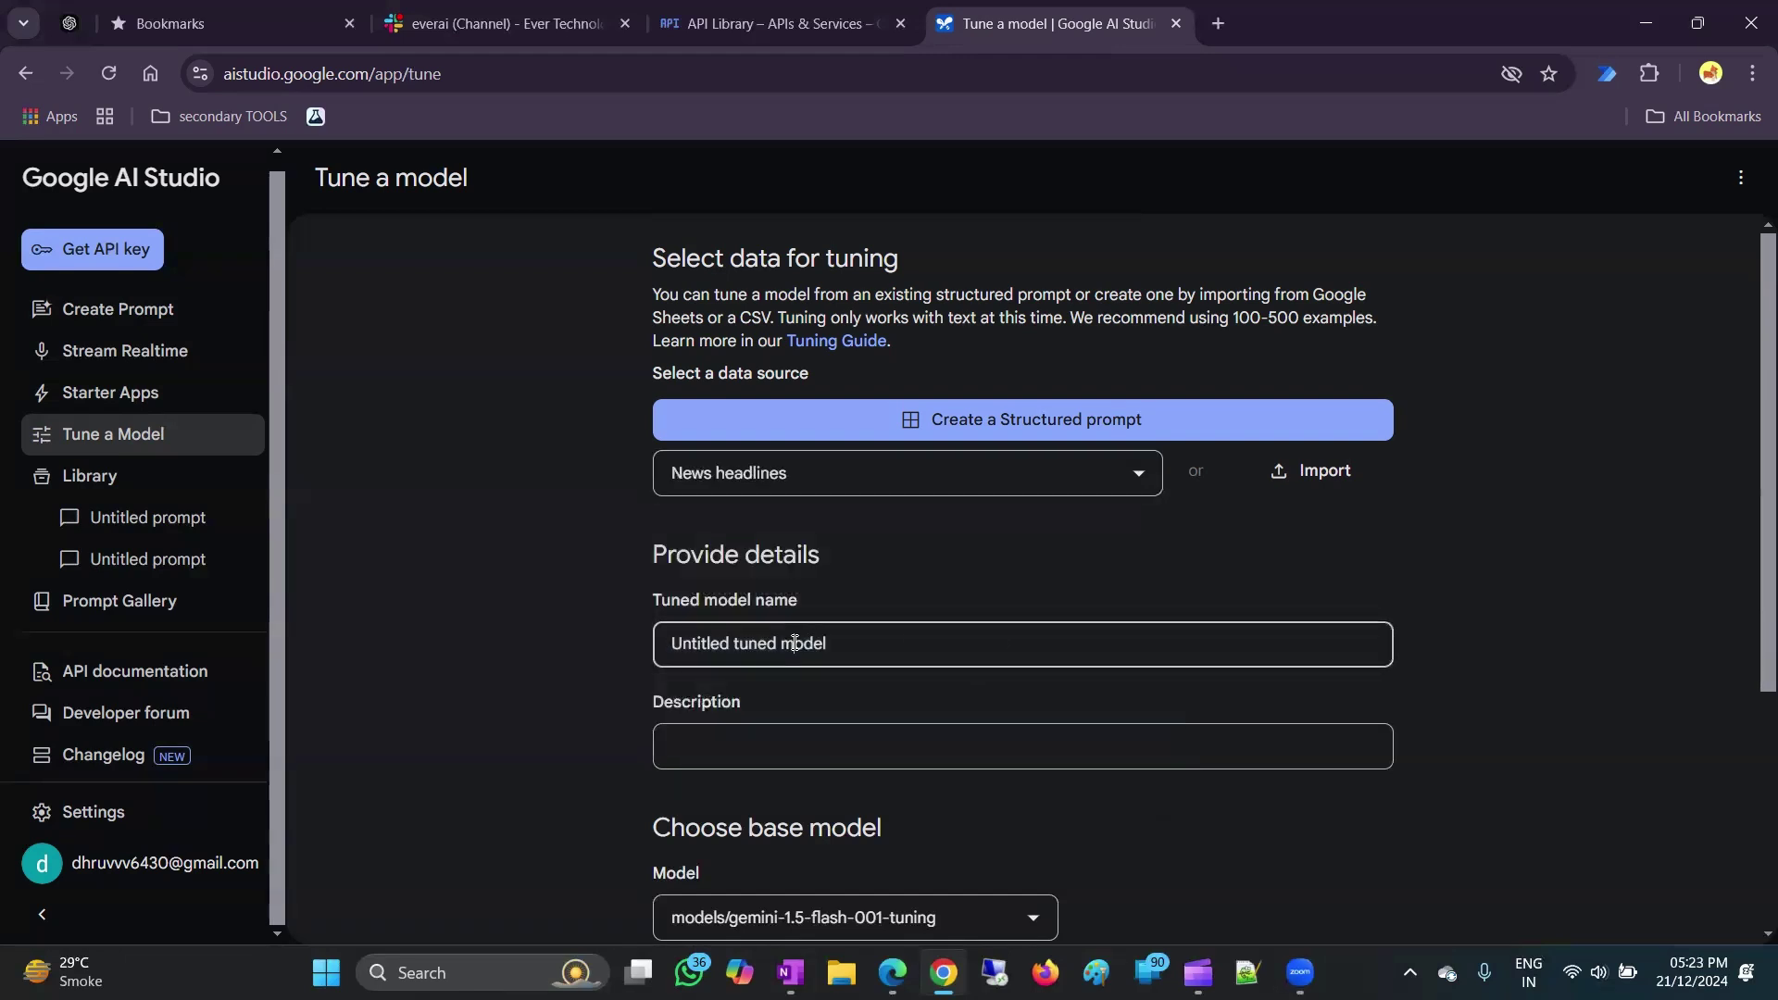
click(1131, 472)
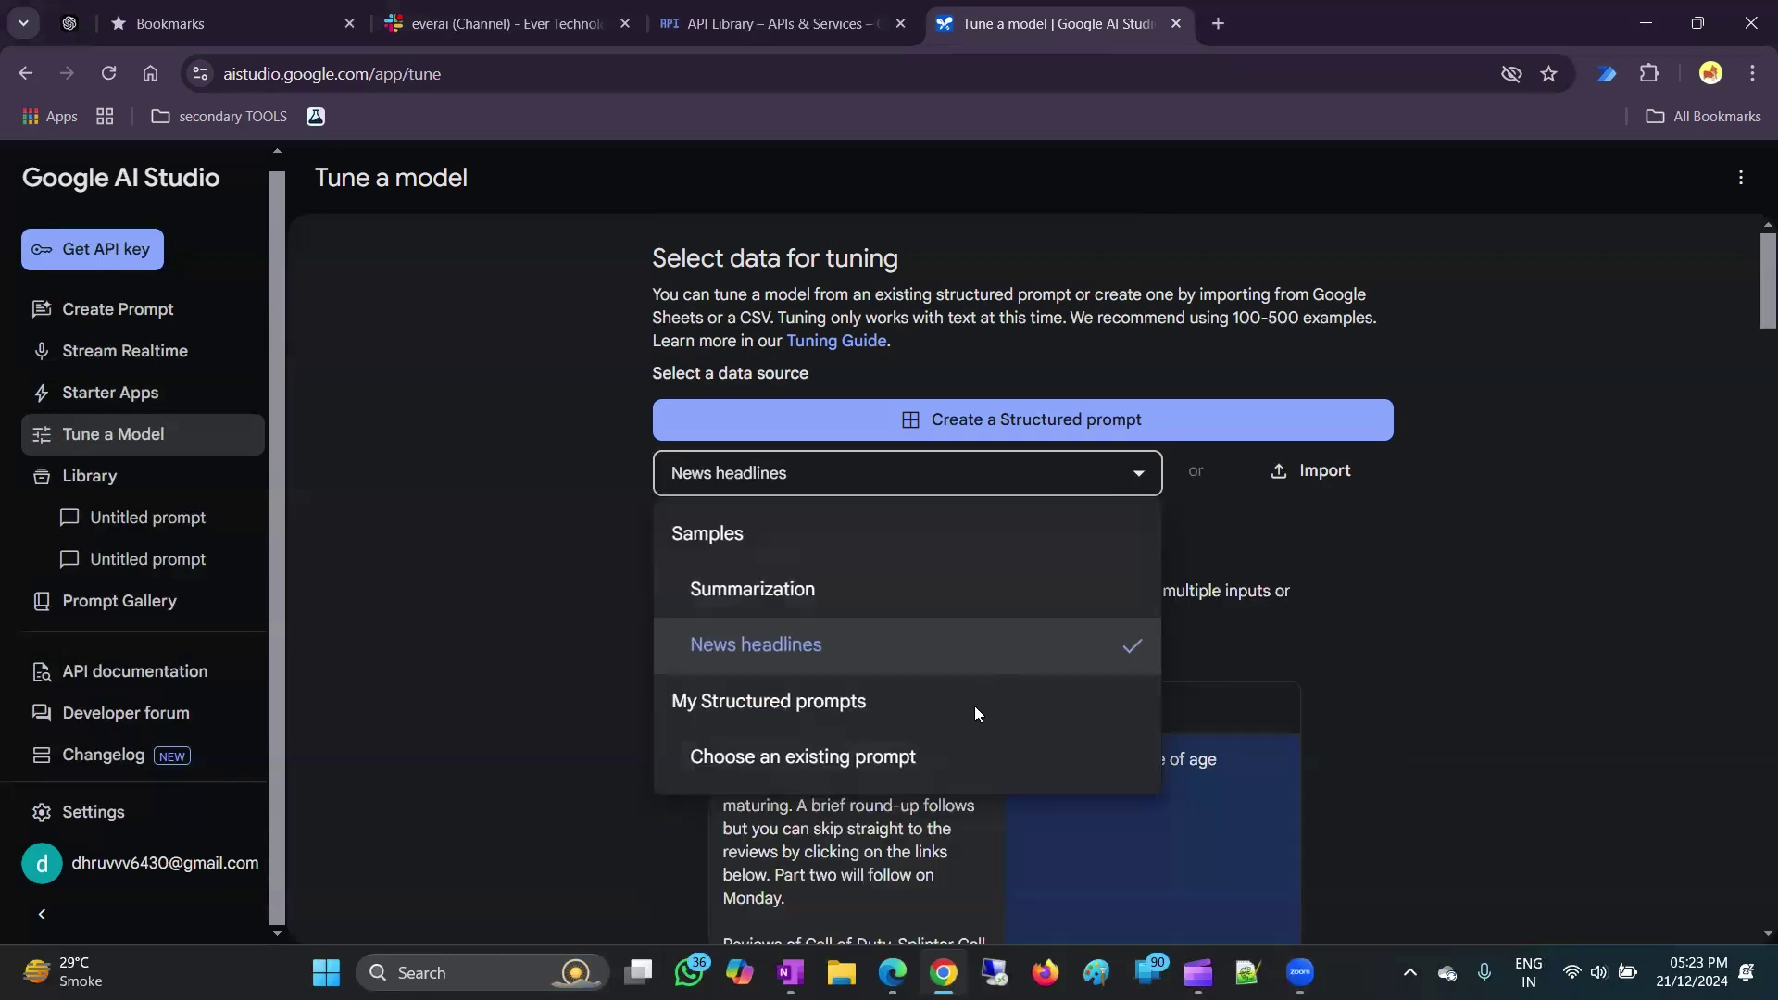
click(1385, 611)
Turn on prefixed column names and review the input and output text in the News headlines data preview.
scroll(1154, 666, down, 3)
click(723, 421)
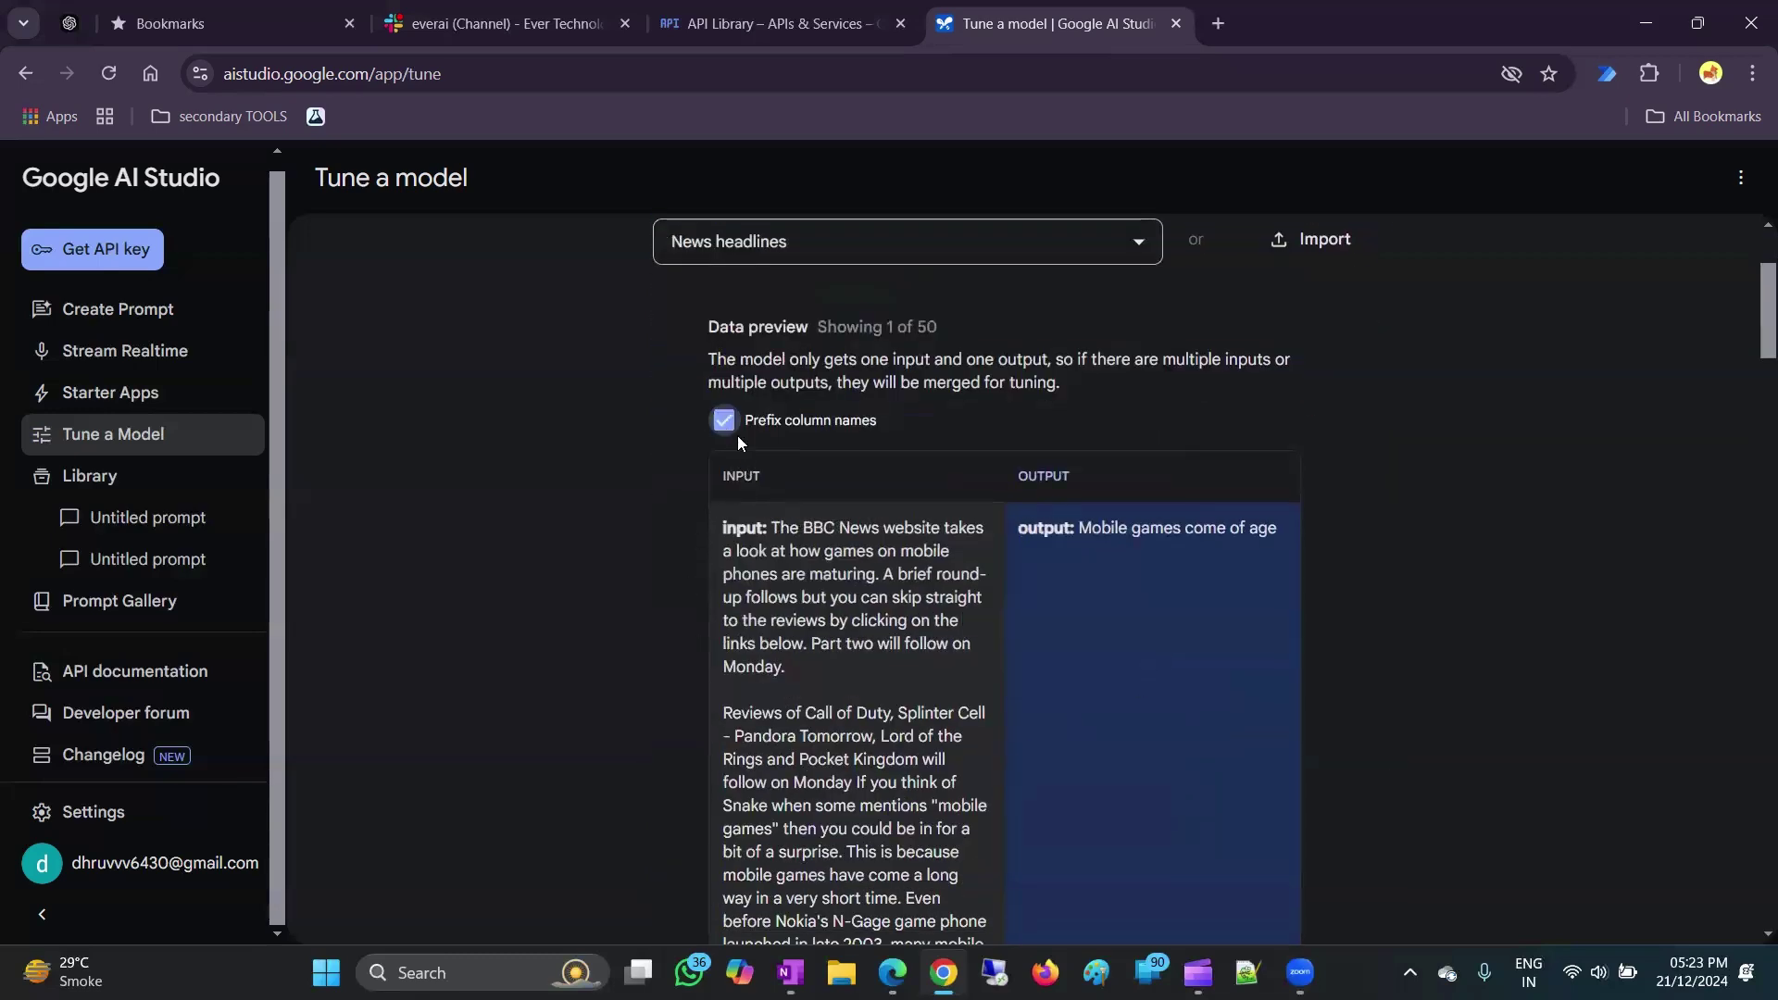
scroll(1085, 521, down, 1)
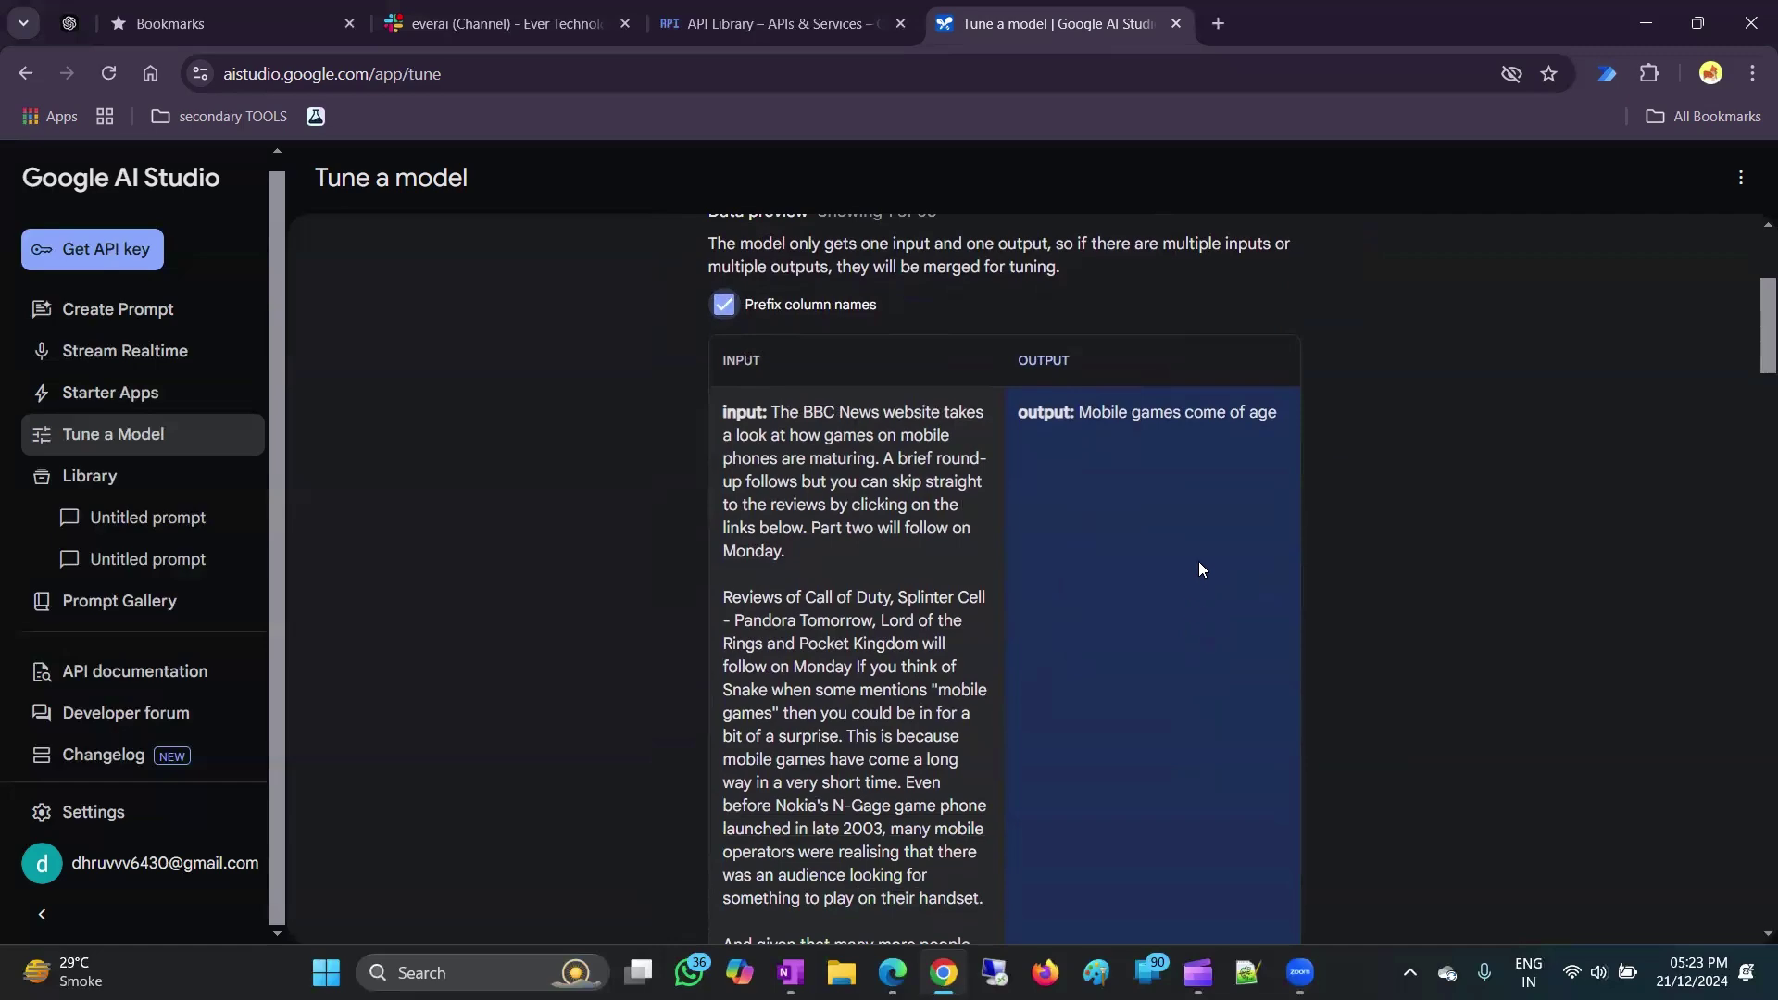
scroll(1042, 414, down, 7)
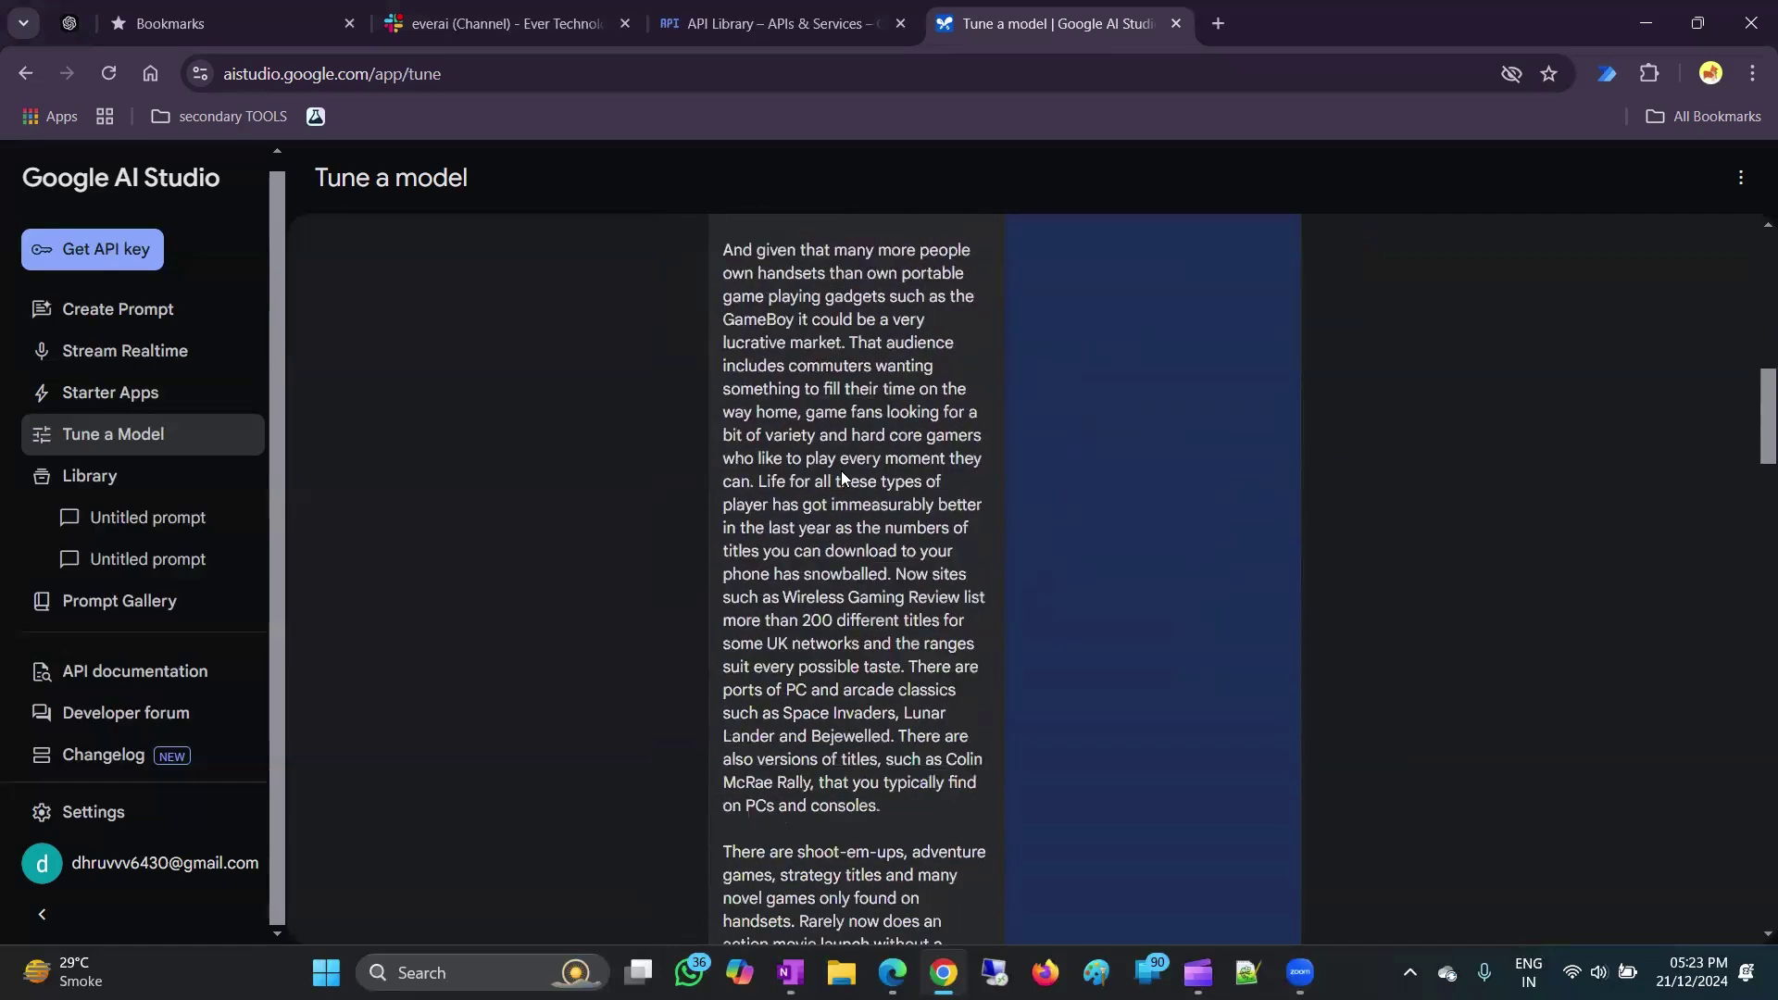
scroll(841, 470, down, 9)
scroll(1747, 533, down, 10)
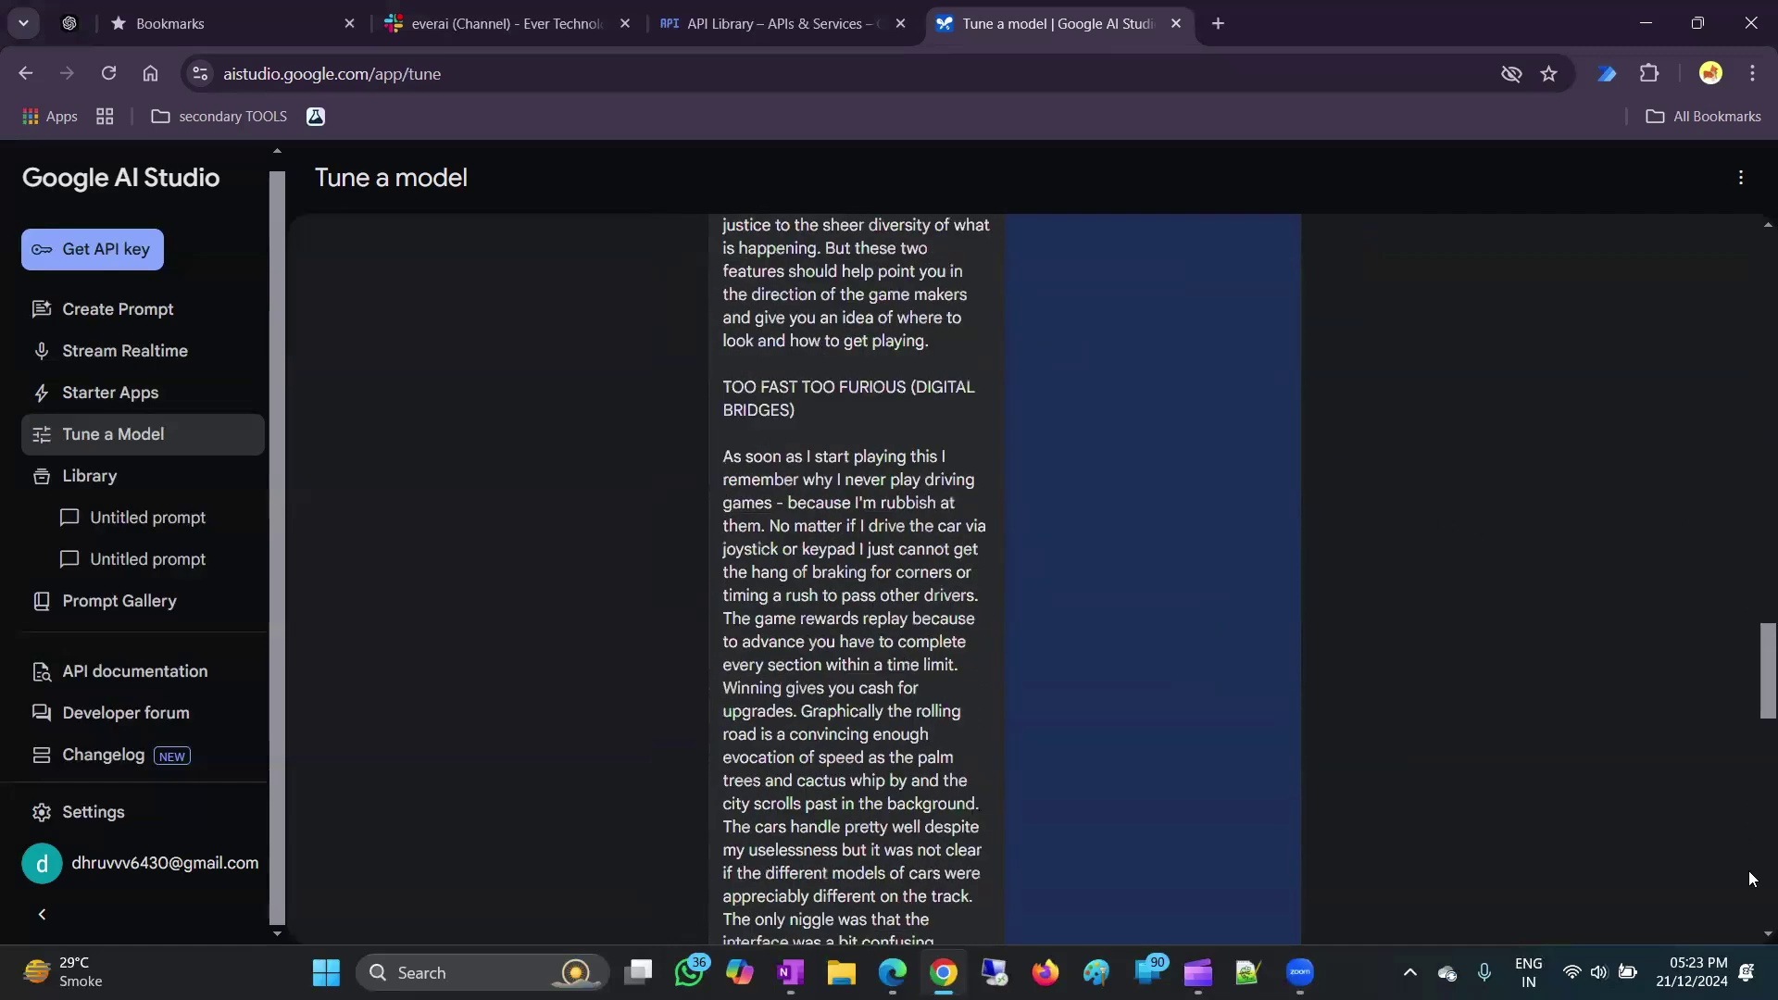
drag(1750, 878, 1741, 328)
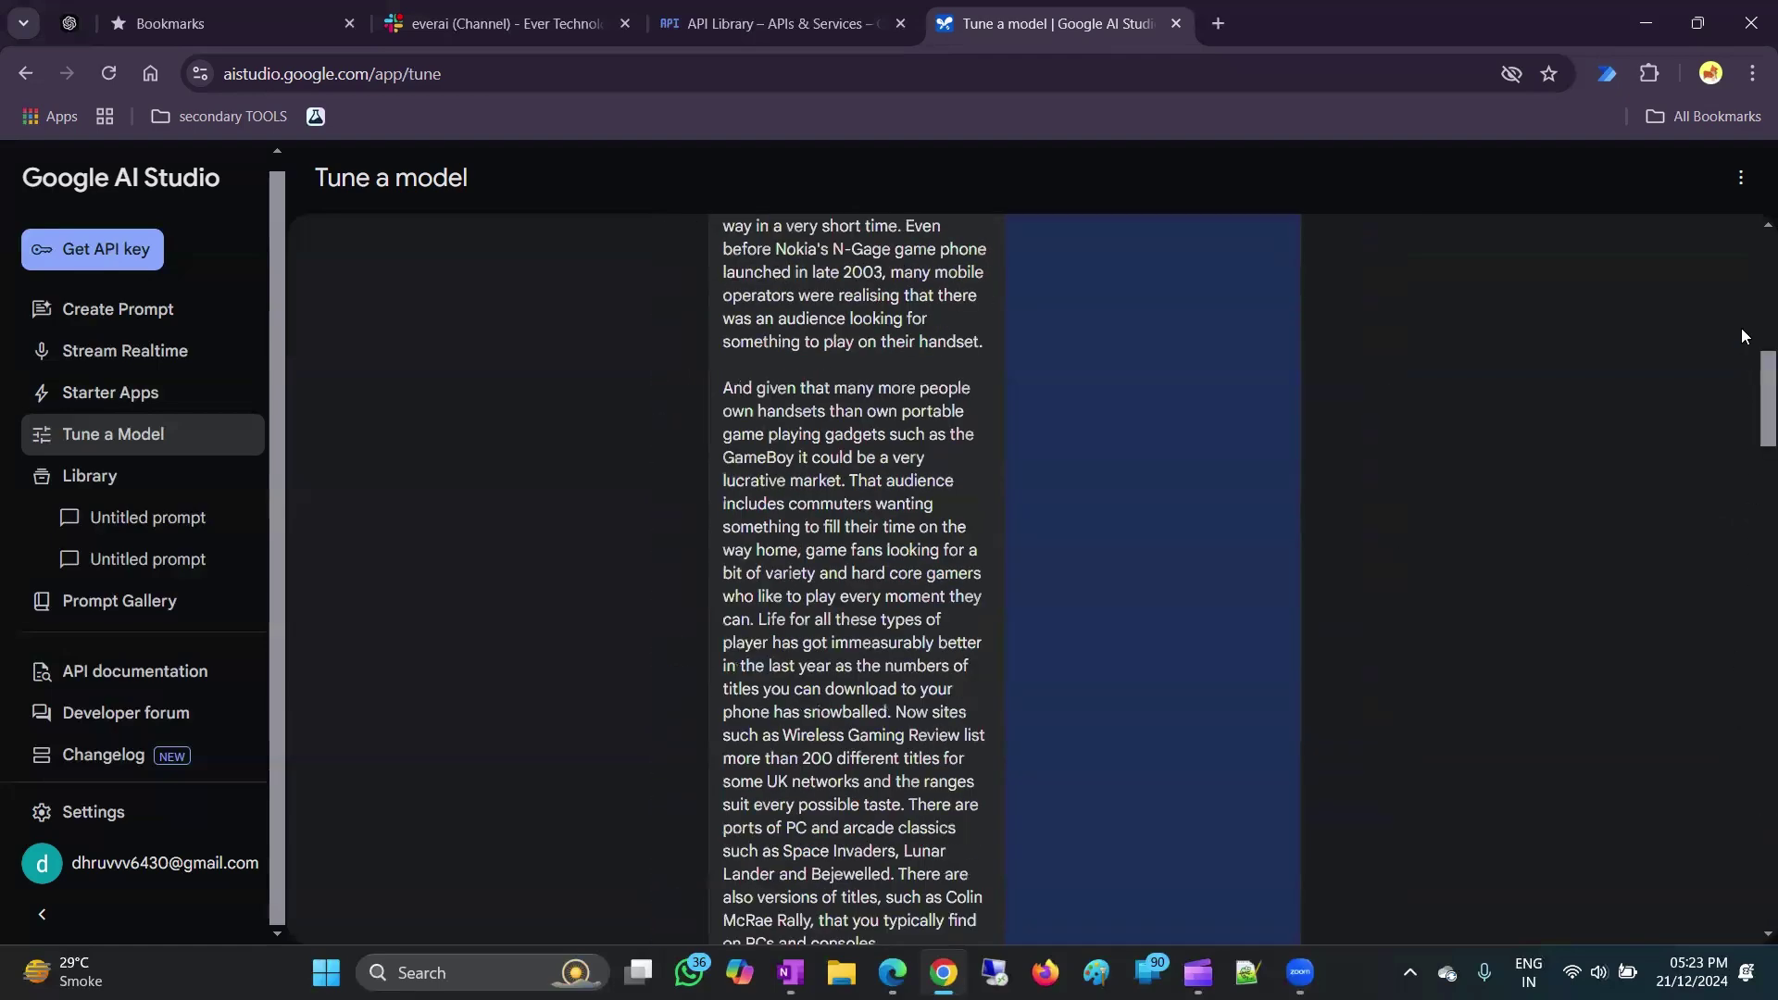
scroll(1311, 431, up, 7)
scroll(768, 518, up, 3)
Try the option to choose an existing prompt as the data source, and settle on the Summarization sample.
click(768, 473)
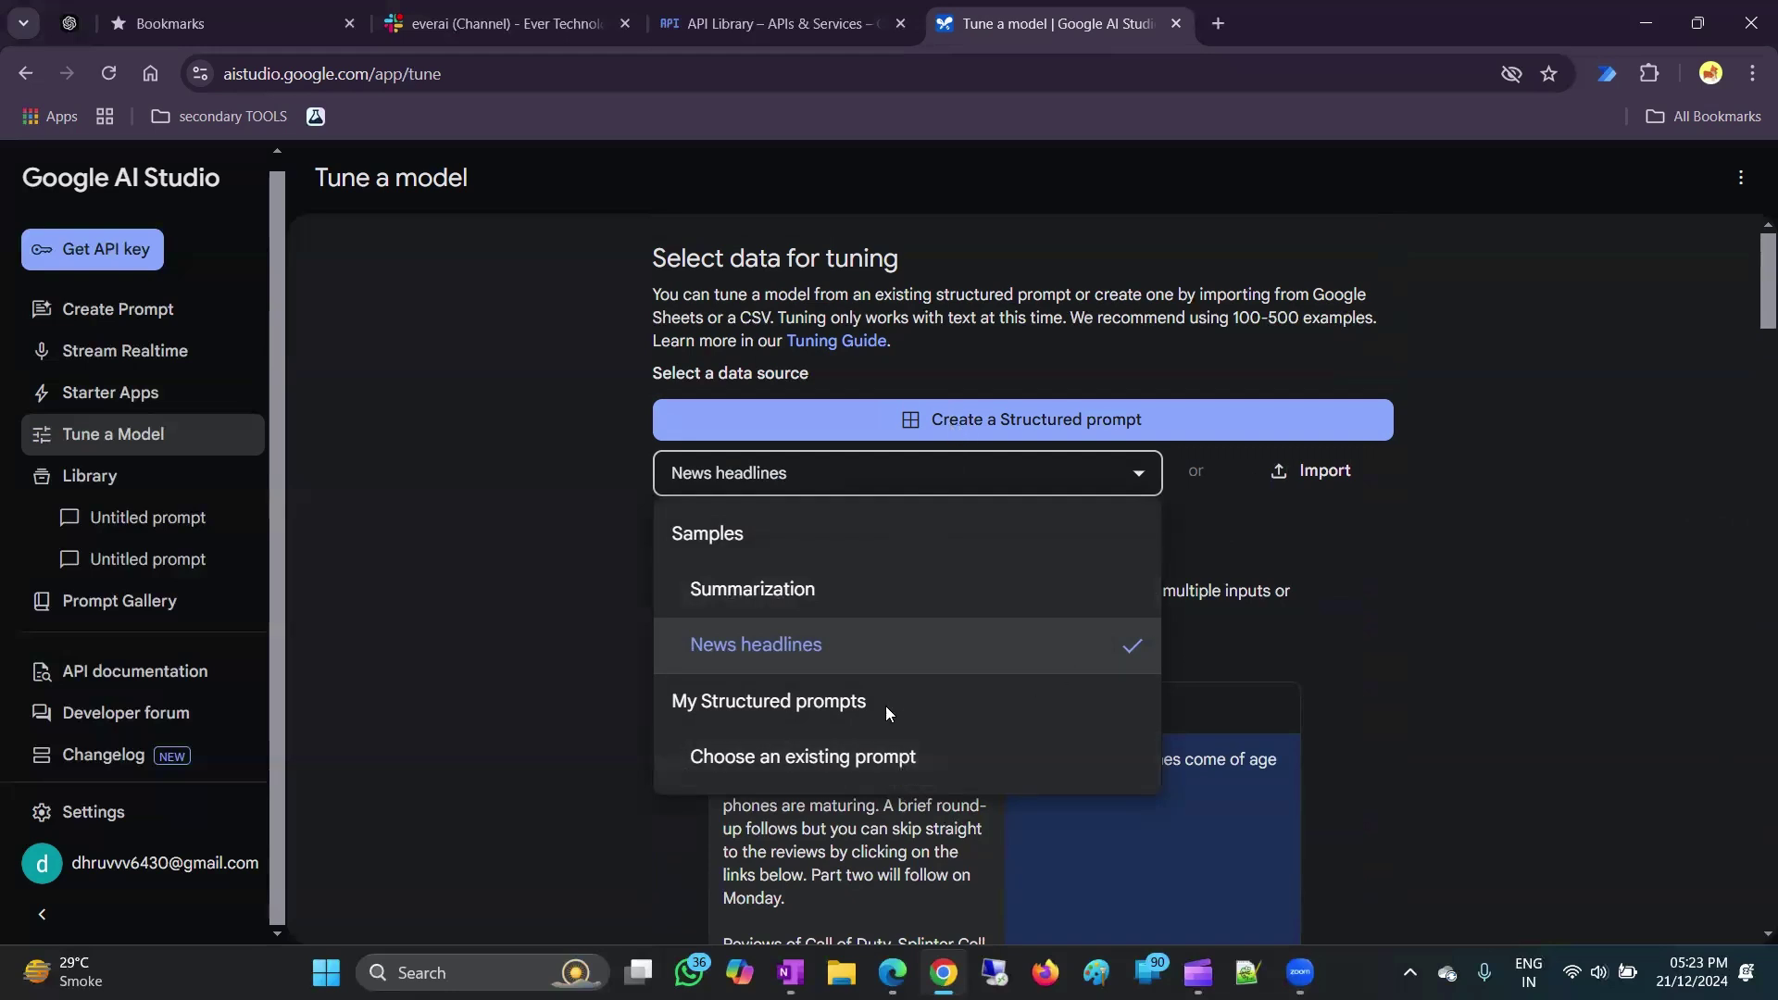
click(768, 759)
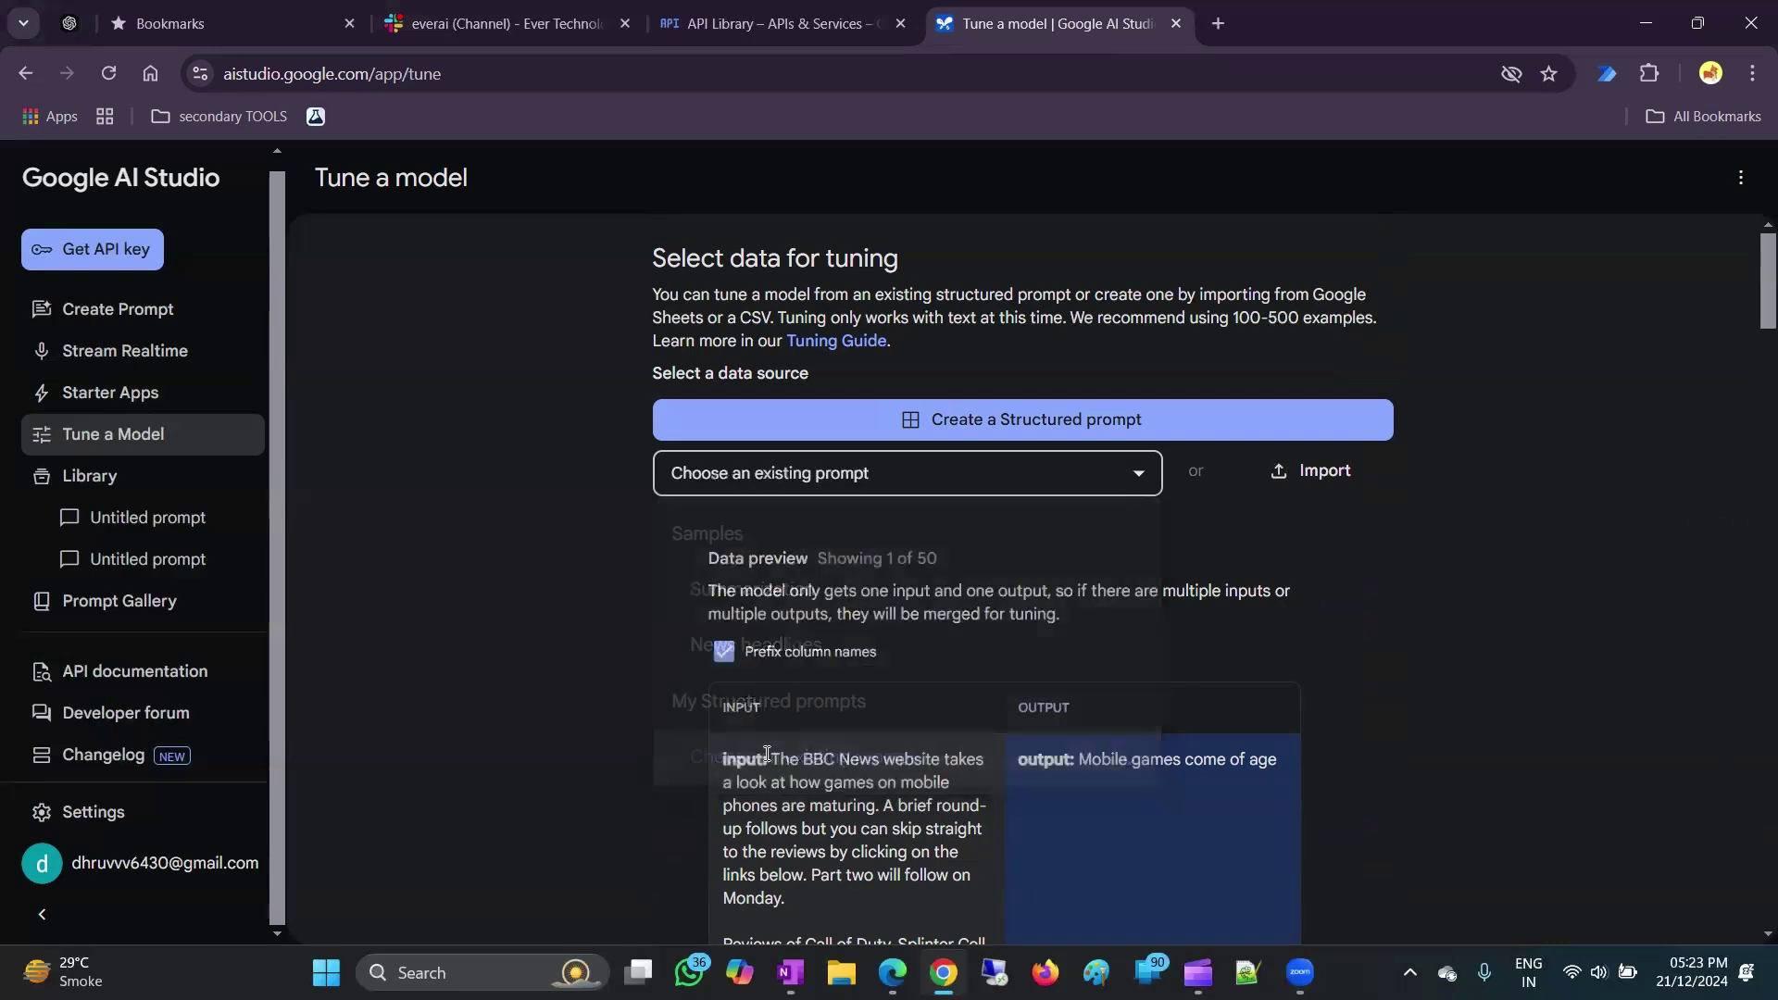
click(665, 470)
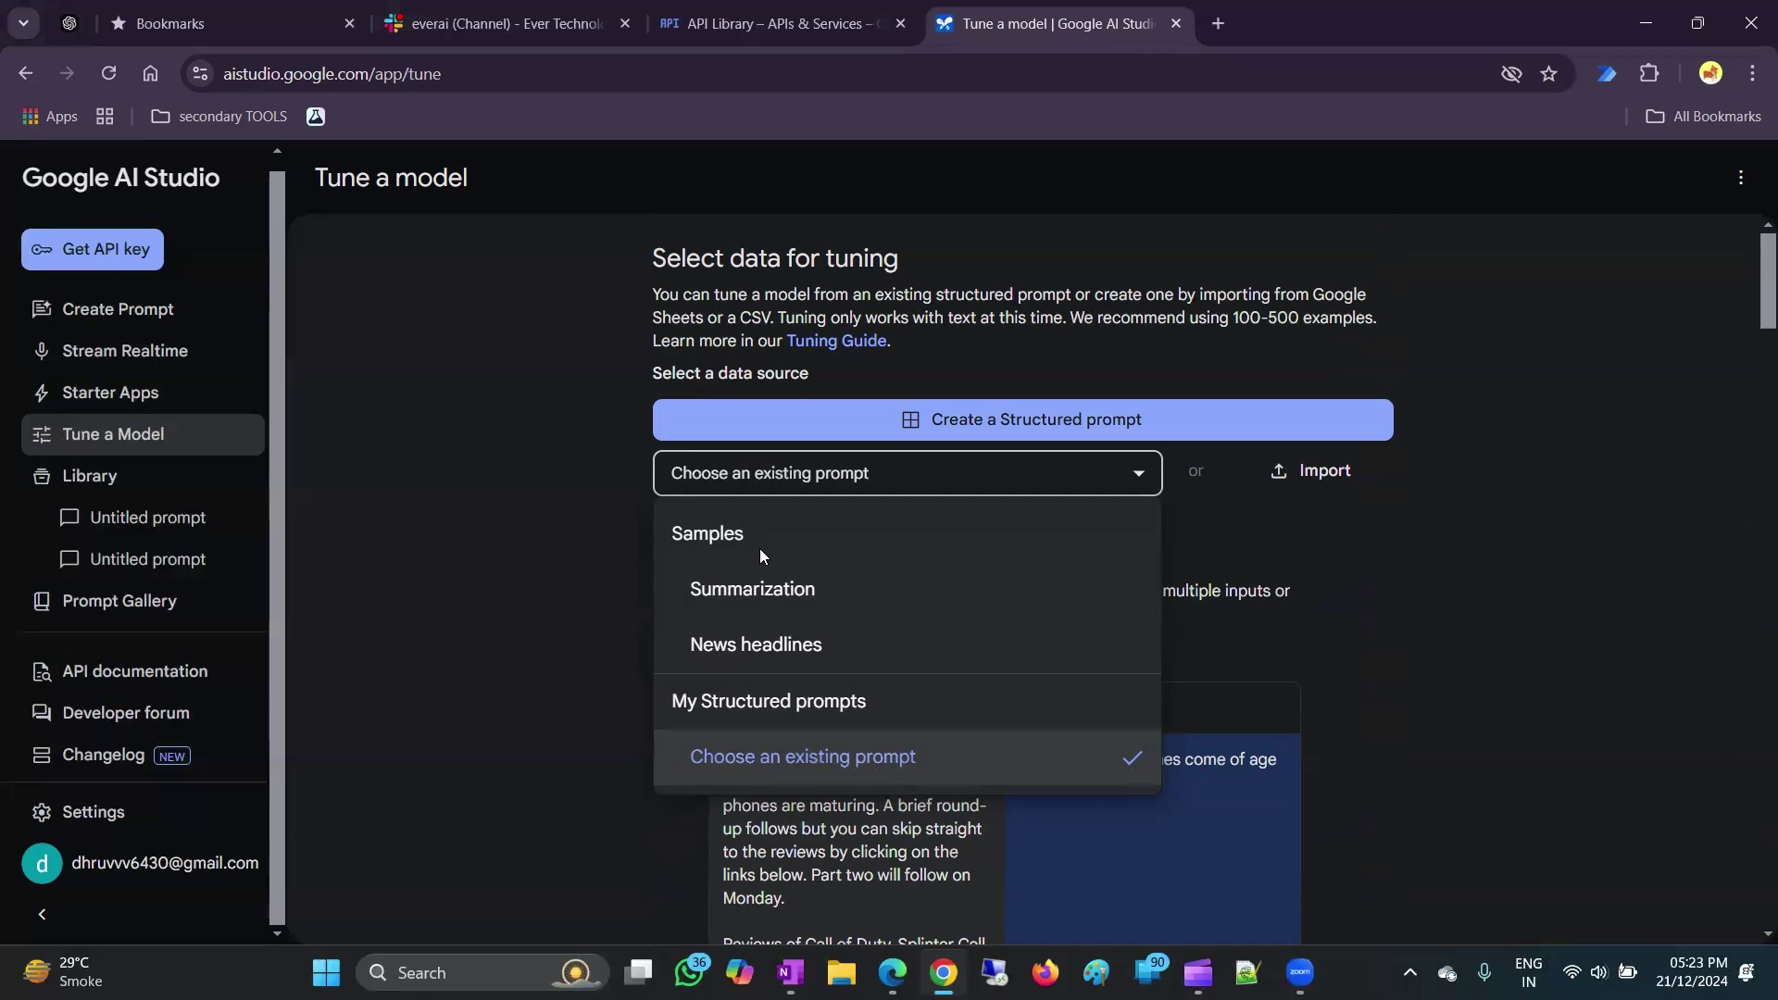
click(728, 600)
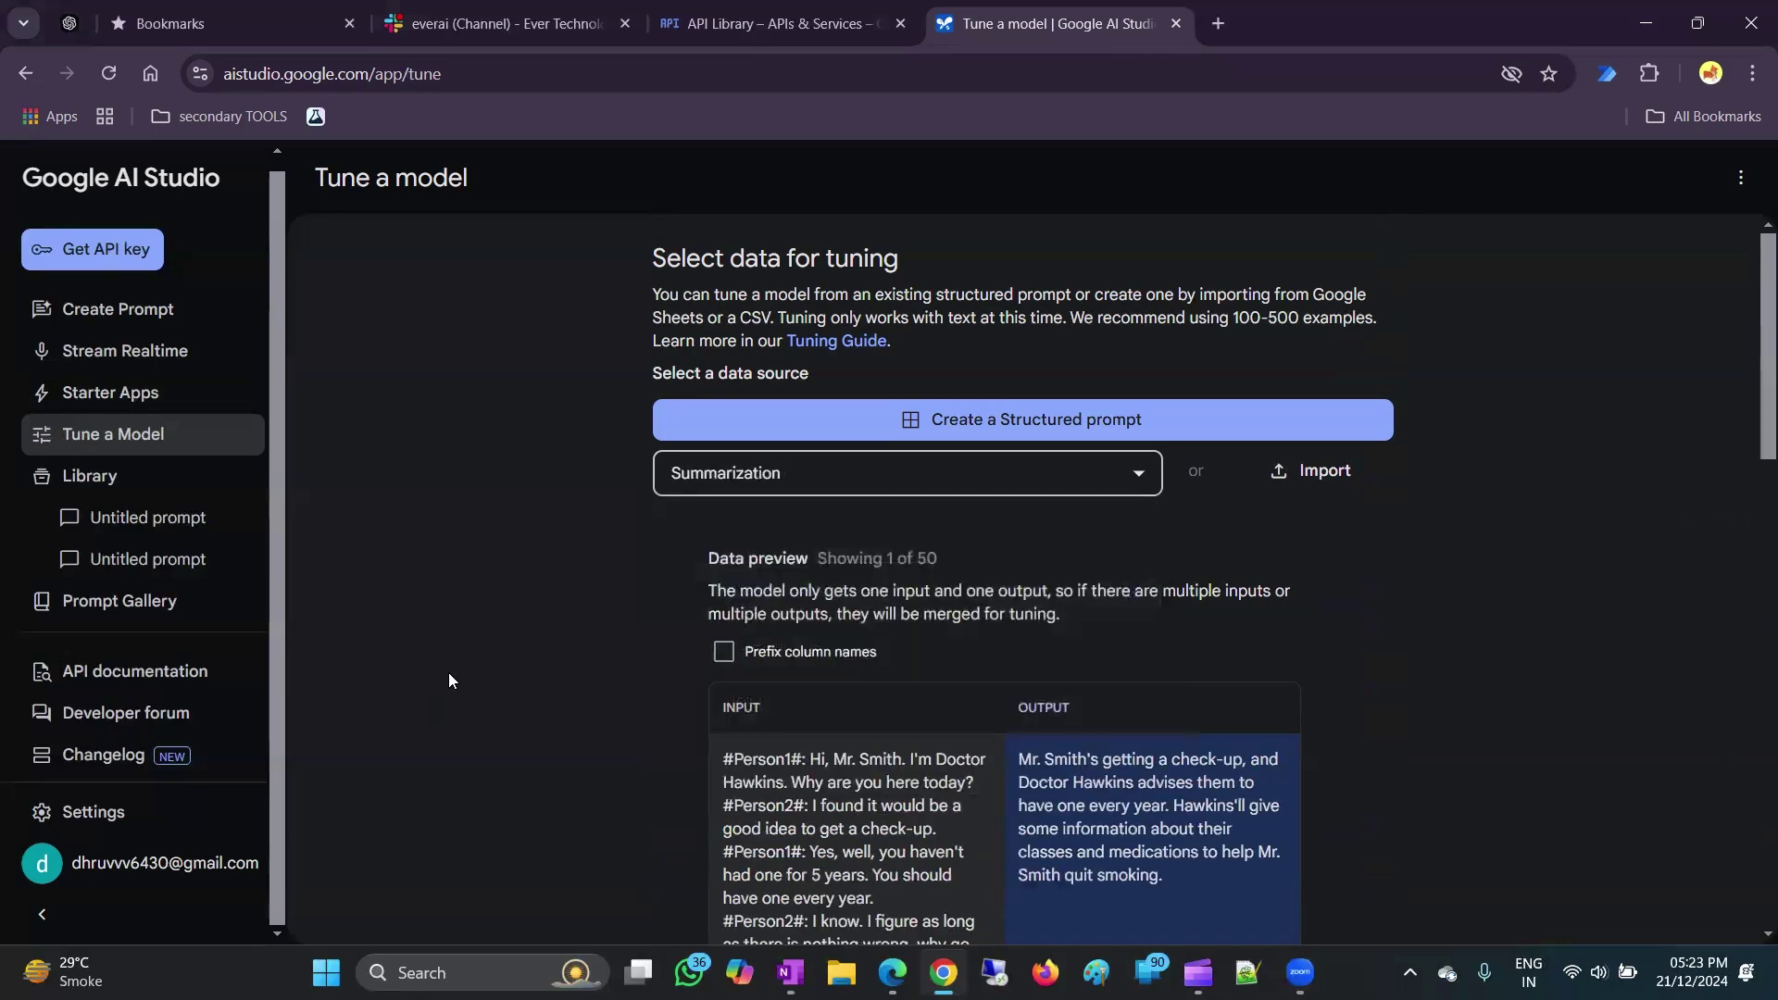
Review the Summarization data preview, the model details and the advanced tuning settings.
scroll(506, 646, down, 1)
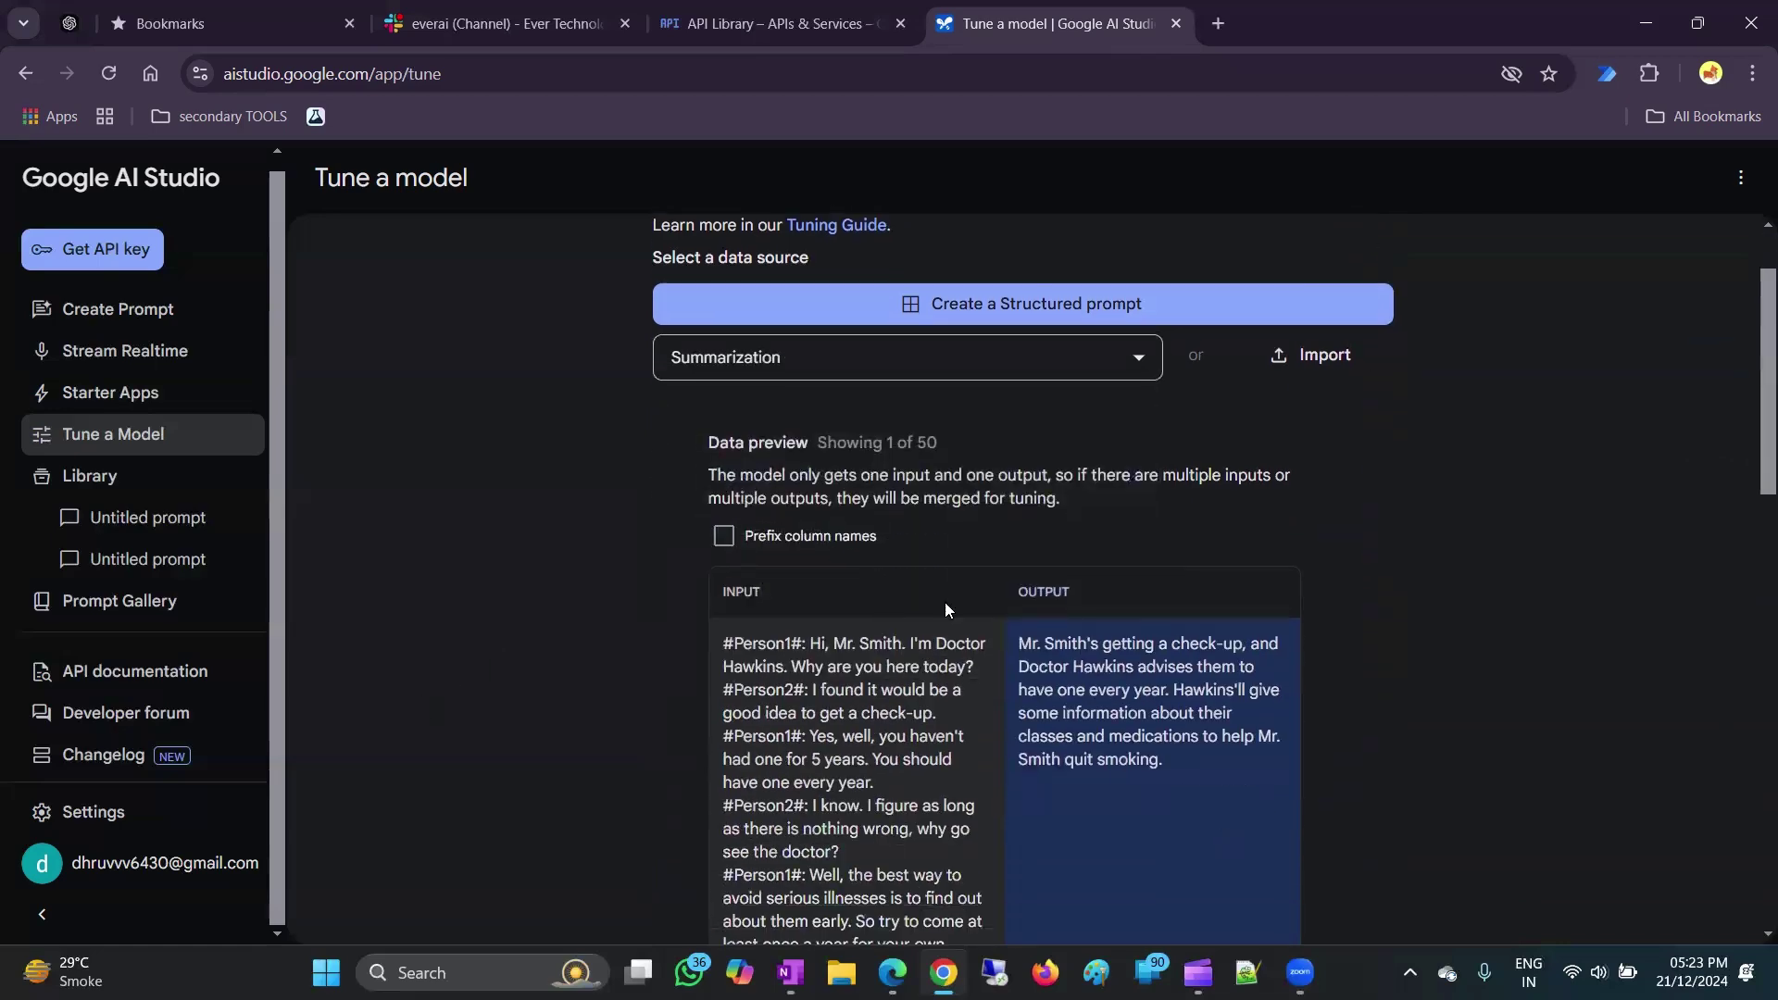
scroll(944, 609, down, 10)
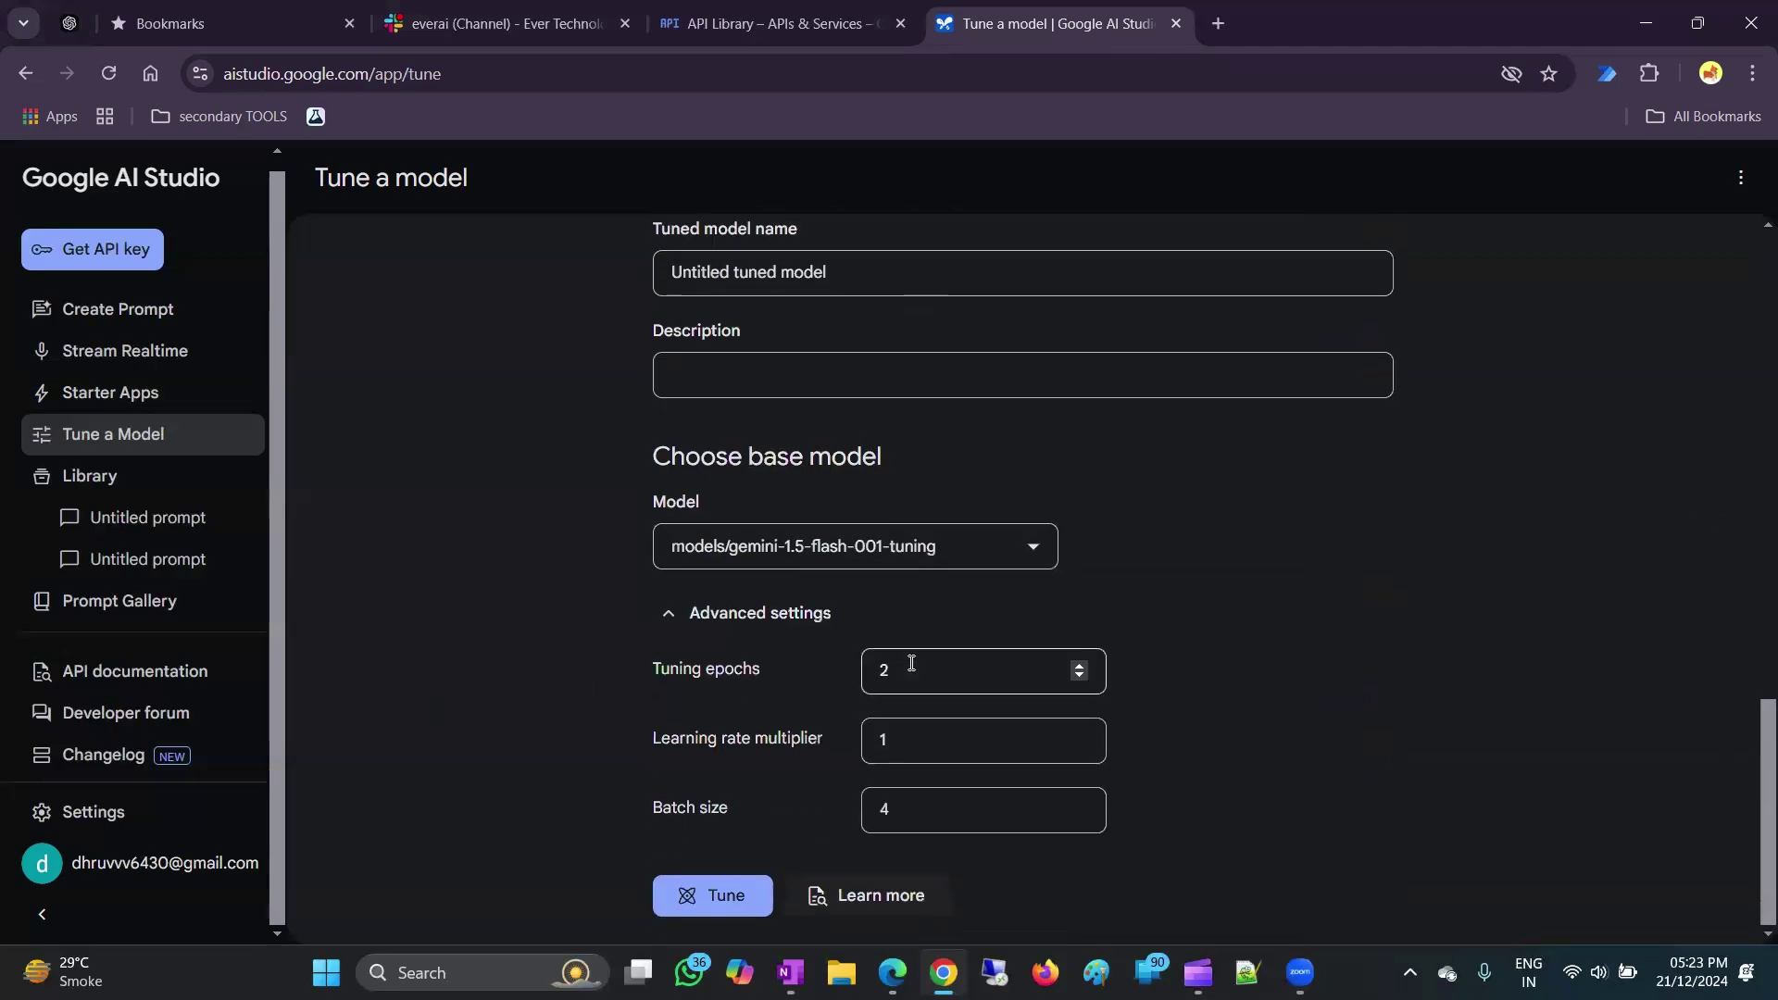
scroll(925, 695, up, 2)
scroll(937, 717, down, 2)
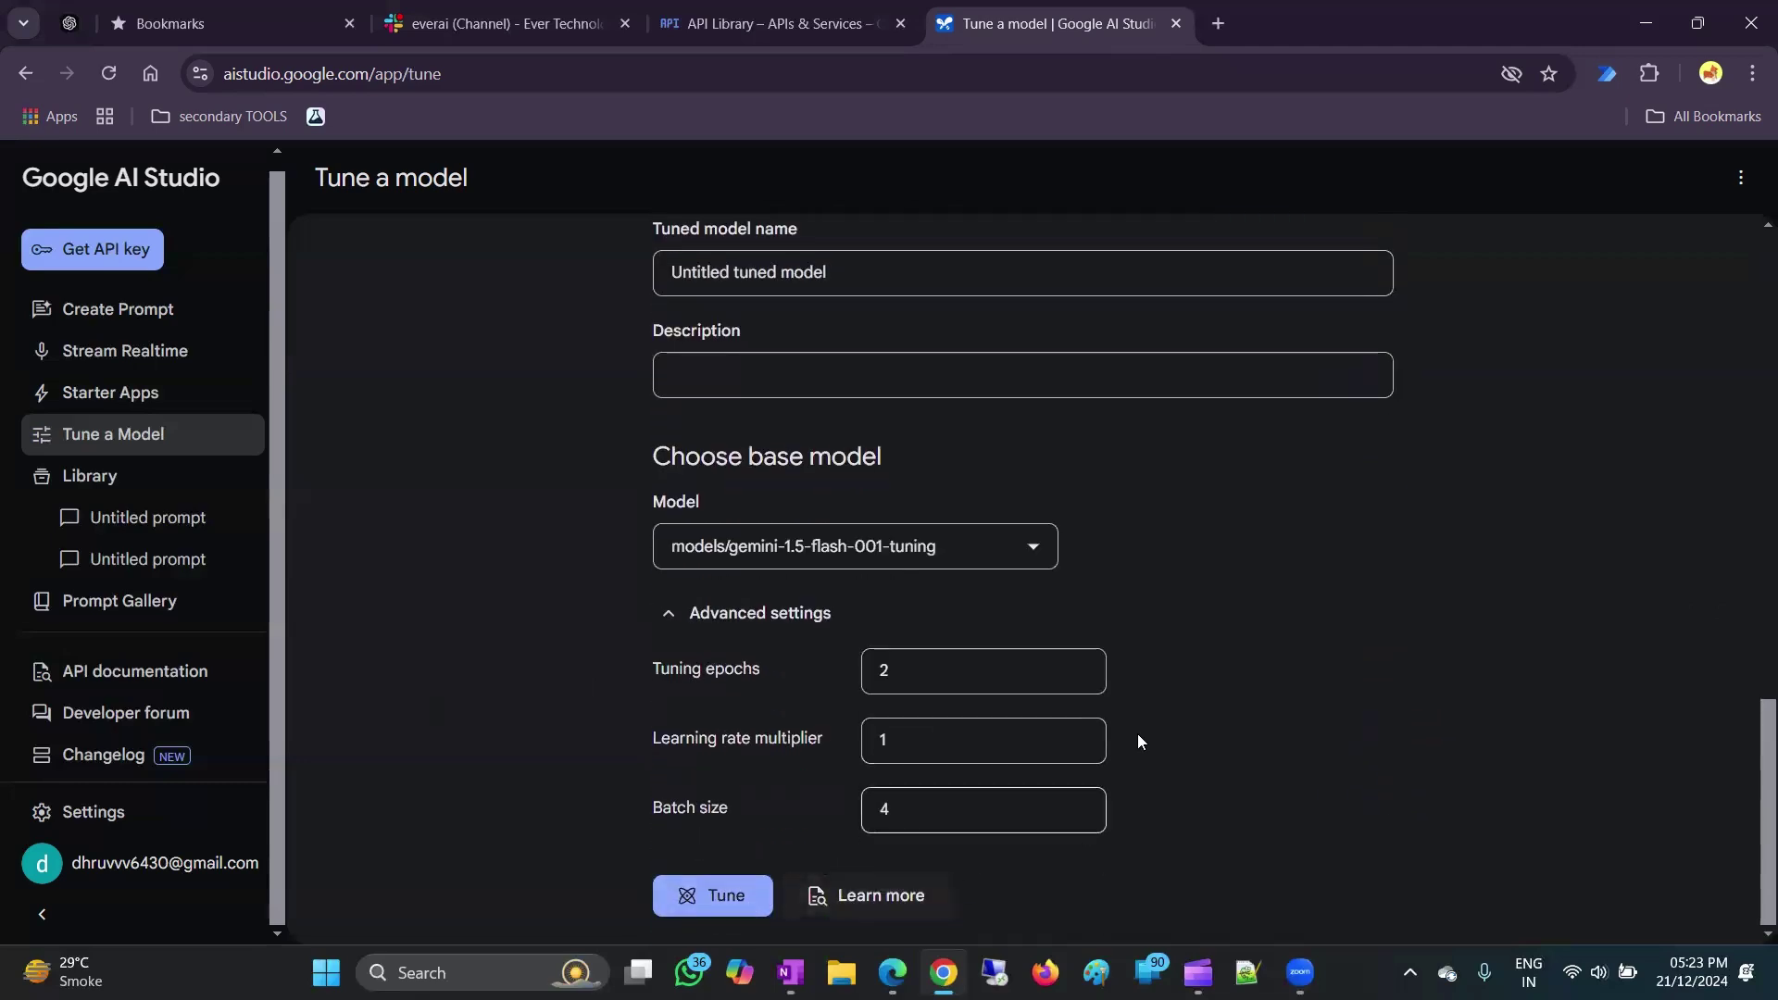
scroll(1138, 741, up, 12)
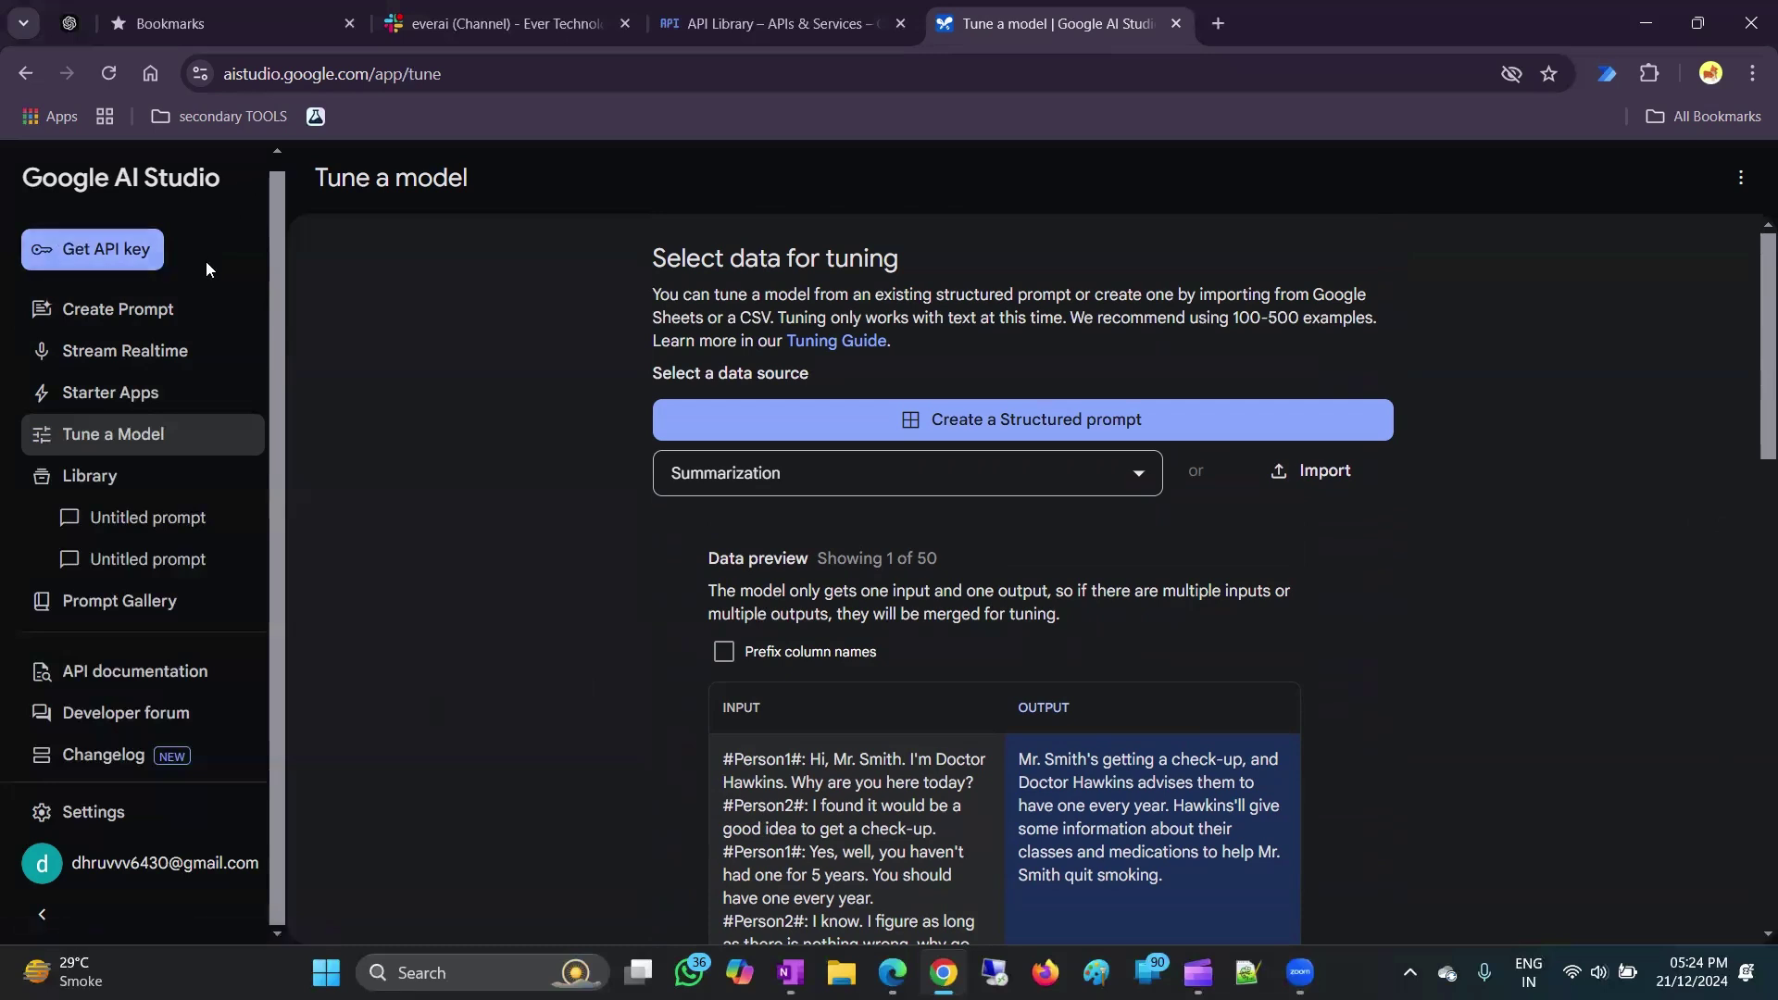
Go to the API key page and look over the test request and the existing API keys.
click(99, 251)
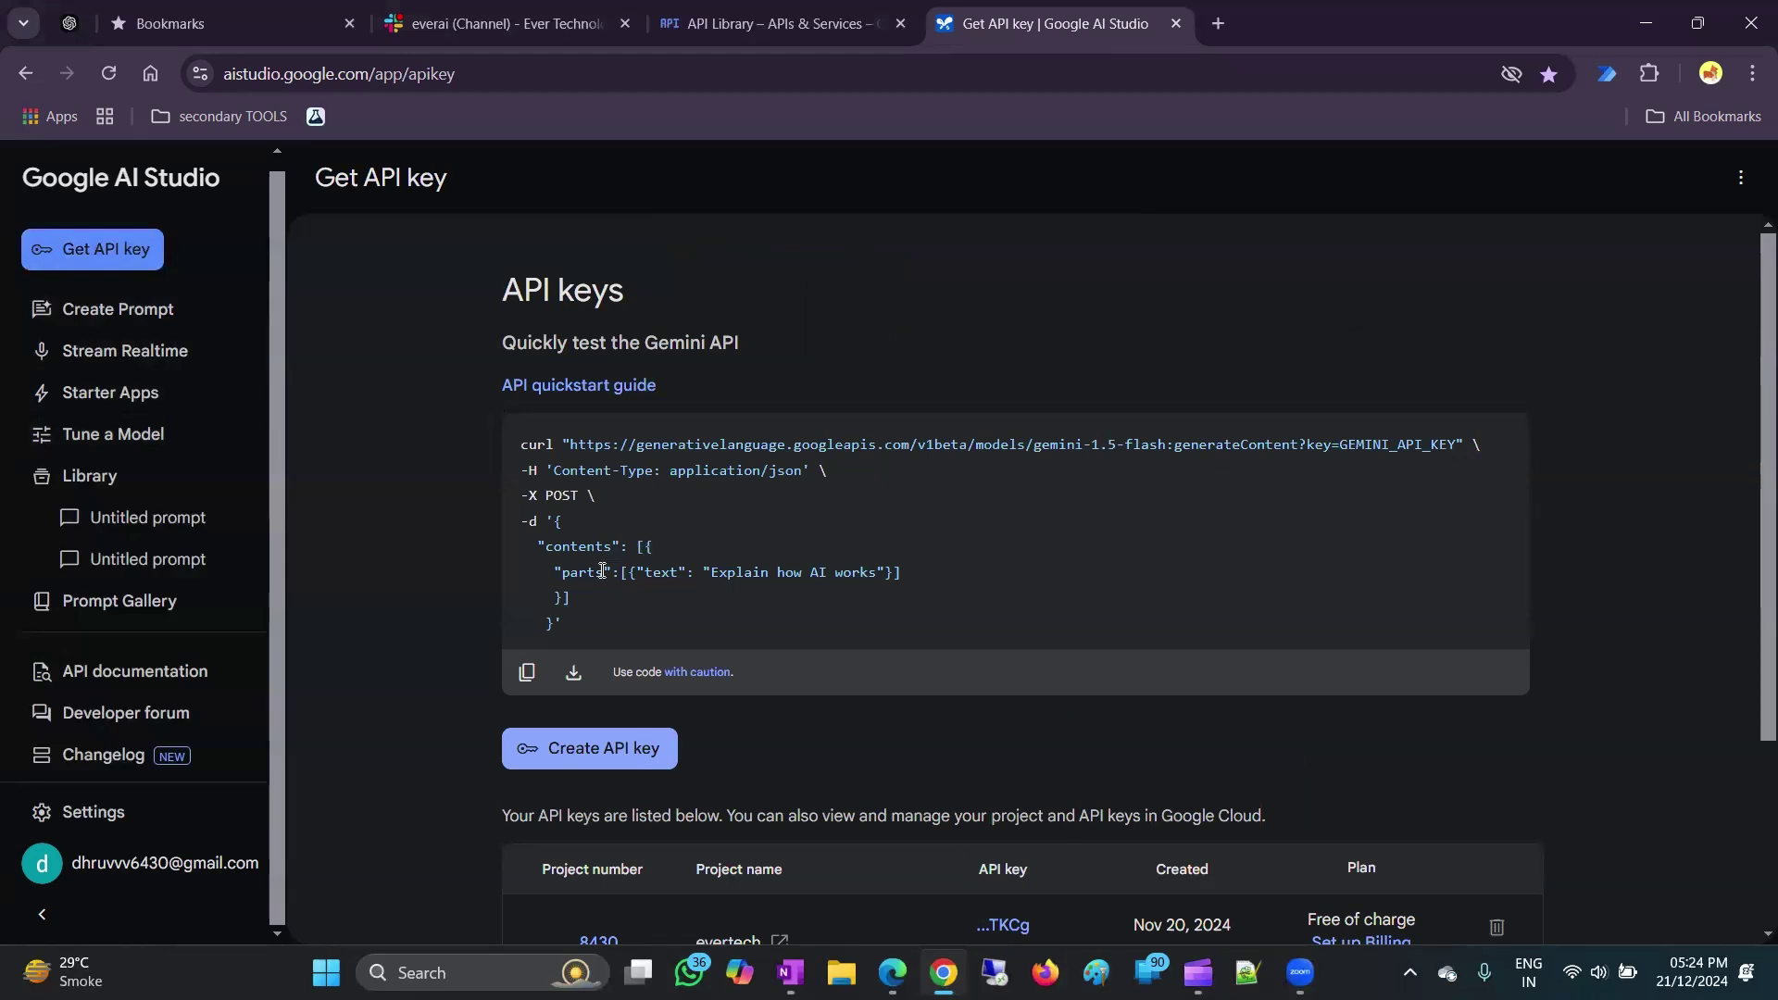
scroll(602, 571, down, 3)
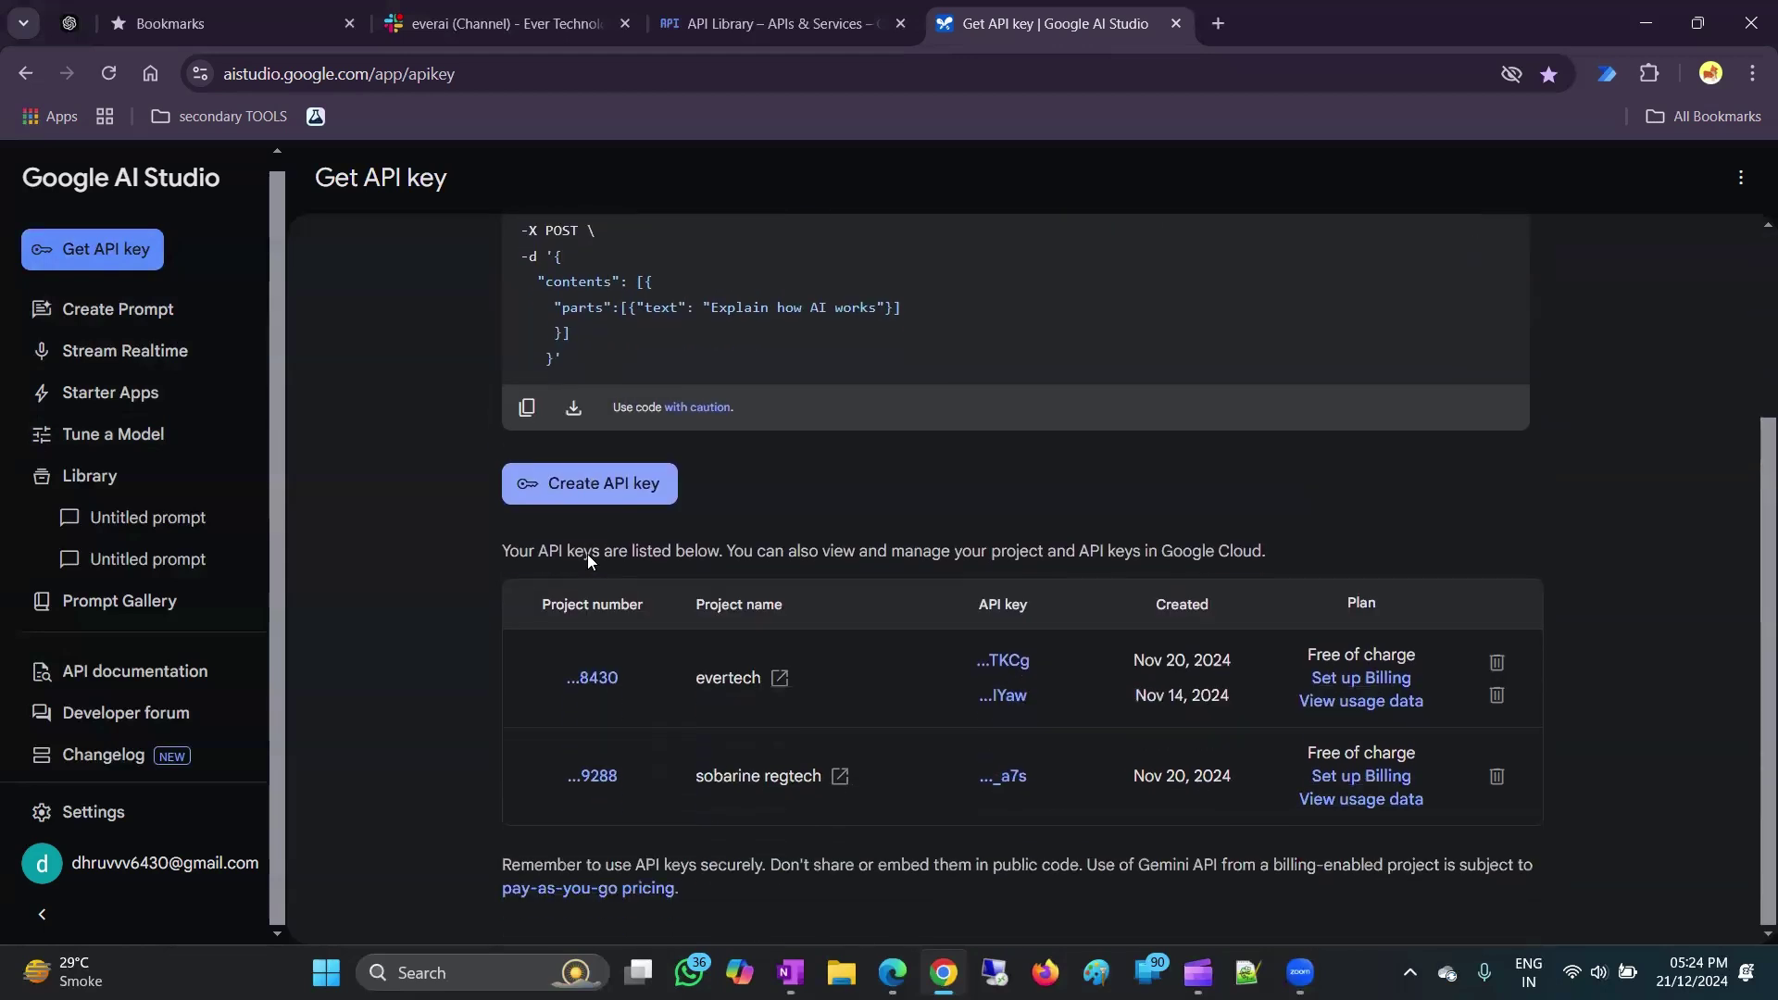
scroll(589, 553, up, 3)
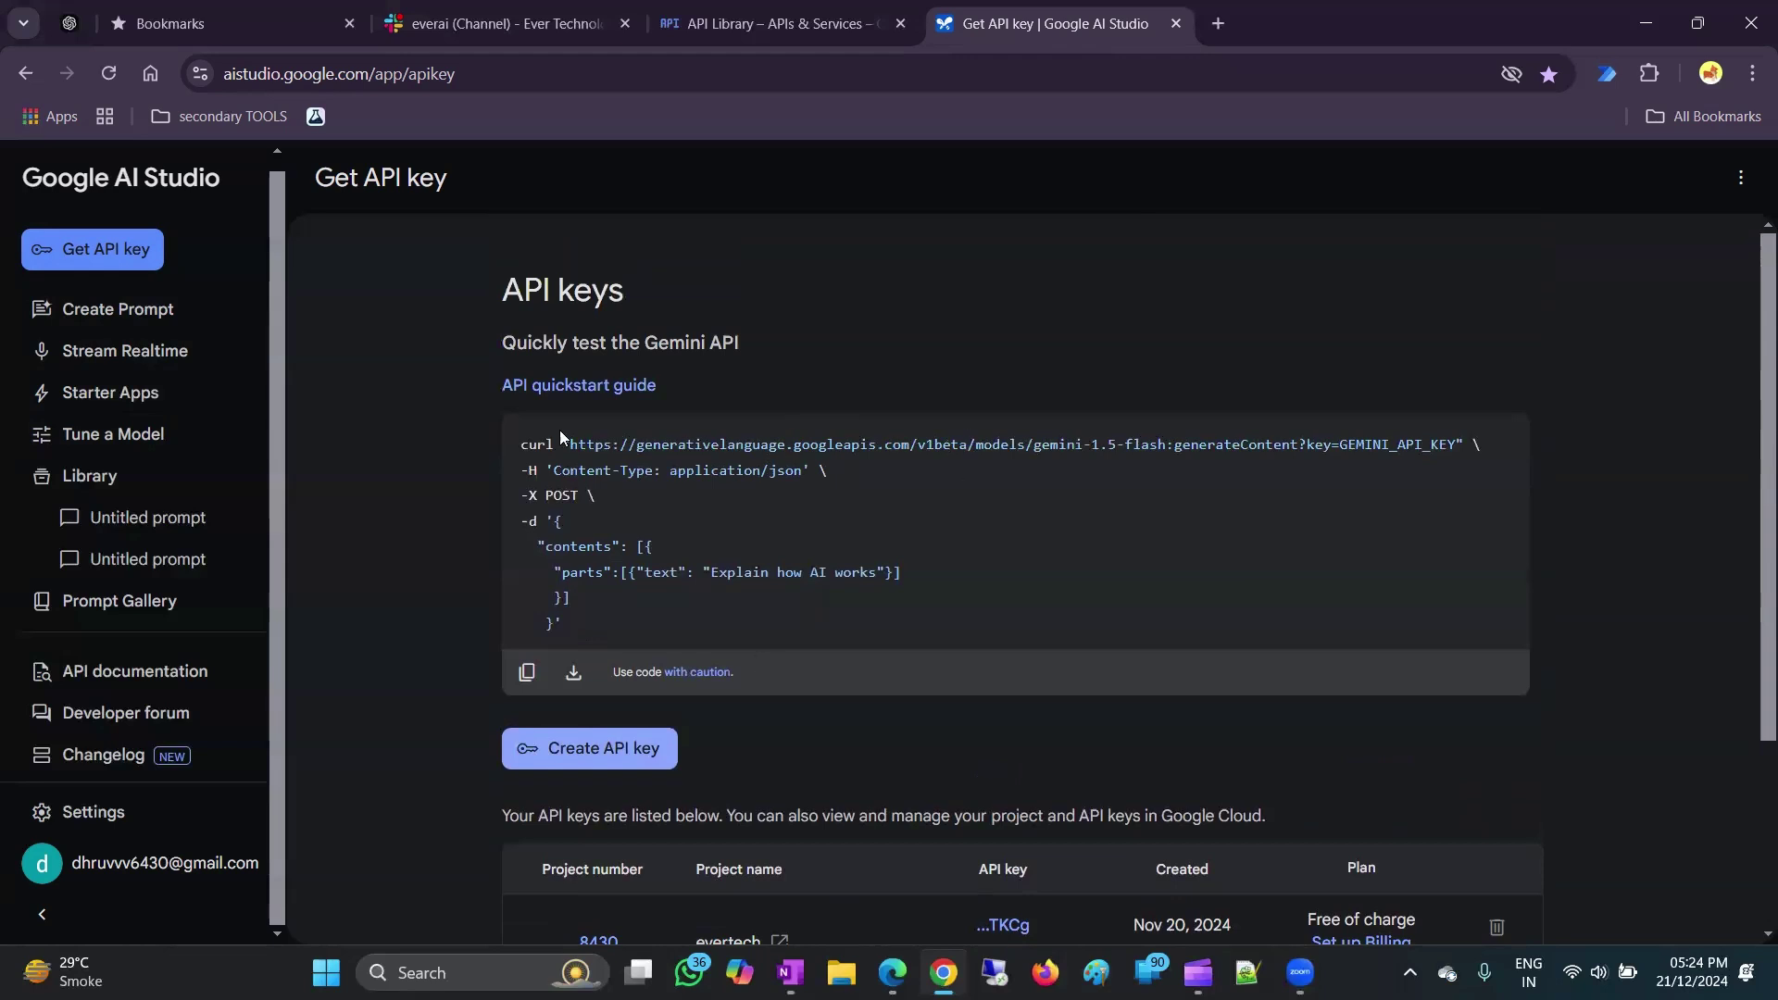
Open the API quickstart guide in a new tab and check how to install the Gemini API library.
right_click(552, 391)
click(616, 421)
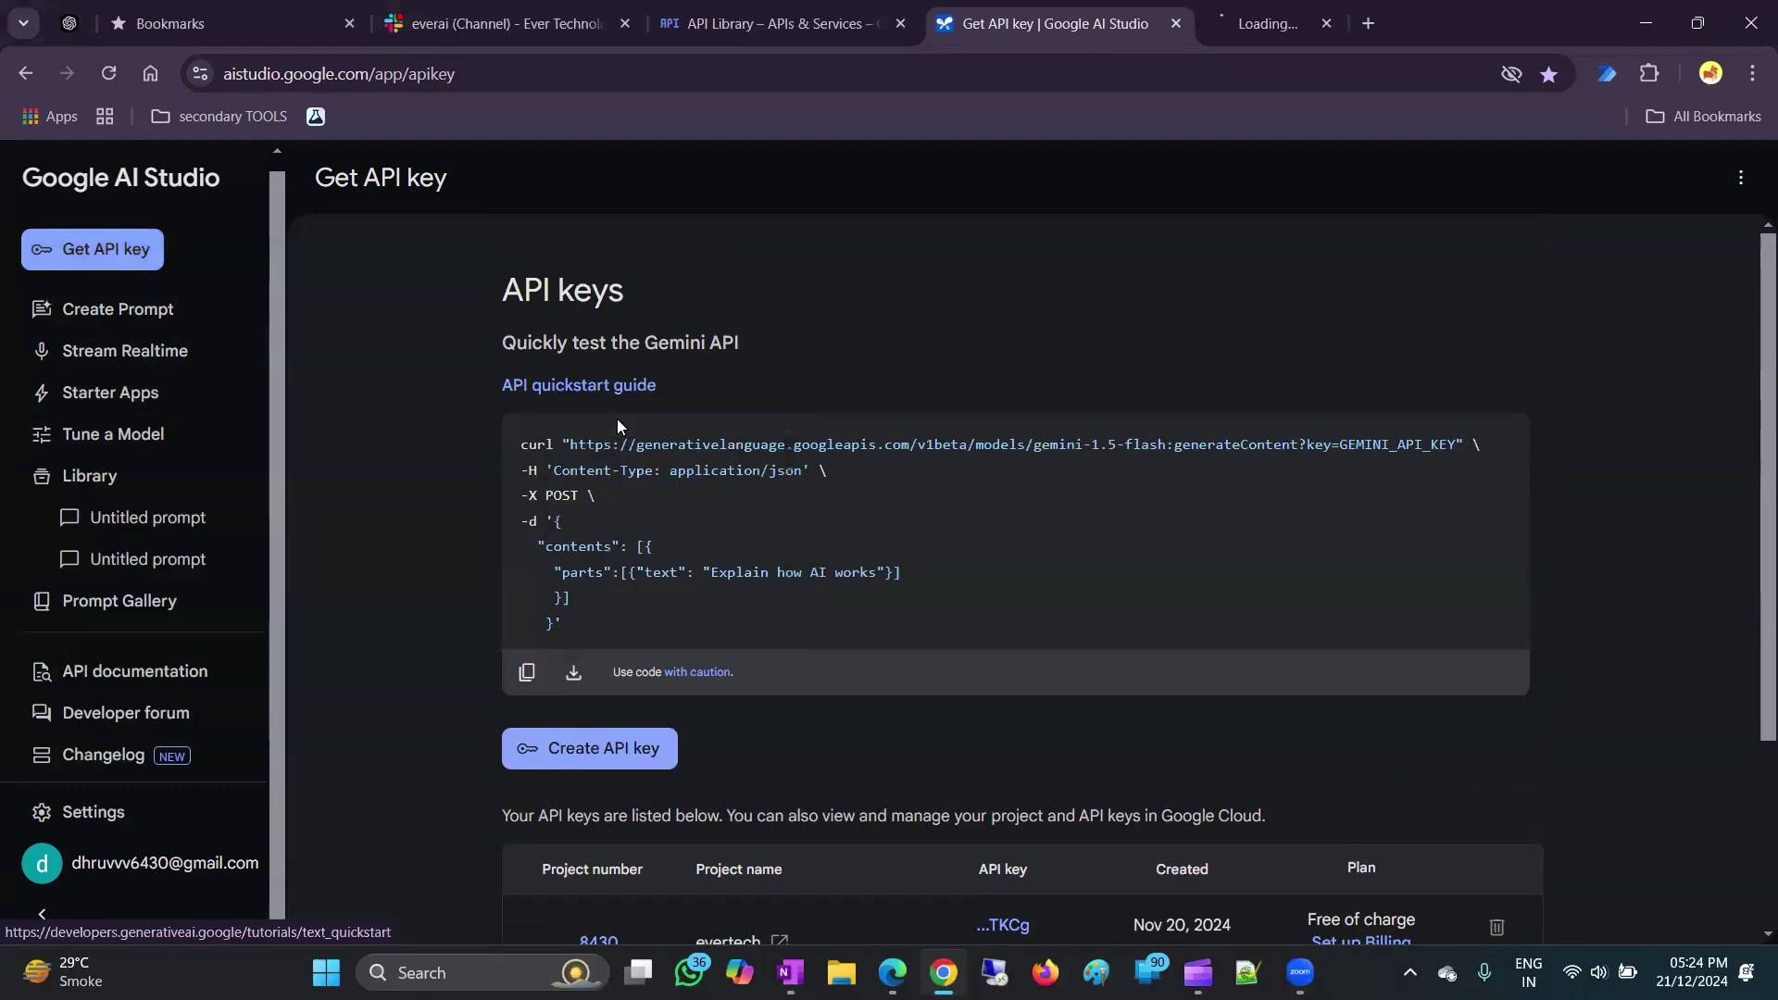
click(1220, 11)
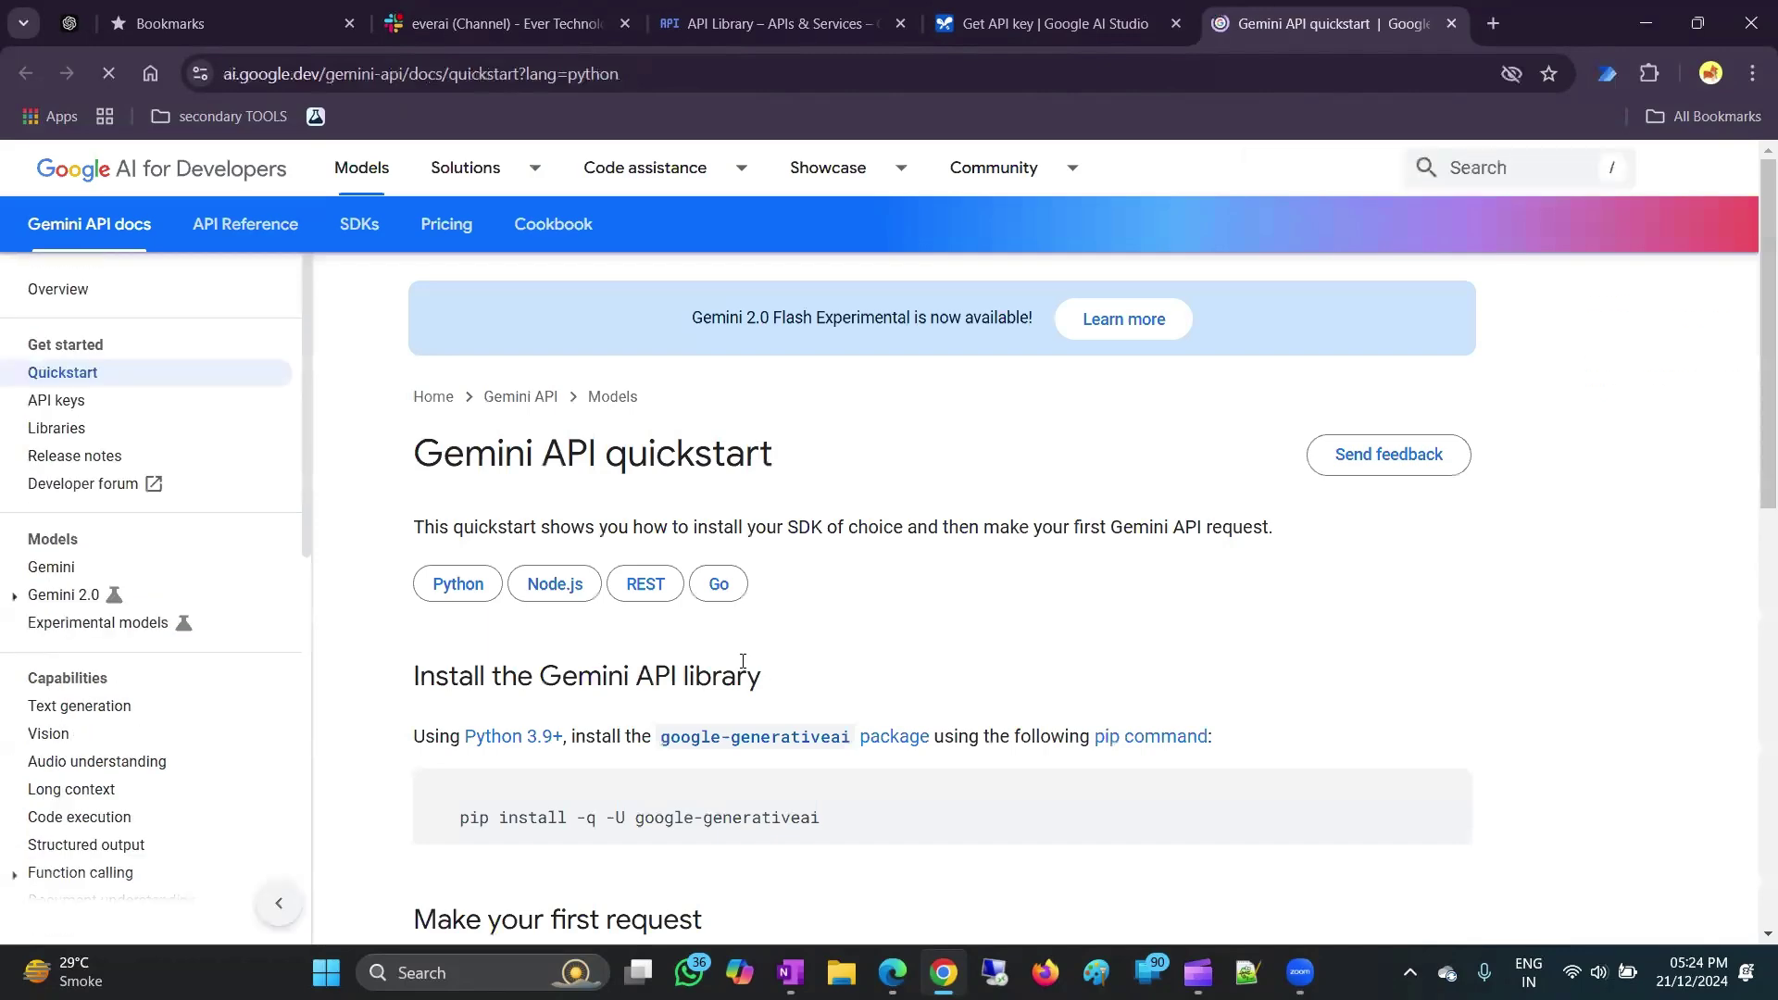
scroll(752, 710, down, 3)
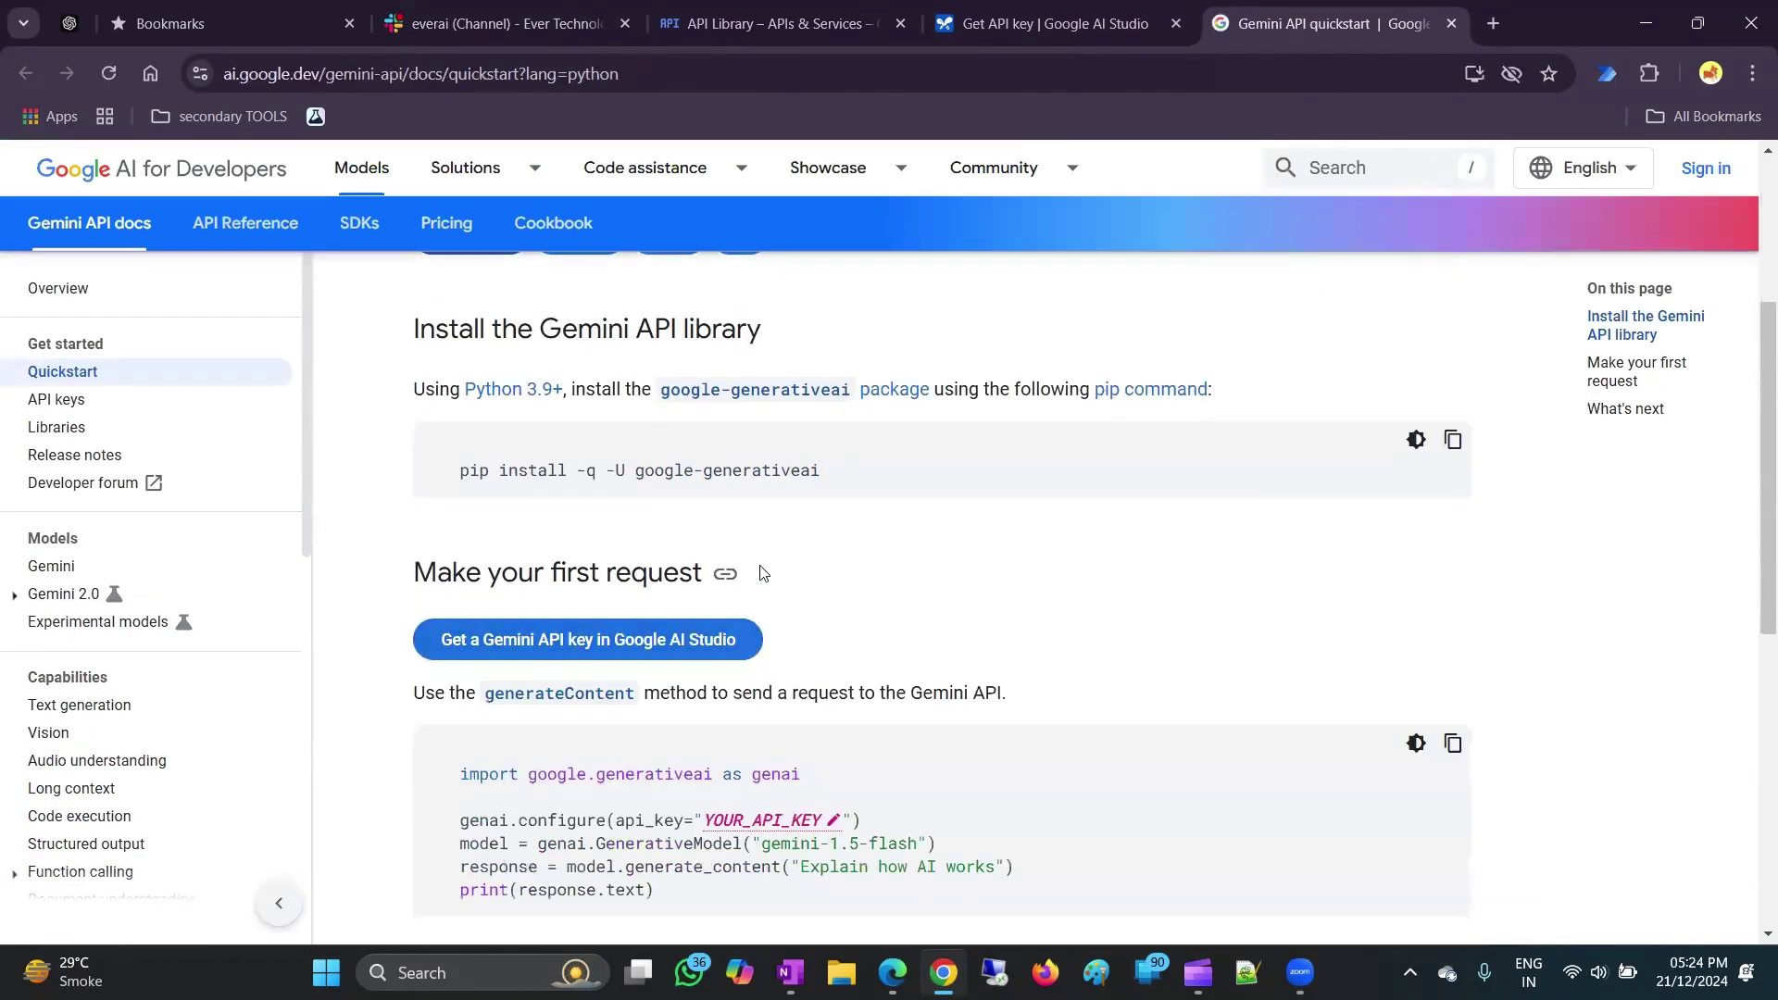
click(1046, 23)
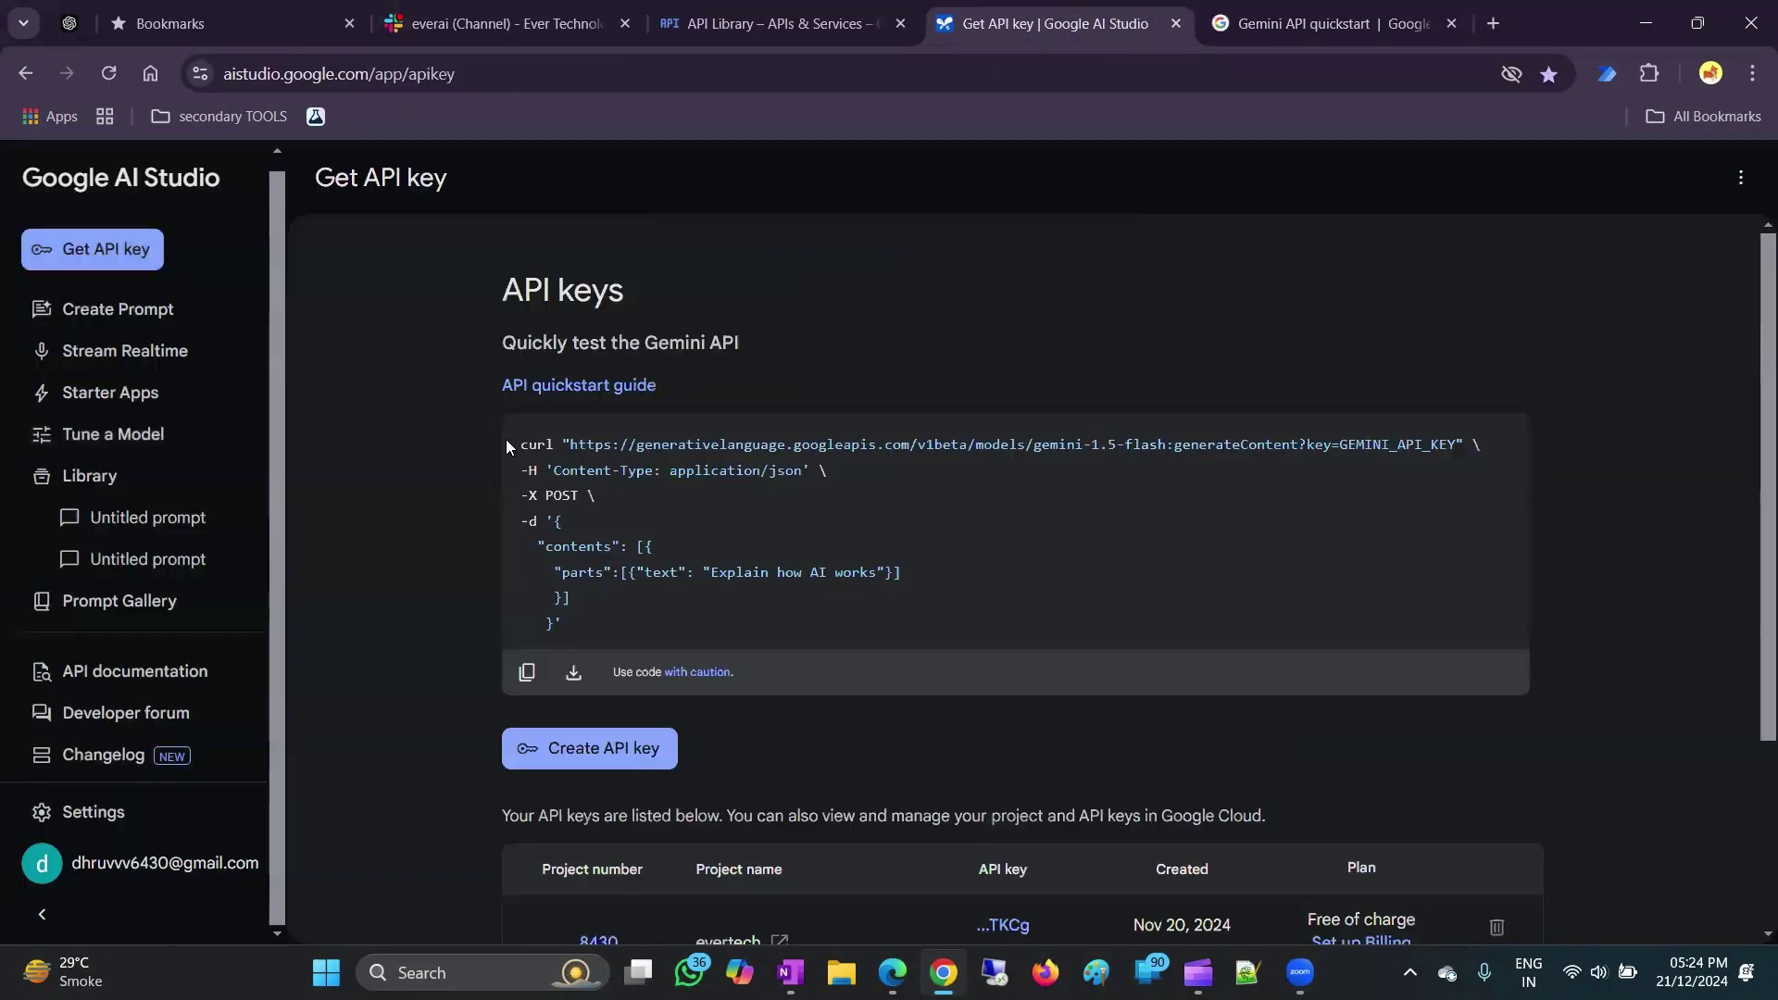
Examine the quickstart guide's Python code for a first request, and return to the API key page in Google AI Studio.
click(1296, 24)
scroll(778, 648, down, 4)
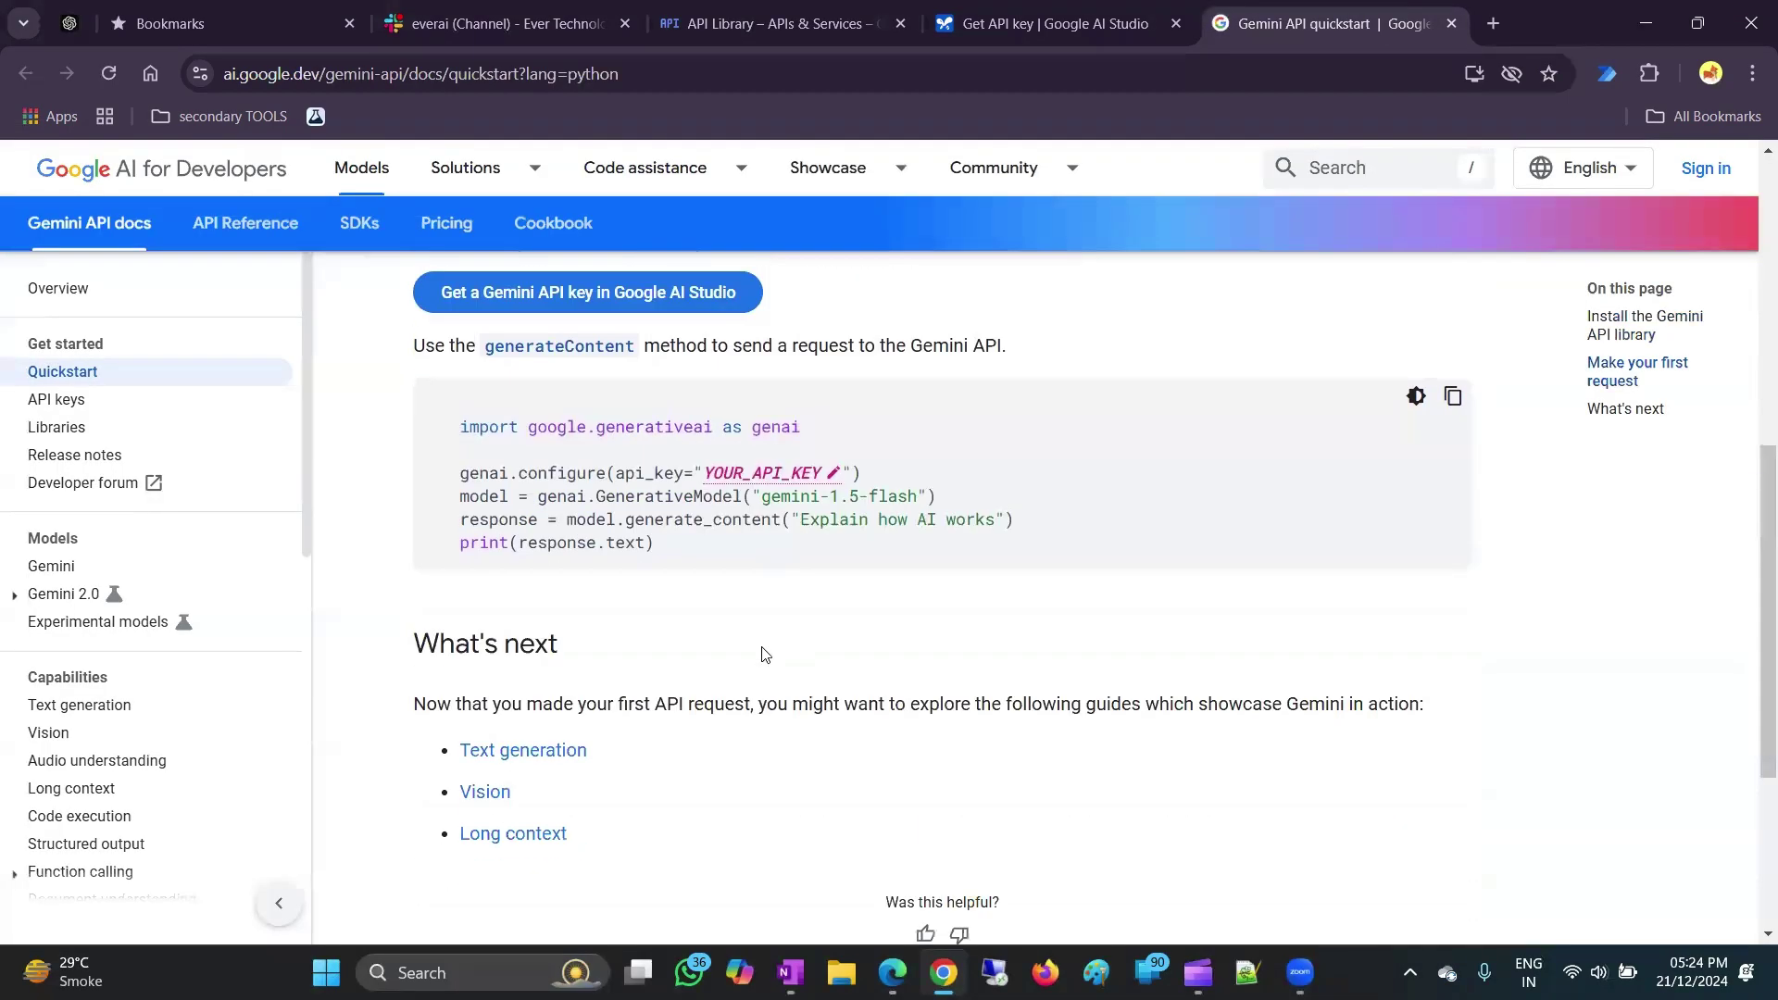
scroll(518, 574, down, 2)
scroll(476, 579, up, 1)
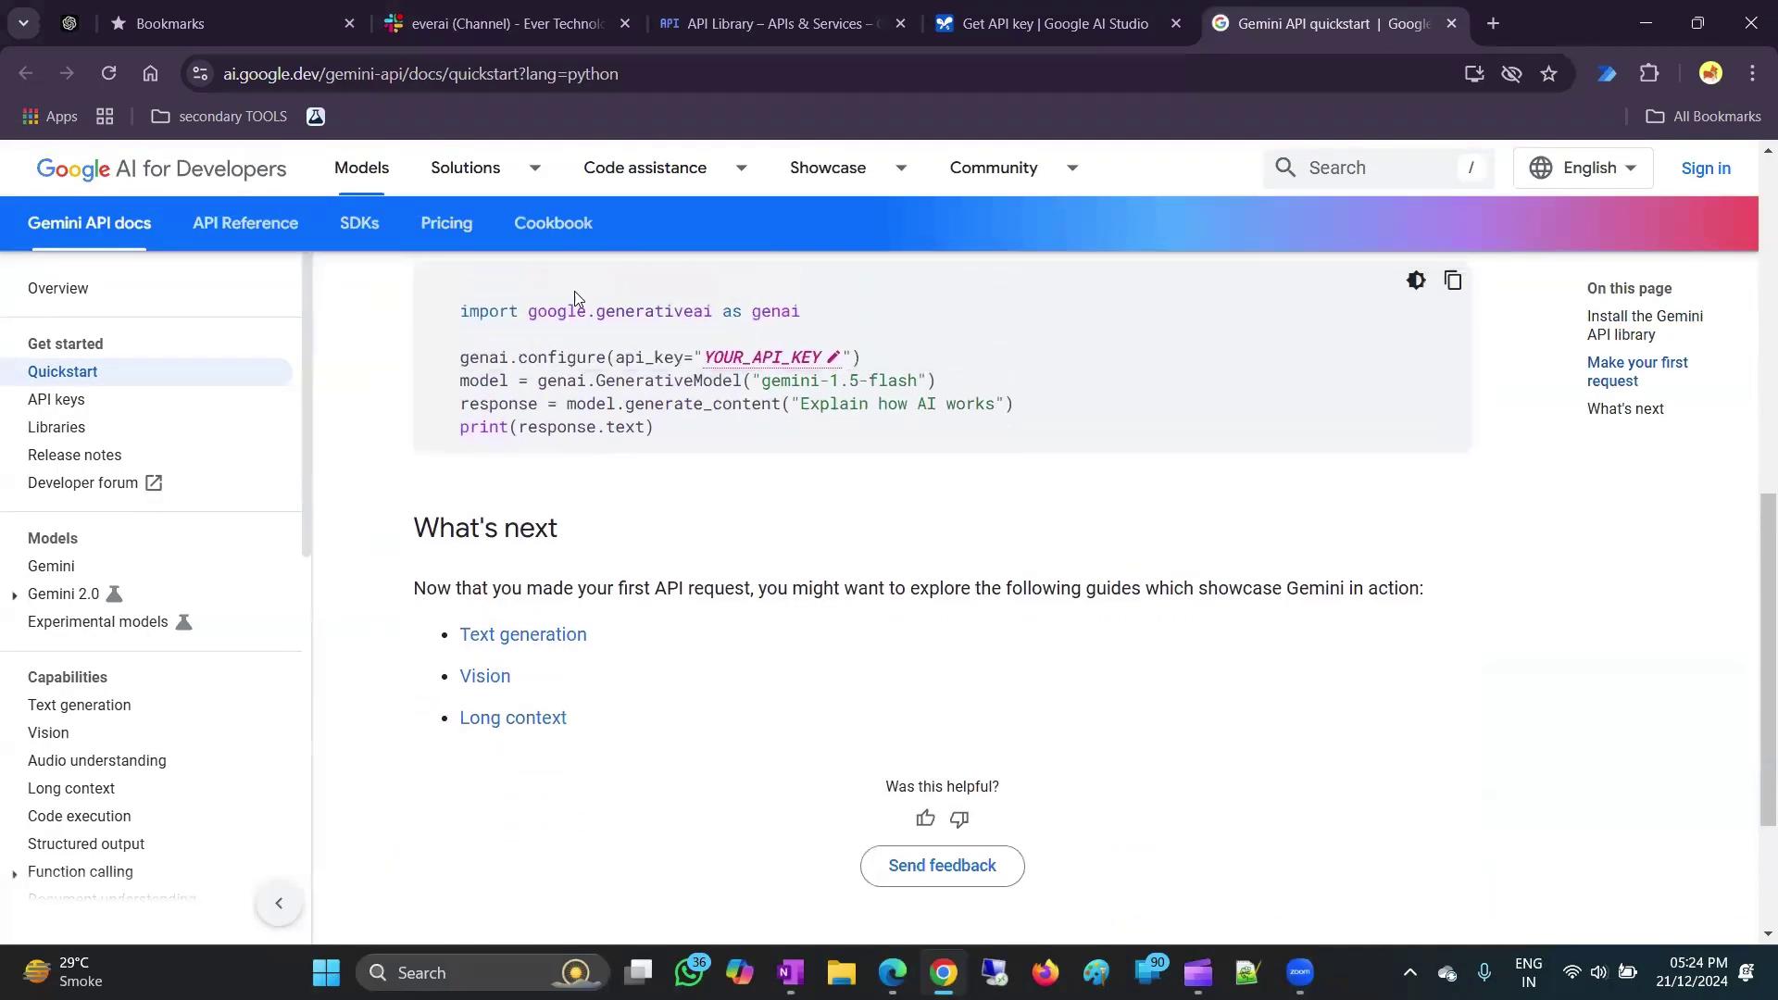
scroll(552, 398, up, 1)
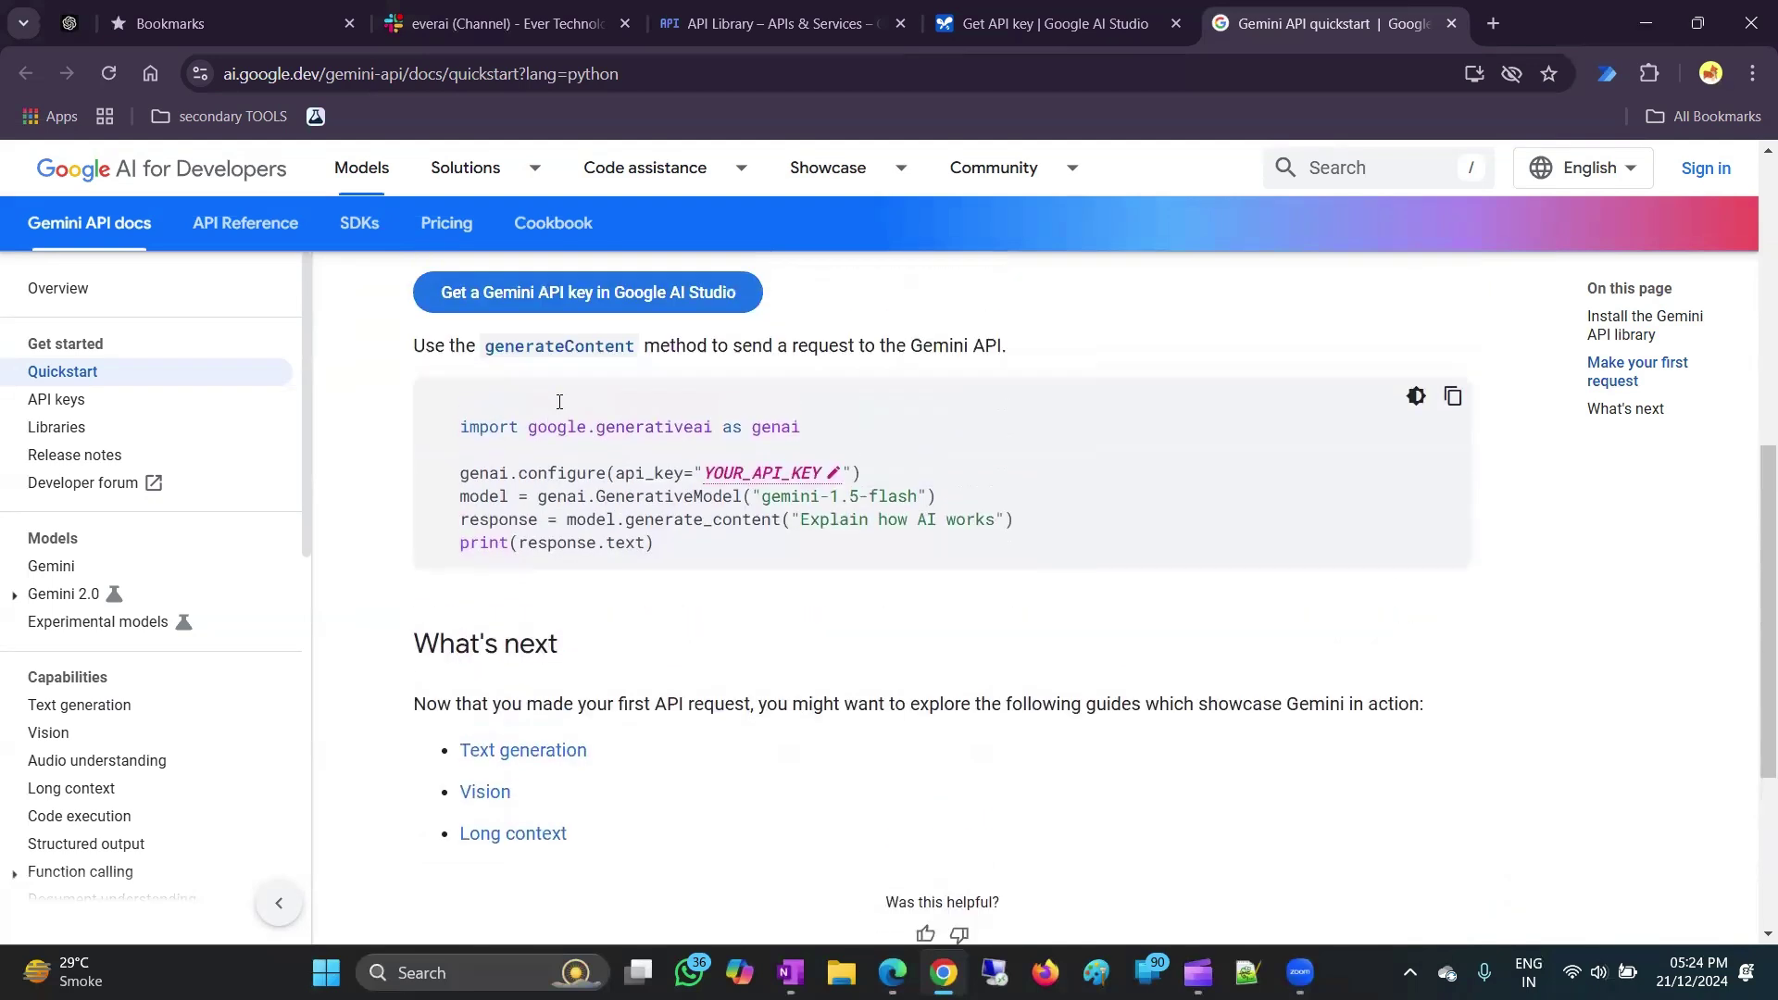
drag(457, 426, 800, 538)
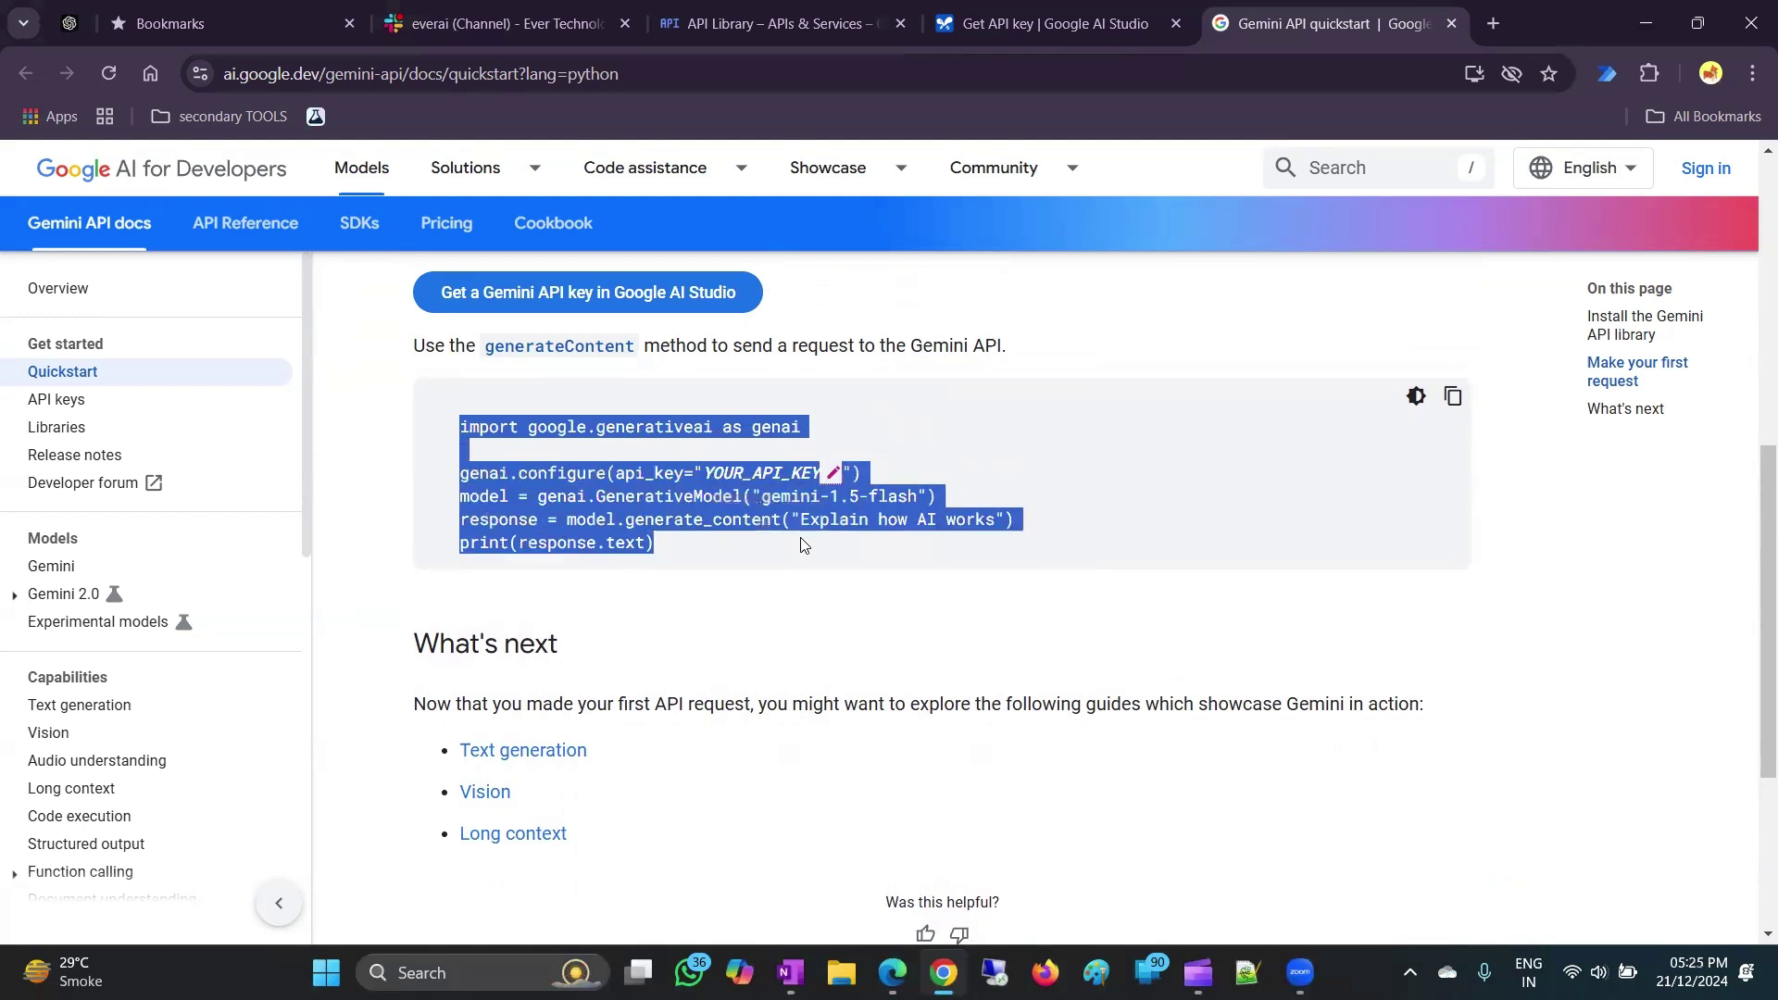
click(543, 473)
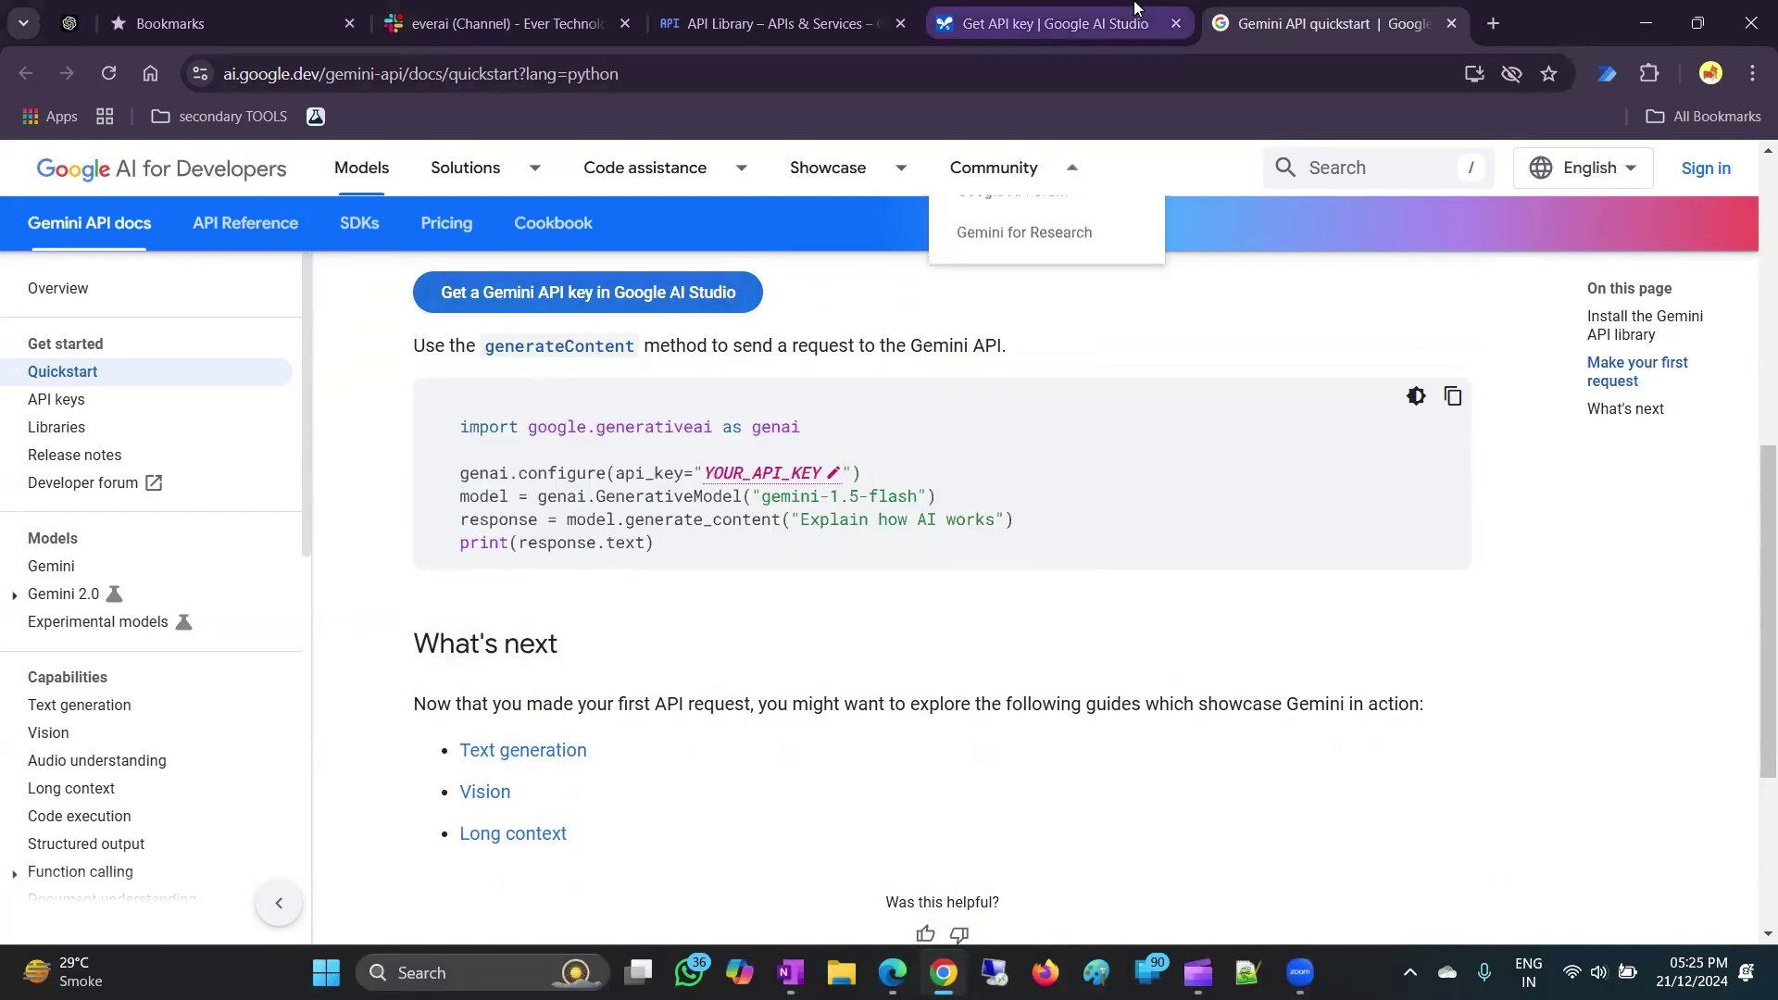
click(1056, 23)
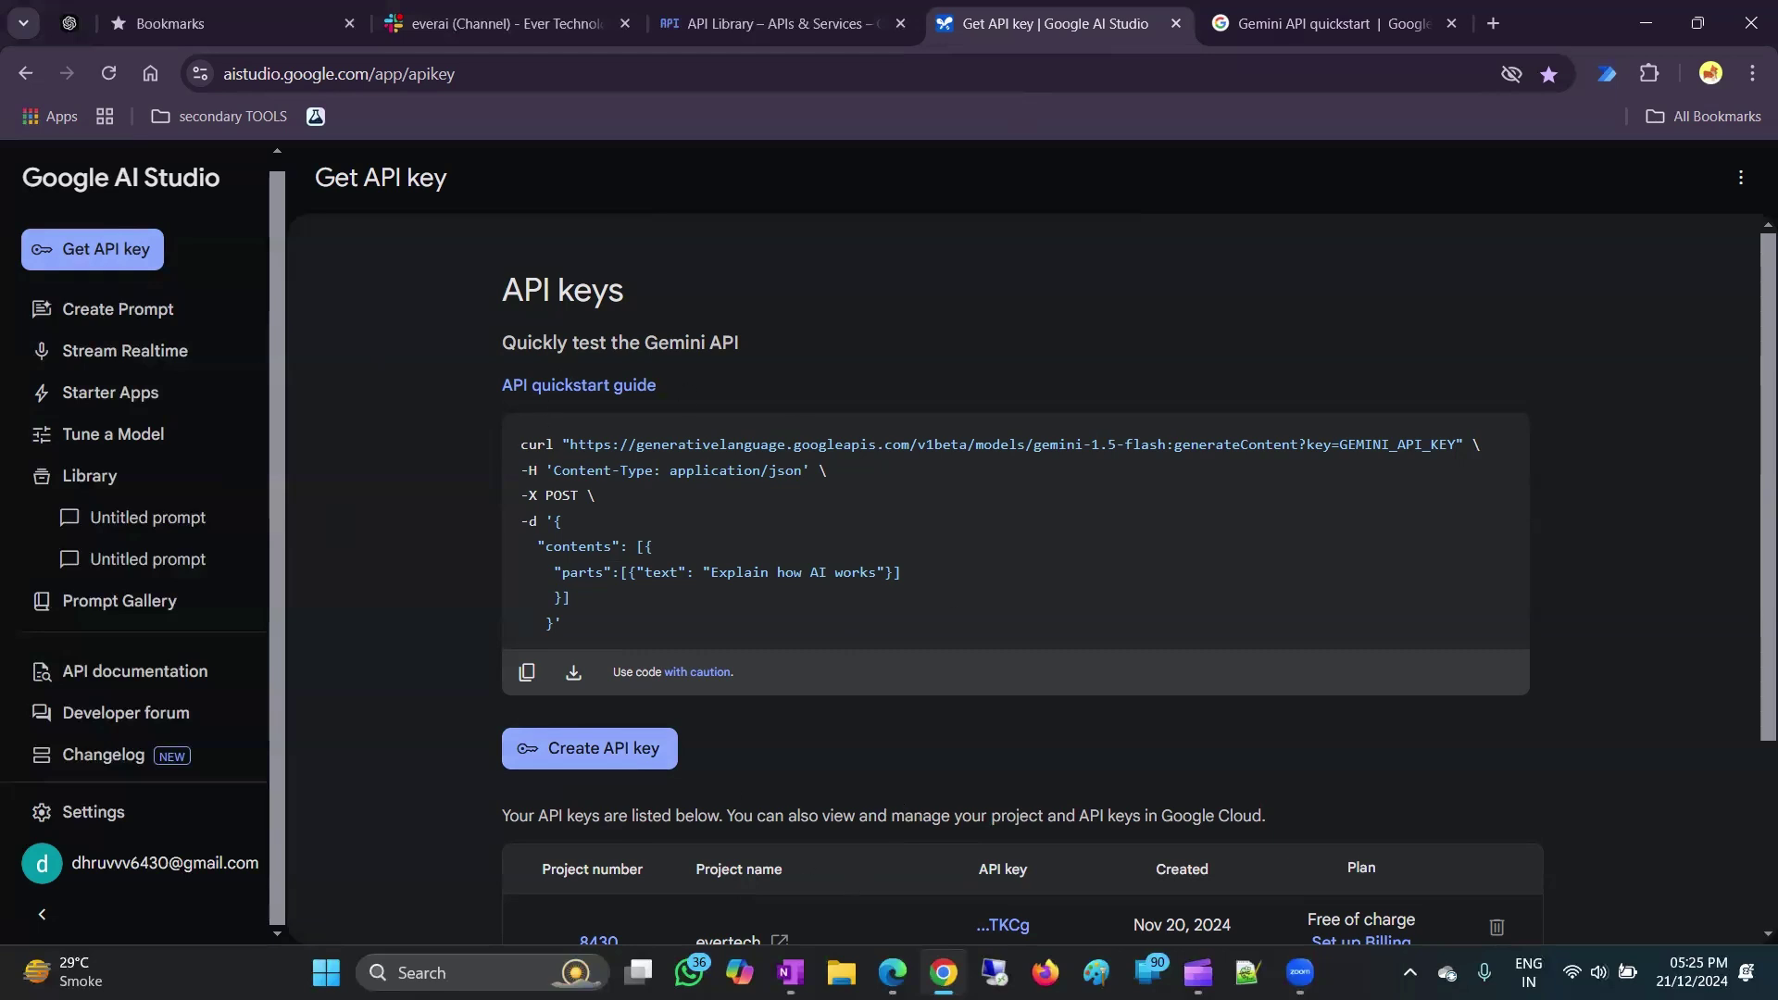
Switch to the Google Cloud console and open the Generative Language API details from the project's enabled APIs.
mouse_move(892, 951)
click(750, 9)
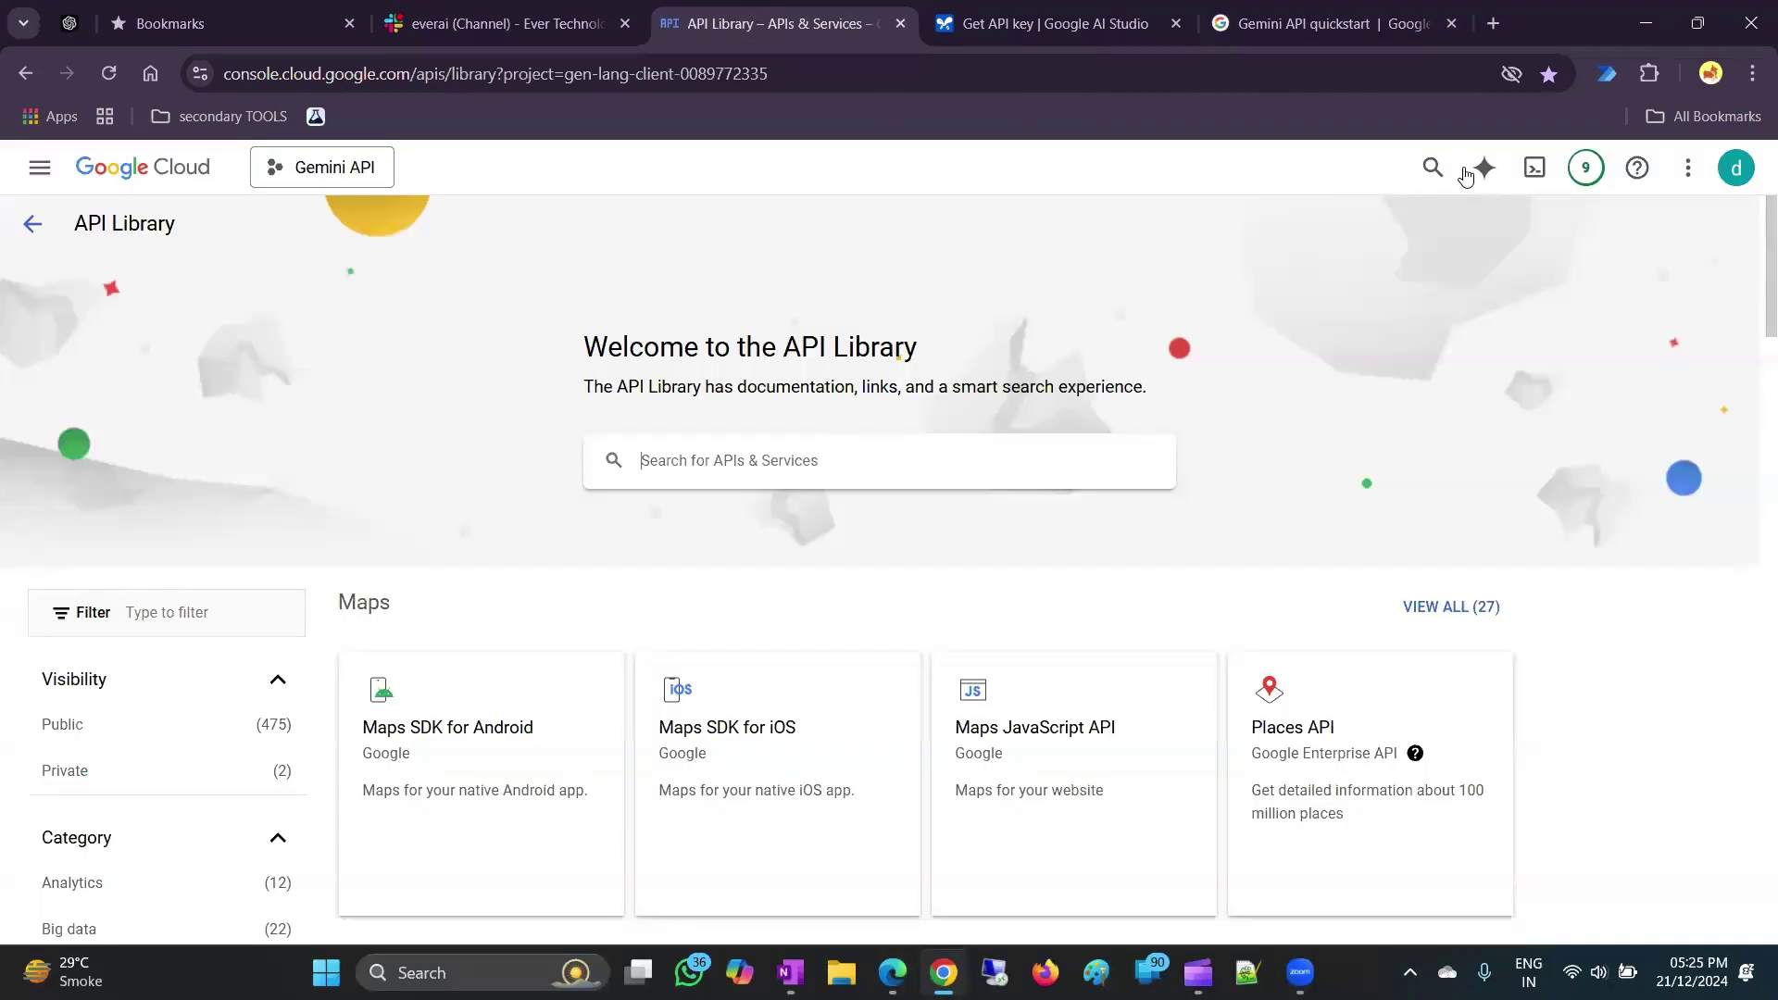
click(33, 225)
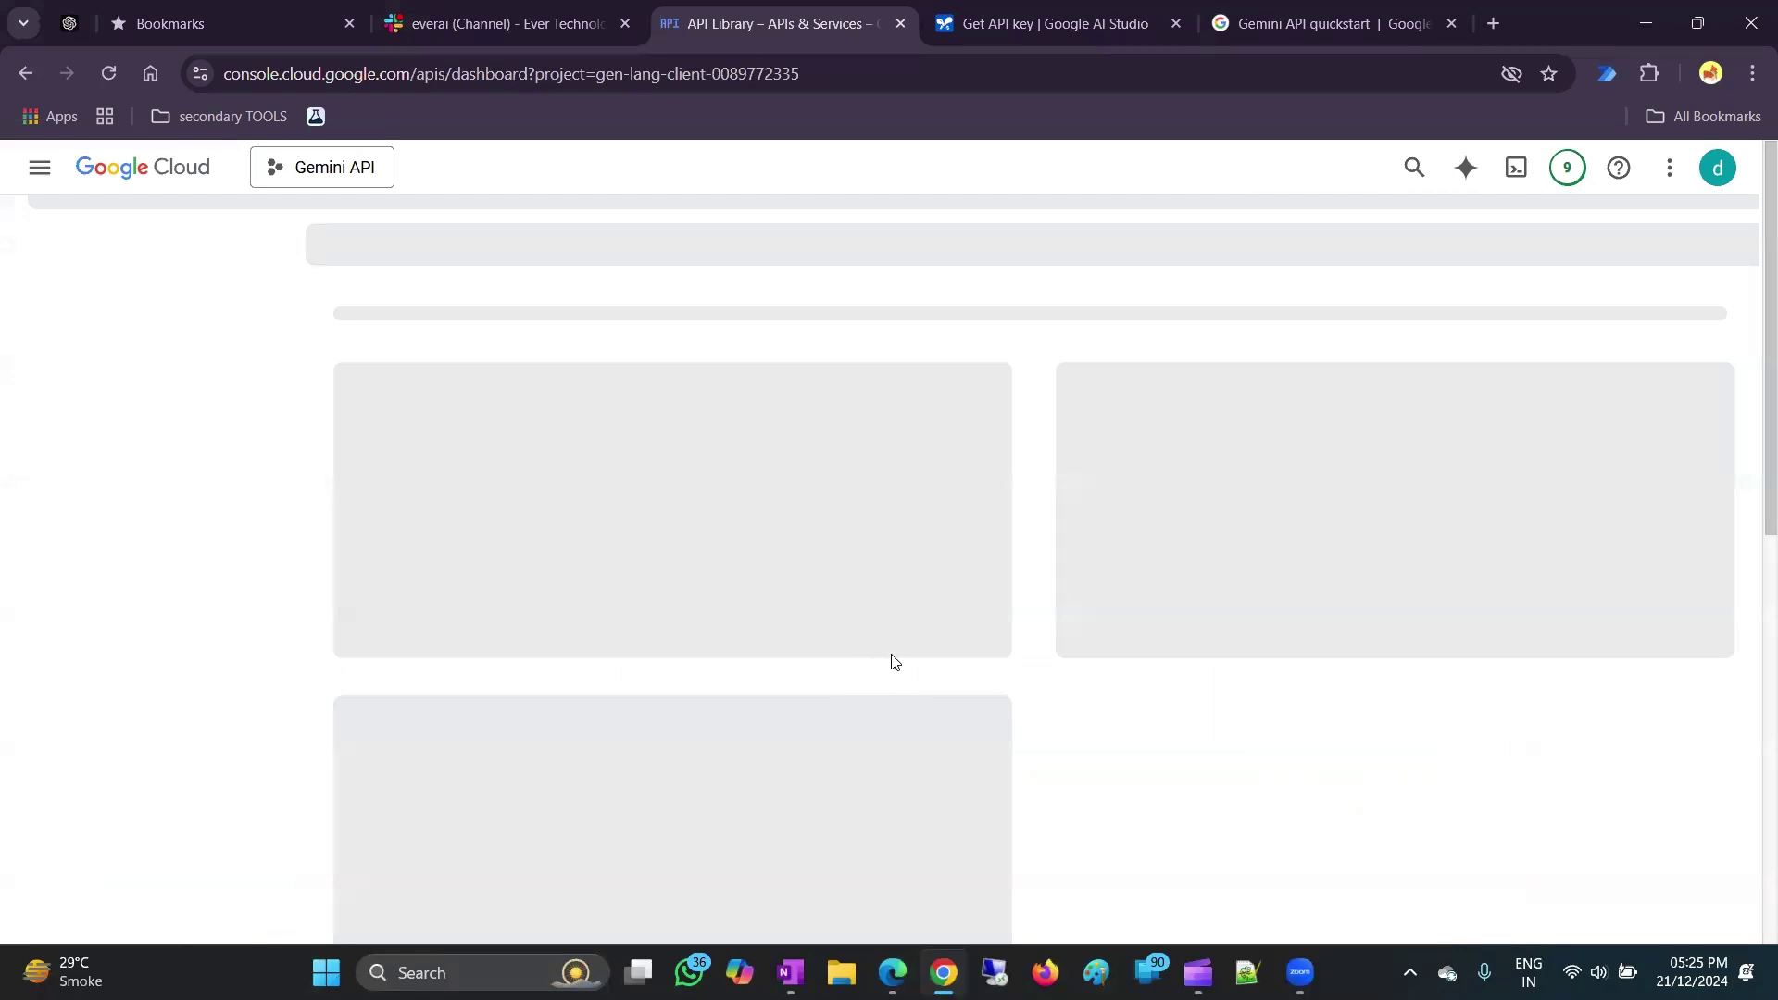
scroll(1201, 663, down, 6)
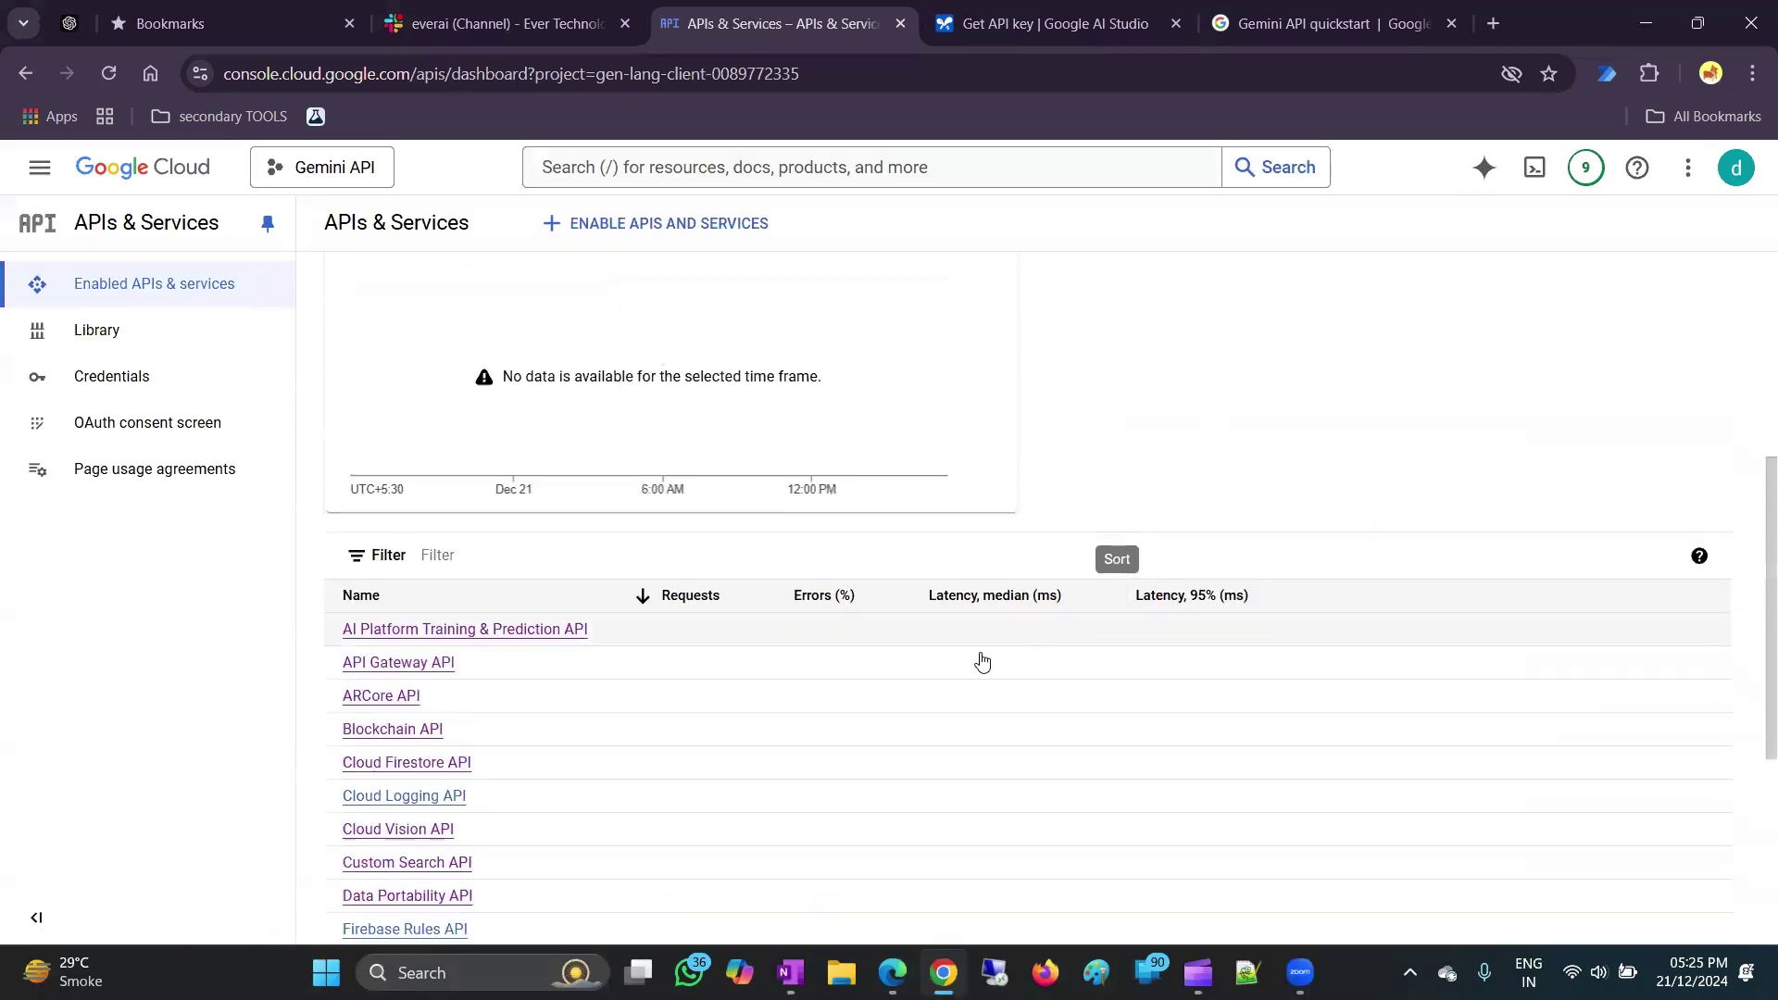
scroll(358, 741, down, 3)
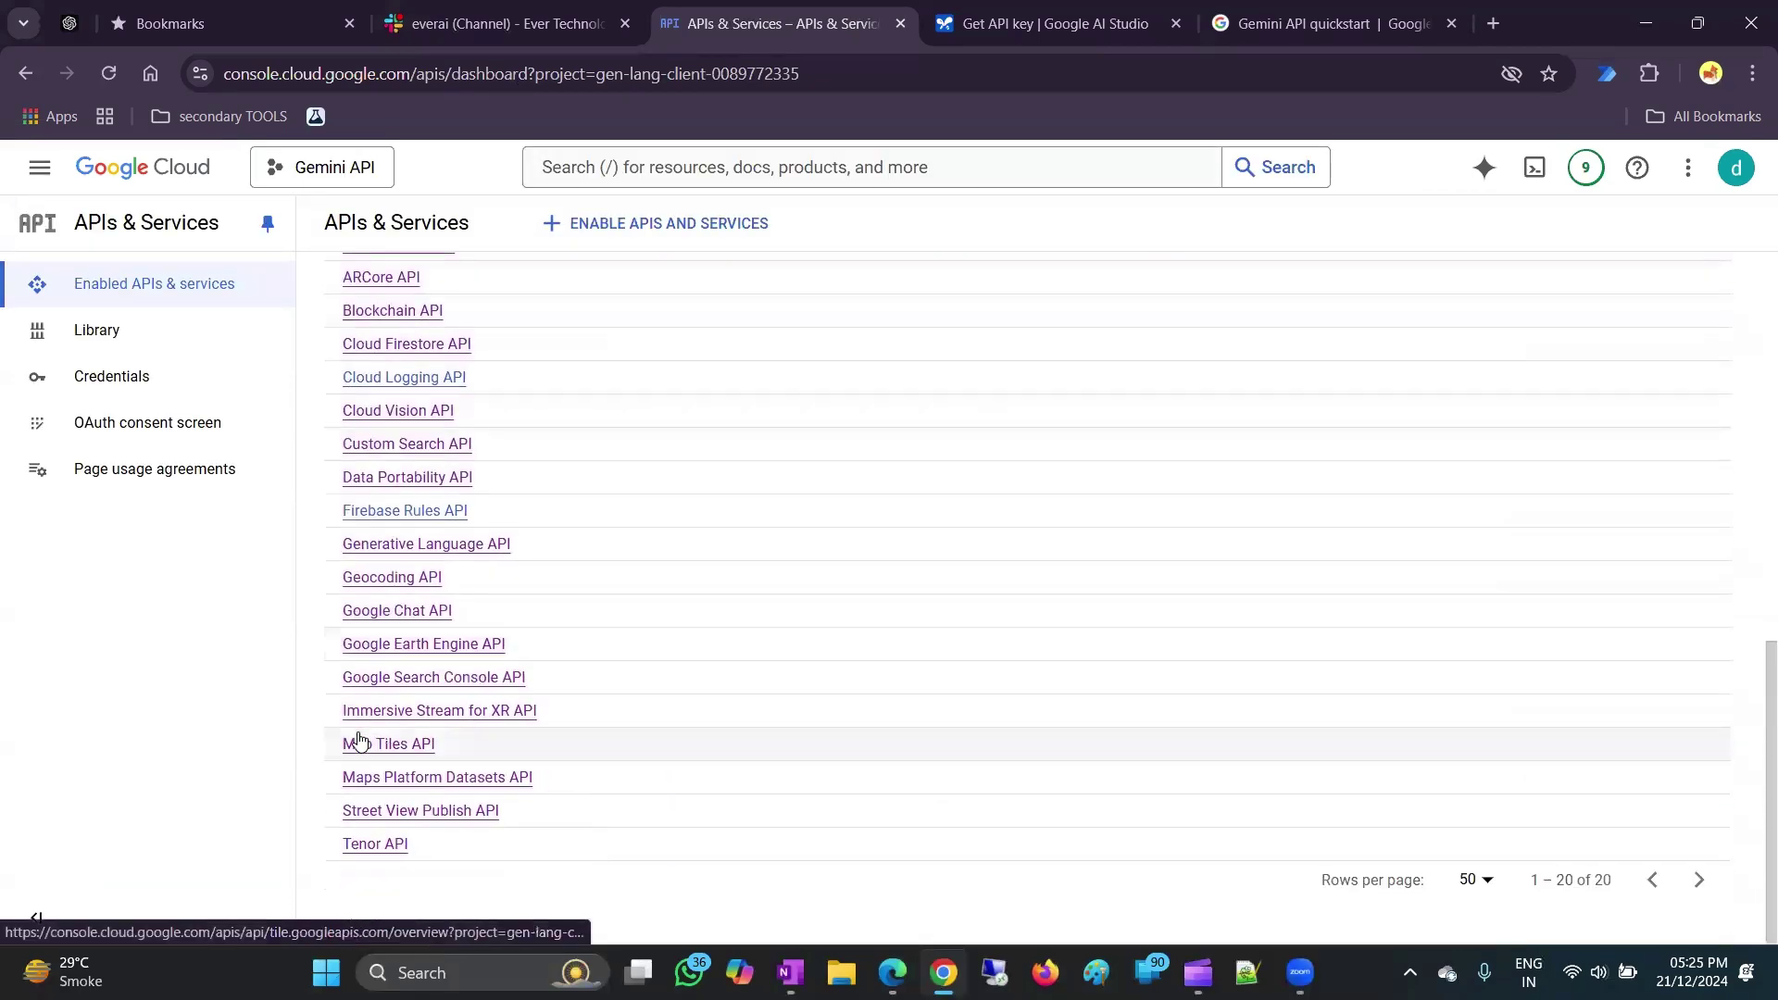
scroll(415, 812, up, 1)
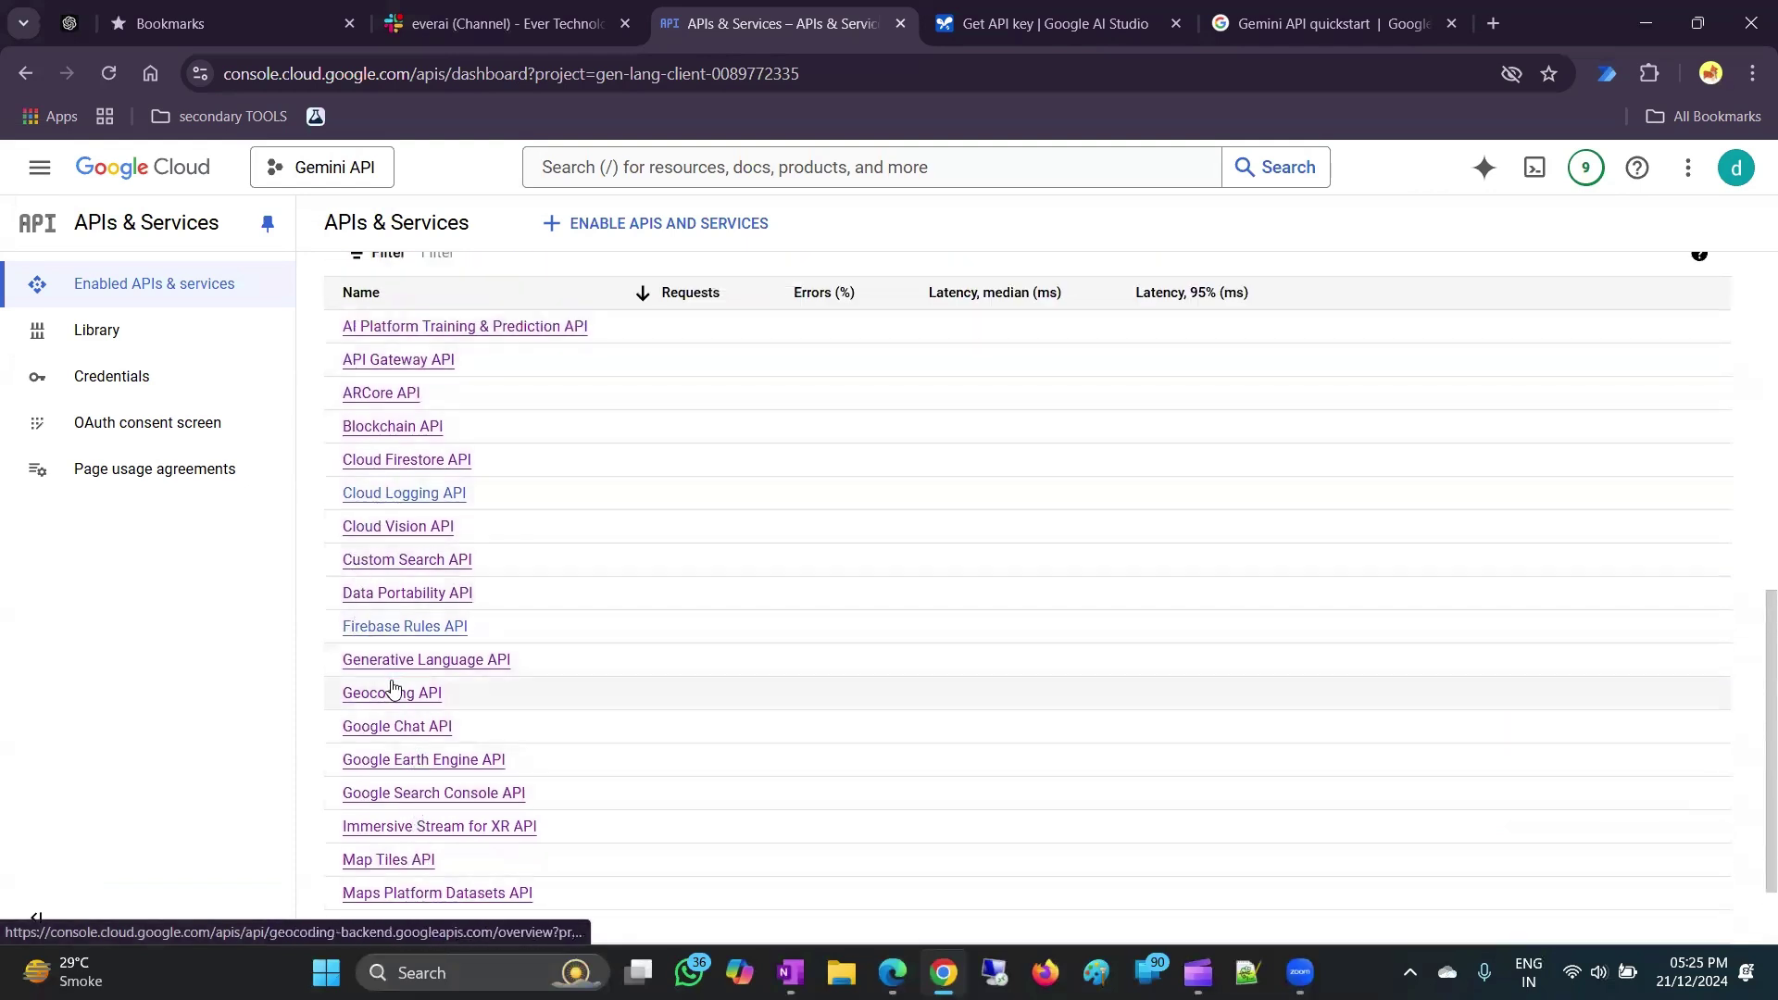
click(433, 659)
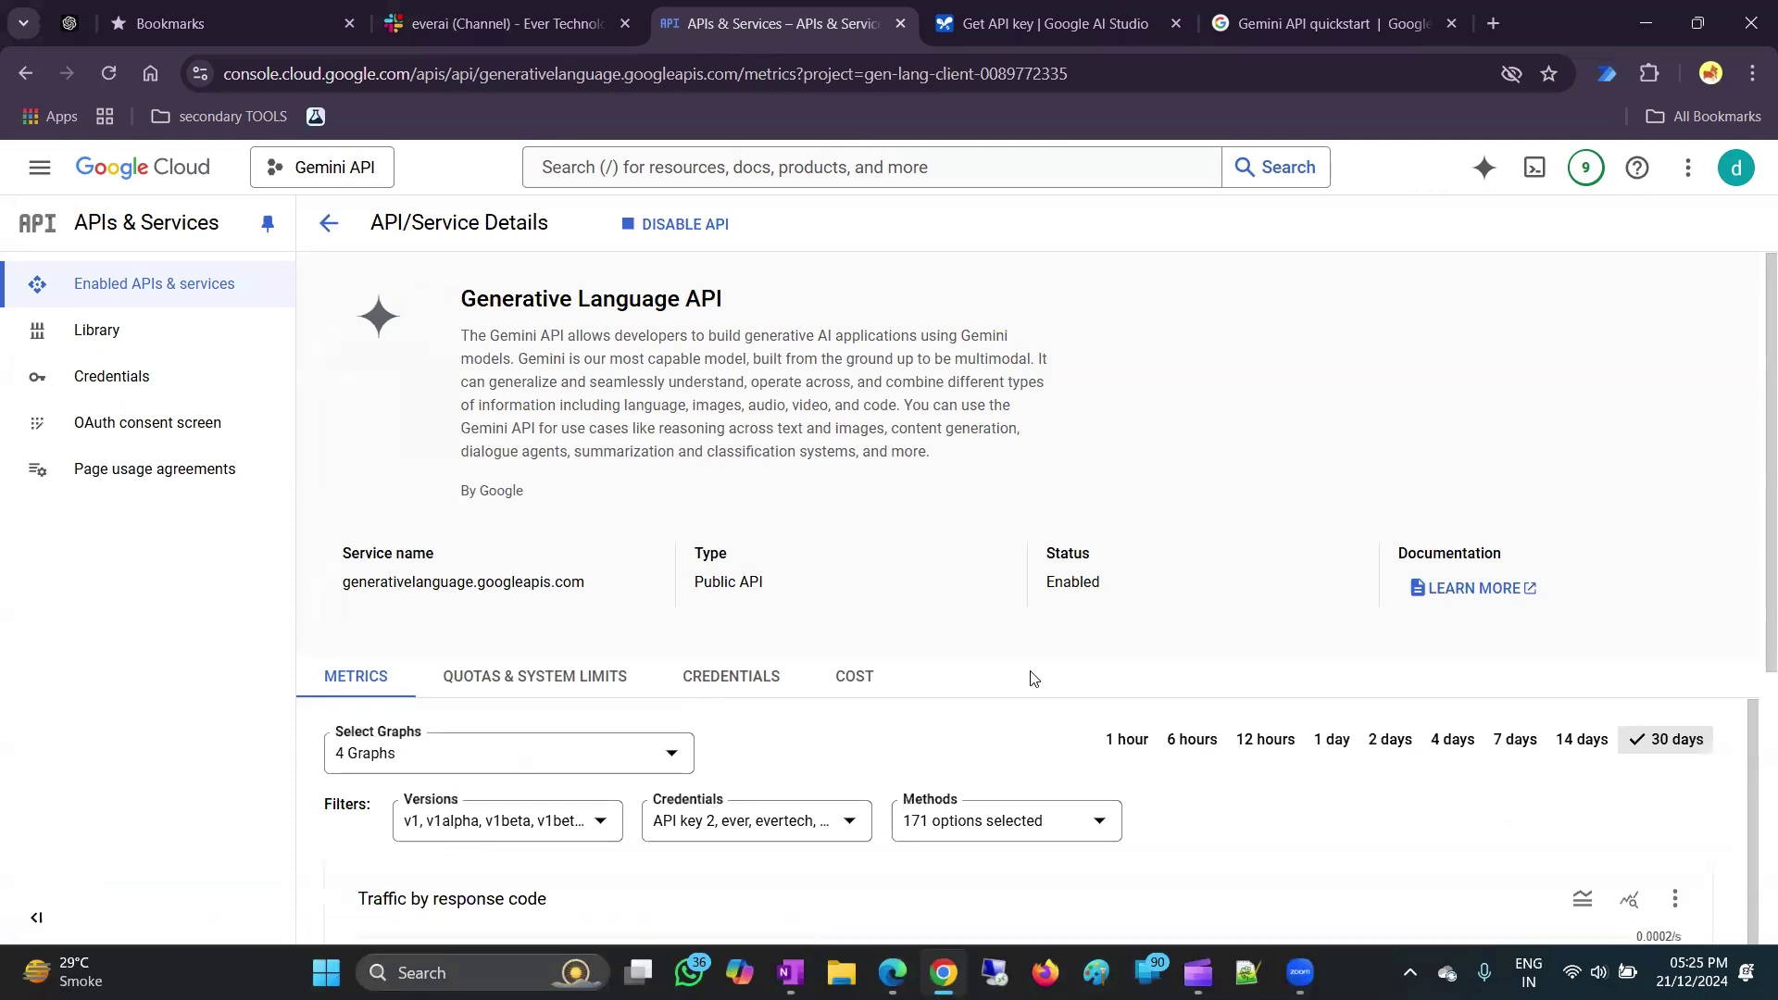
Look through the Generative Language API's metrics graphs for traffic, errors and latency.
scroll(674, 685, down, 5)
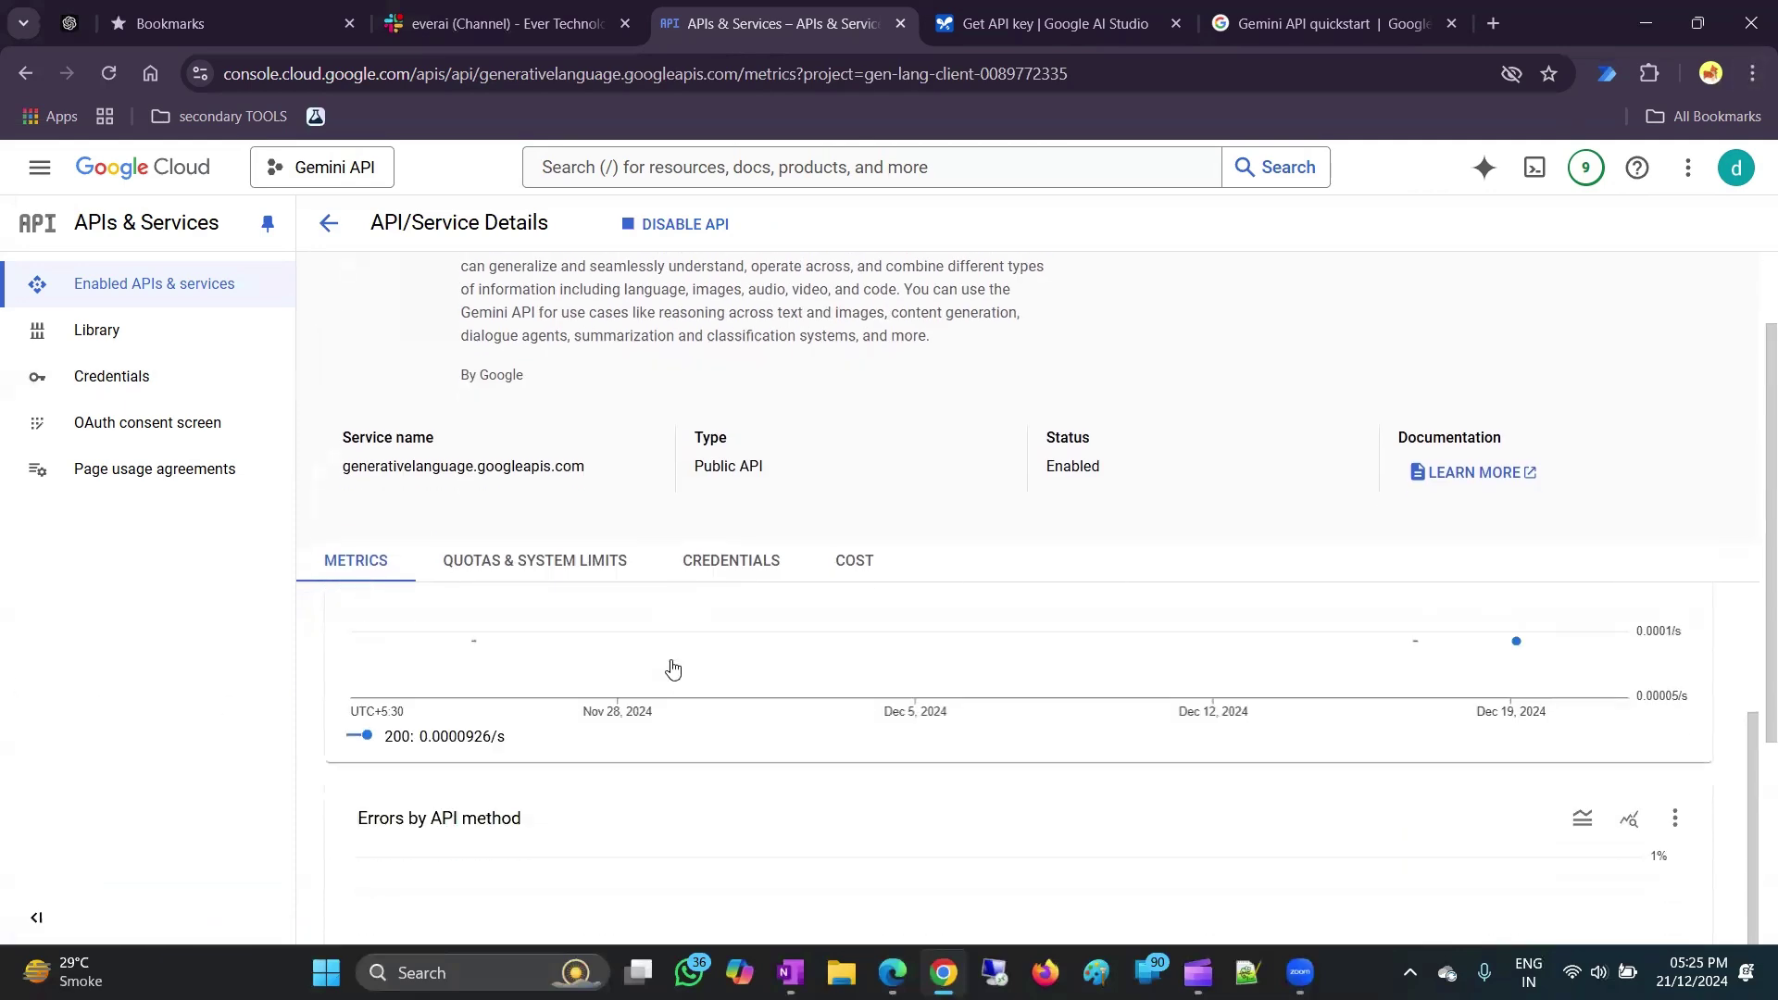
scroll(648, 731, down, 7)
scroll(628, 769, down, 1)
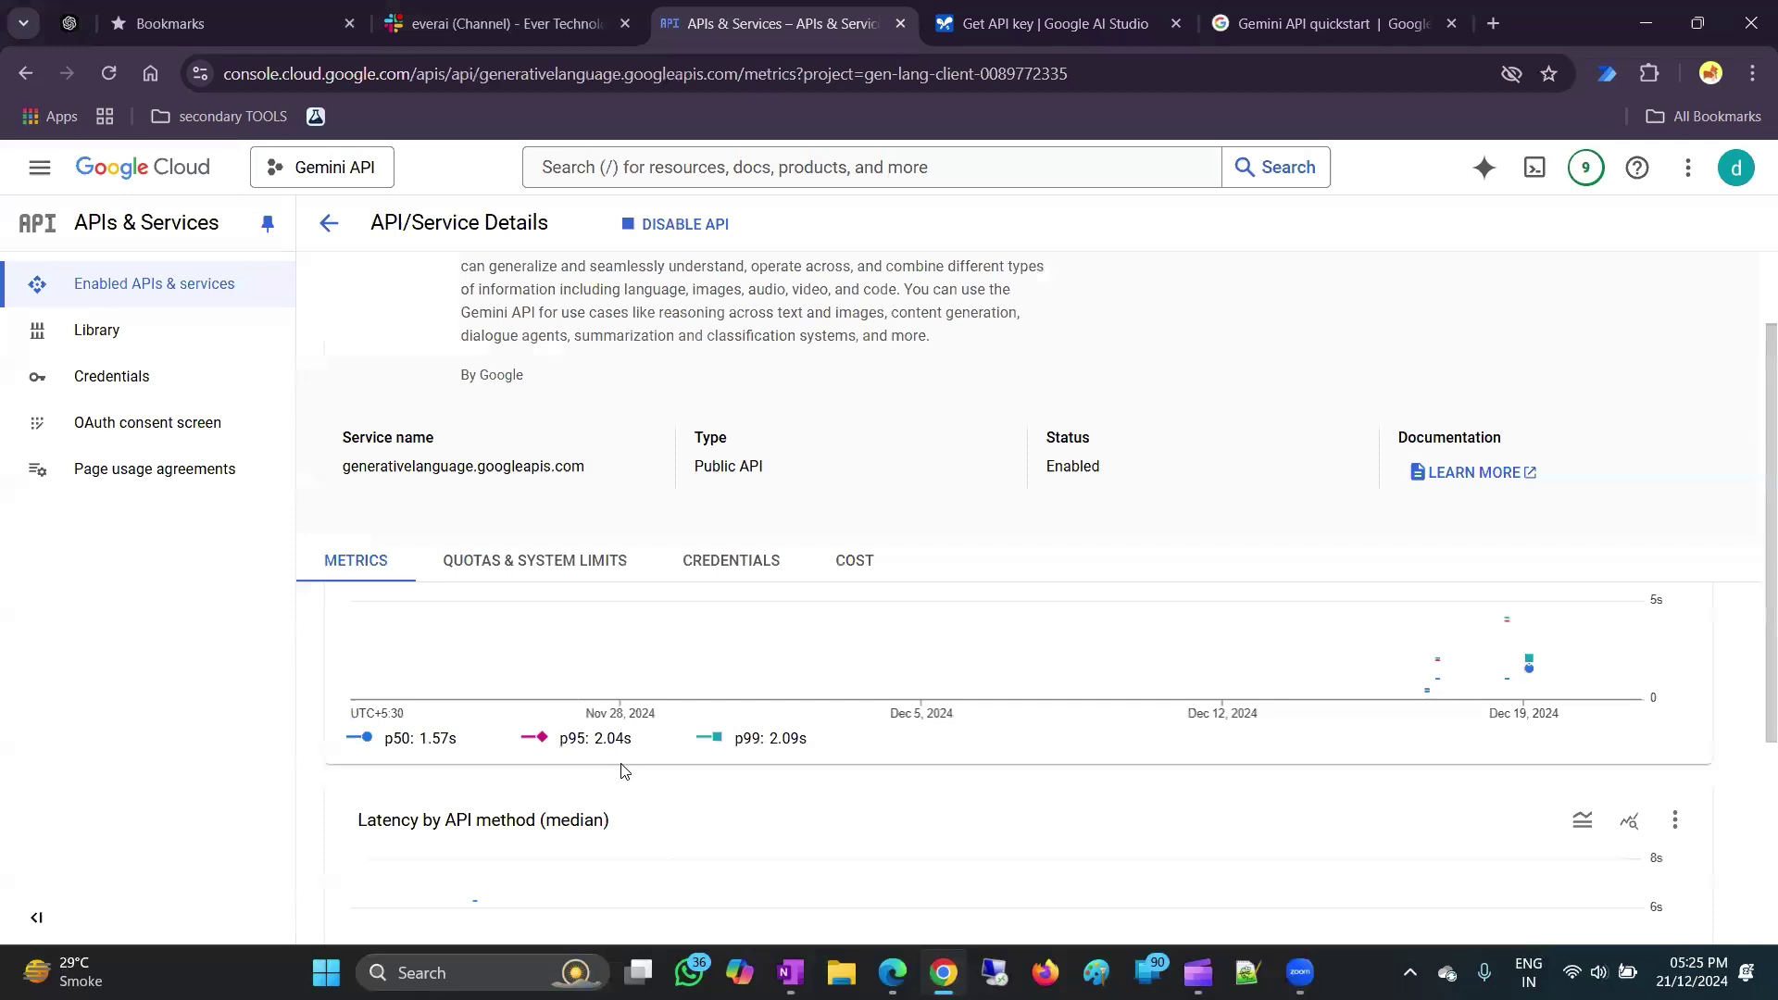
scroll(628, 768, up, 8)
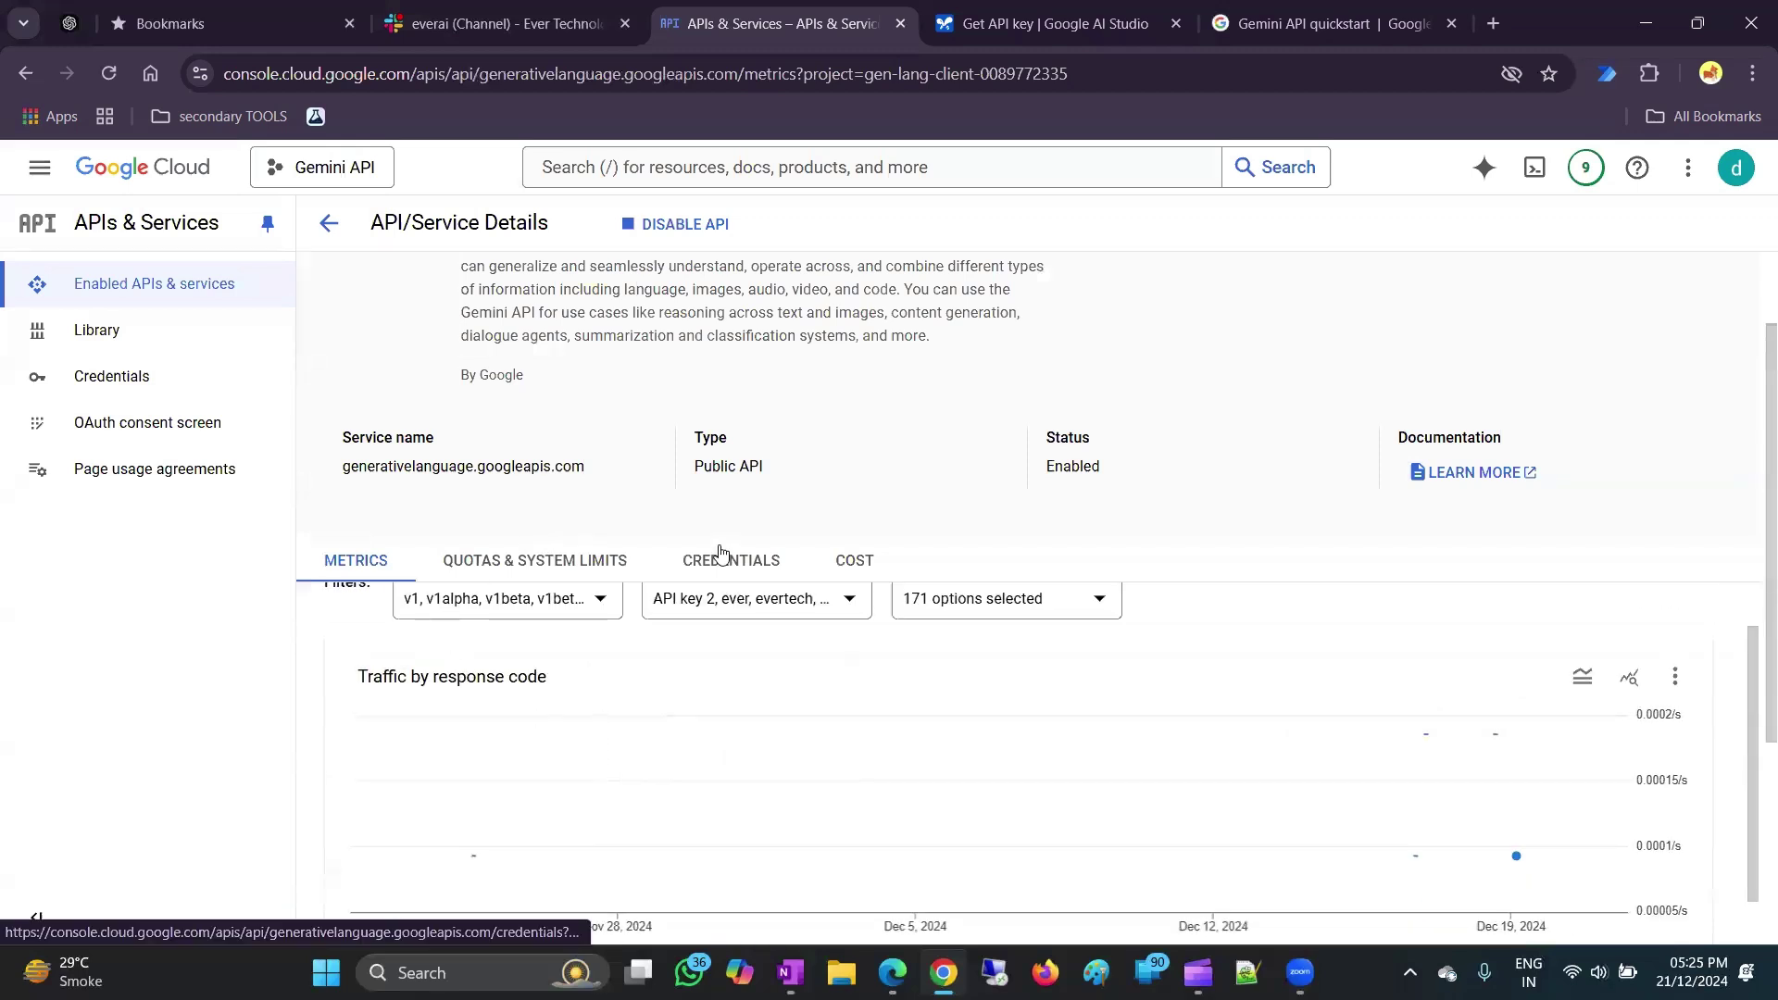
click(407, 559)
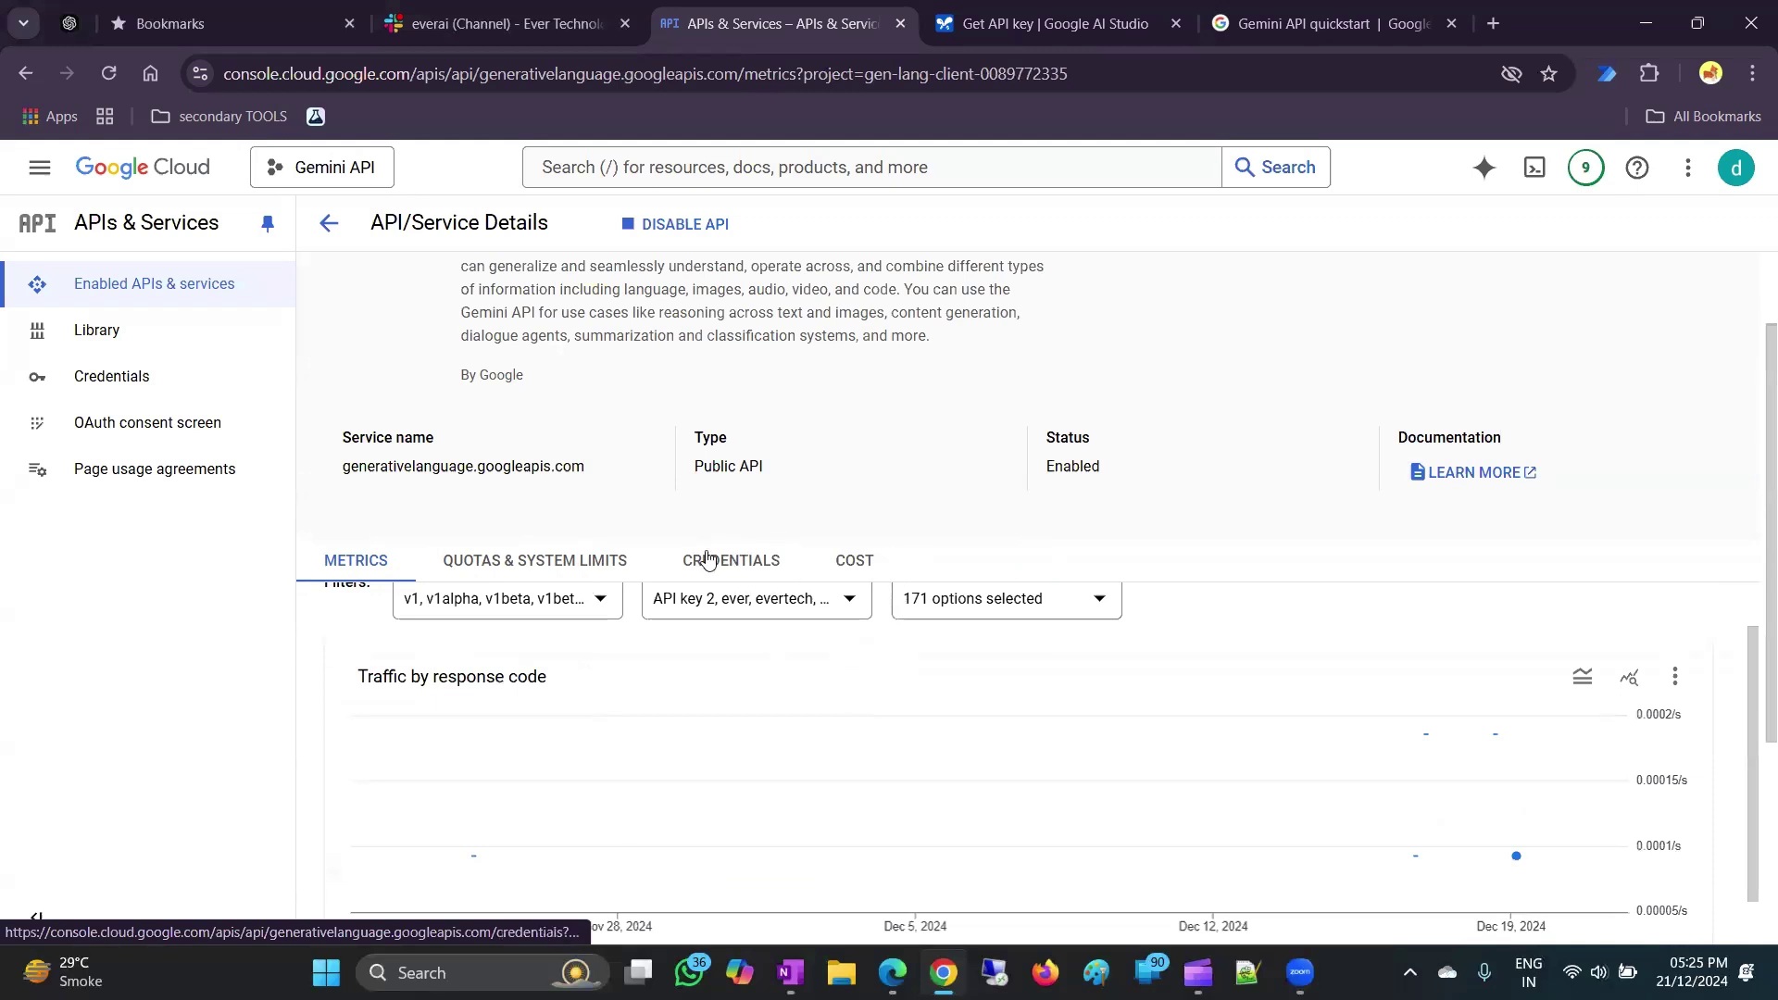
scroll(979, 575, up, 1)
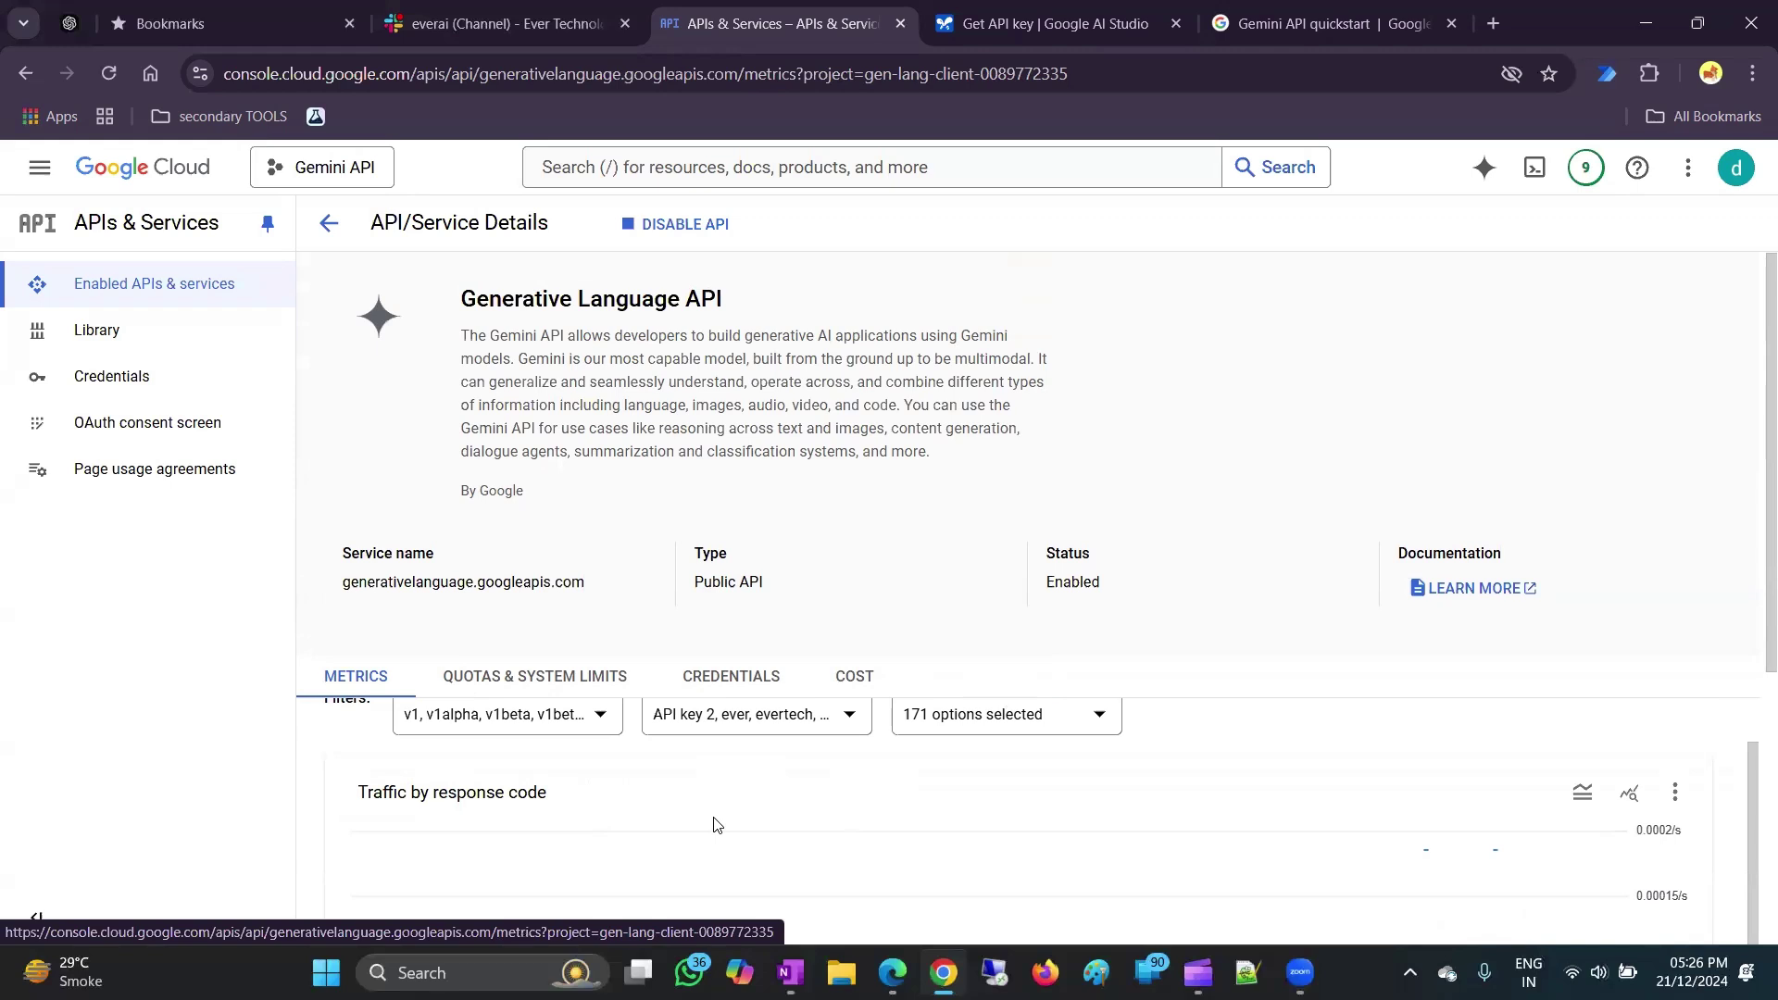
Open streamlit.io in a new tab and go through Community Cloud to the account's app list.
click(1484, 11)
text(st)
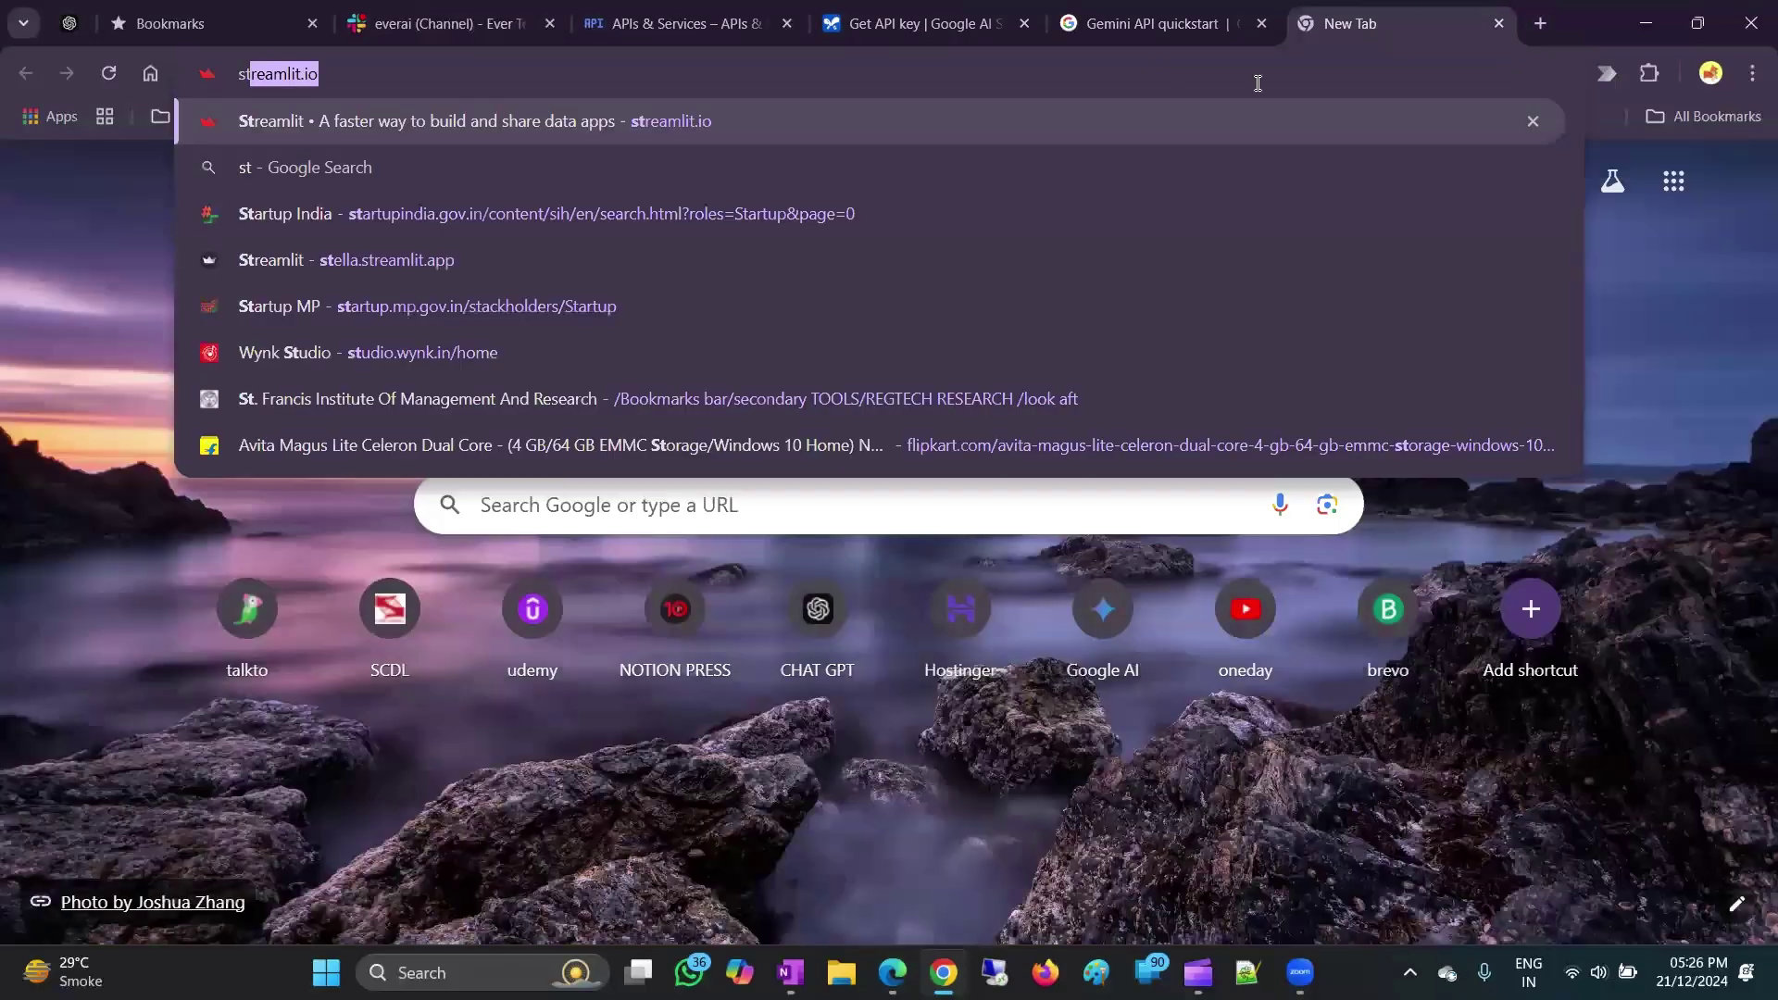
click(736, 131)
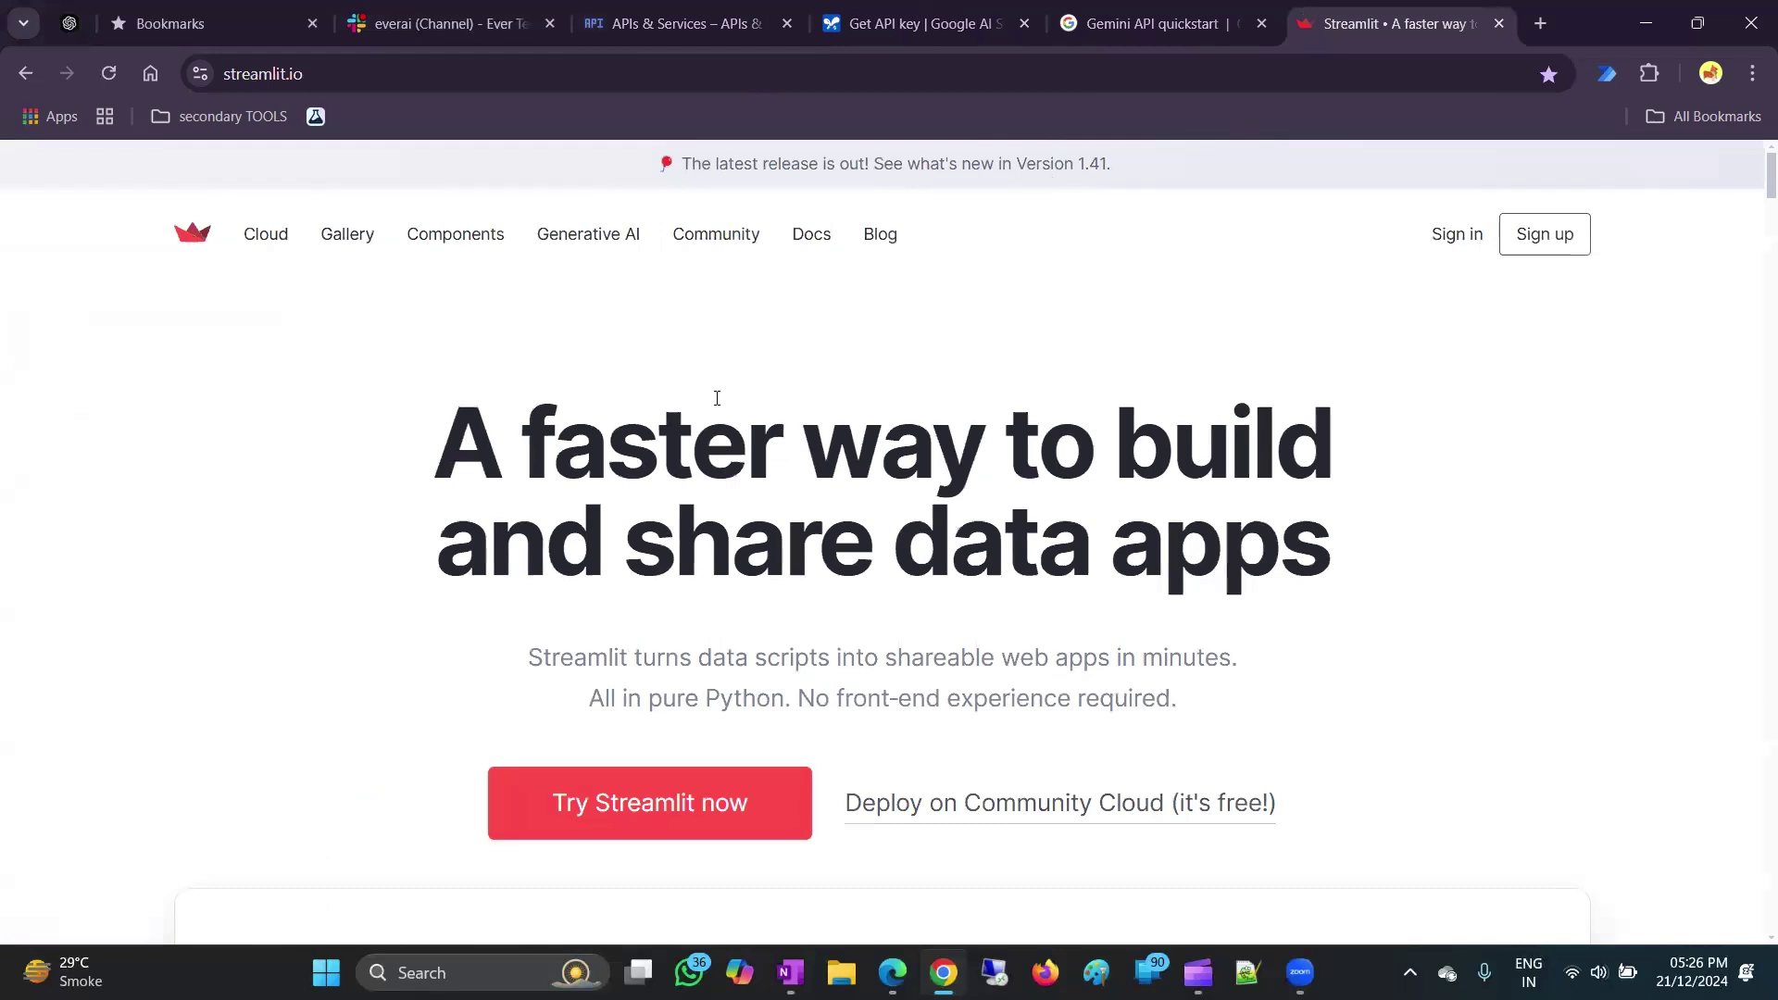
click(945, 806)
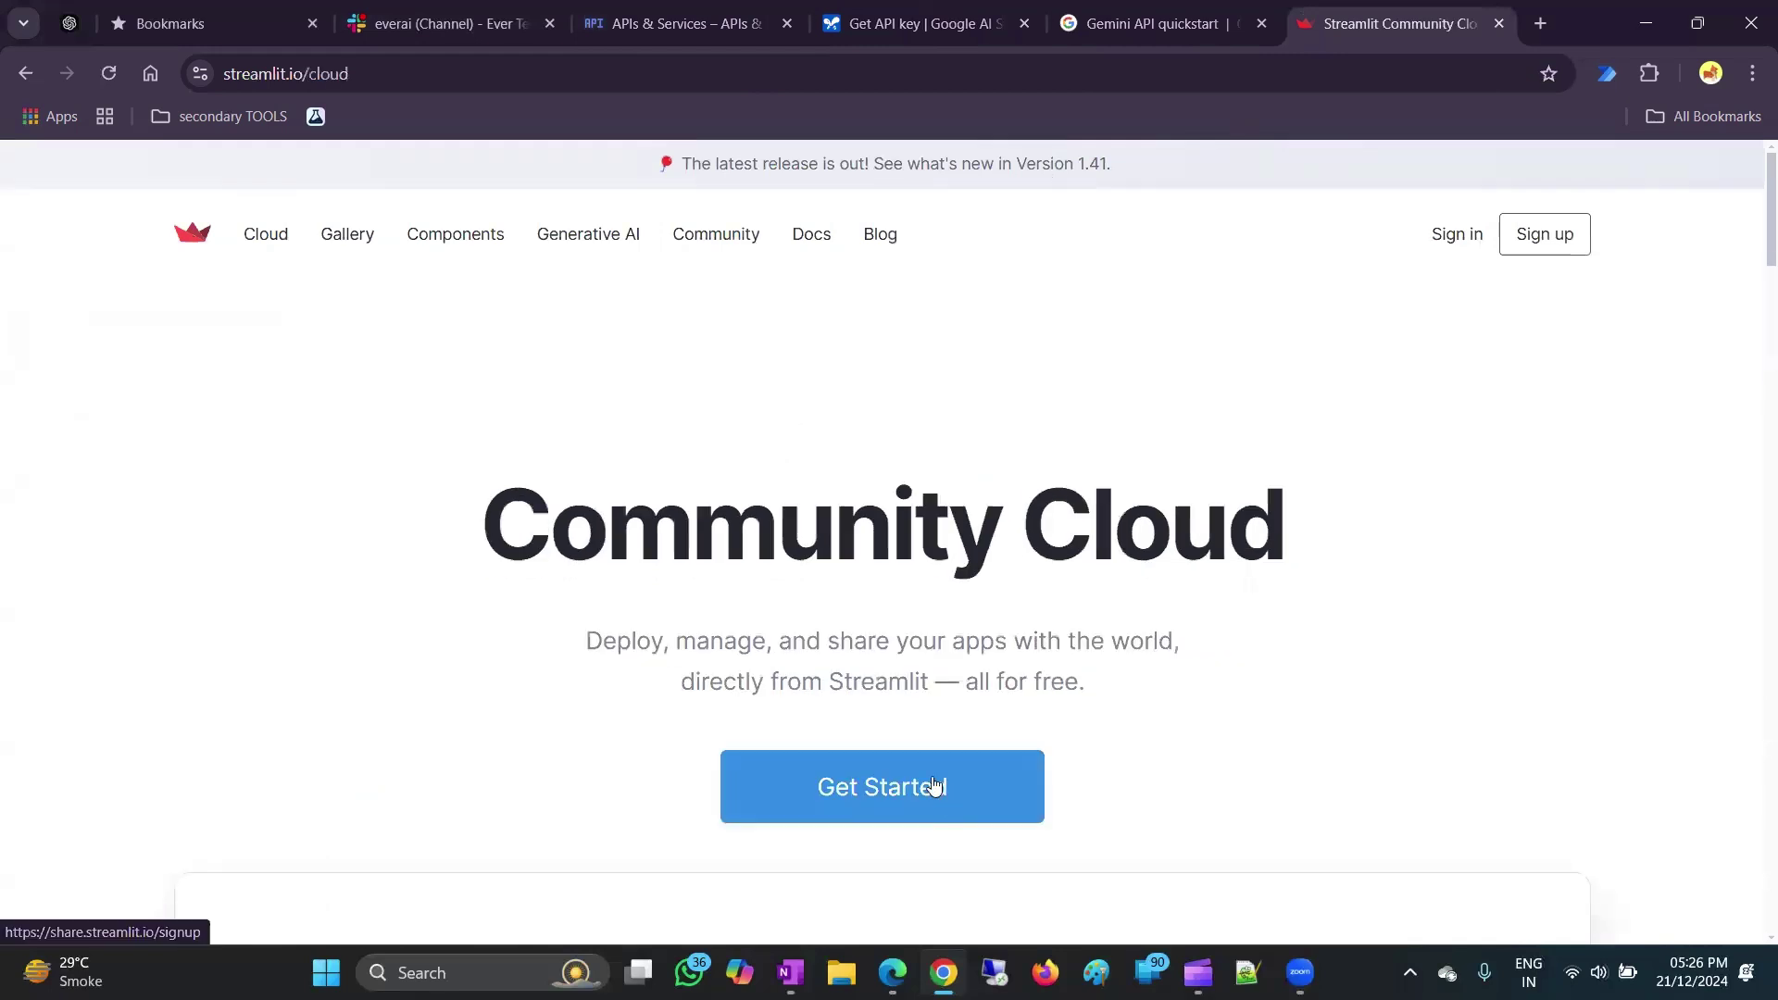
click(880, 783)
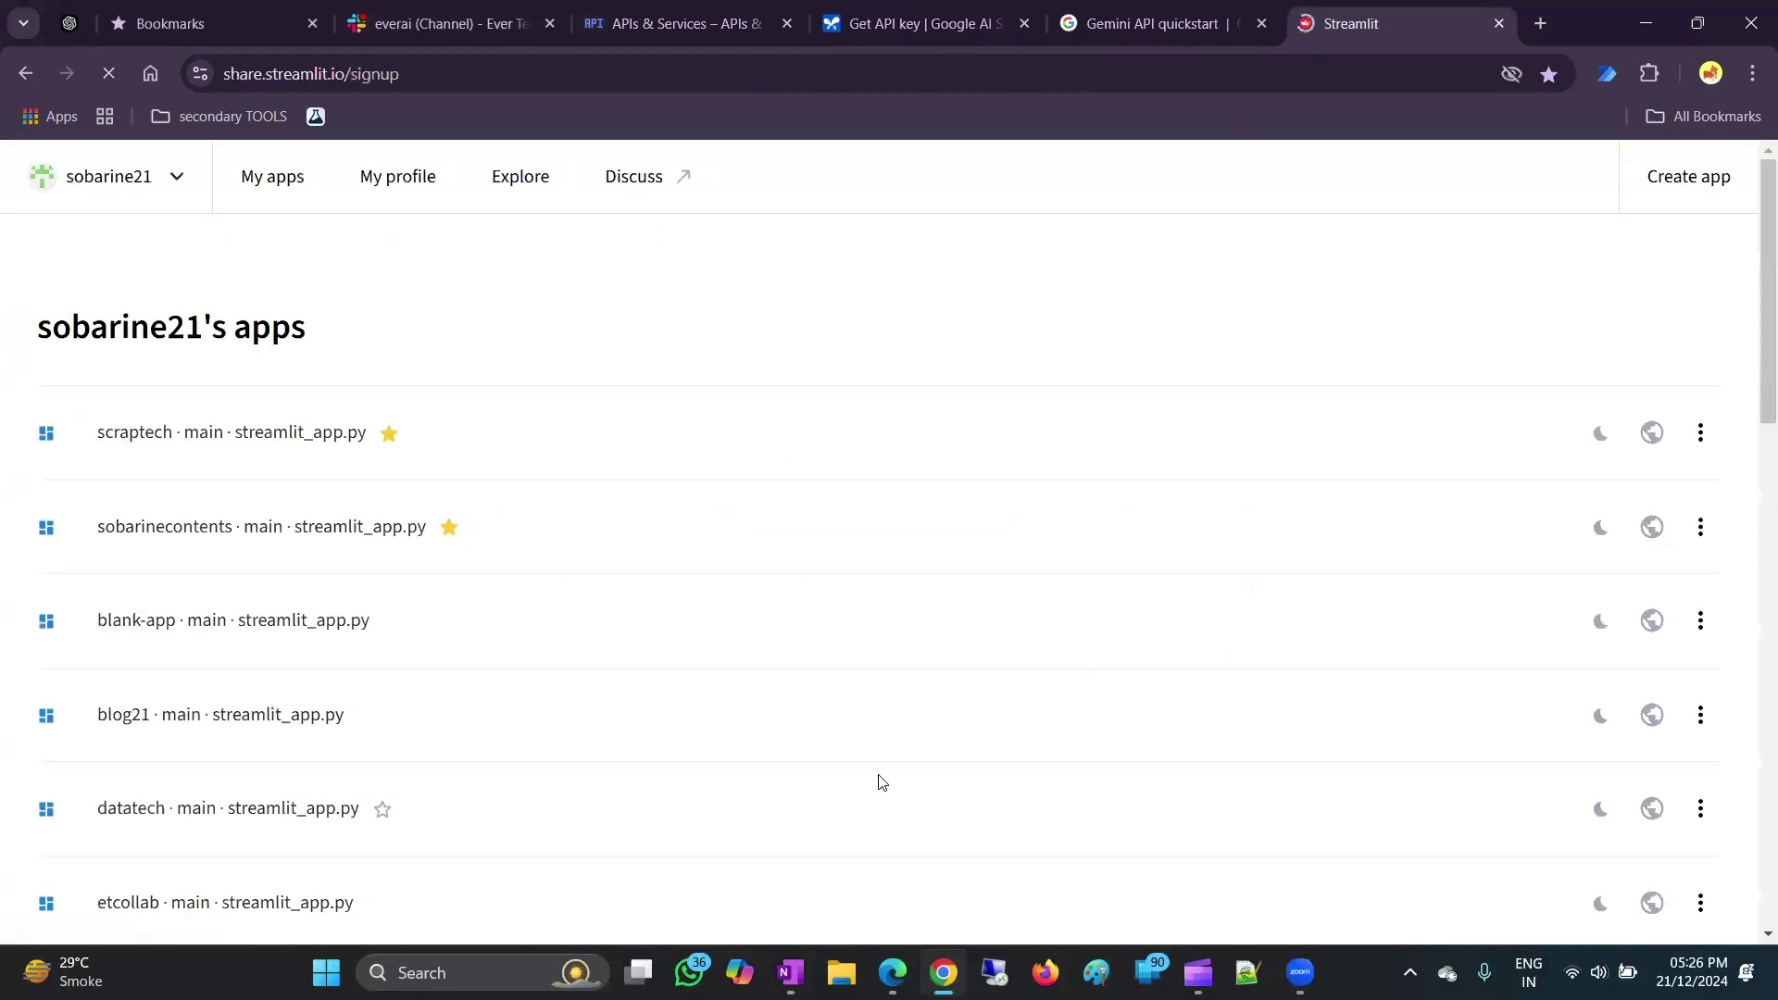
Start creating a new app from a template and choose the Blank app template.
click(1682, 183)
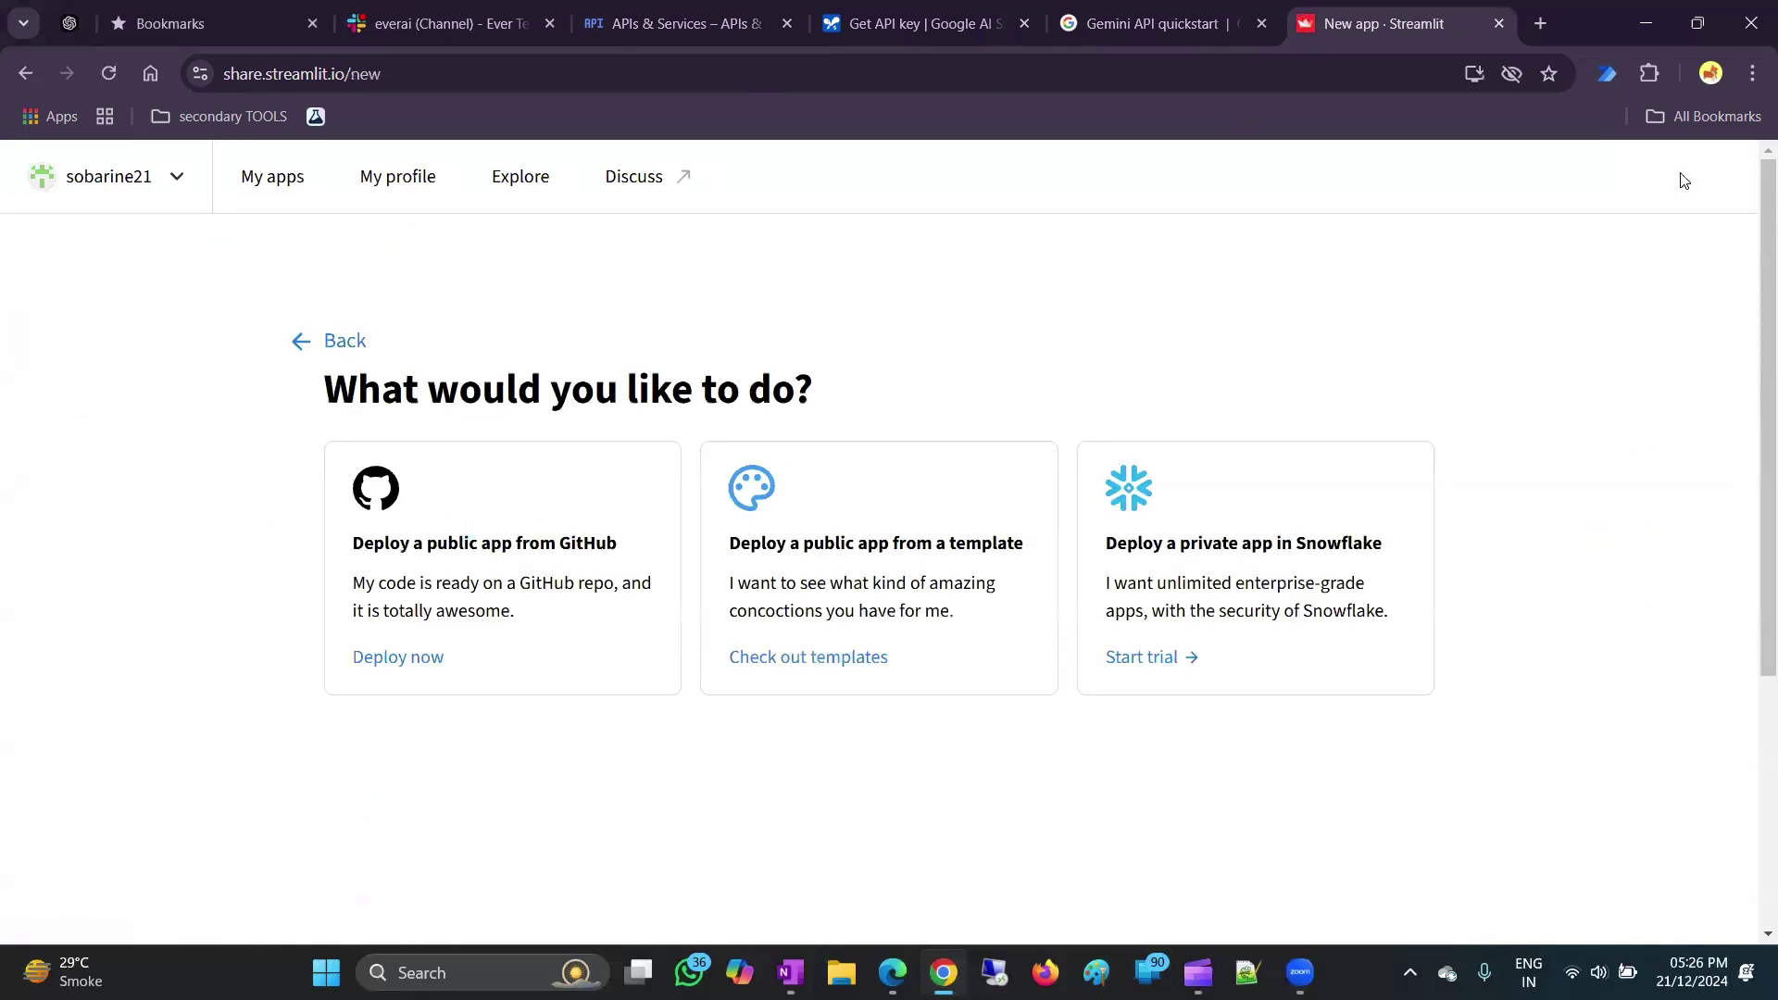
click(822, 665)
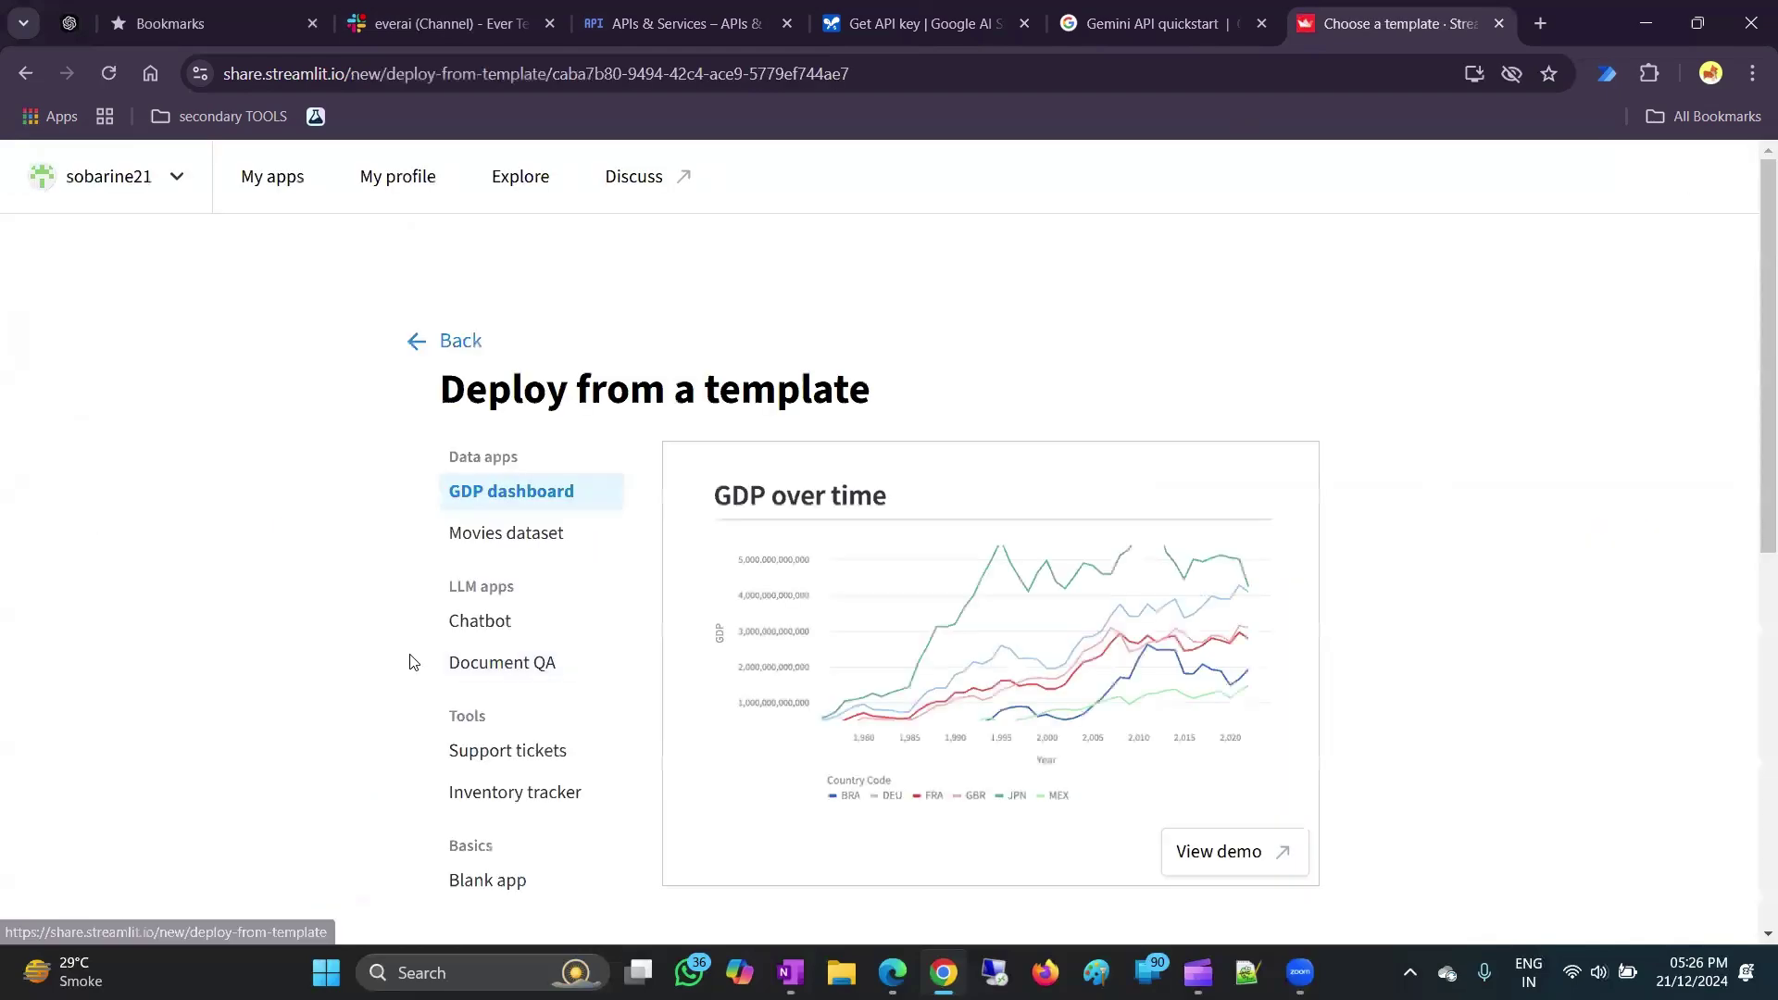
scroll(514, 407, down, 4)
scroll(514, 407, down, 2)
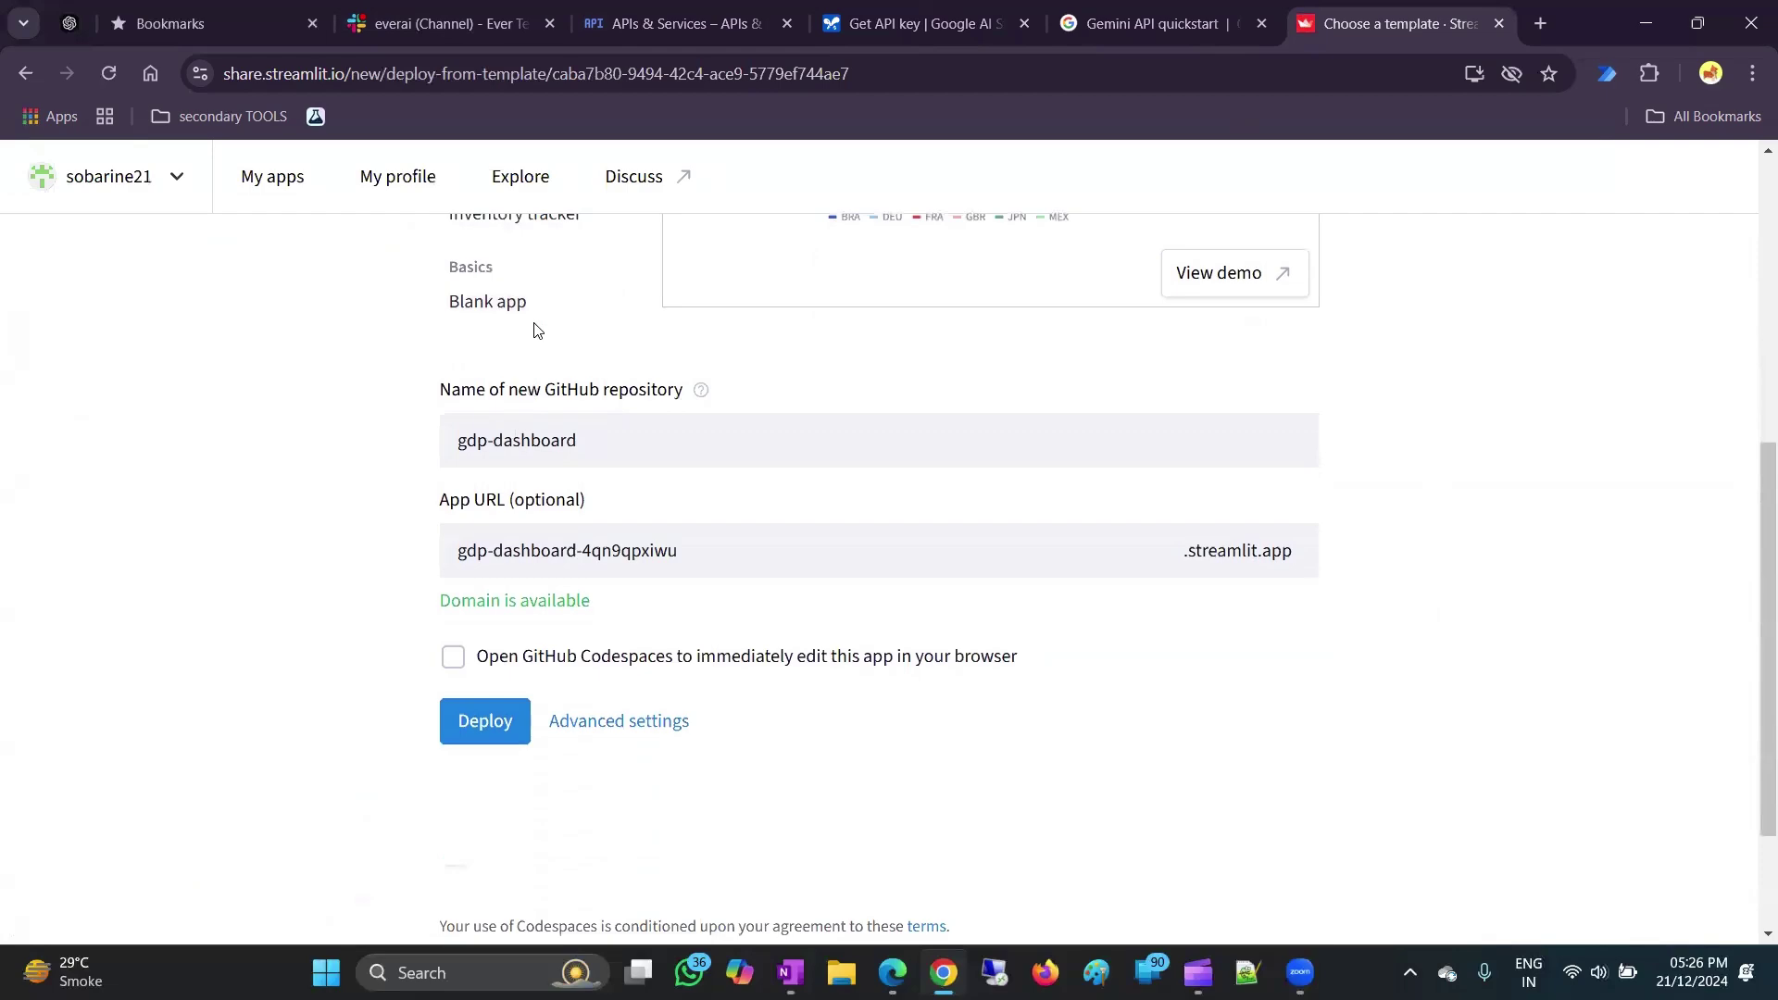
click(532, 305)
Name the new GitHub repository EasyAItech.
click(542, 440)
text(-1)
key(ctrl+a)
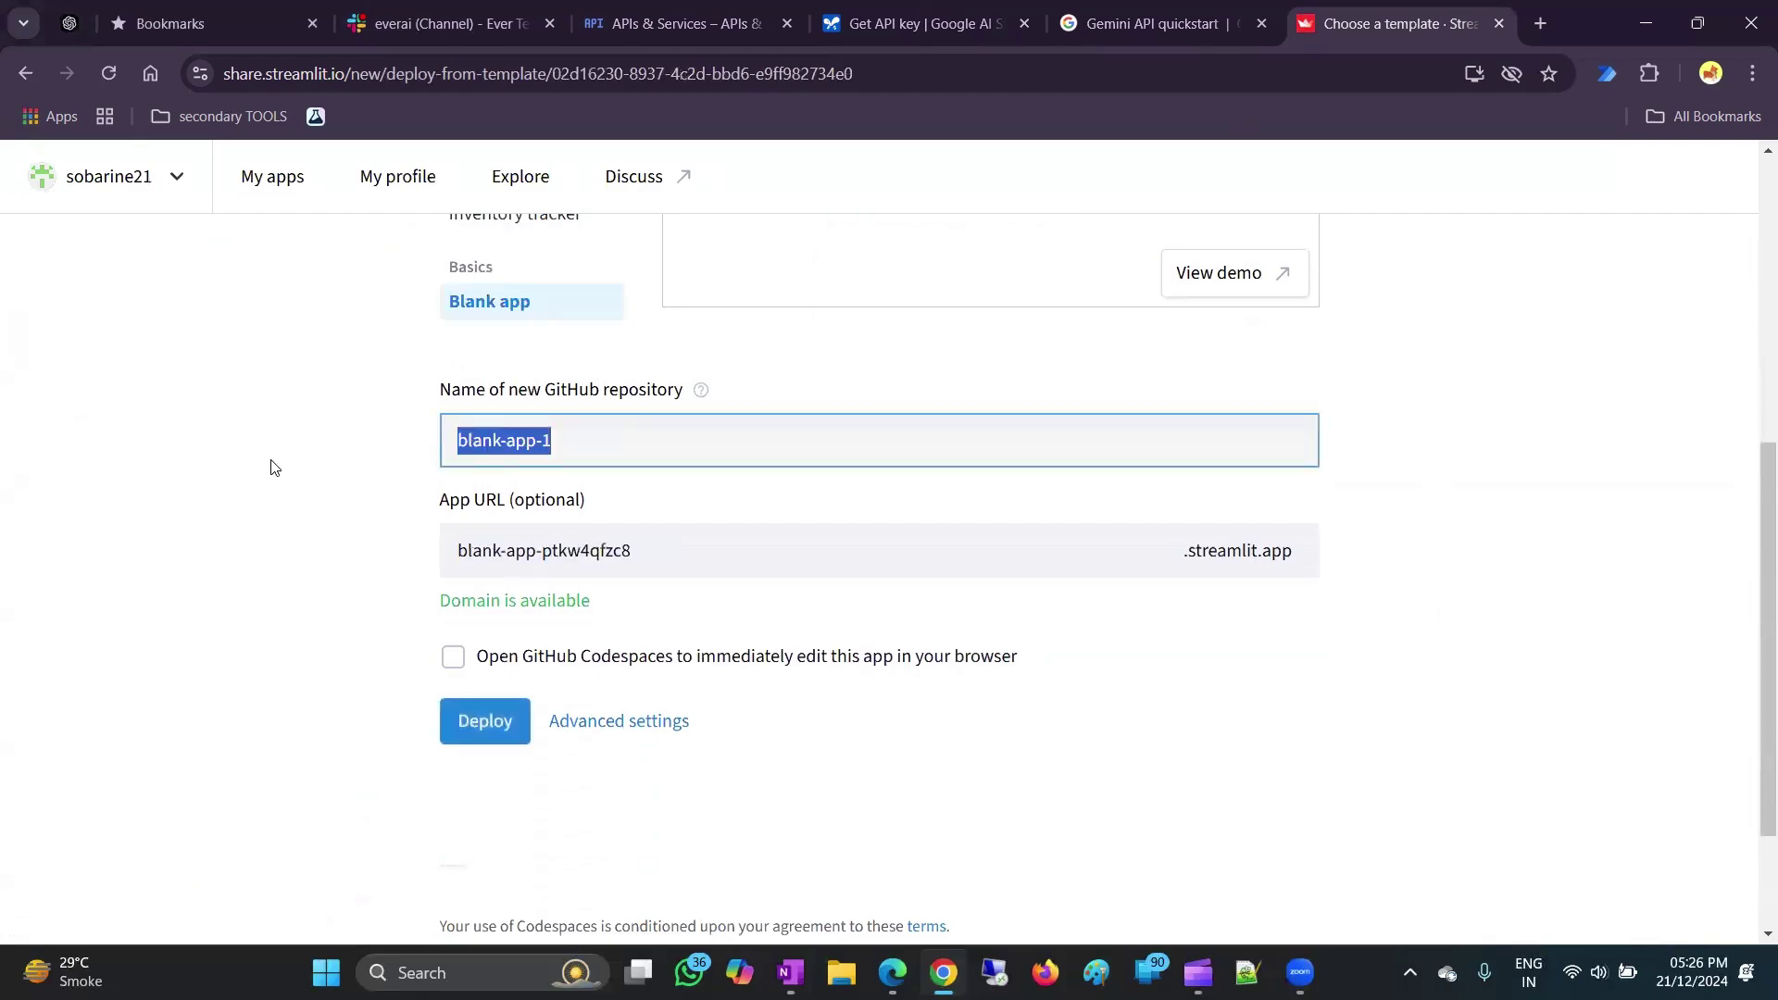
scroll(623, 535, up, 5)
scroll(623, 550, down, 4)
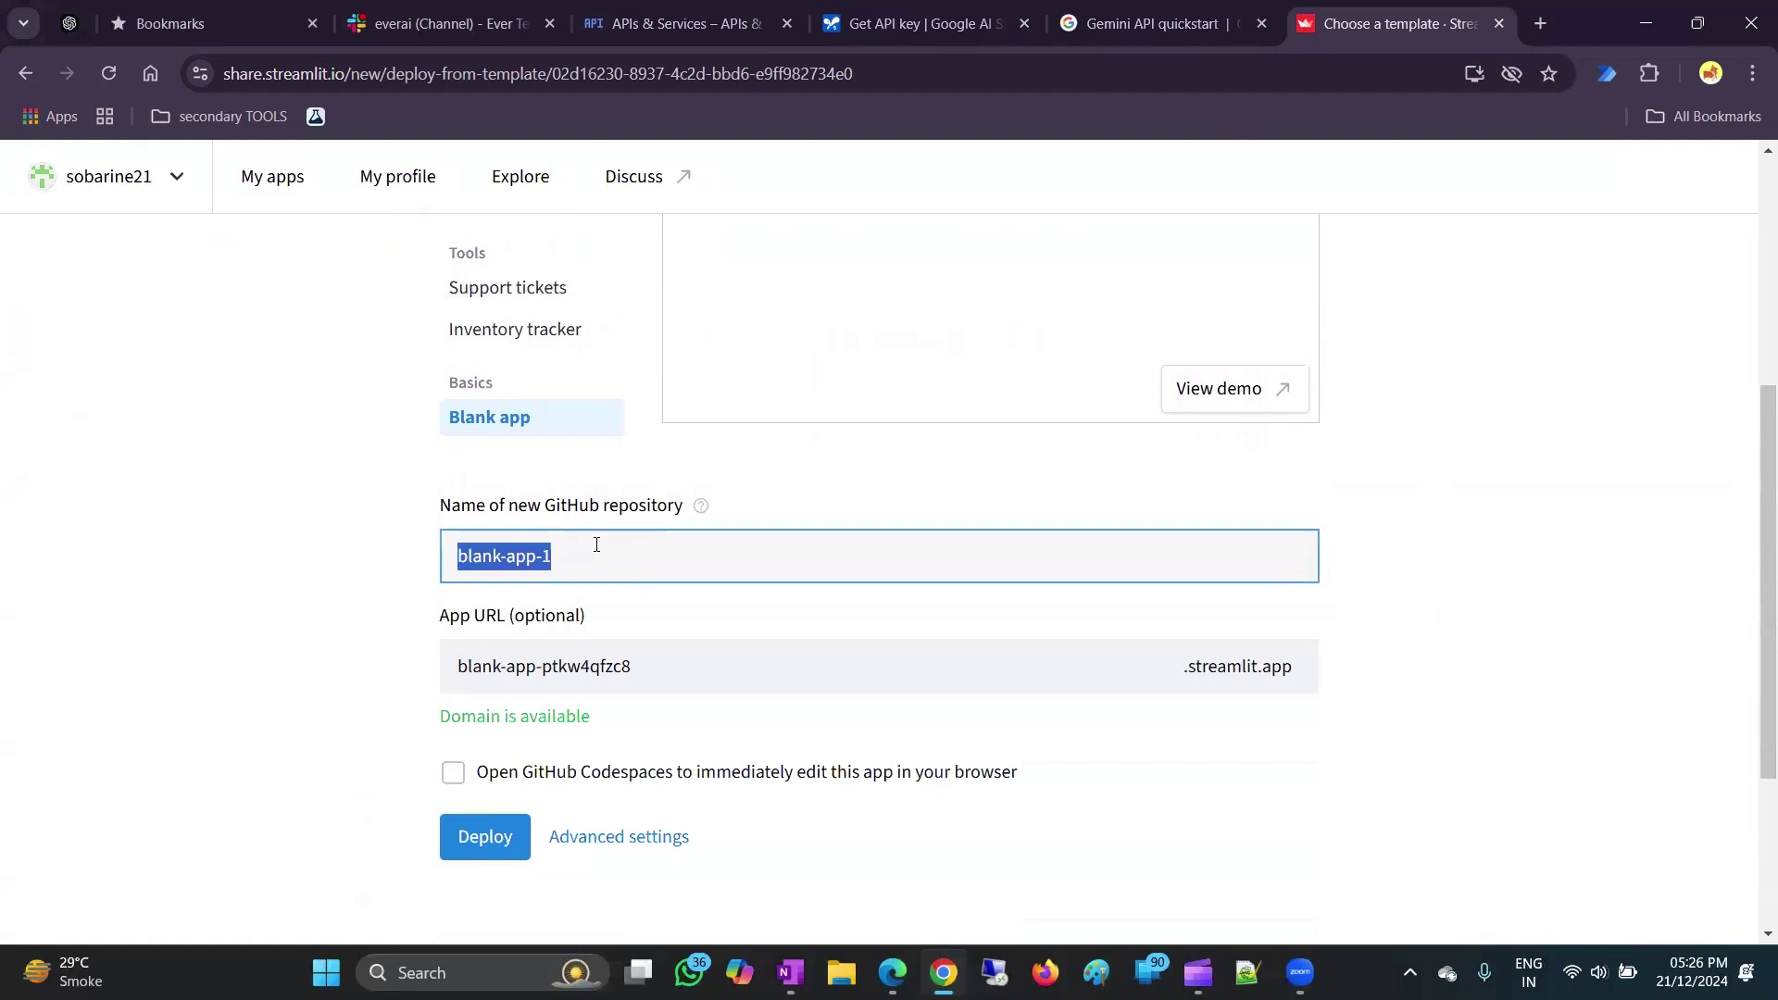
text(E)
key(Caps_Lock)
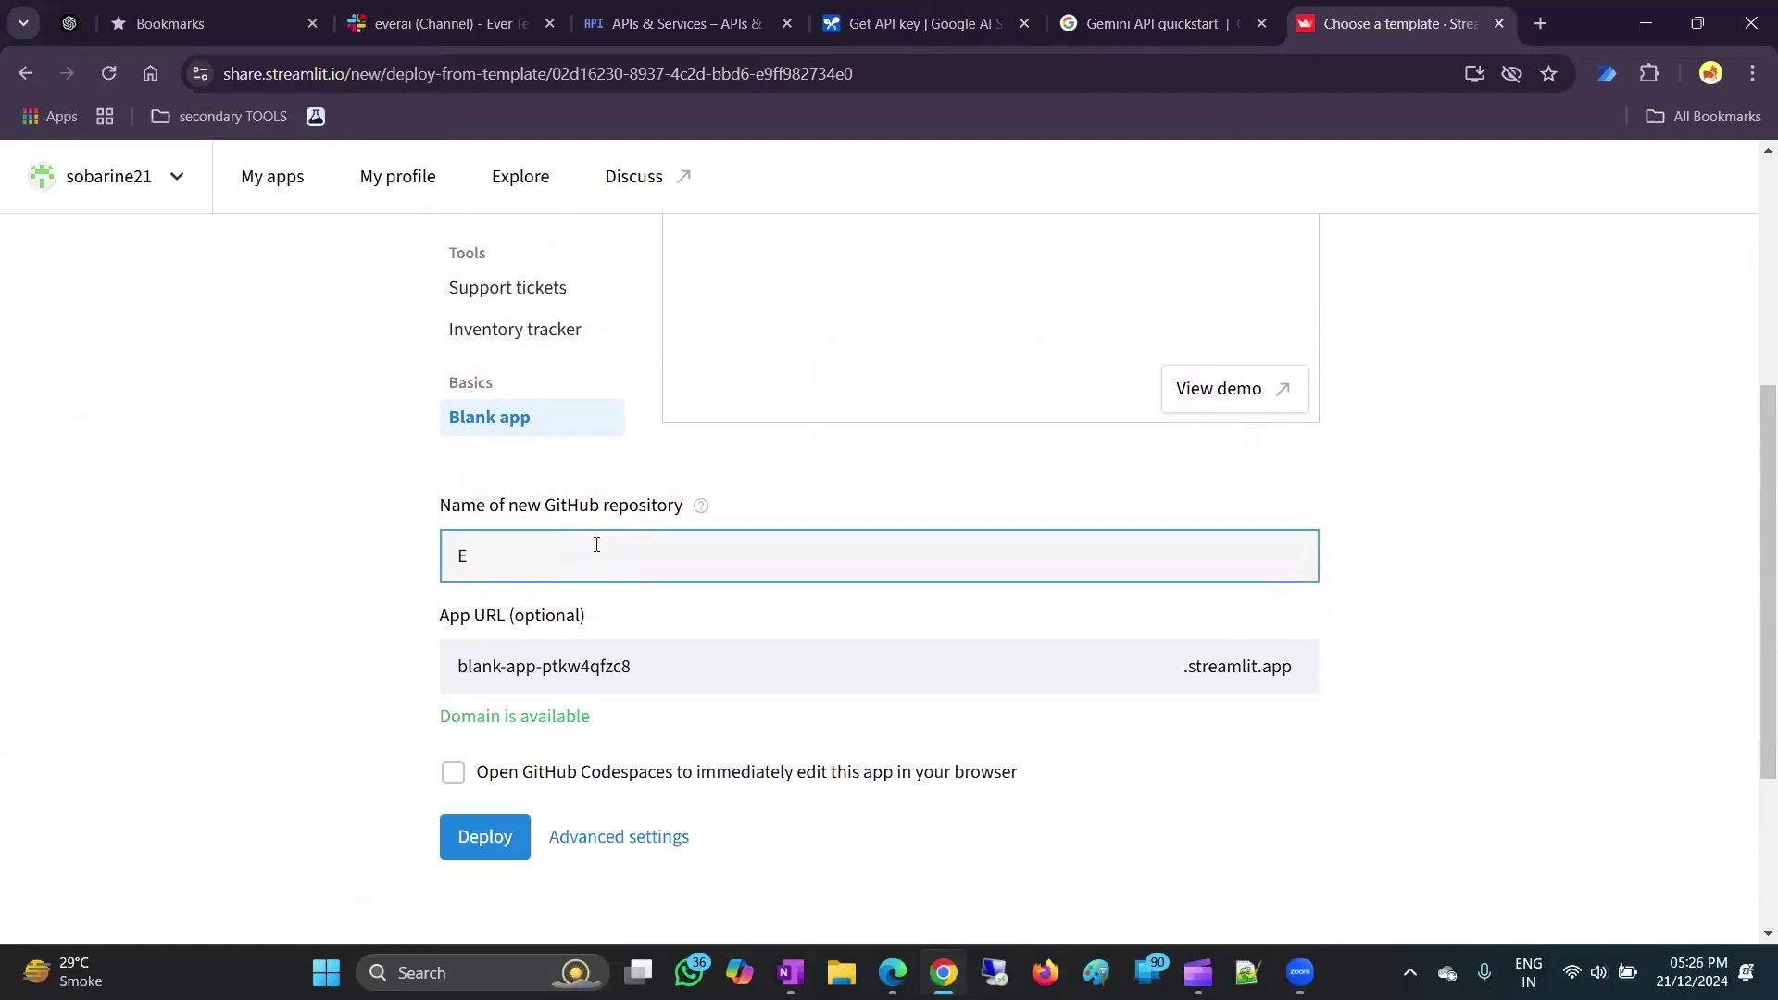
text(asy)
key(Caps_Lock)
text(AI)
key(Caps_Lock)
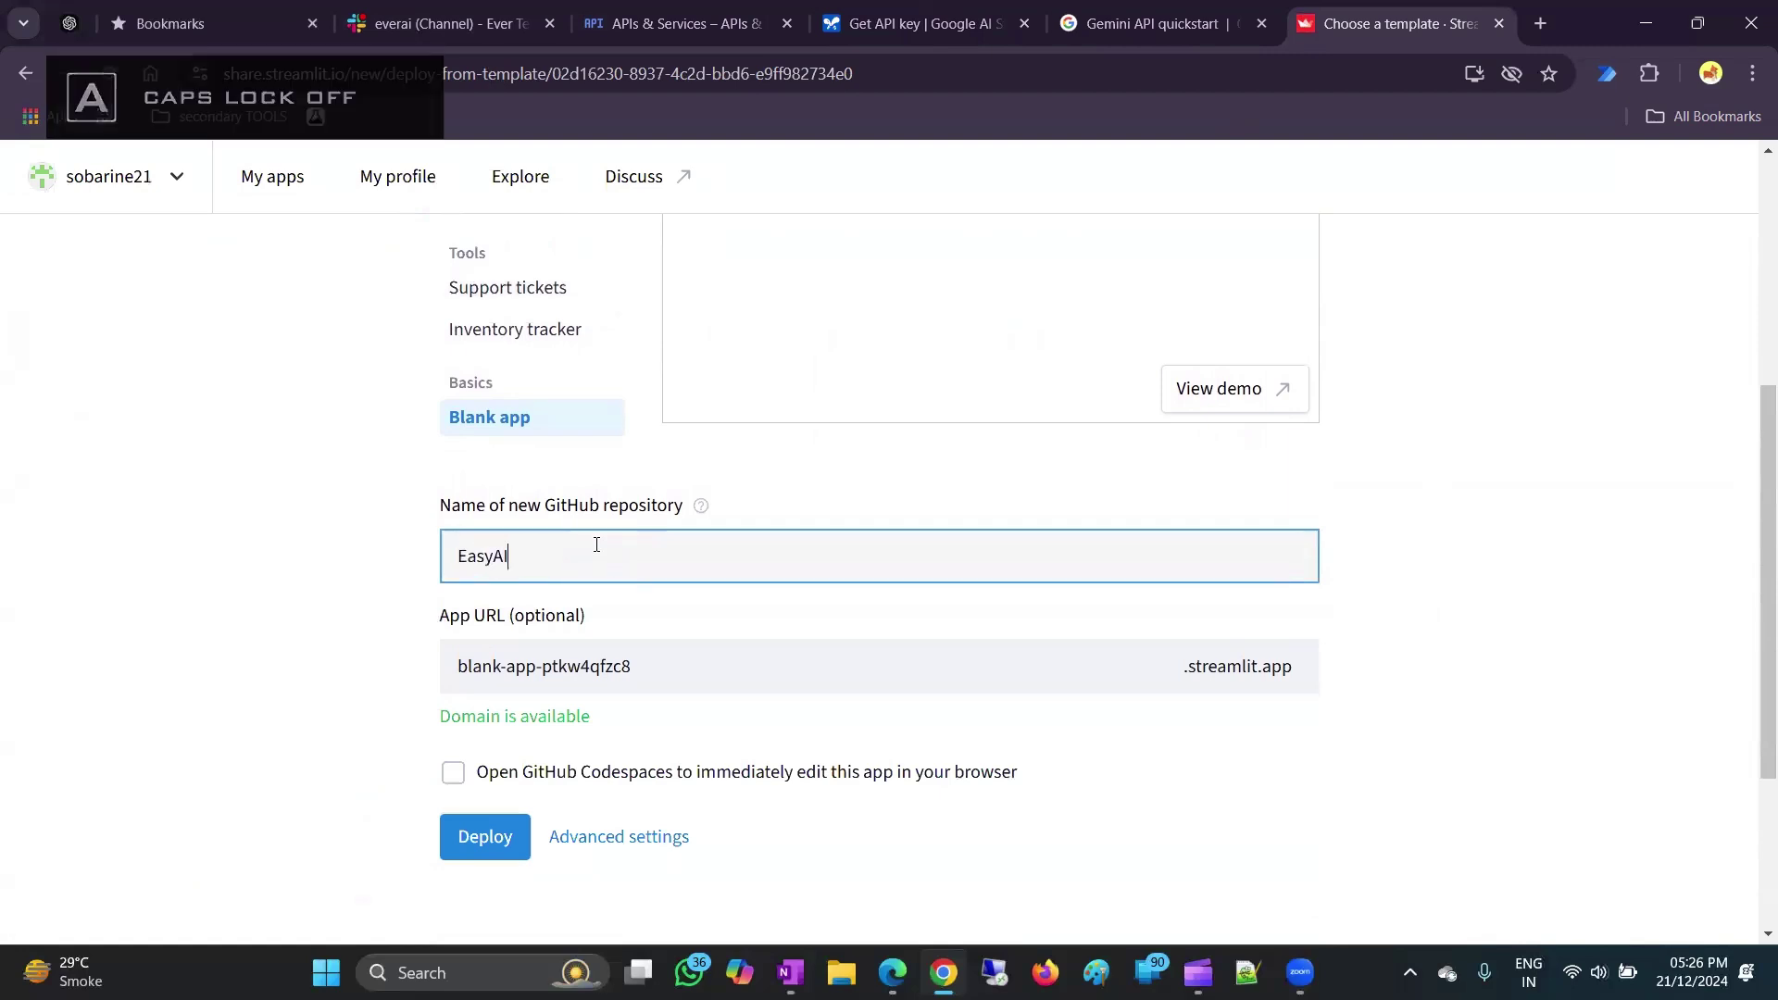
text(tech)
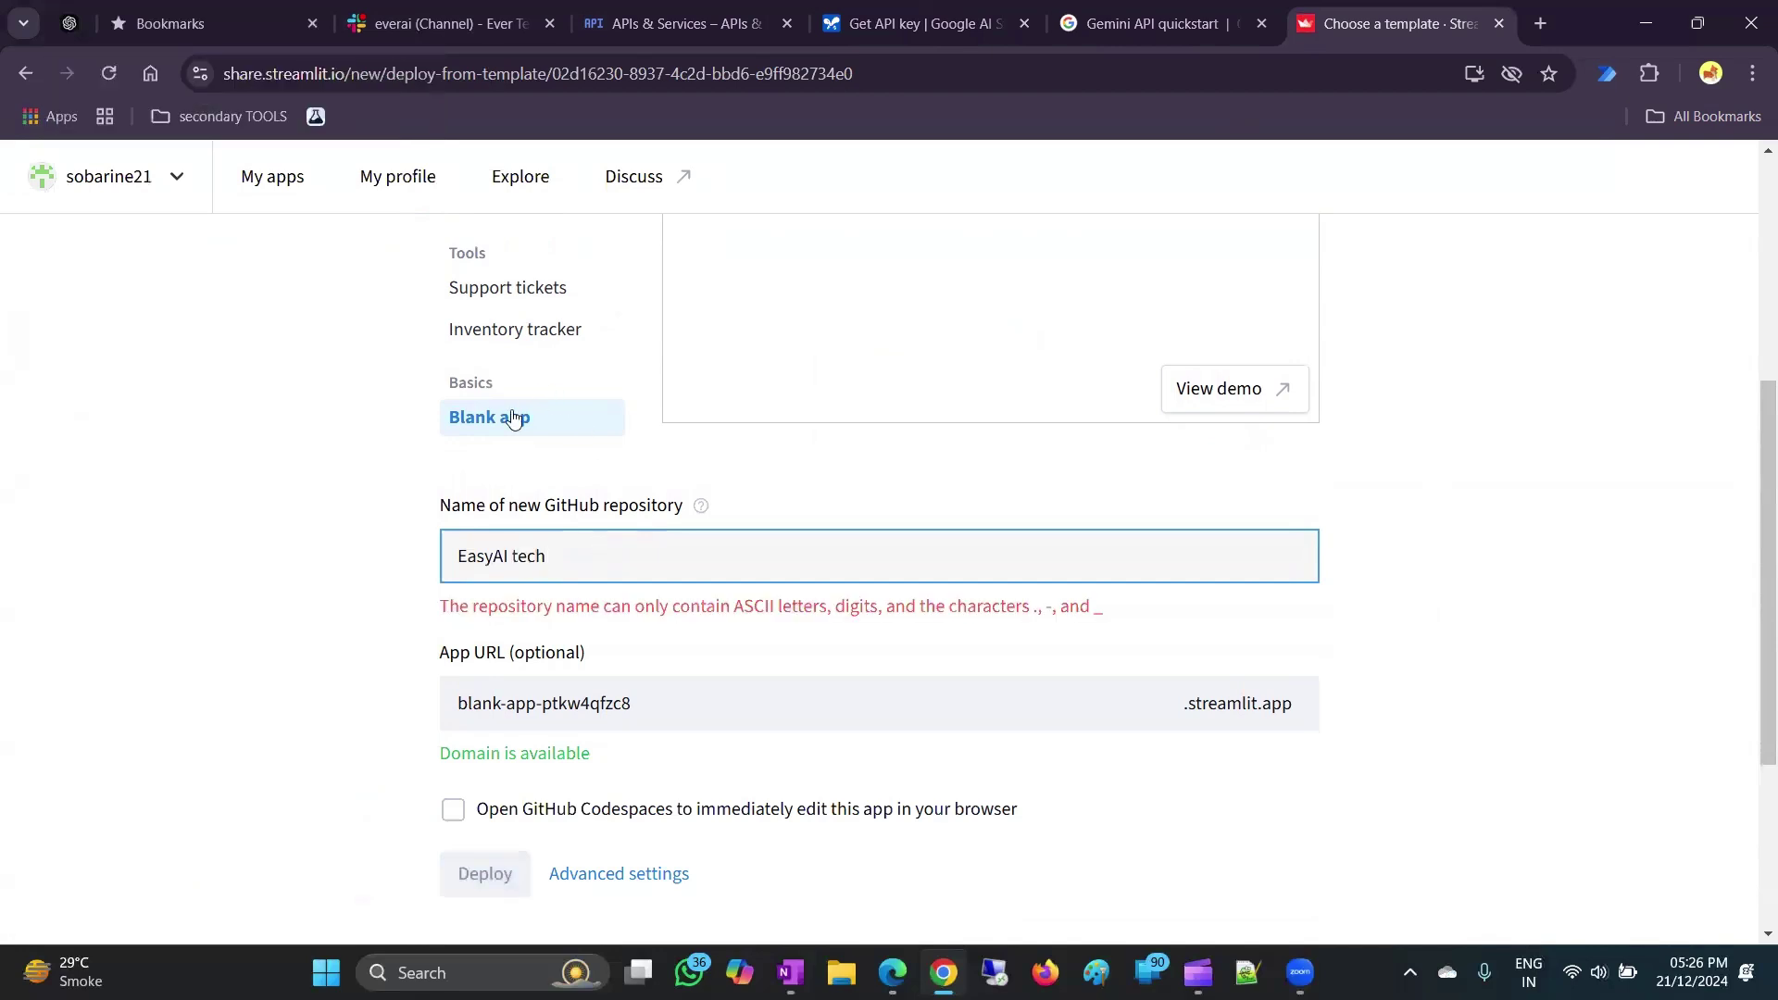
click(514, 555)
key(BackSpace)
Set the app URL to easyaitech and deploy the app.
click(537, 662)
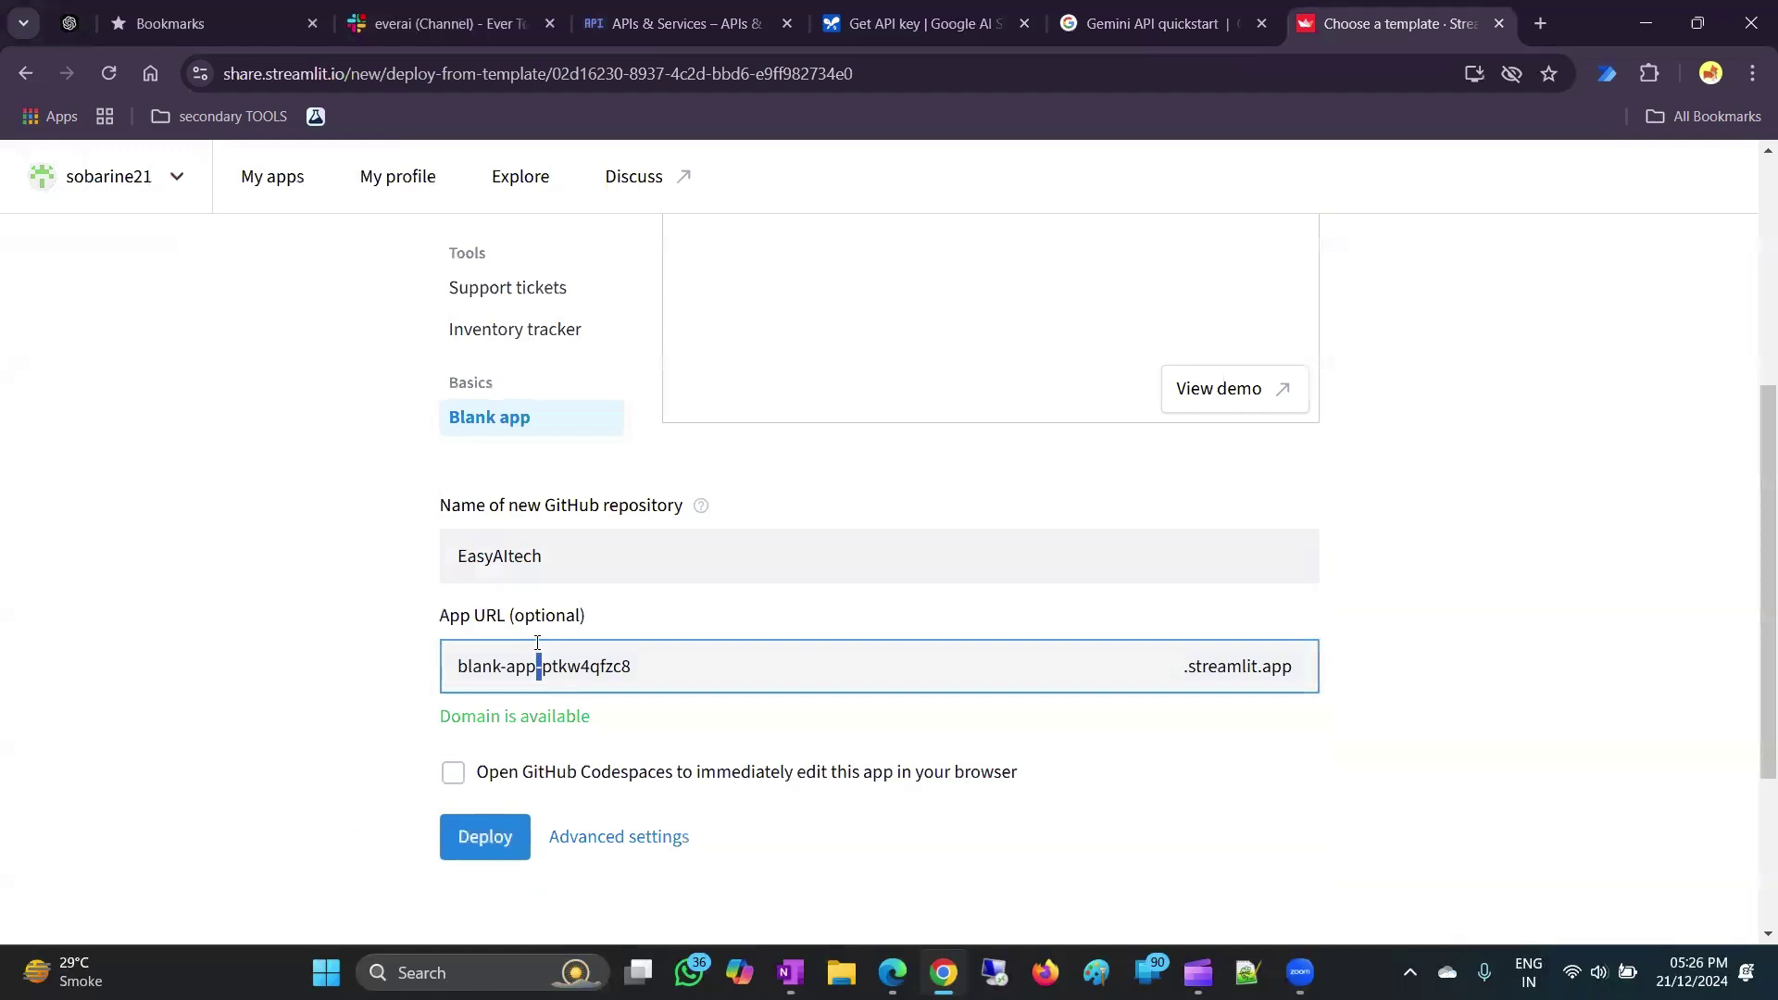
triple_click(537, 642)
text(easy)
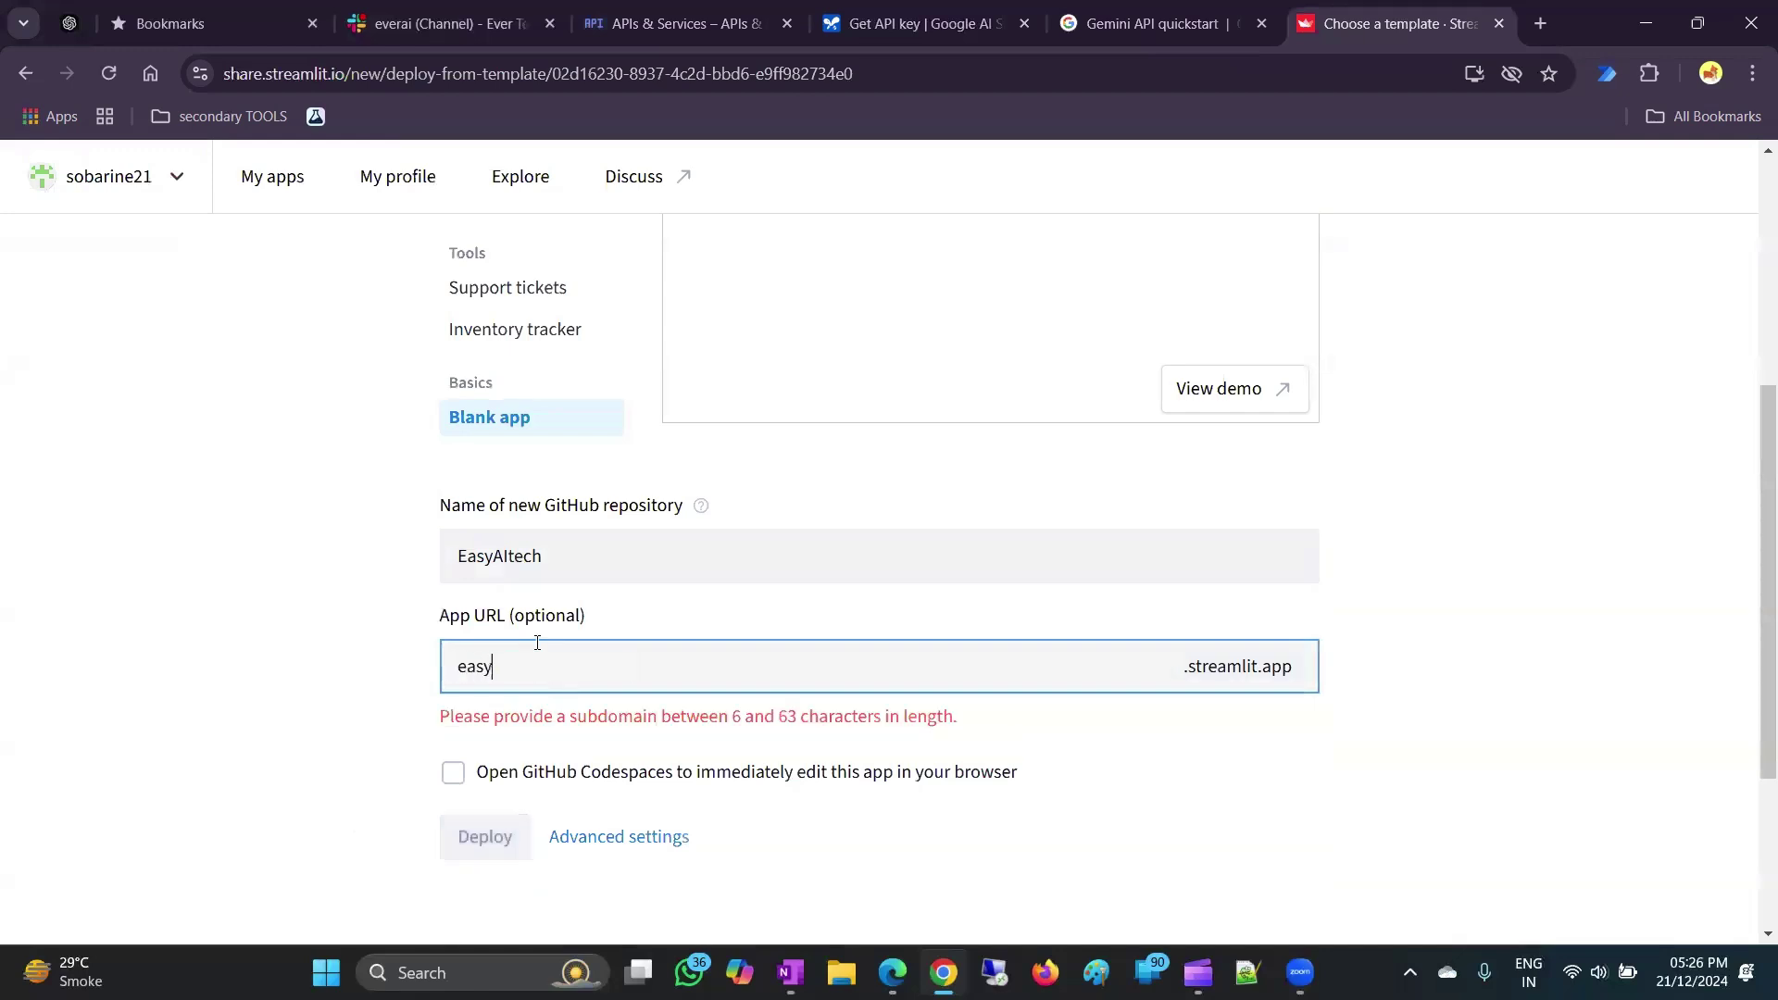
text(aitech)
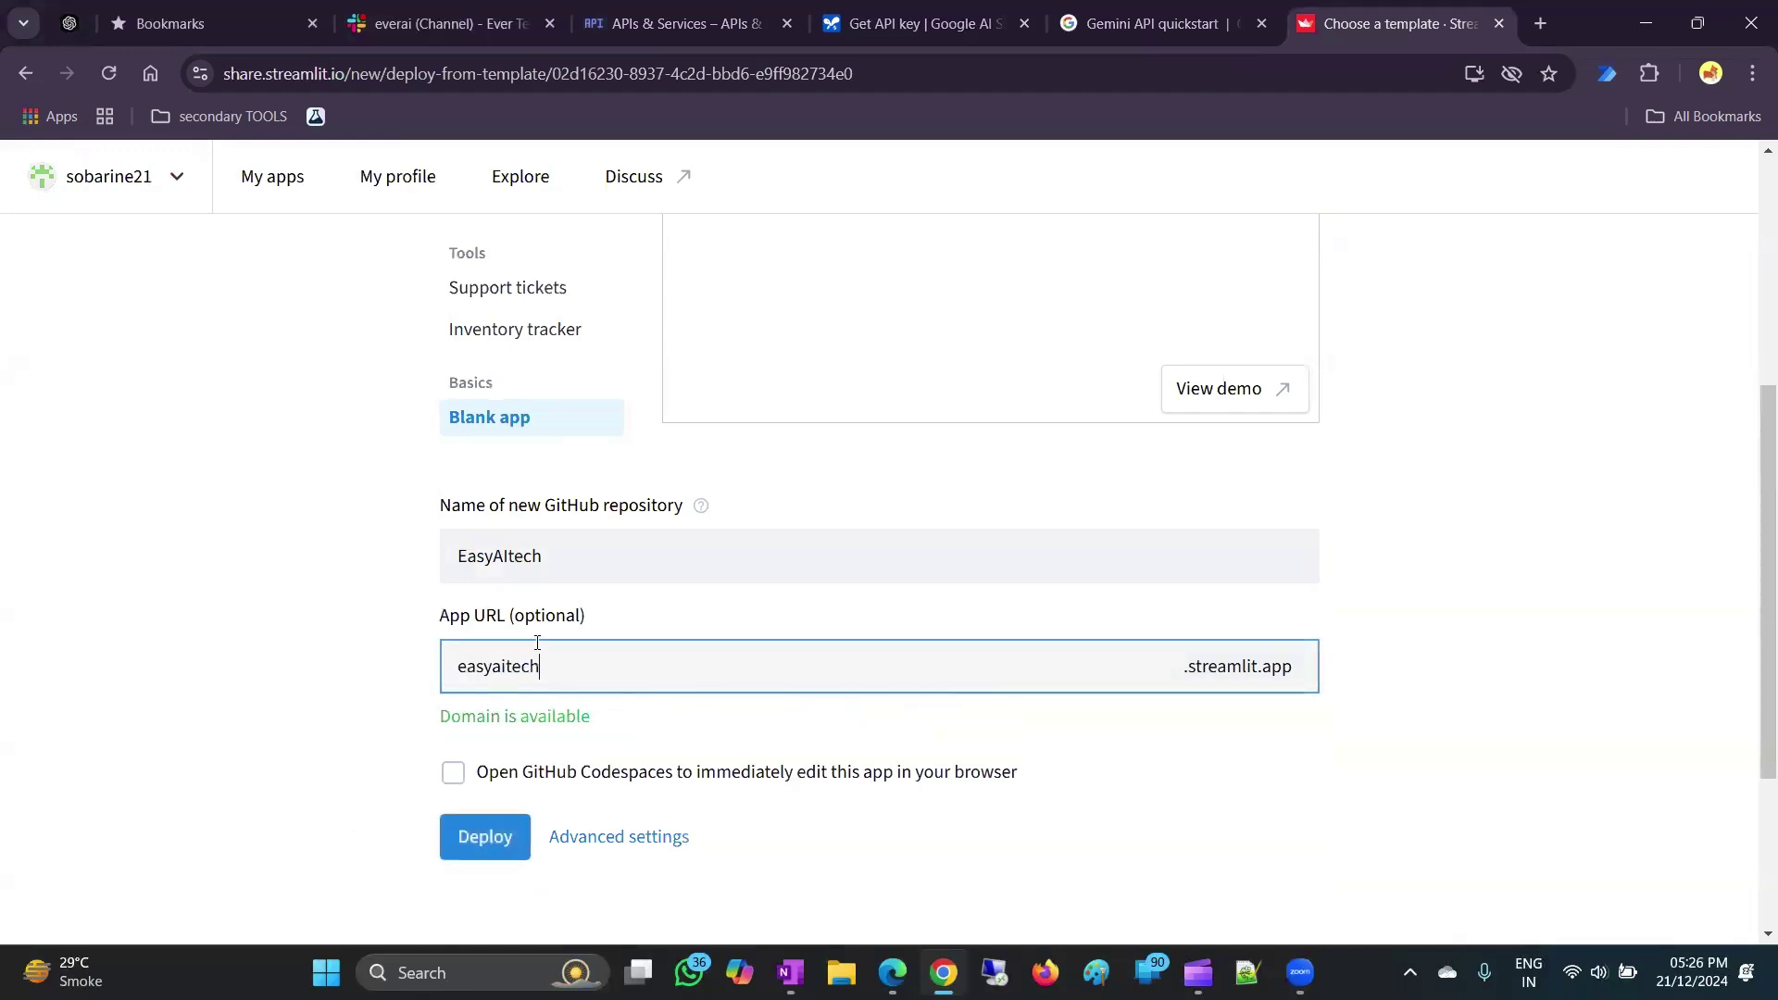
click(474, 841)
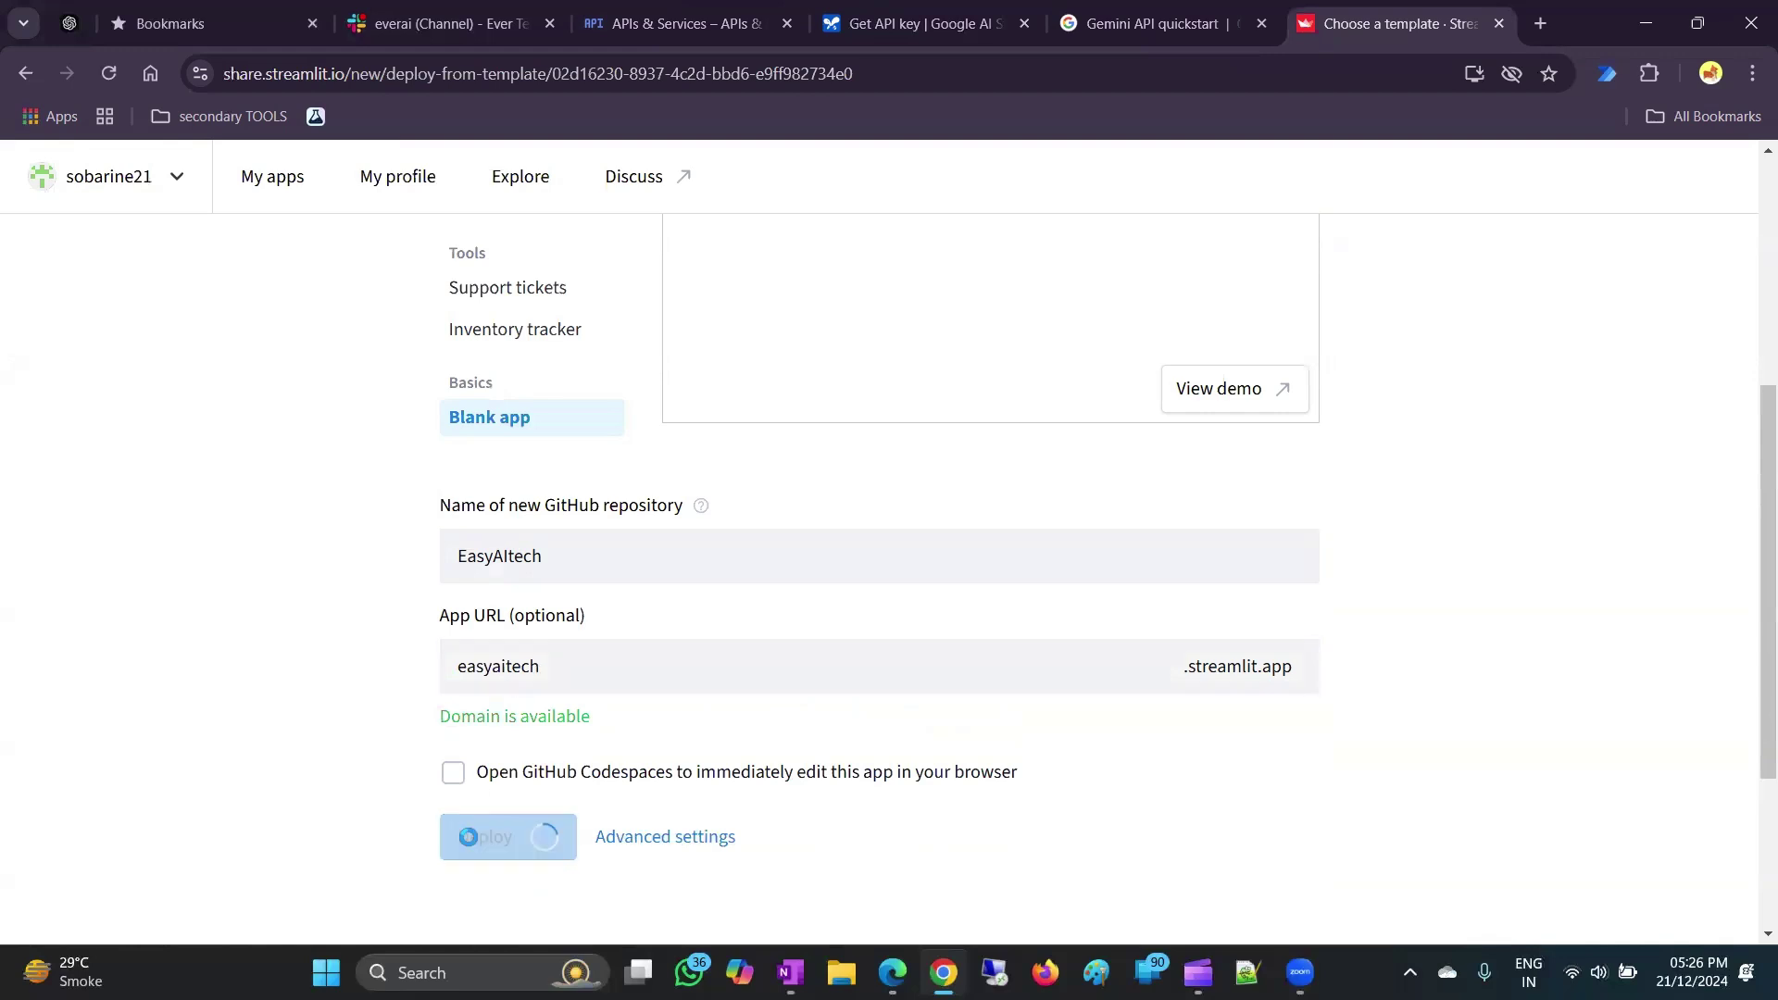
Open GitHub in a new tab, and return to the deploying Streamlit app to show its deployment logs.
click(1544, 15)
text(git)
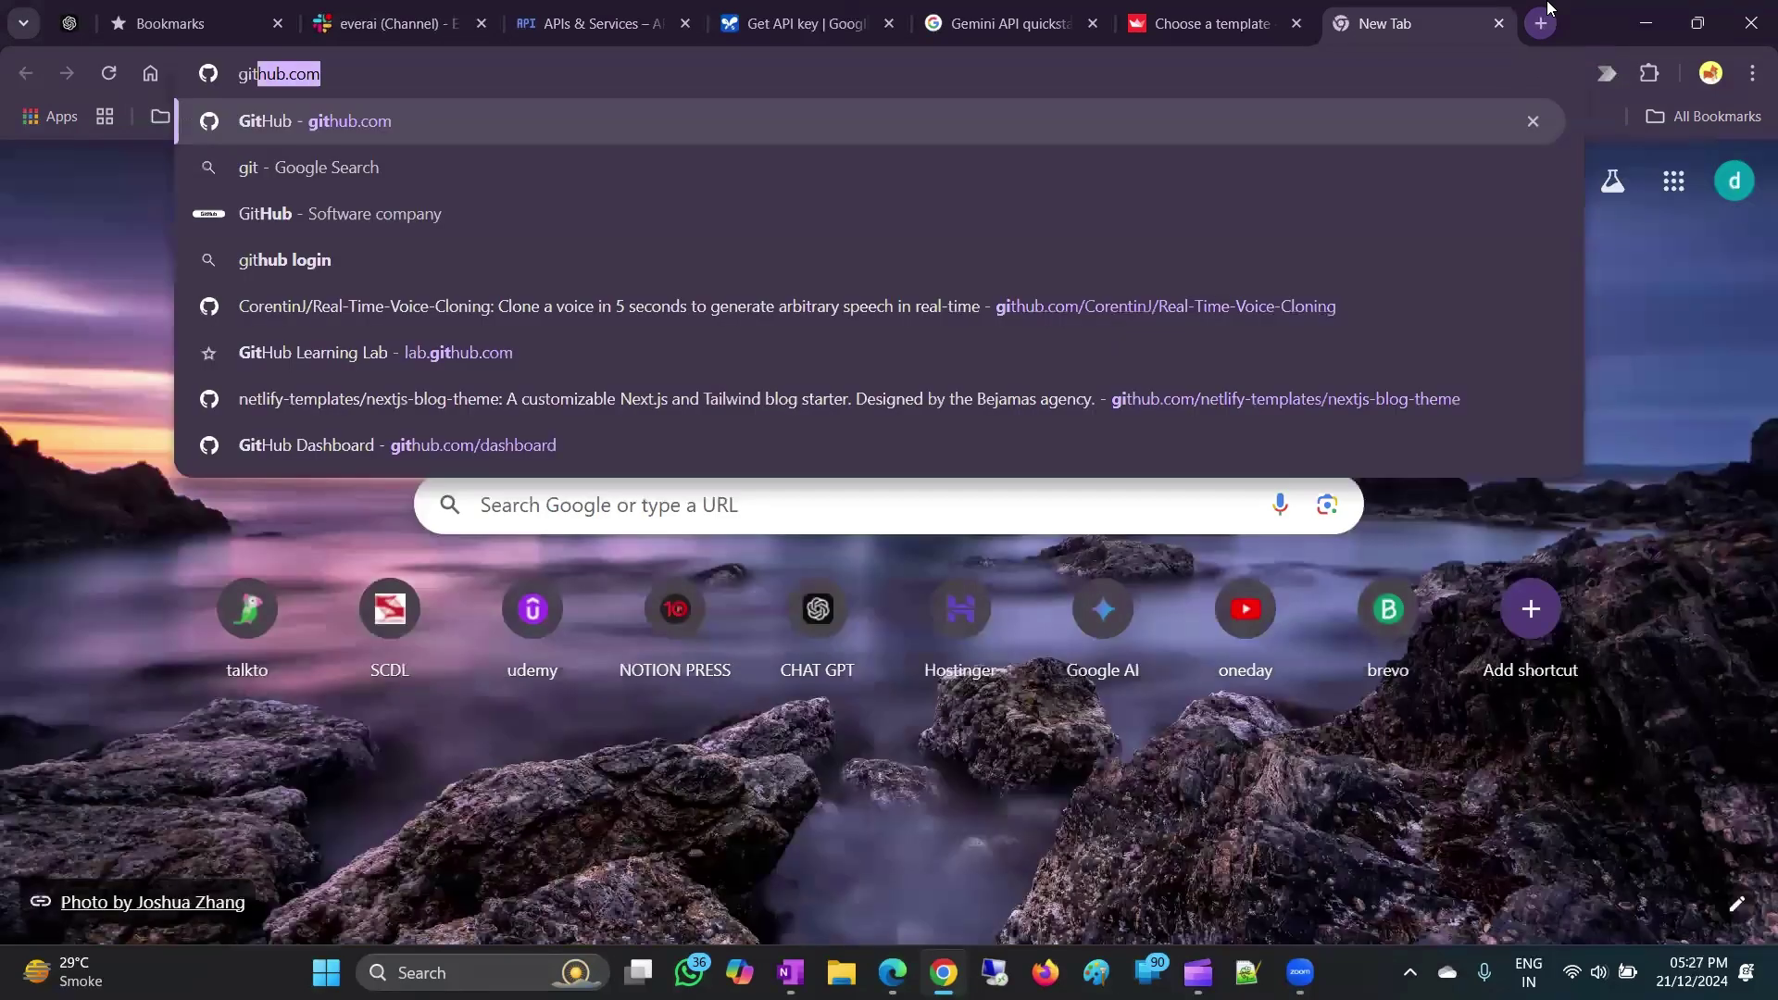
key(Return)
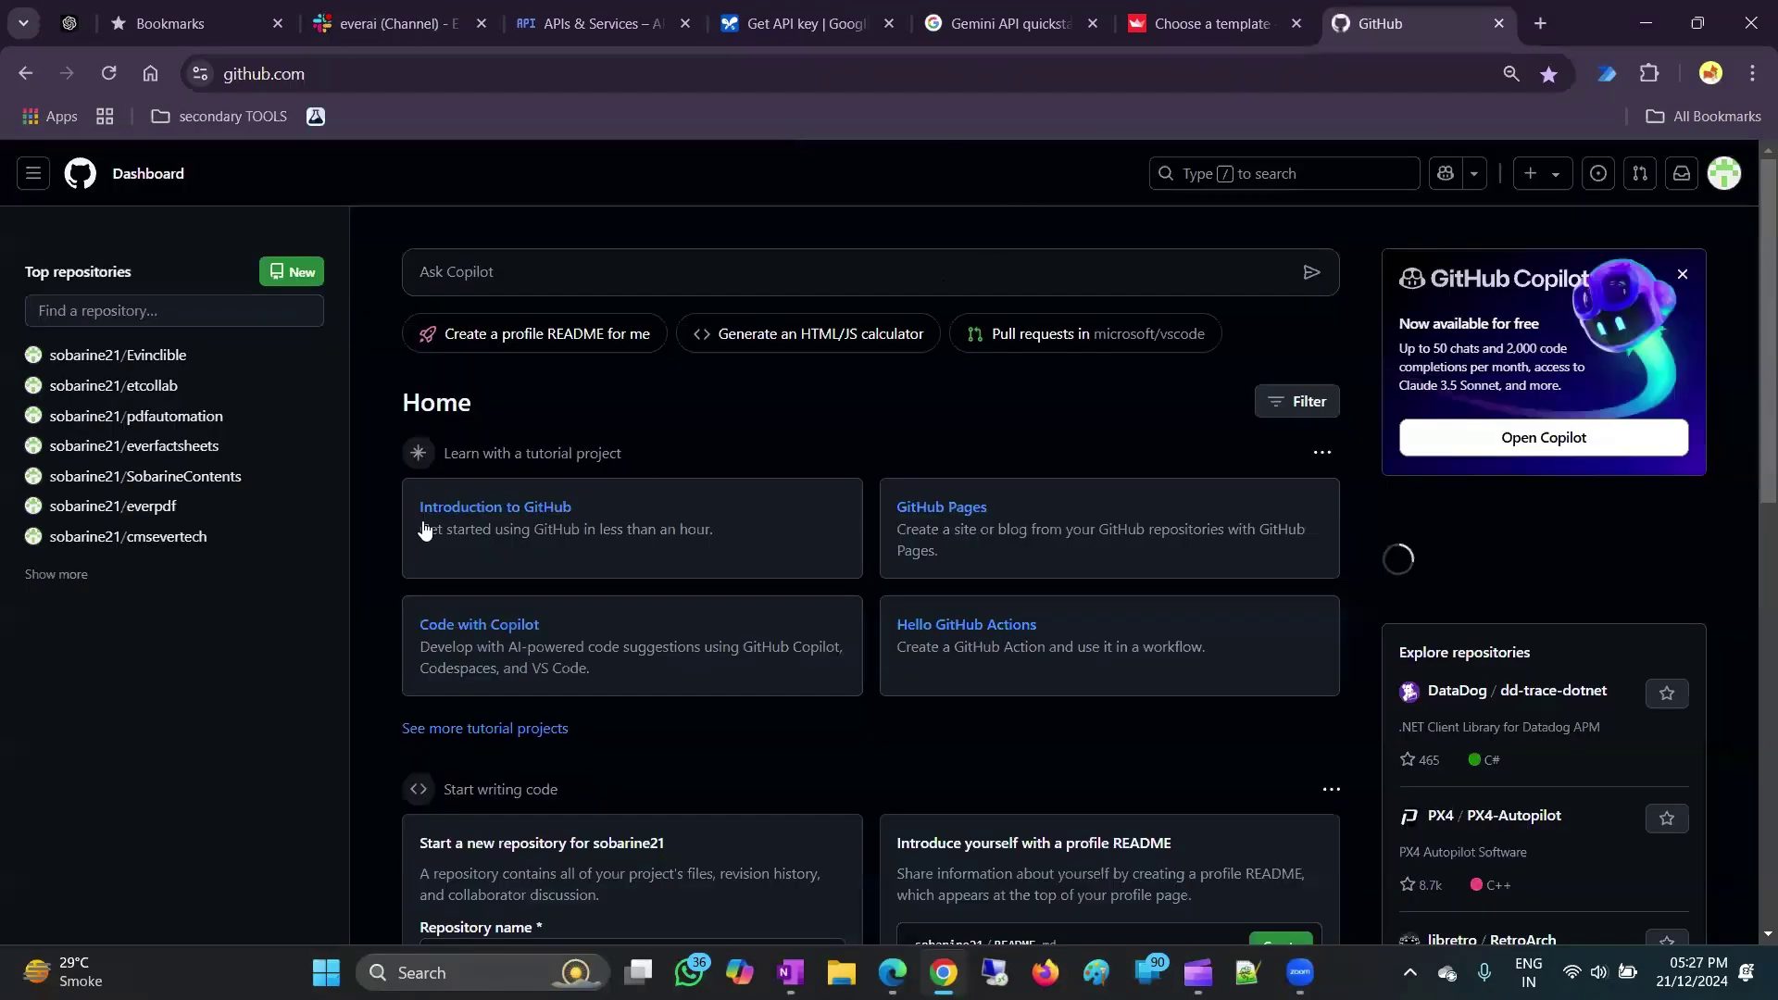
key(ctrl+shift+Tab)
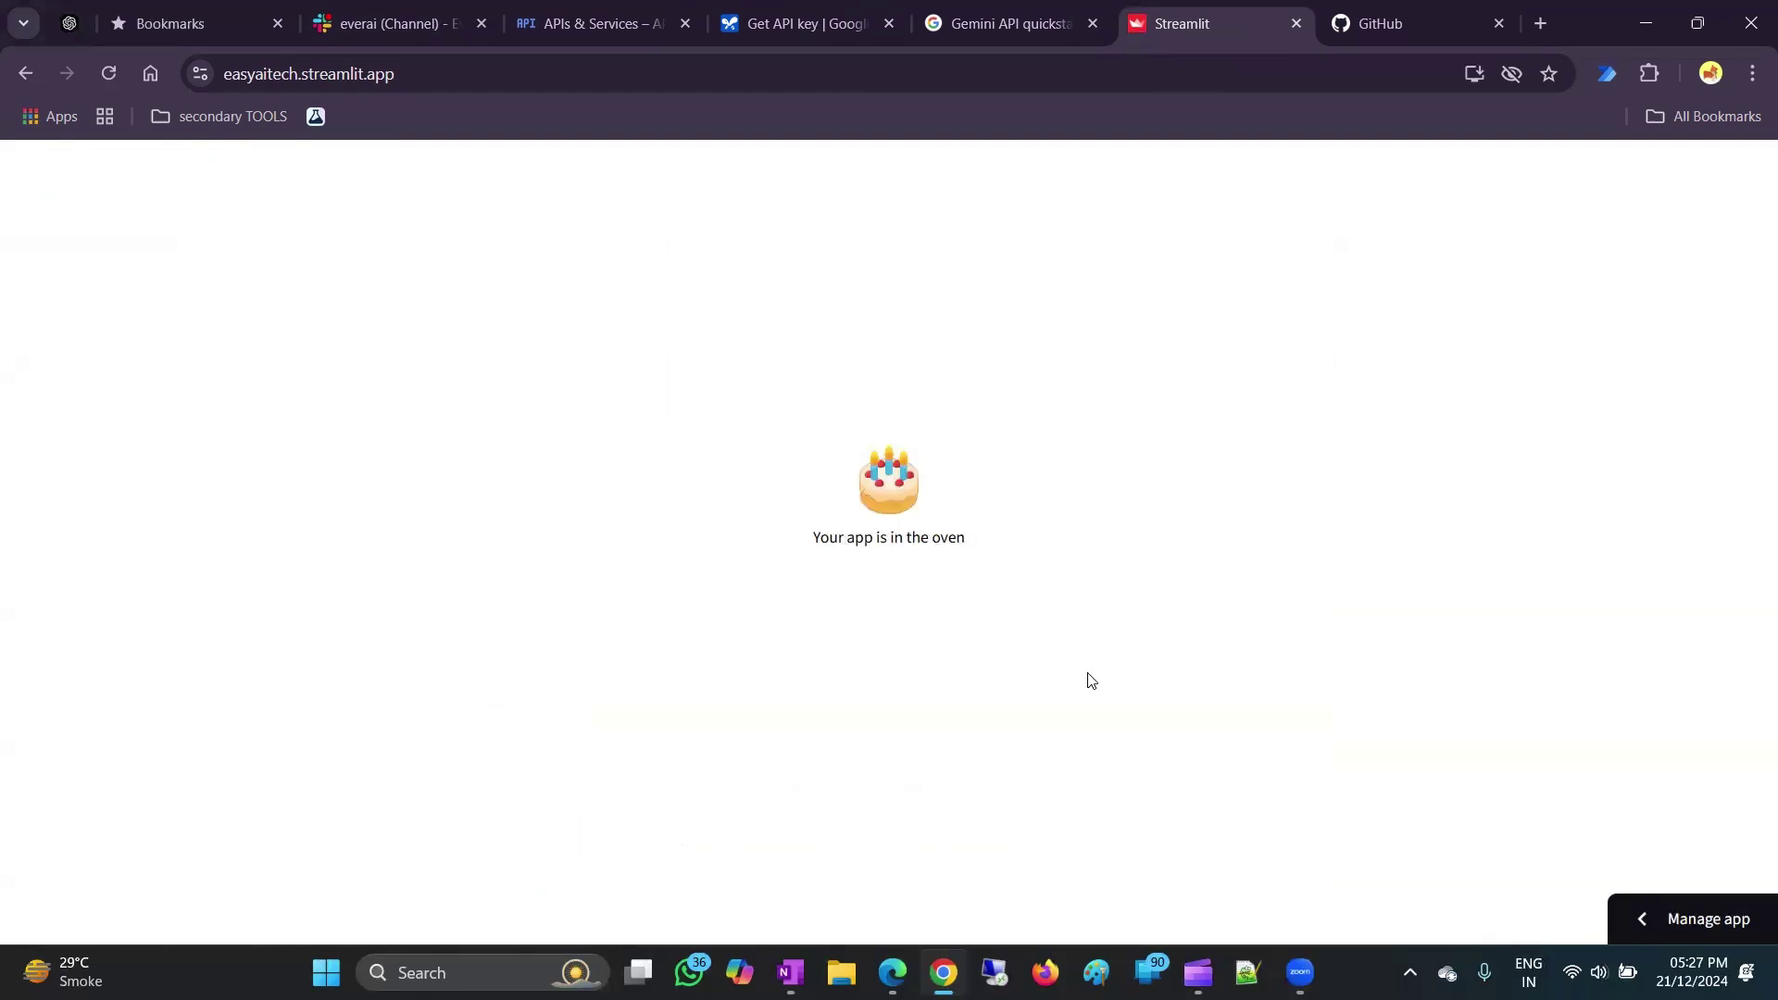
click(1645, 933)
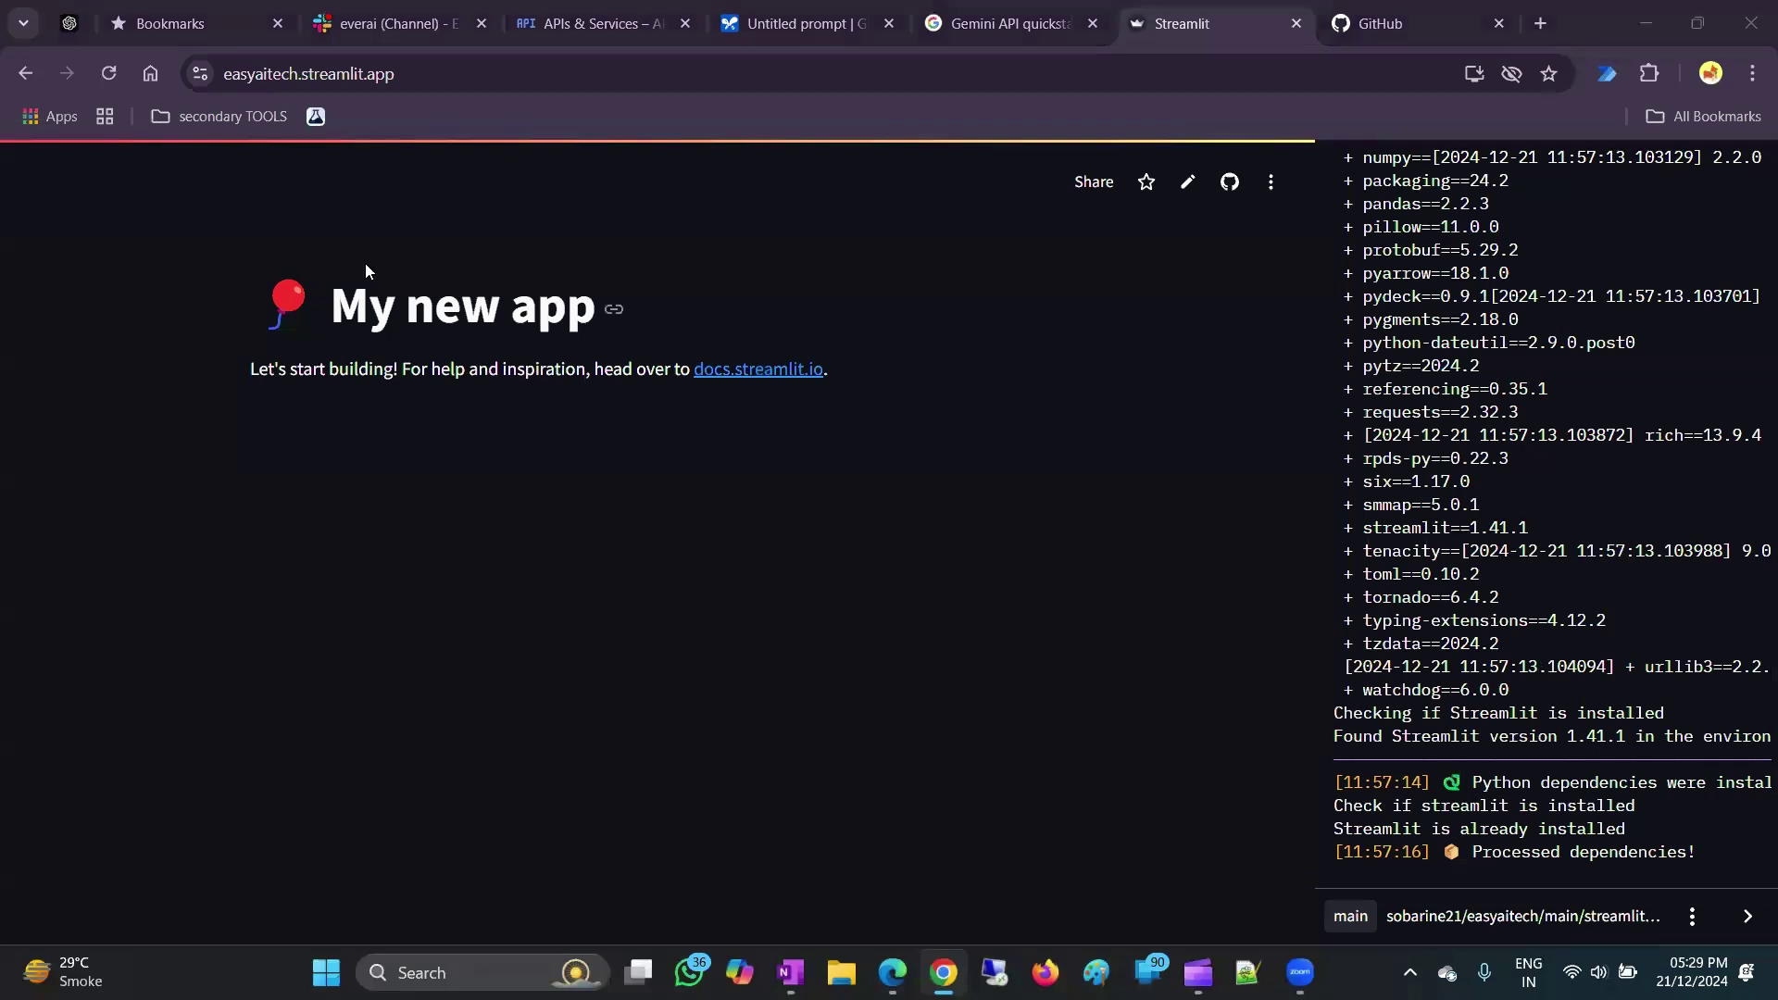
Reload the GitHub dashboard, expand the full repository list and open the EasyAItech repository.
drag(426, 74, 215, 43)
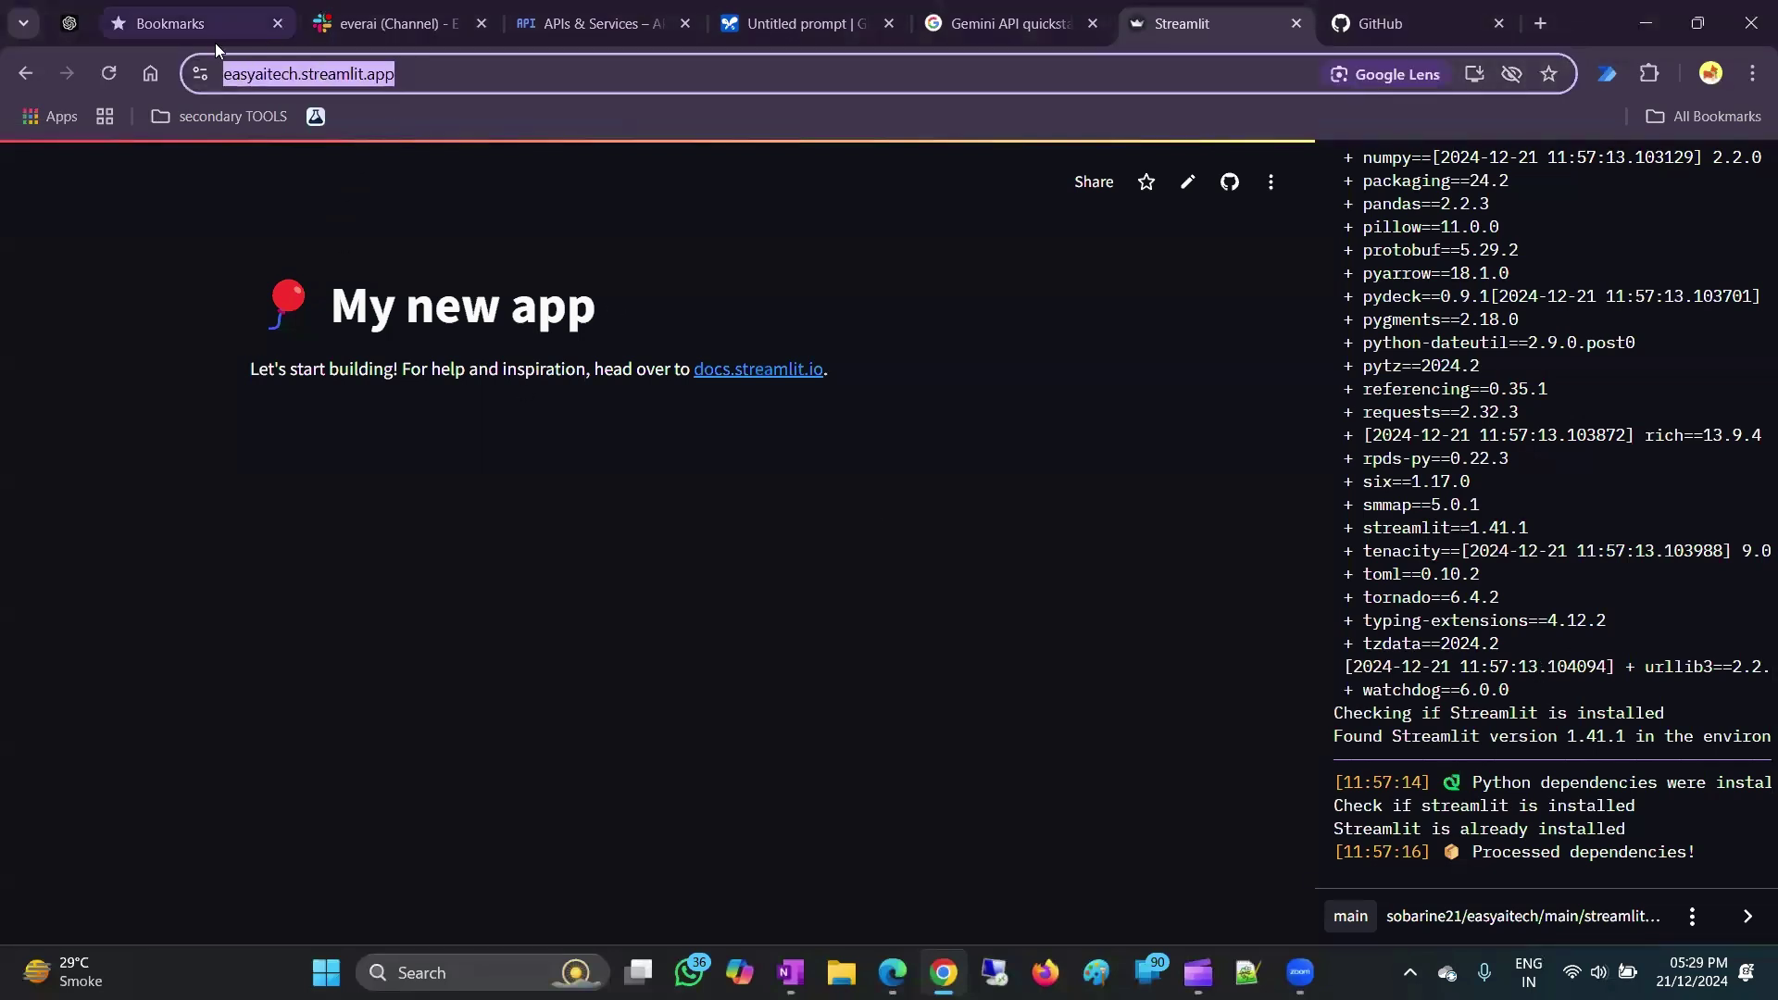
right_click(1466, 9)
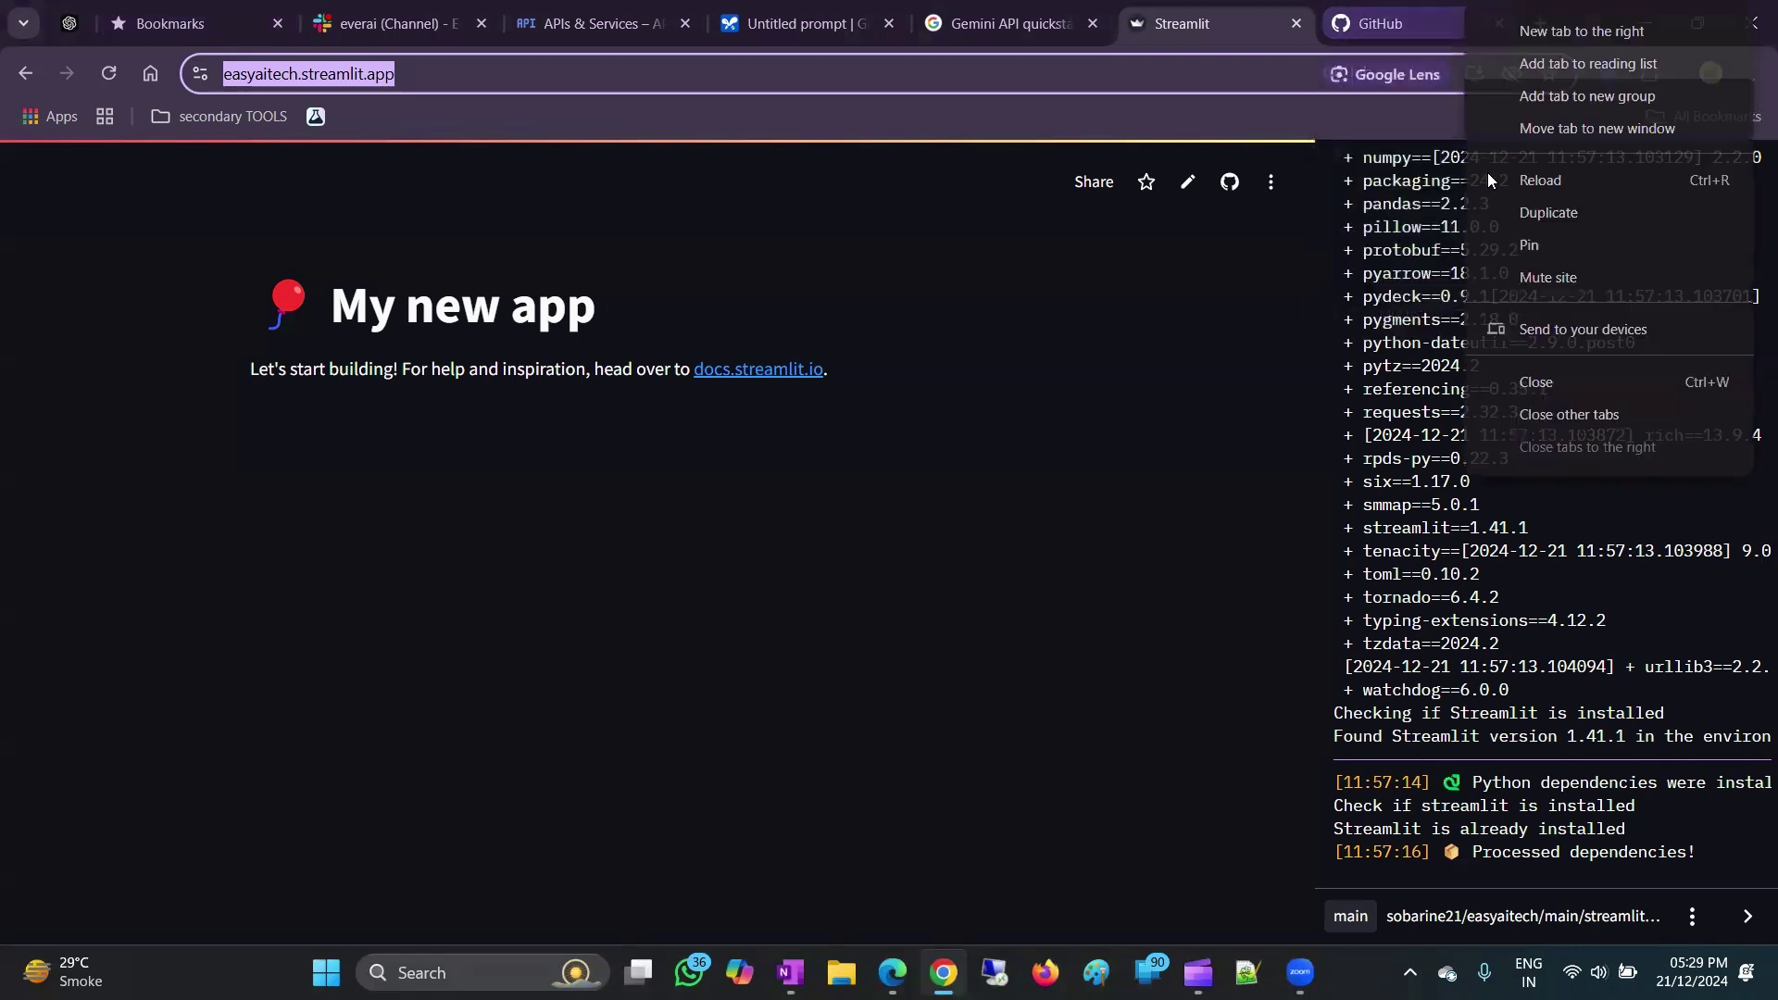
click(1557, 177)
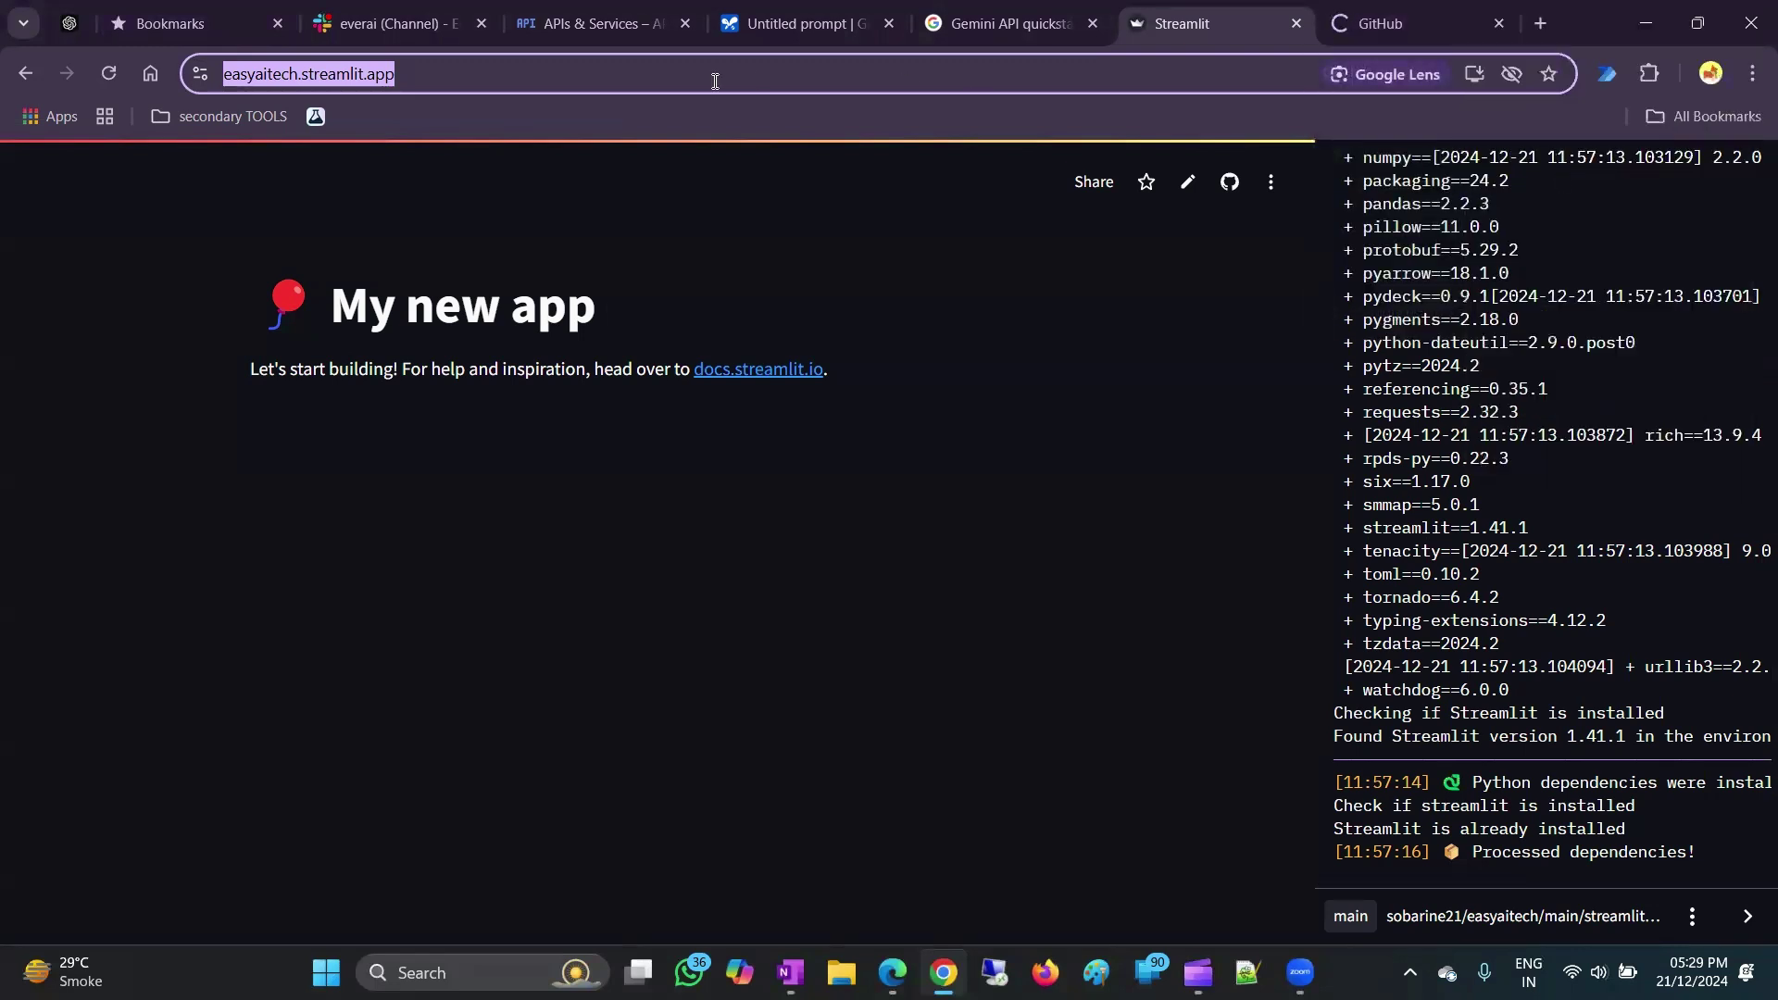
click(1336, 9)
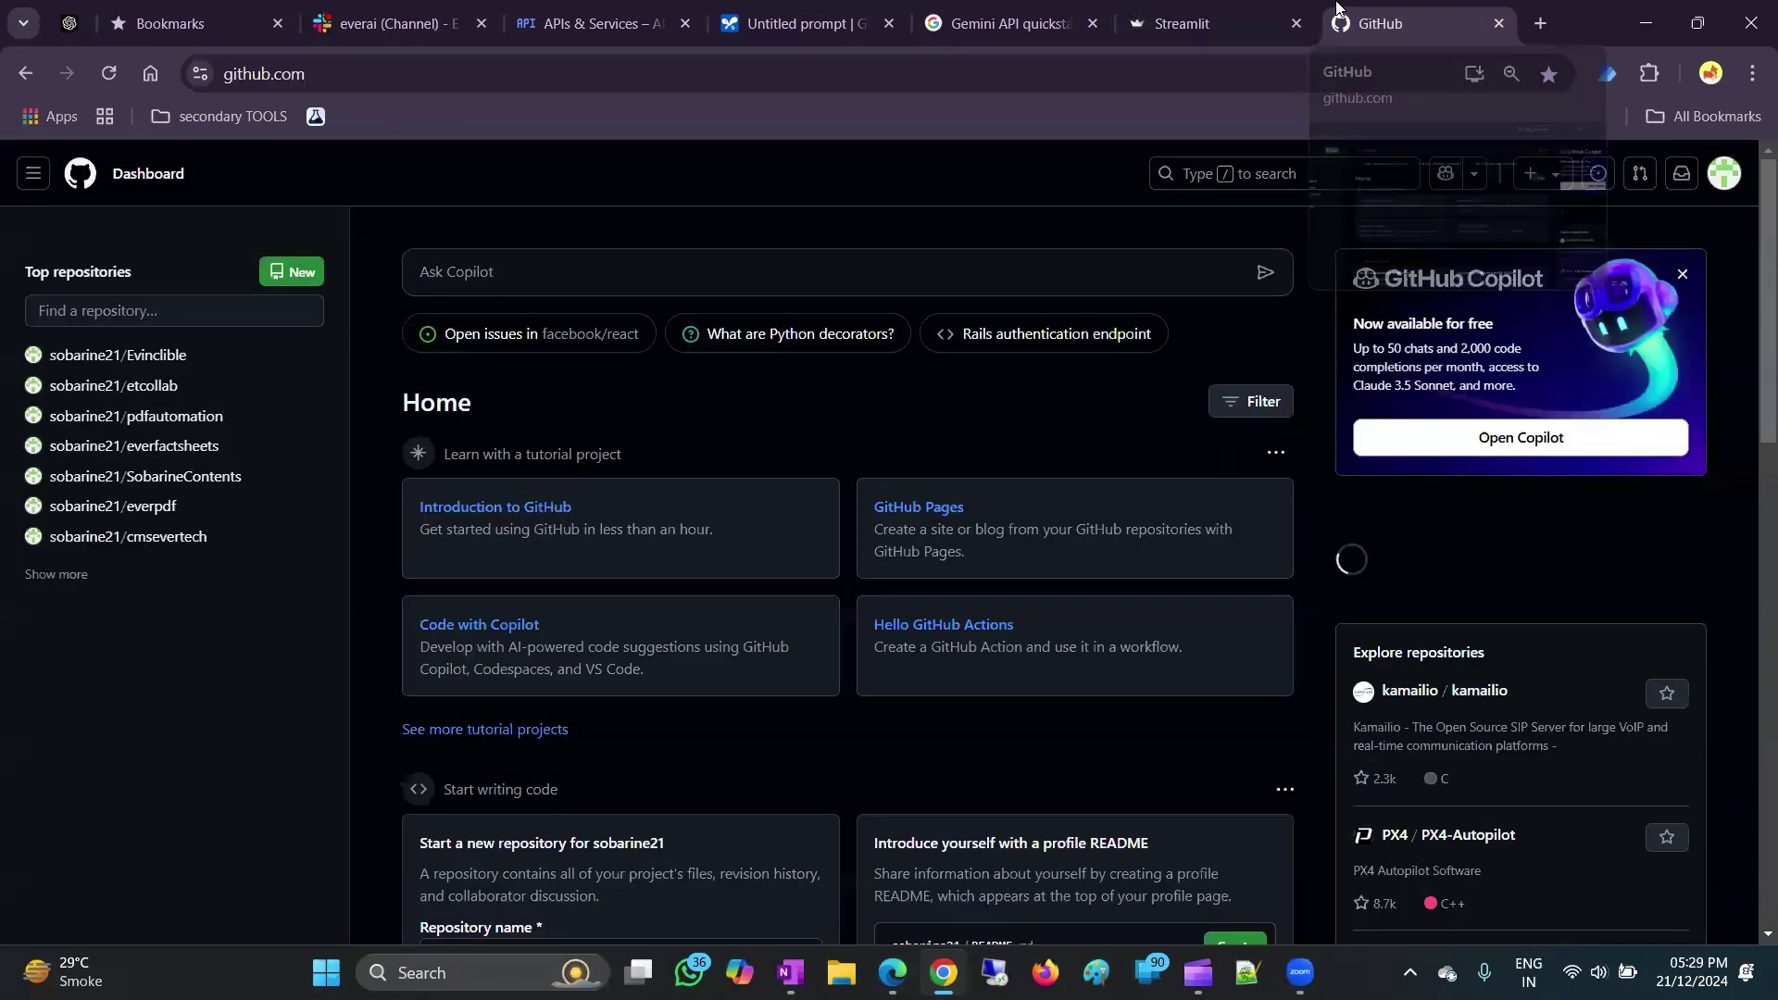
click(55, 574)
scroll(146, 781, down, 8)
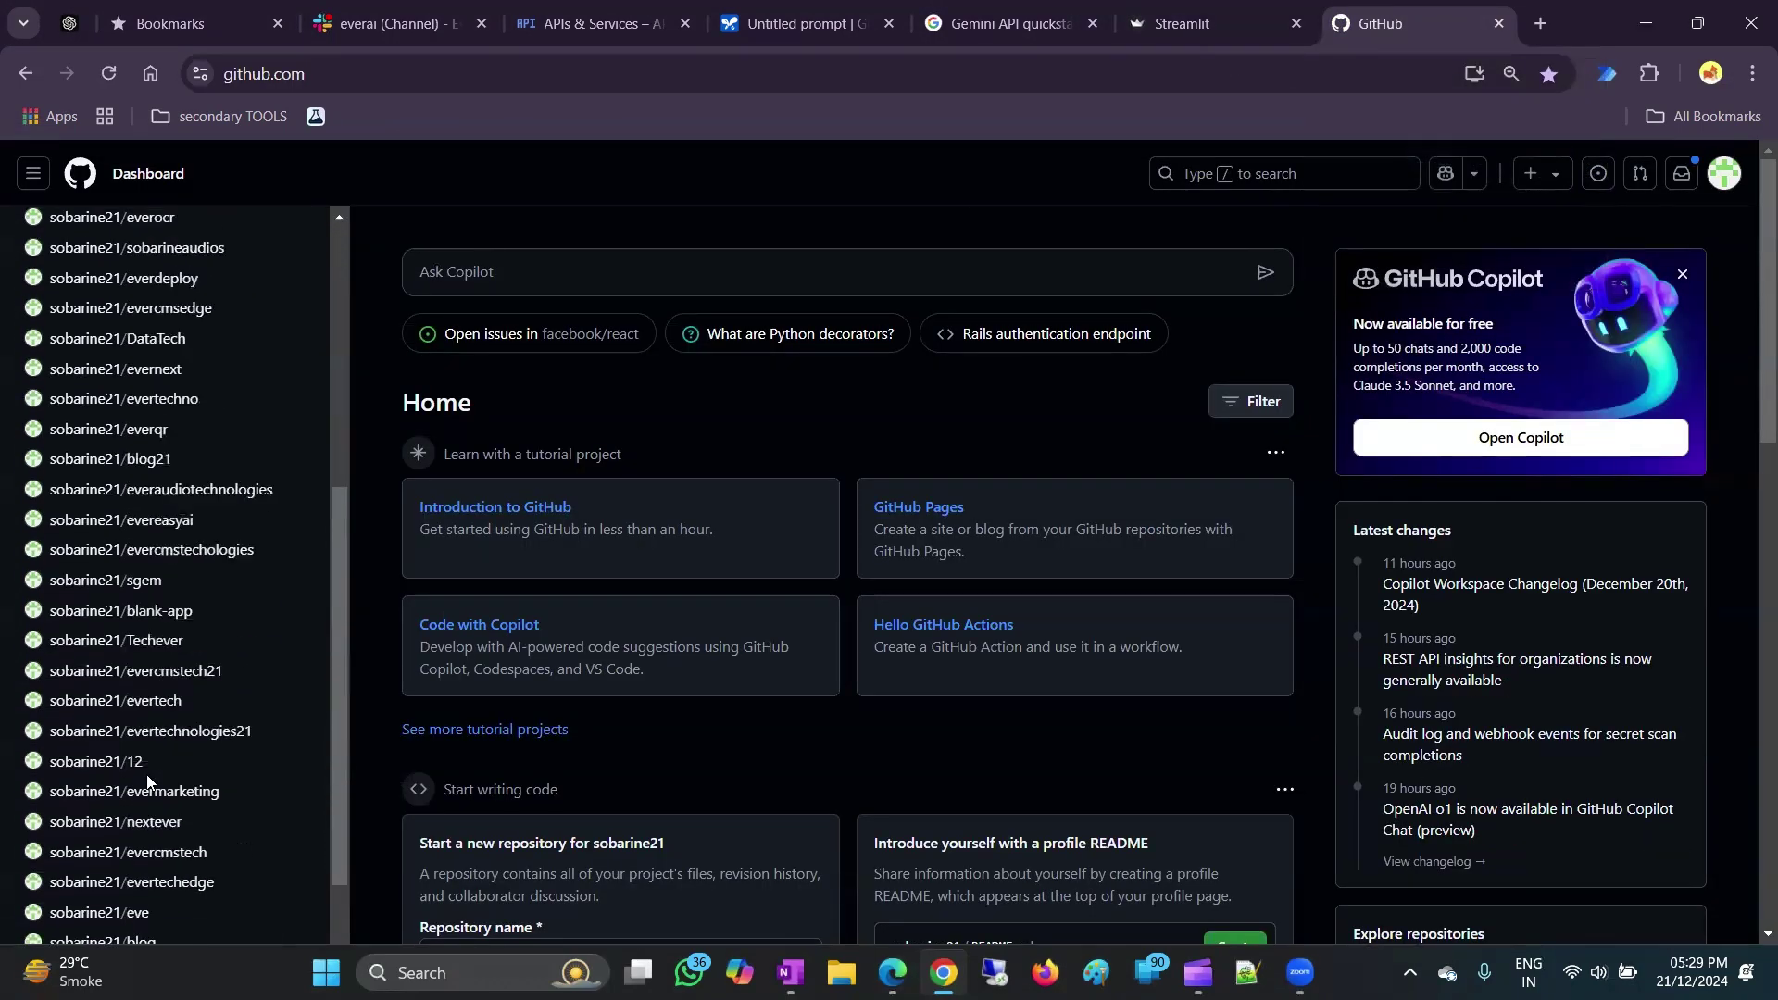
scroll(339, 819, down, 1)
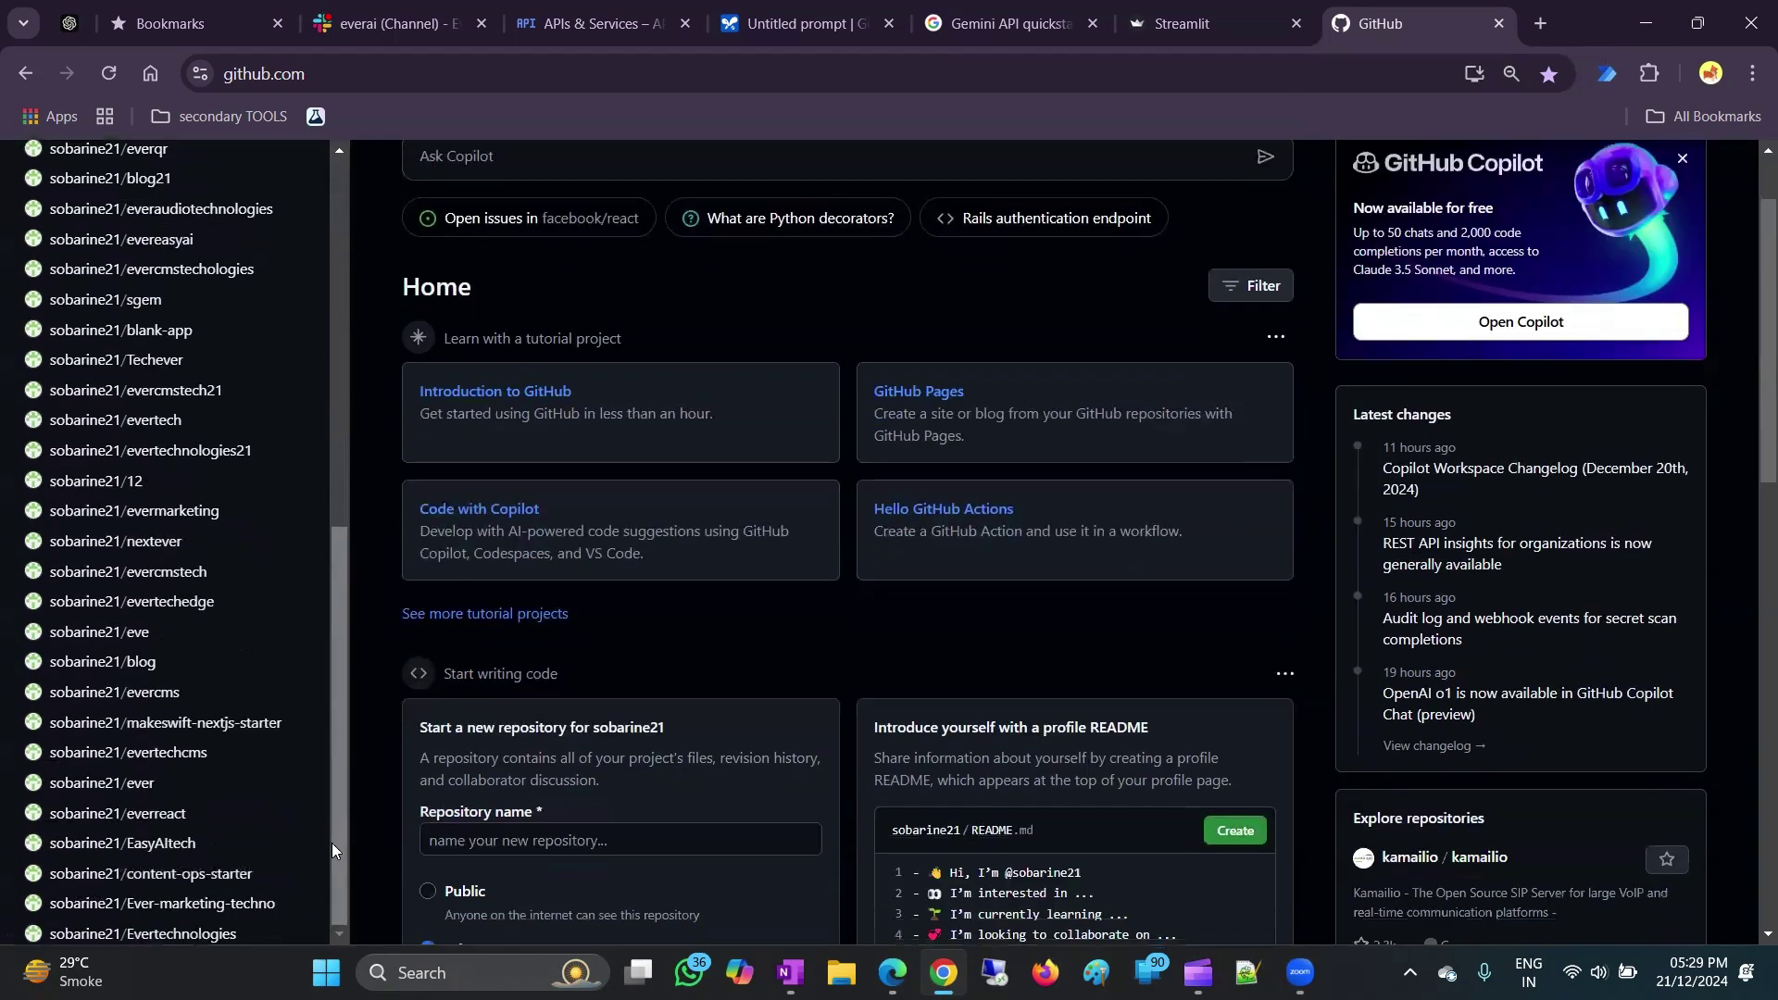
click(165, 846)
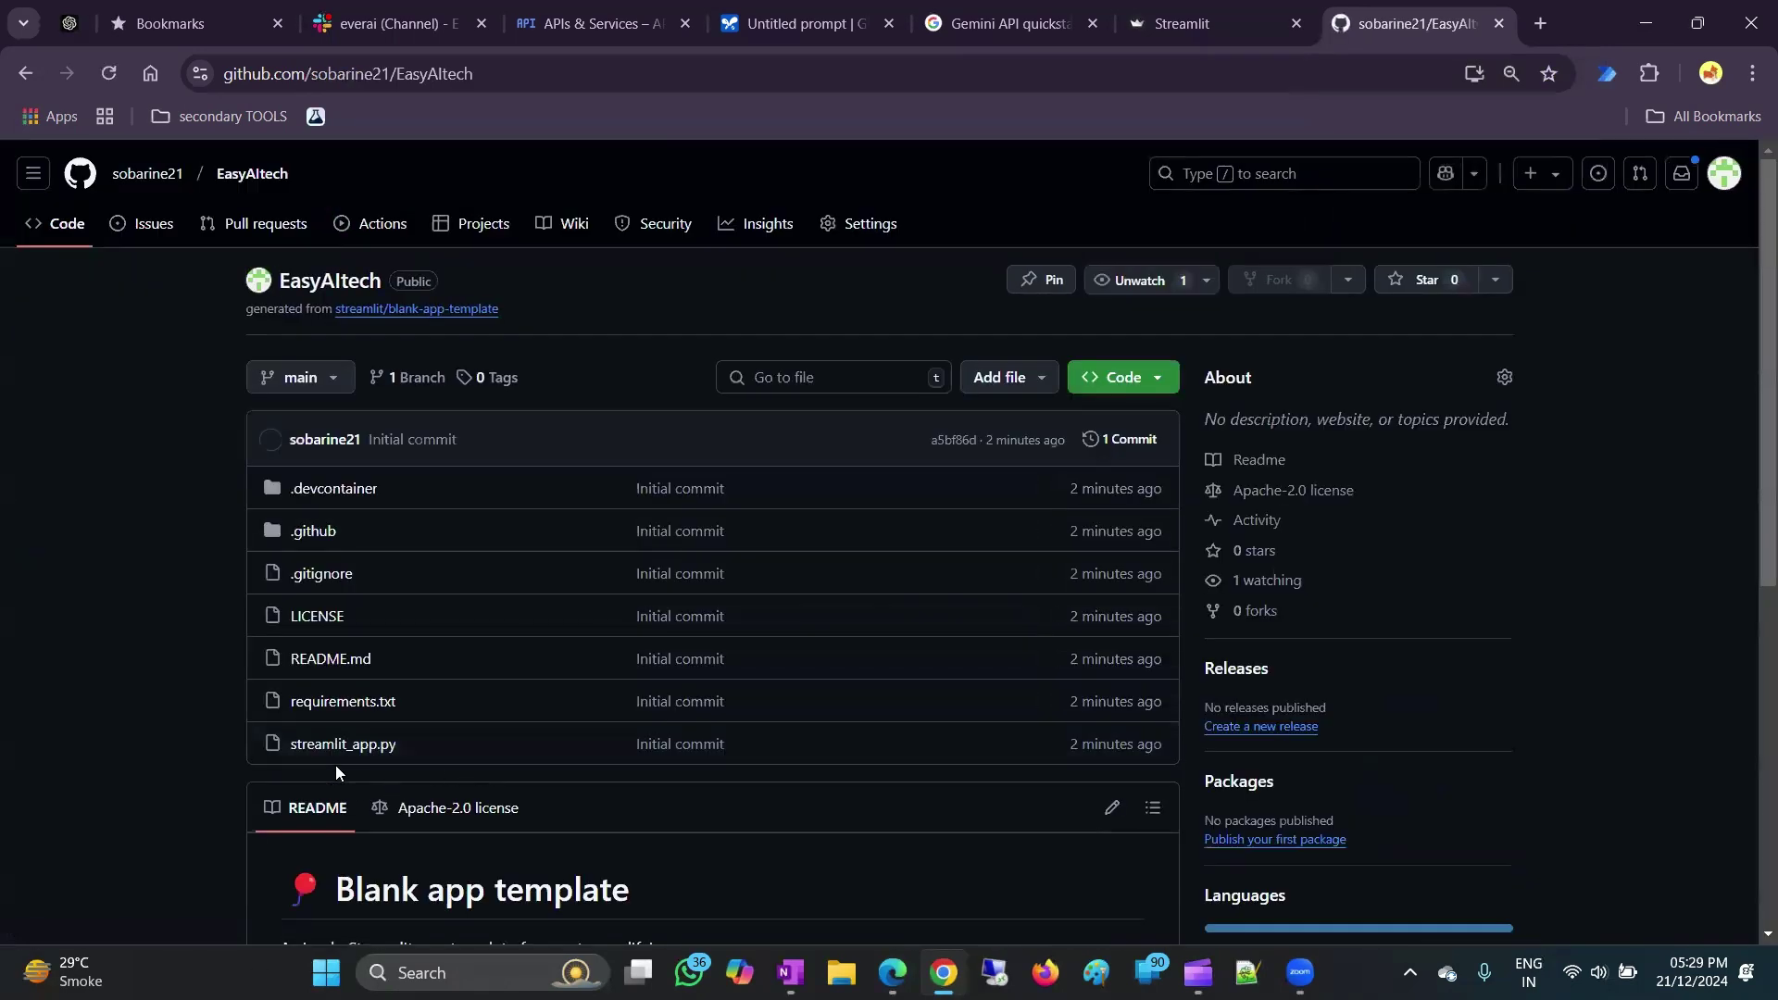
Replace the code in EasyAItech's streamlit_app.py with the full streamlit_app.py code copied from the everai repository in Edge.
click(340, 746)
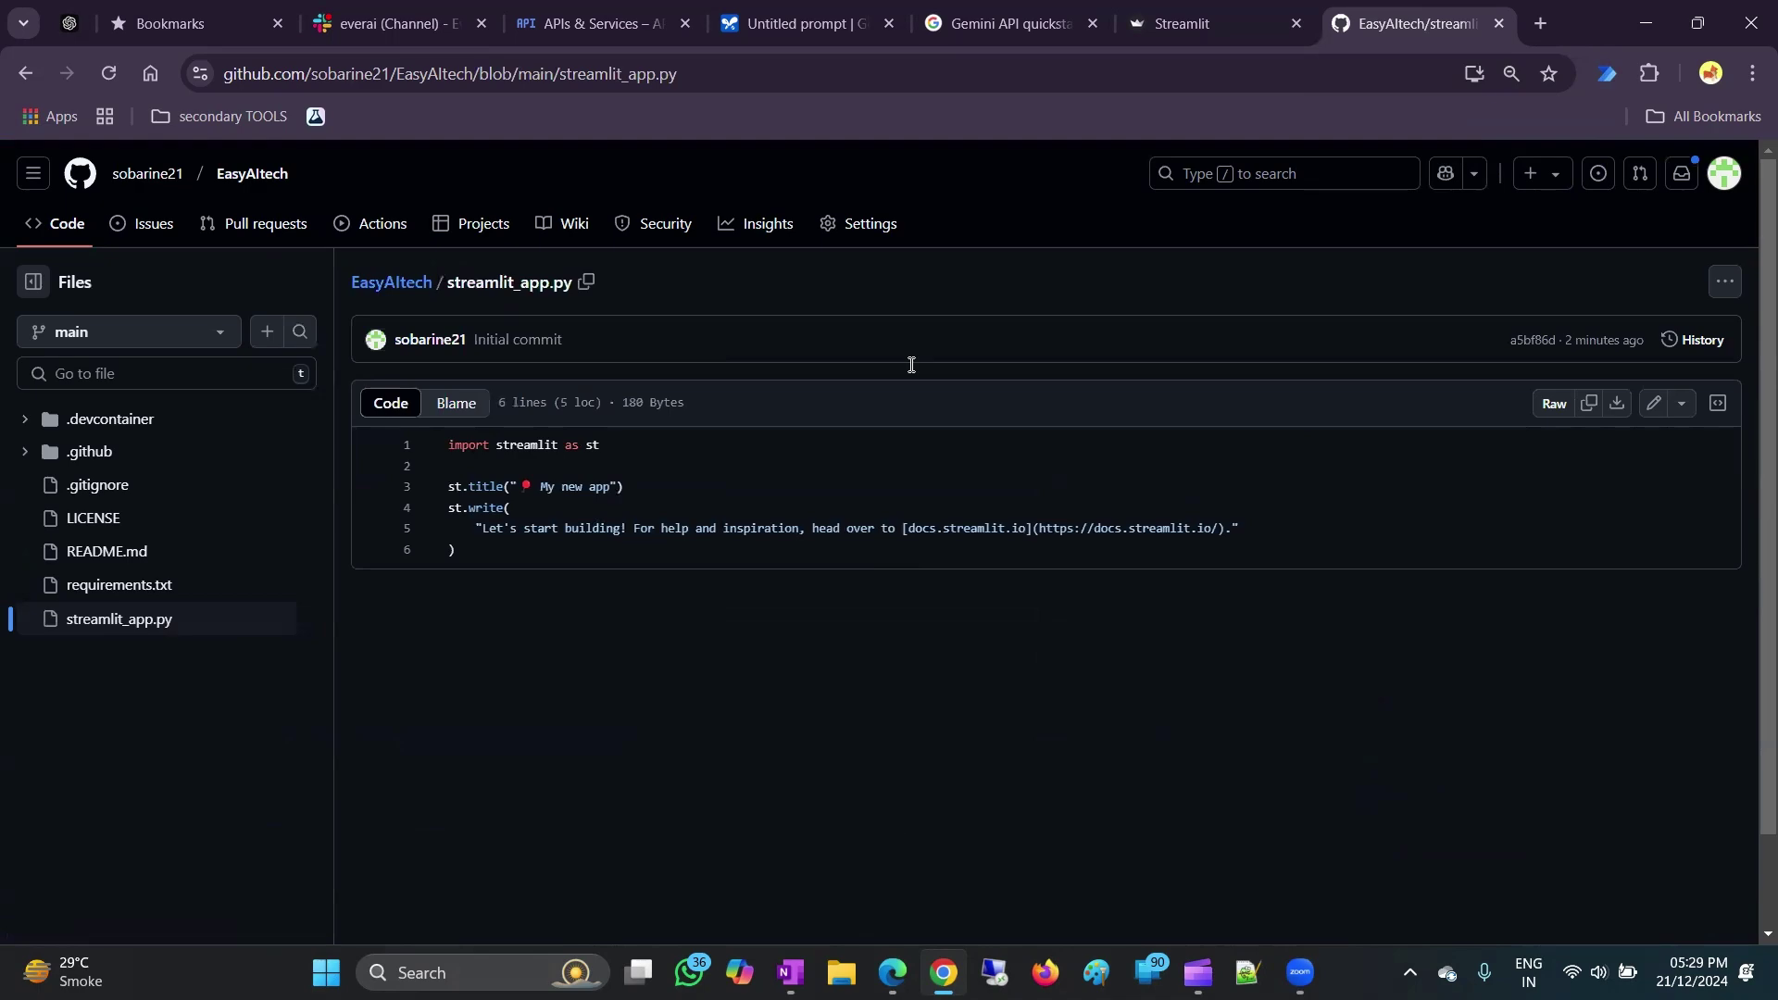
key(alt+Tab)
key(ctrl+a)
key(ctrl+c)
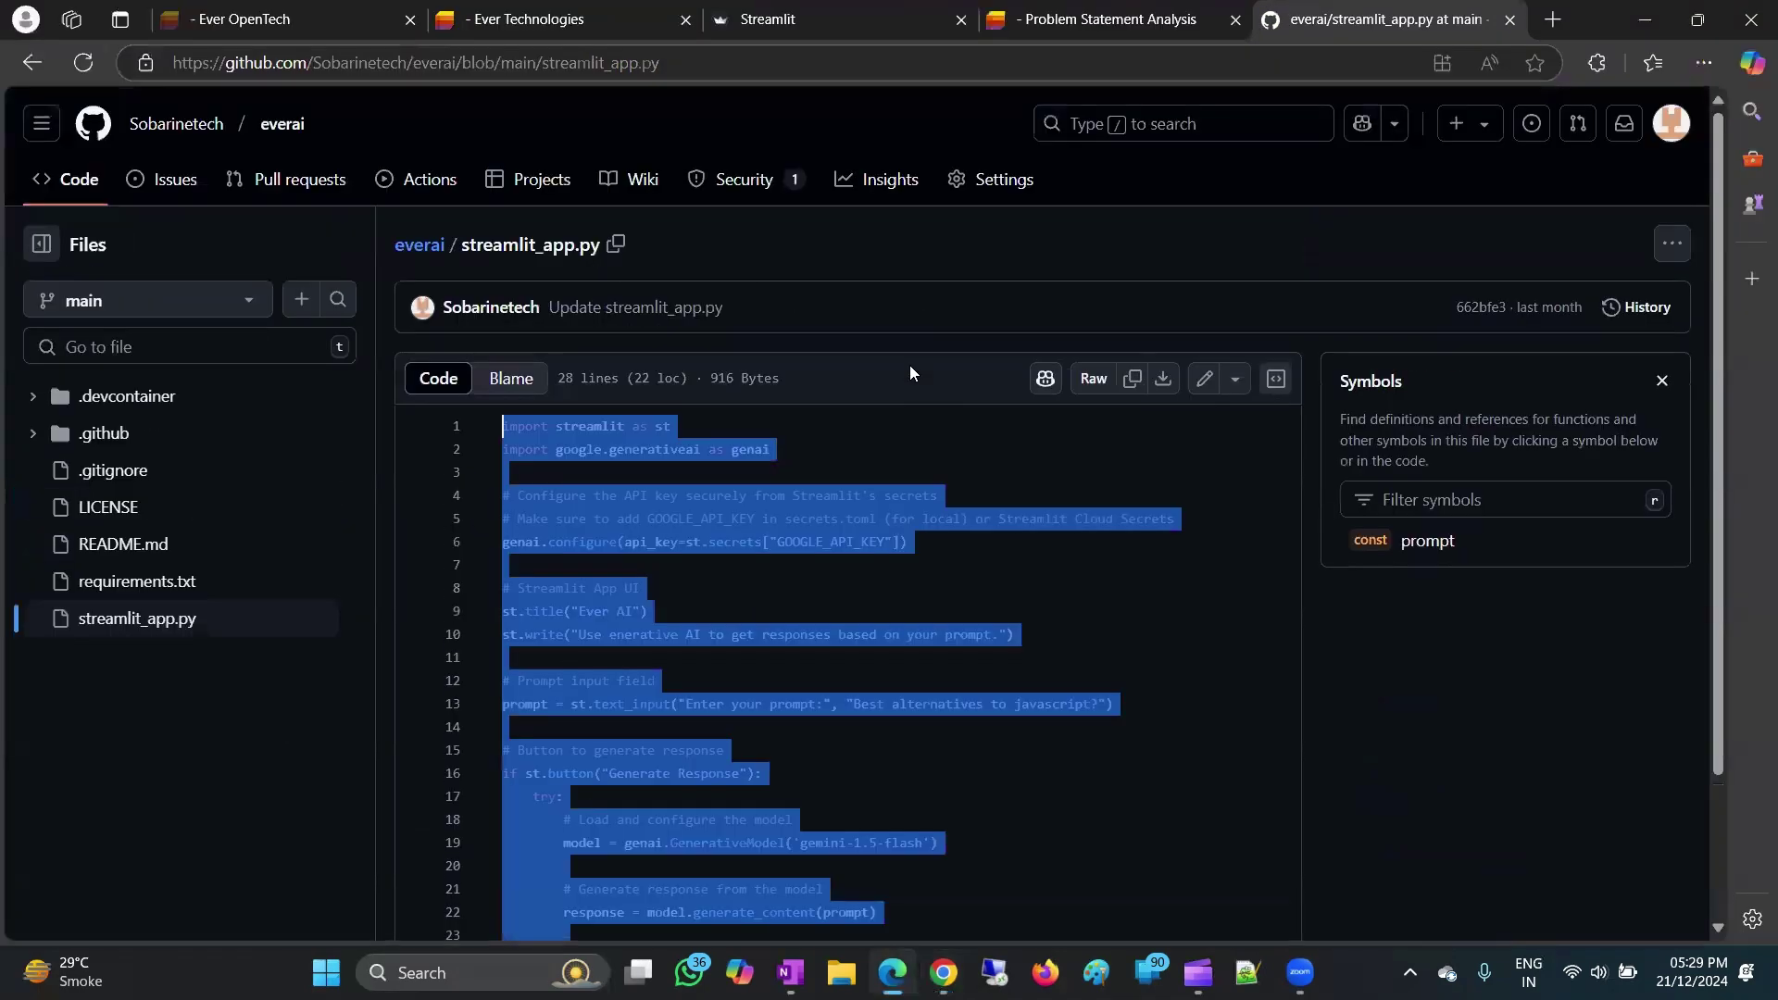
key(alt+Tab)
click(1654, 405)
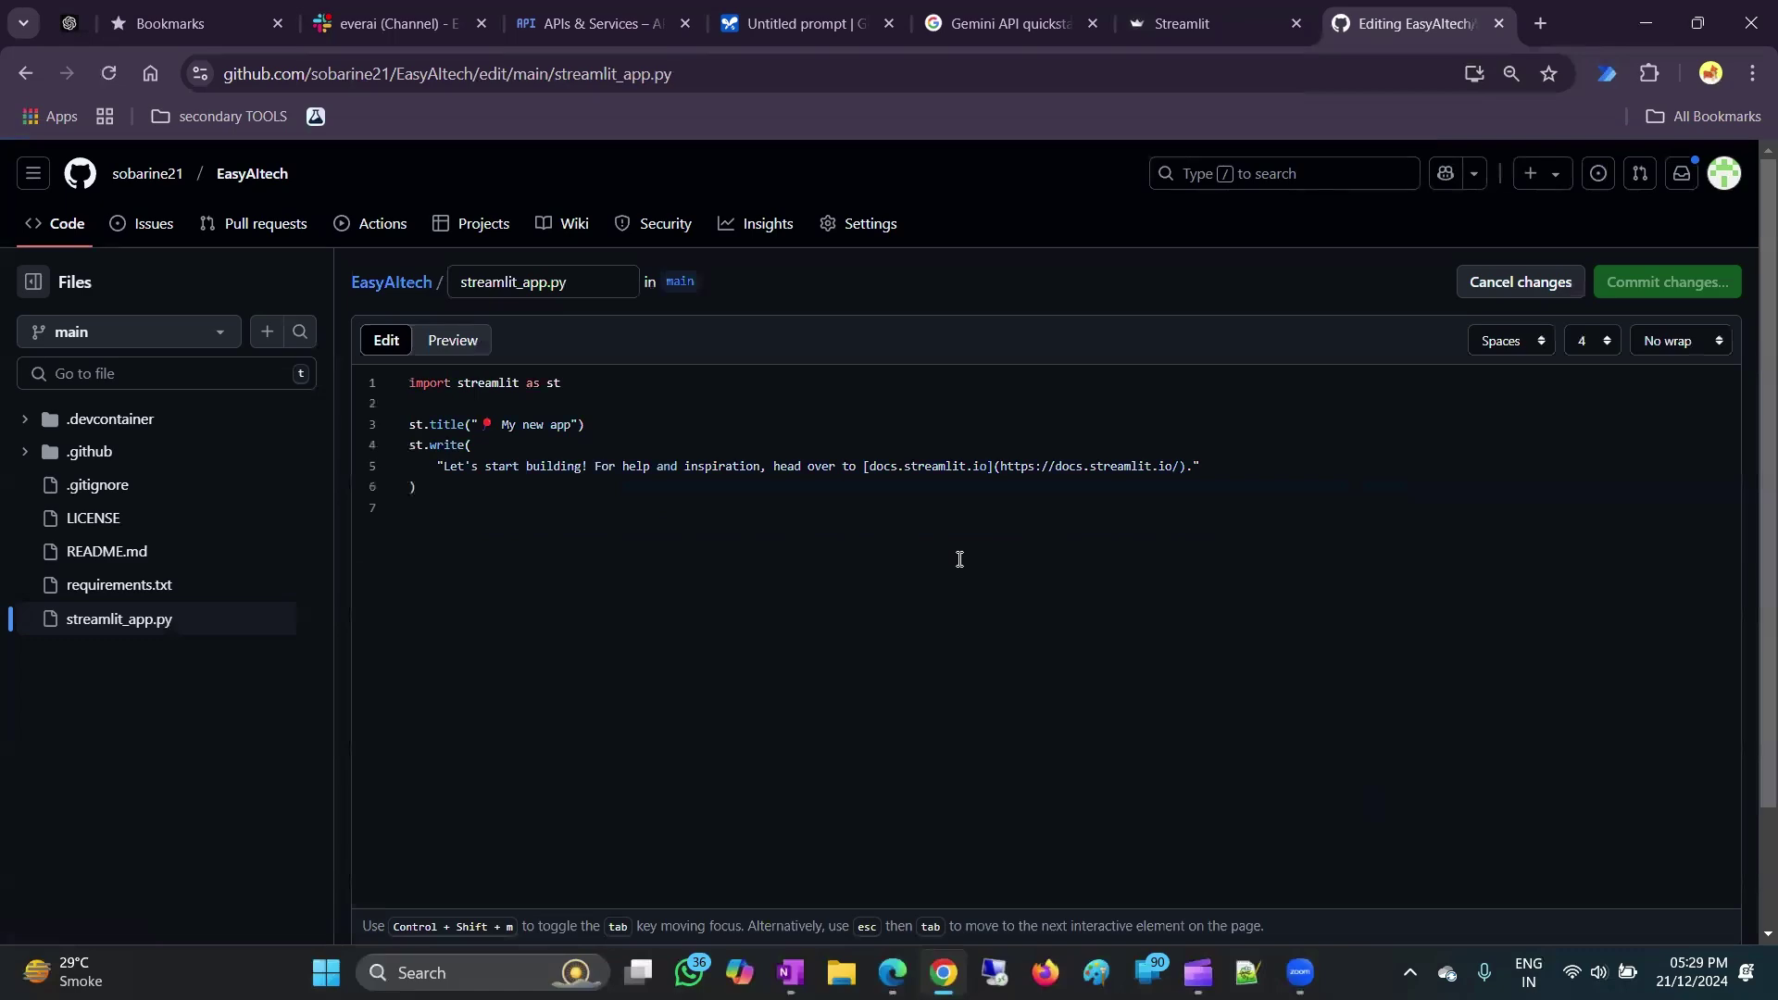
key(ctrl+a)
key(ctrl+v)
key(ctrl+plus)
key(ctrl+plus)
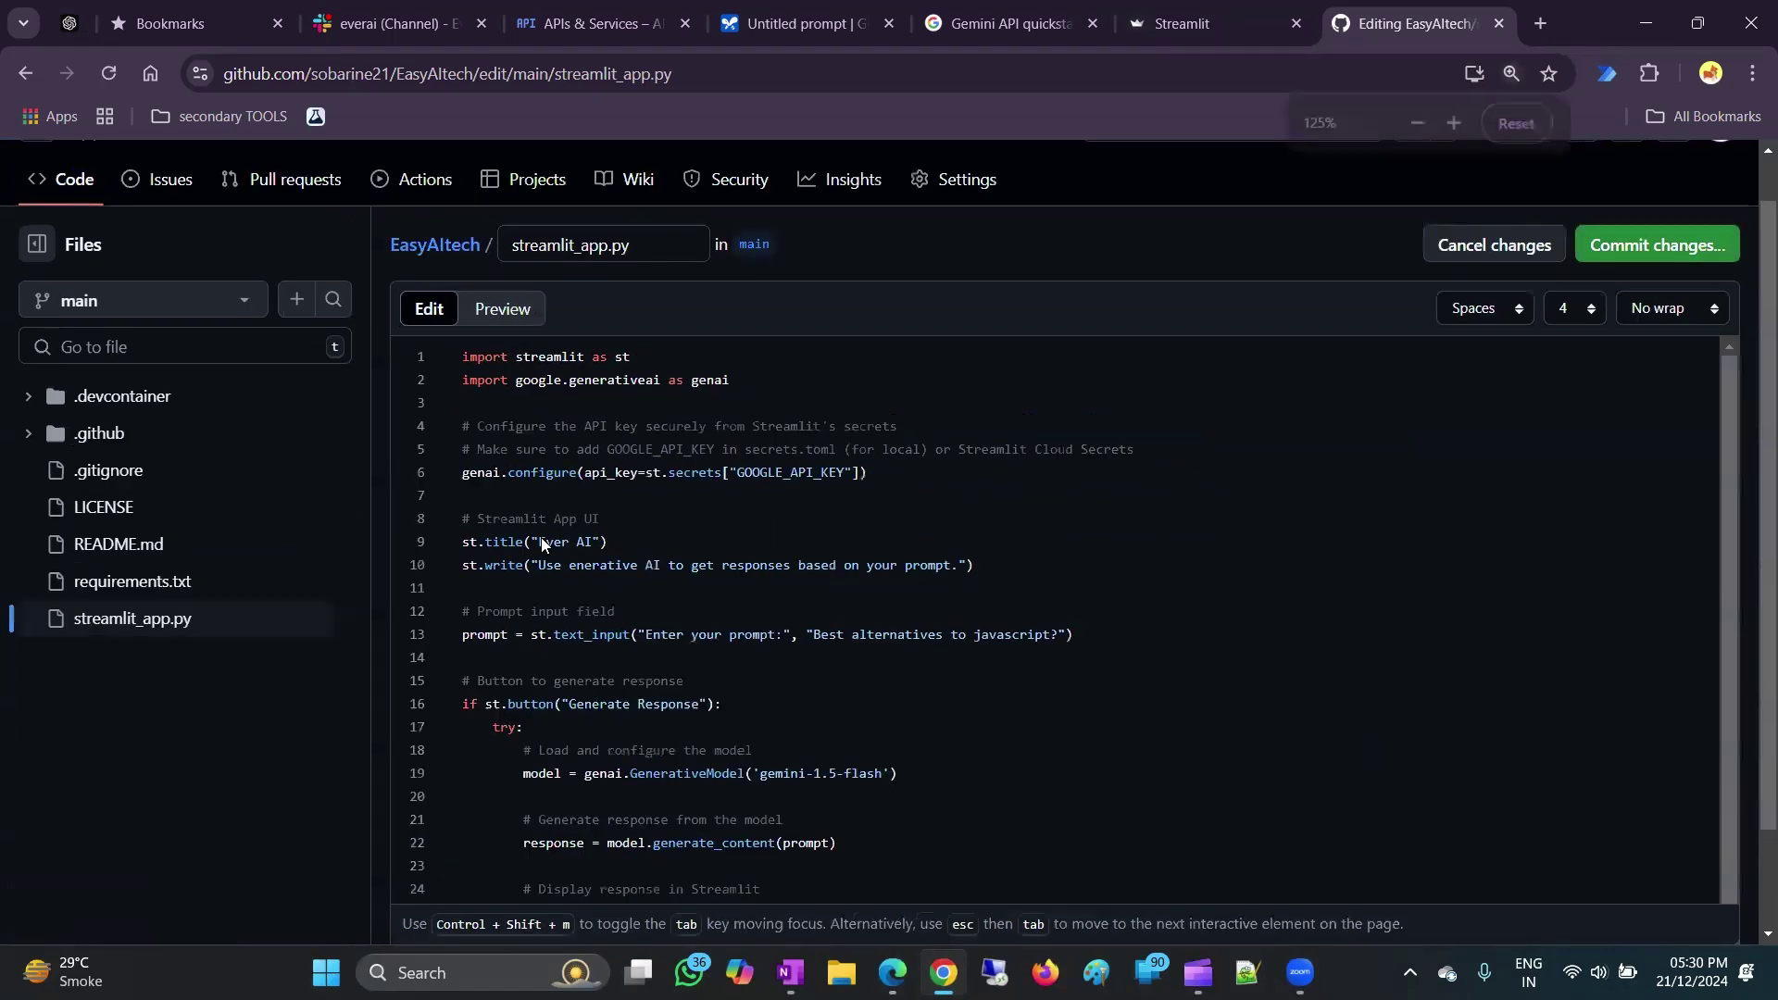
Set the st.title text to "Custom AI Model, create your own today" and commit the change to streamlit_app.py.
key(ctrl+plus)
scroll(540, 537, down, 2)
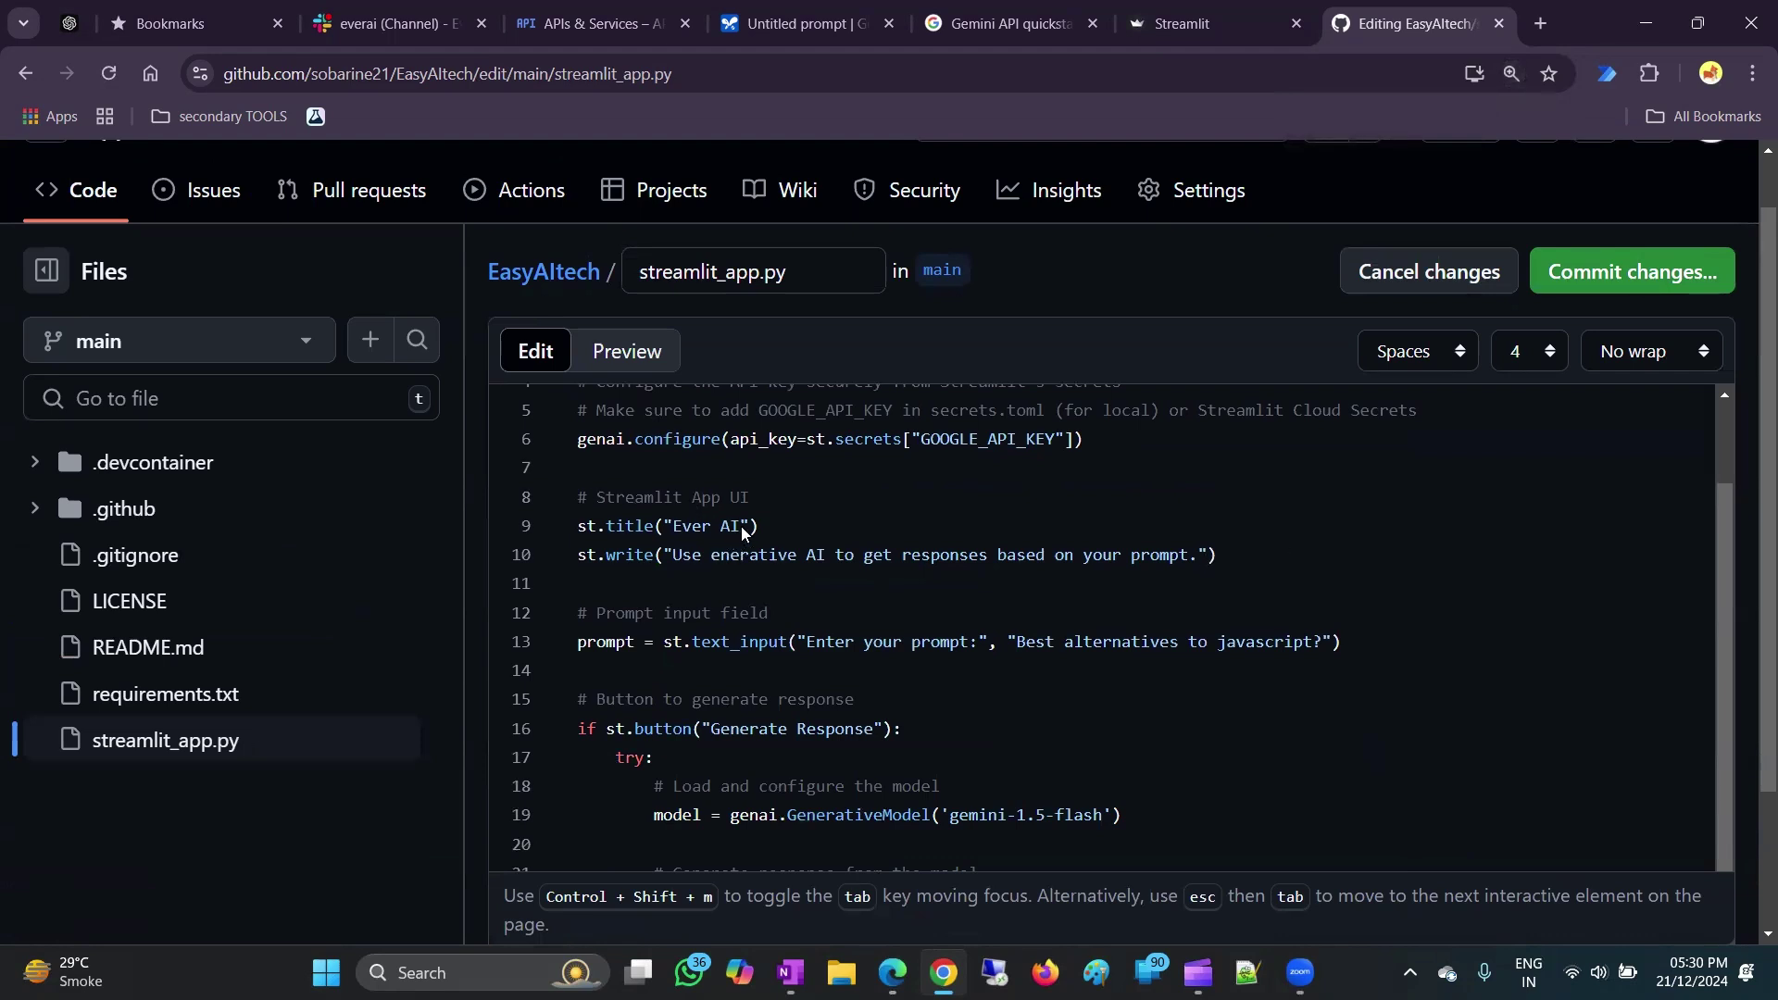
drag(741, 533, 678, 532)
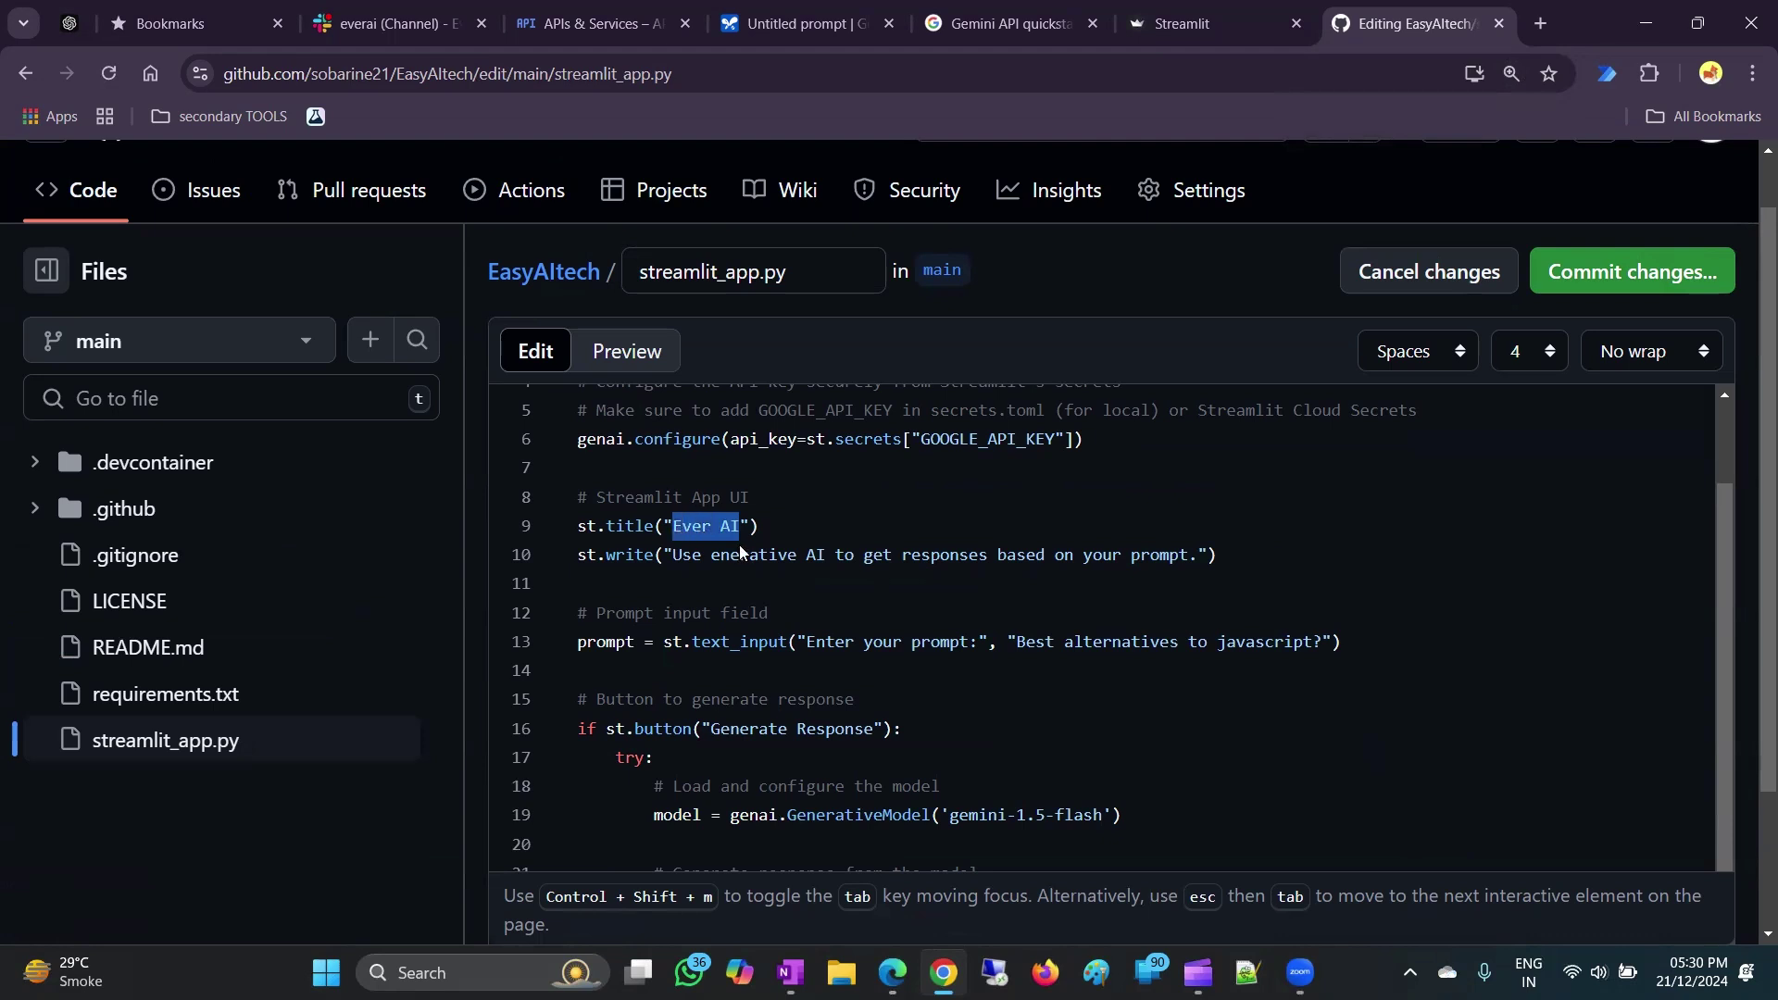
key(Caps_Lock)
text(E)
key(Caps_Lock)
key(BackSpace)
key(Caps_Lock)
text(C)
key(Caps_Lock)
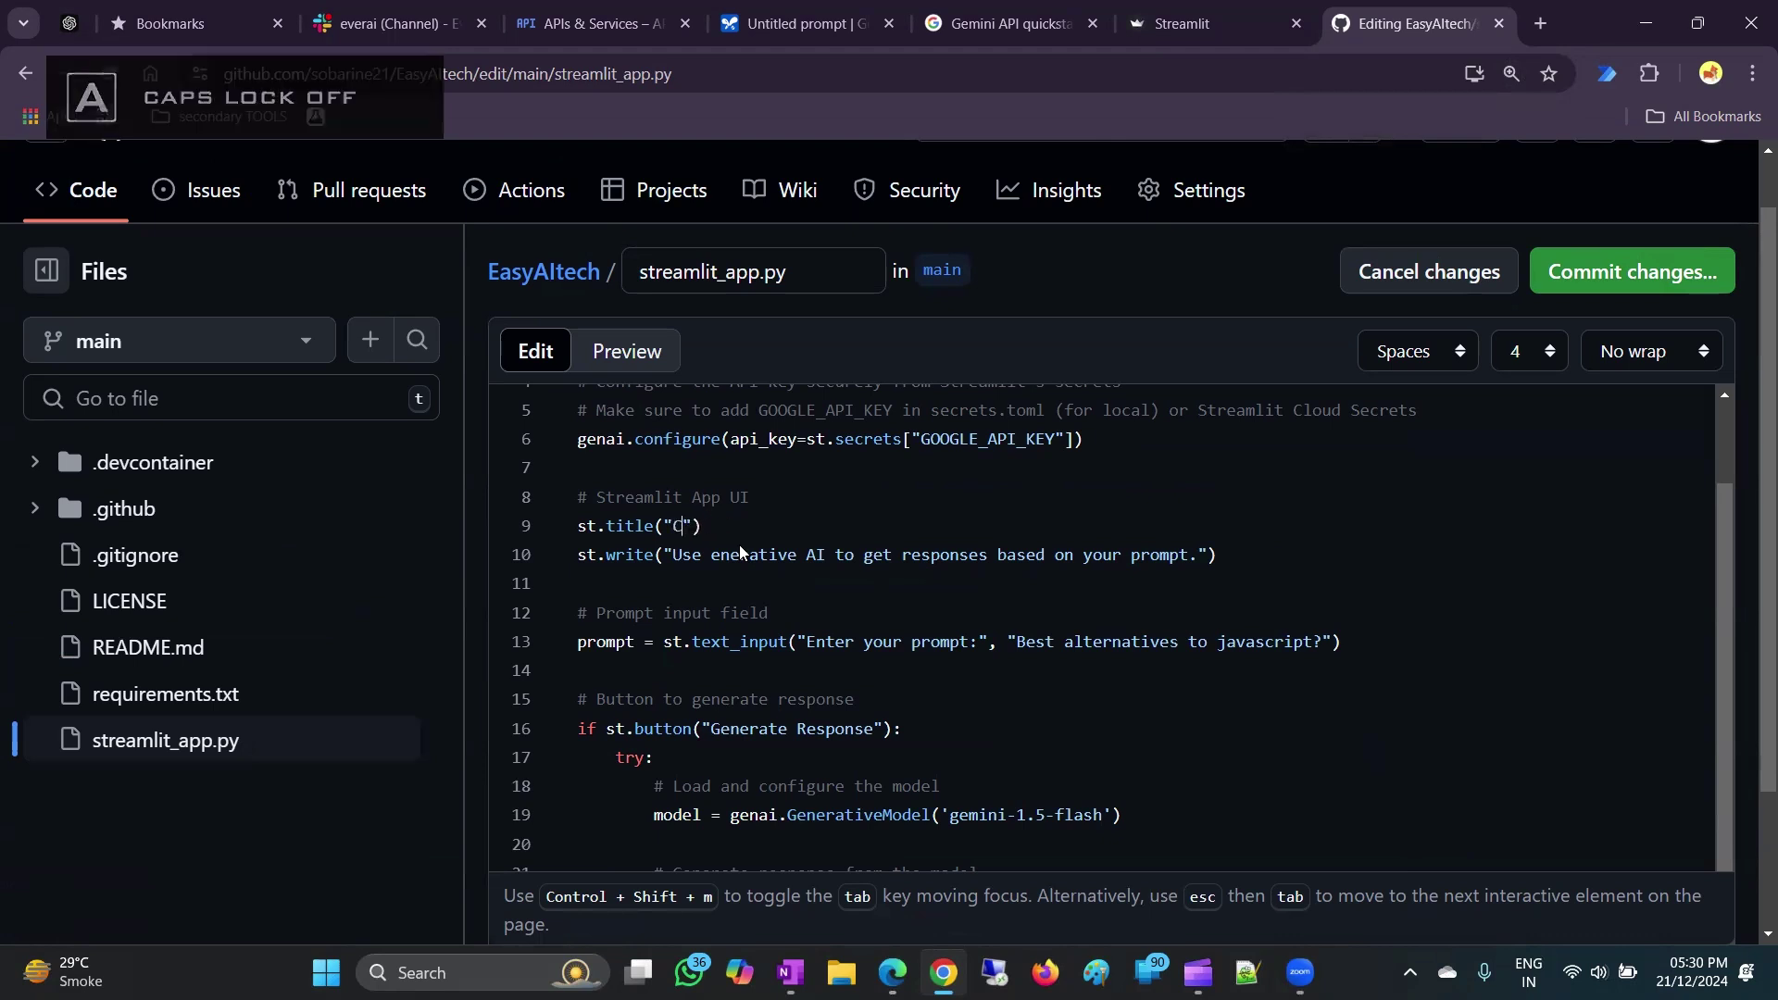
text(ustom)
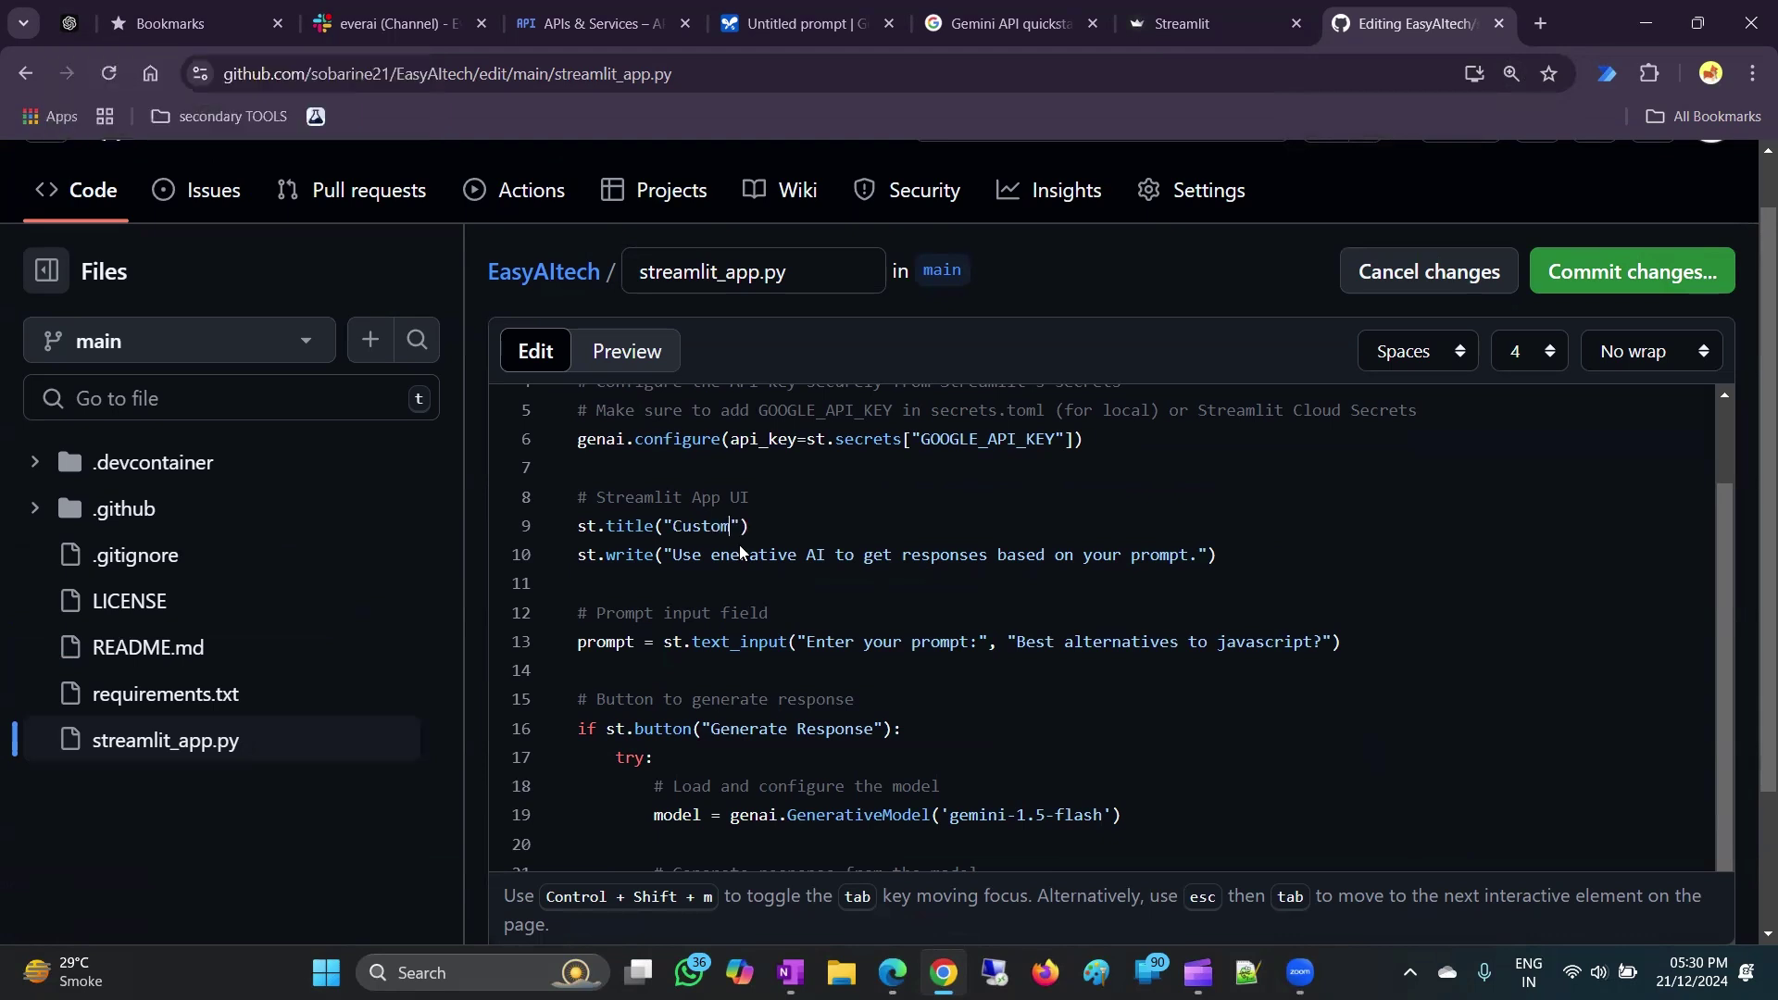
key(Caps_Lock)
text(AI)
key(Caps_Lock)
key(Caps_Lock)
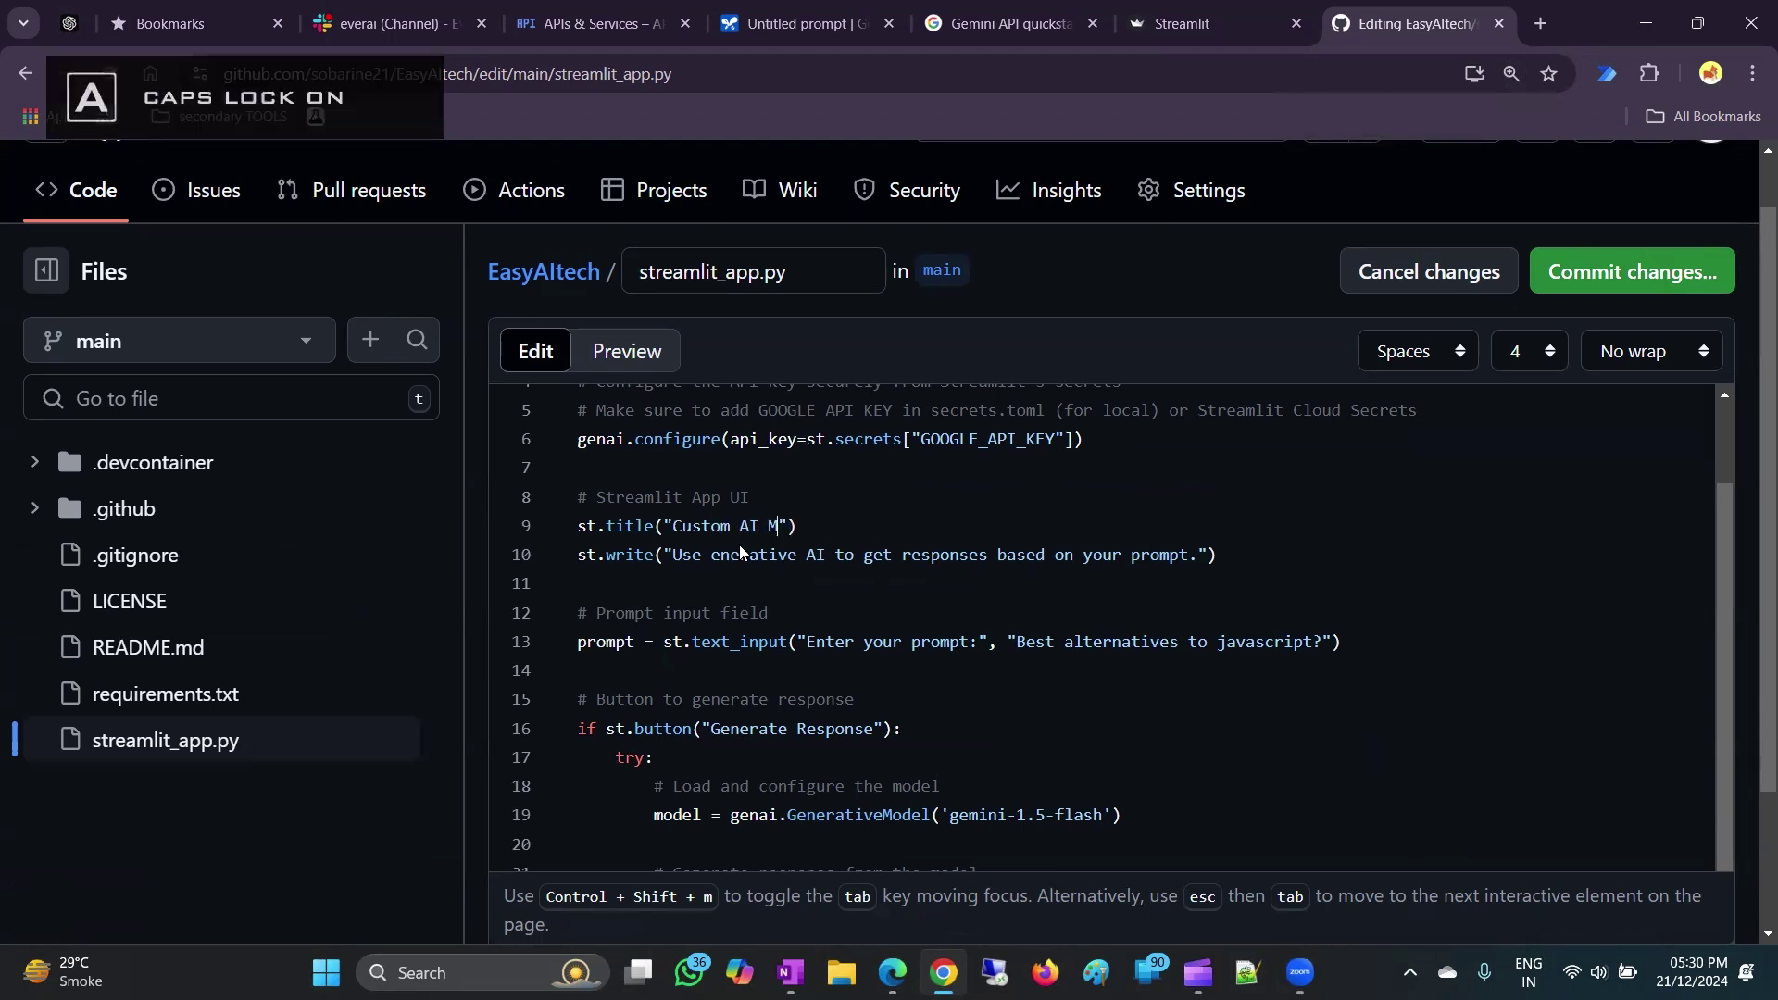
text(M)
key(Caps_Lock)
text(odel)
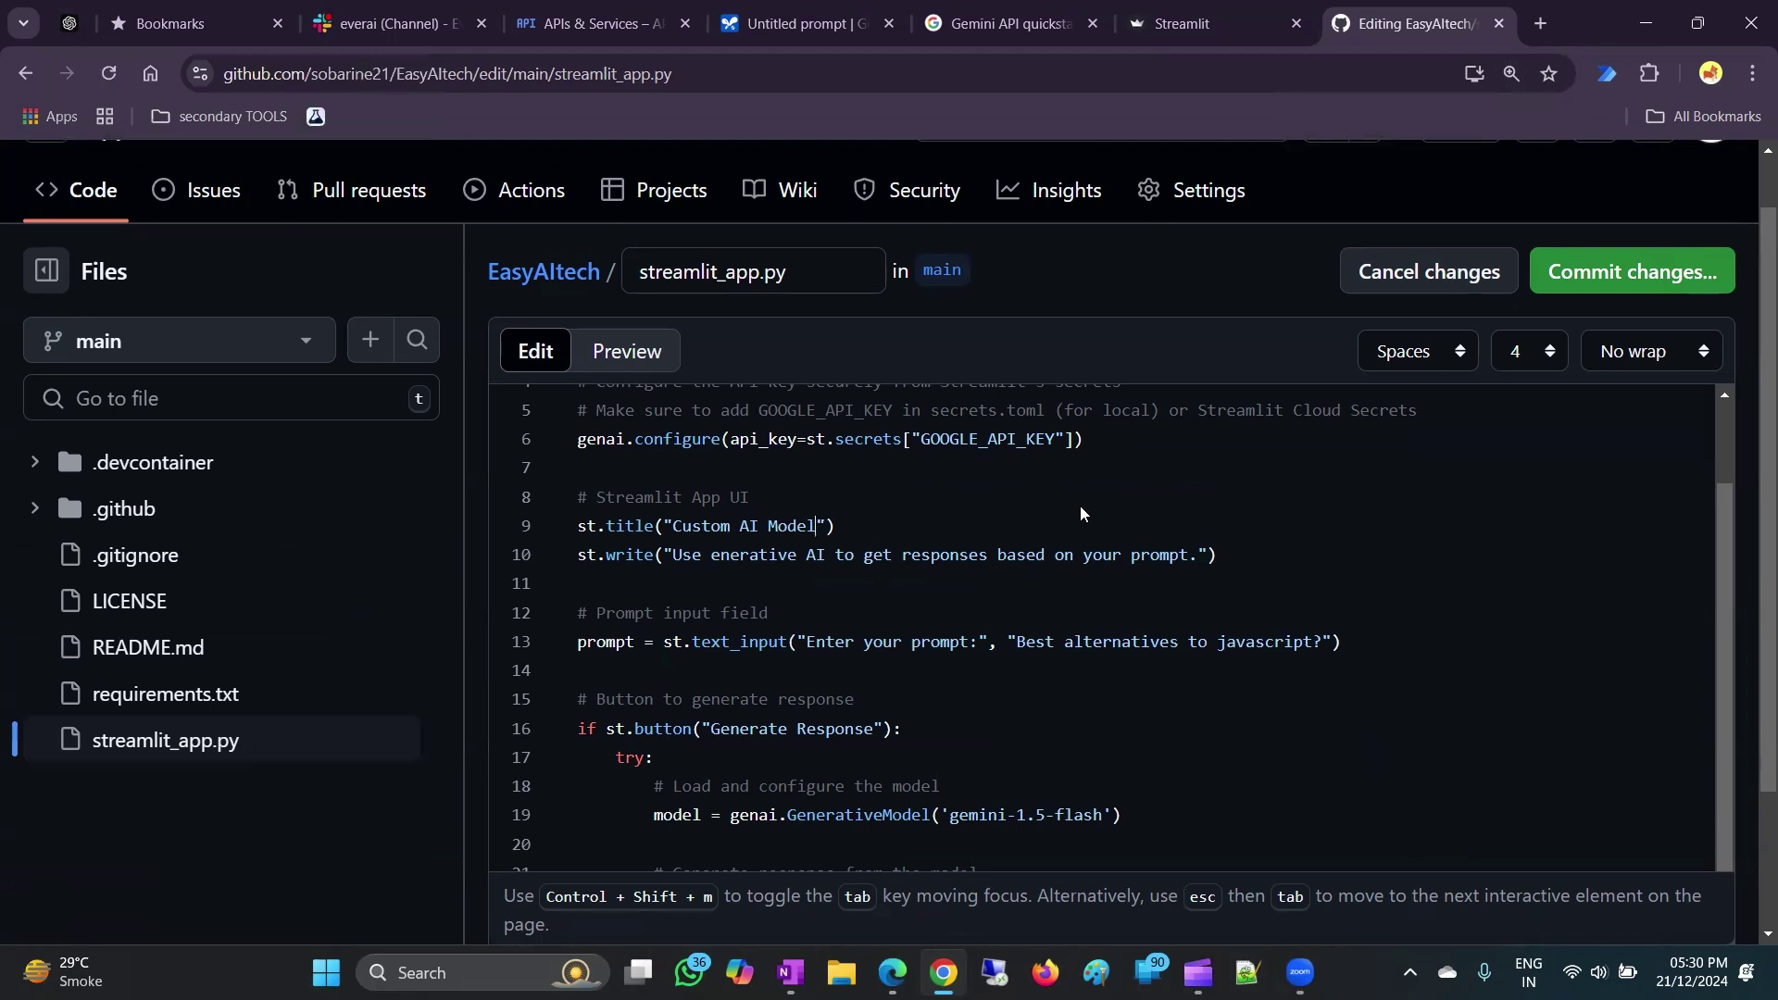
text(, create your own today)
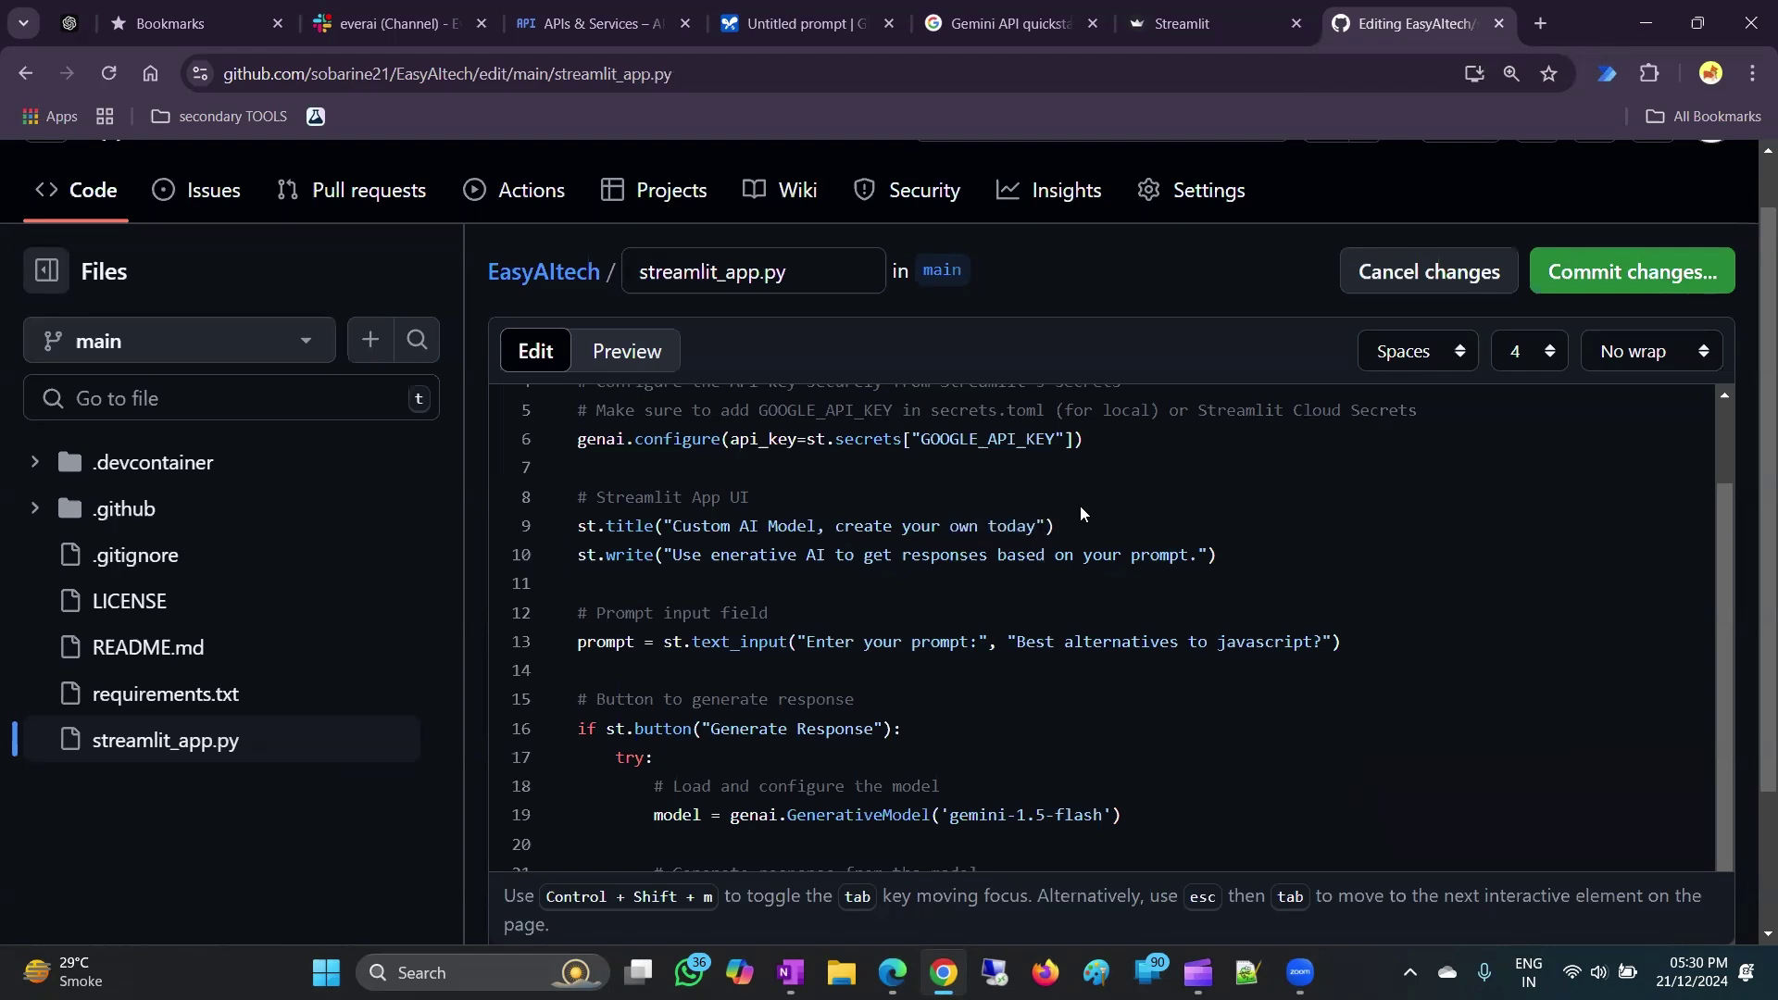
click(1631, 271)
click(1107, 844)
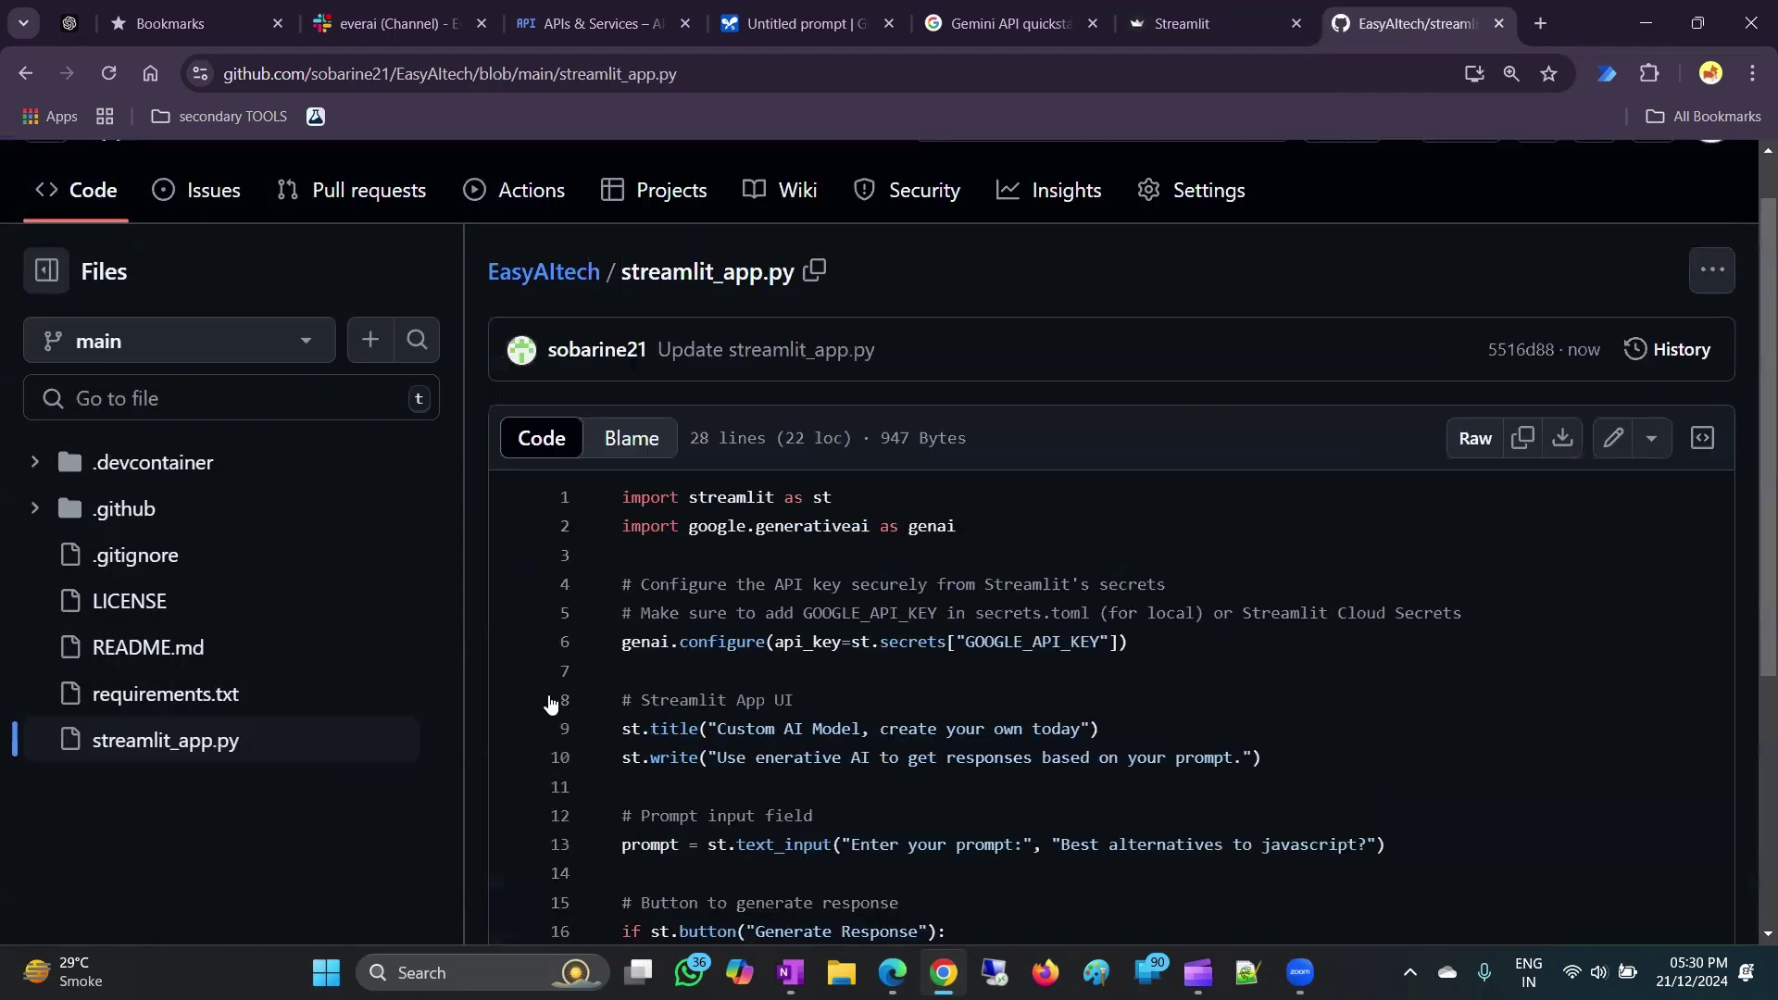
Check requirements.txt, and copy the module name google.generativeai from the import line in streamlit_app.py.
click(174, 695)
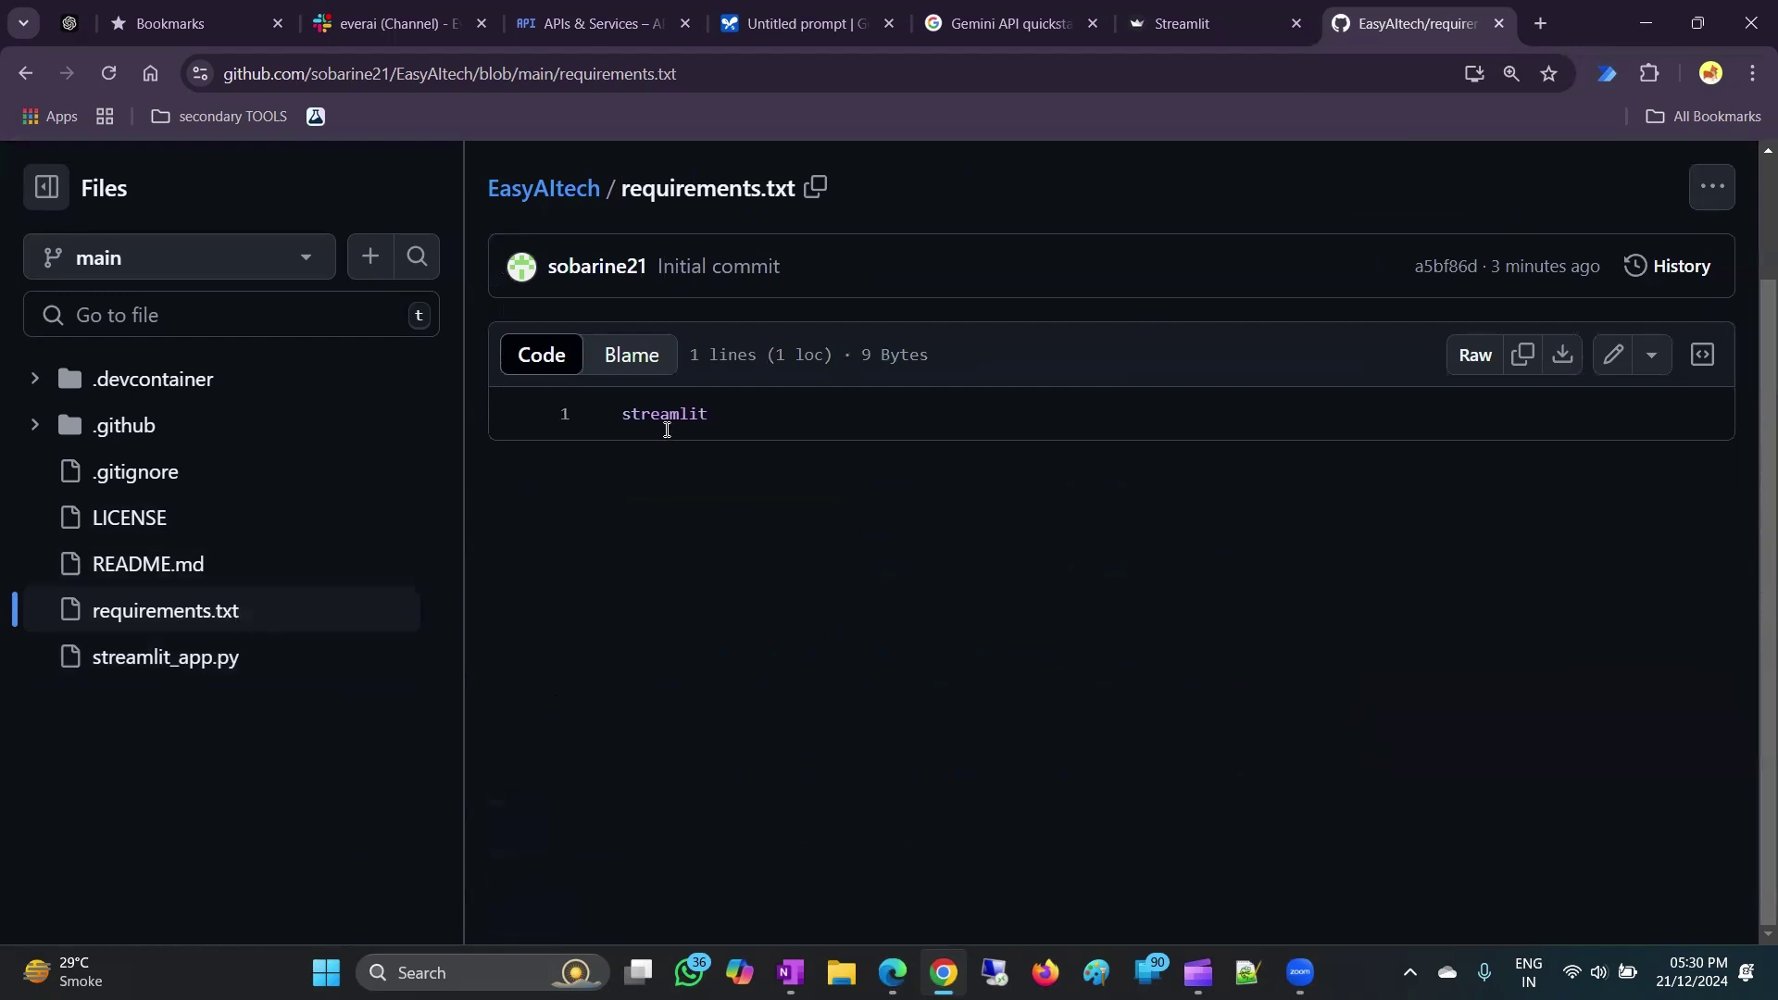
click(343, 653)
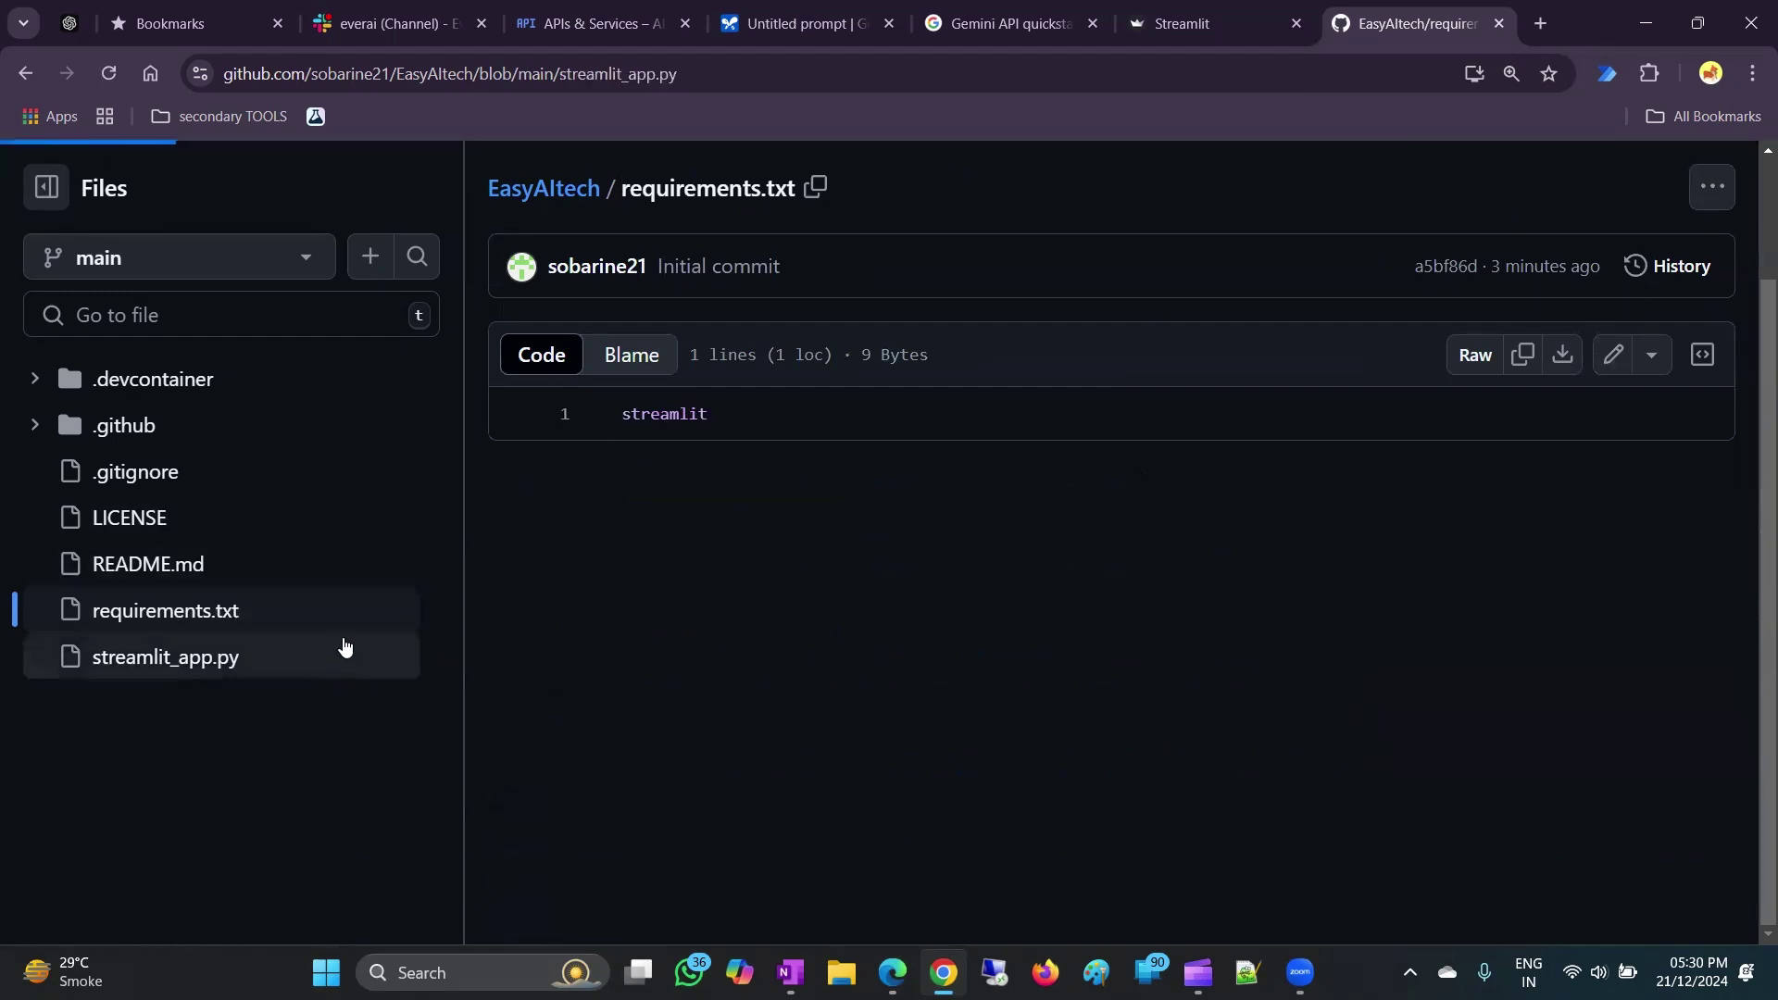
drag(869, 443, 686, 443)
key(ctrl+c)
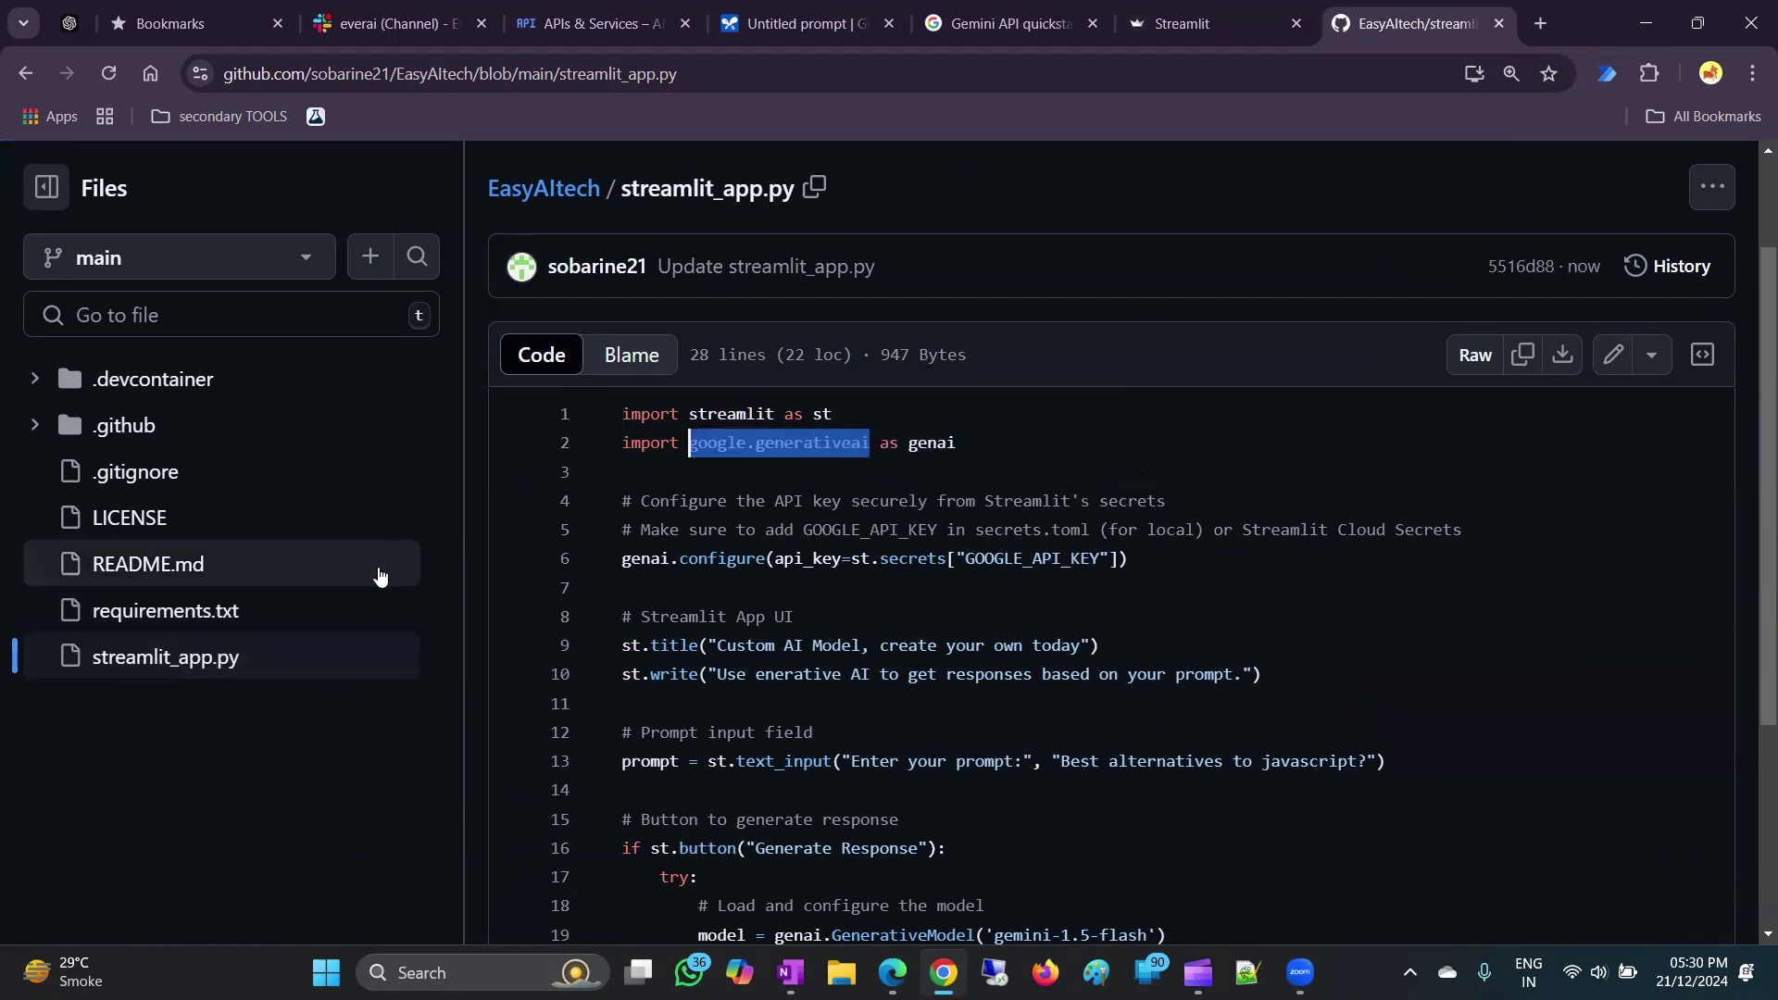
Add google.generativeai on a new line below streamlit in requirements.txt and commit the change.
click(372, 622)
click(1613, 355)
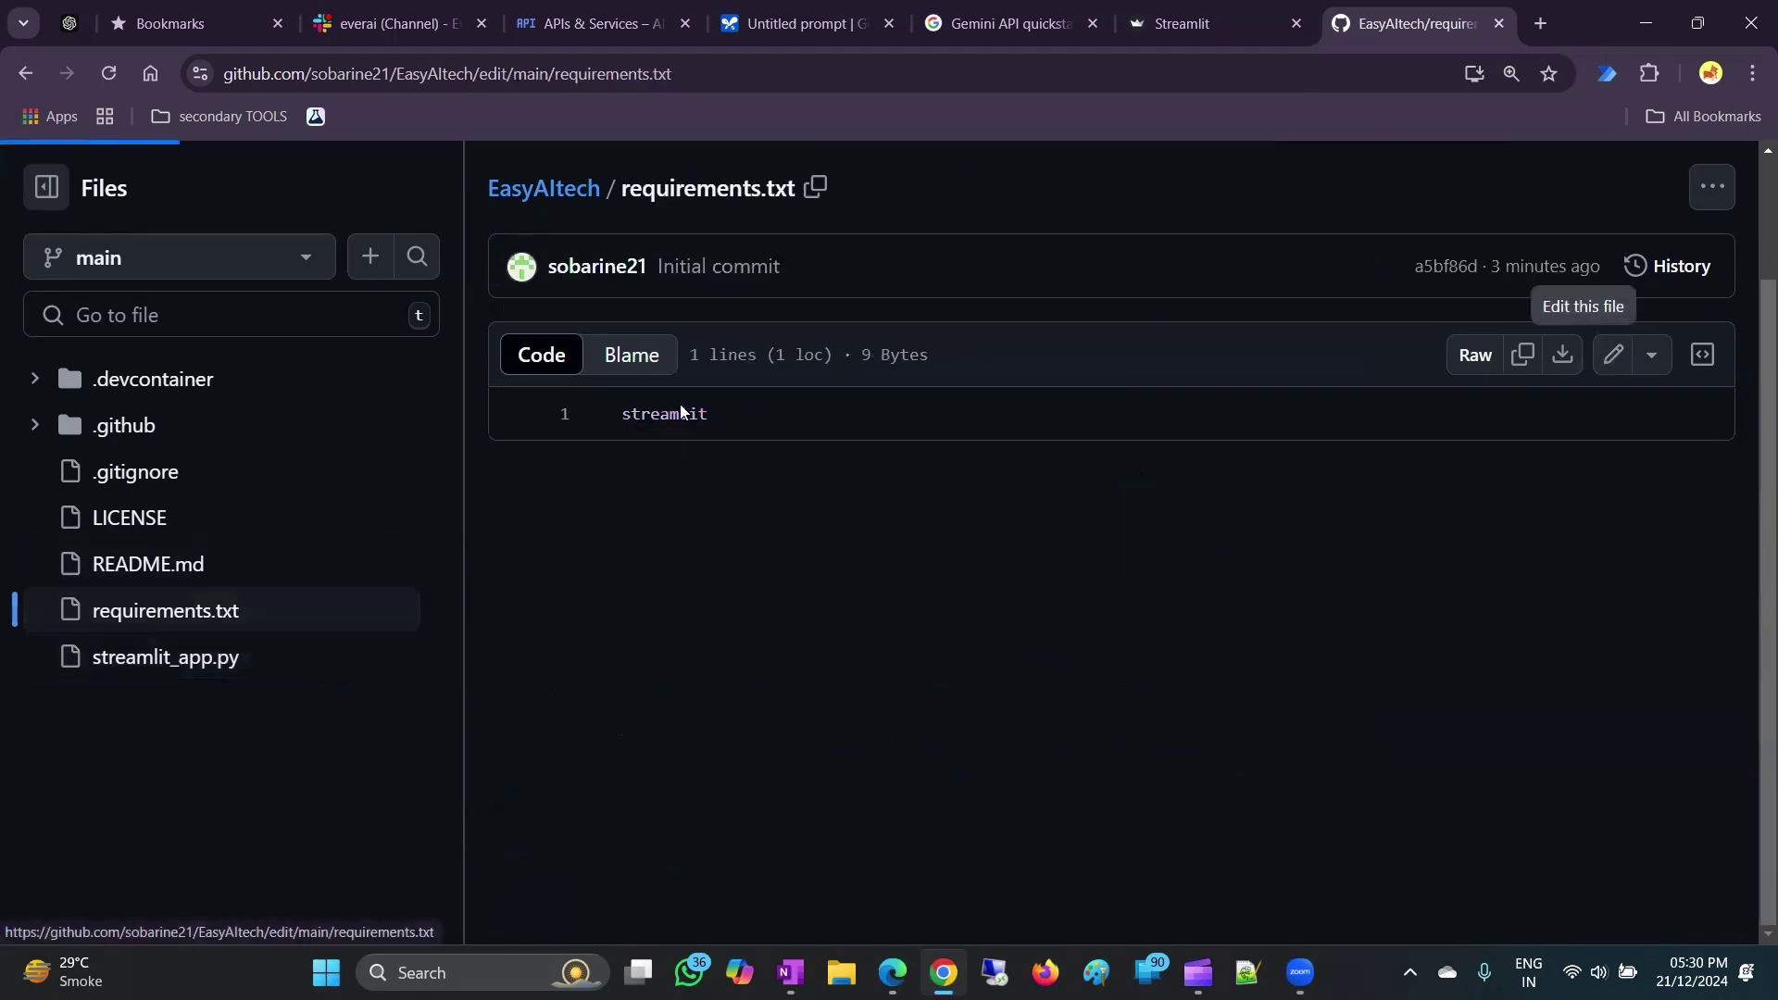
click(699, 334)
key(Return)
key(ctrl+v)
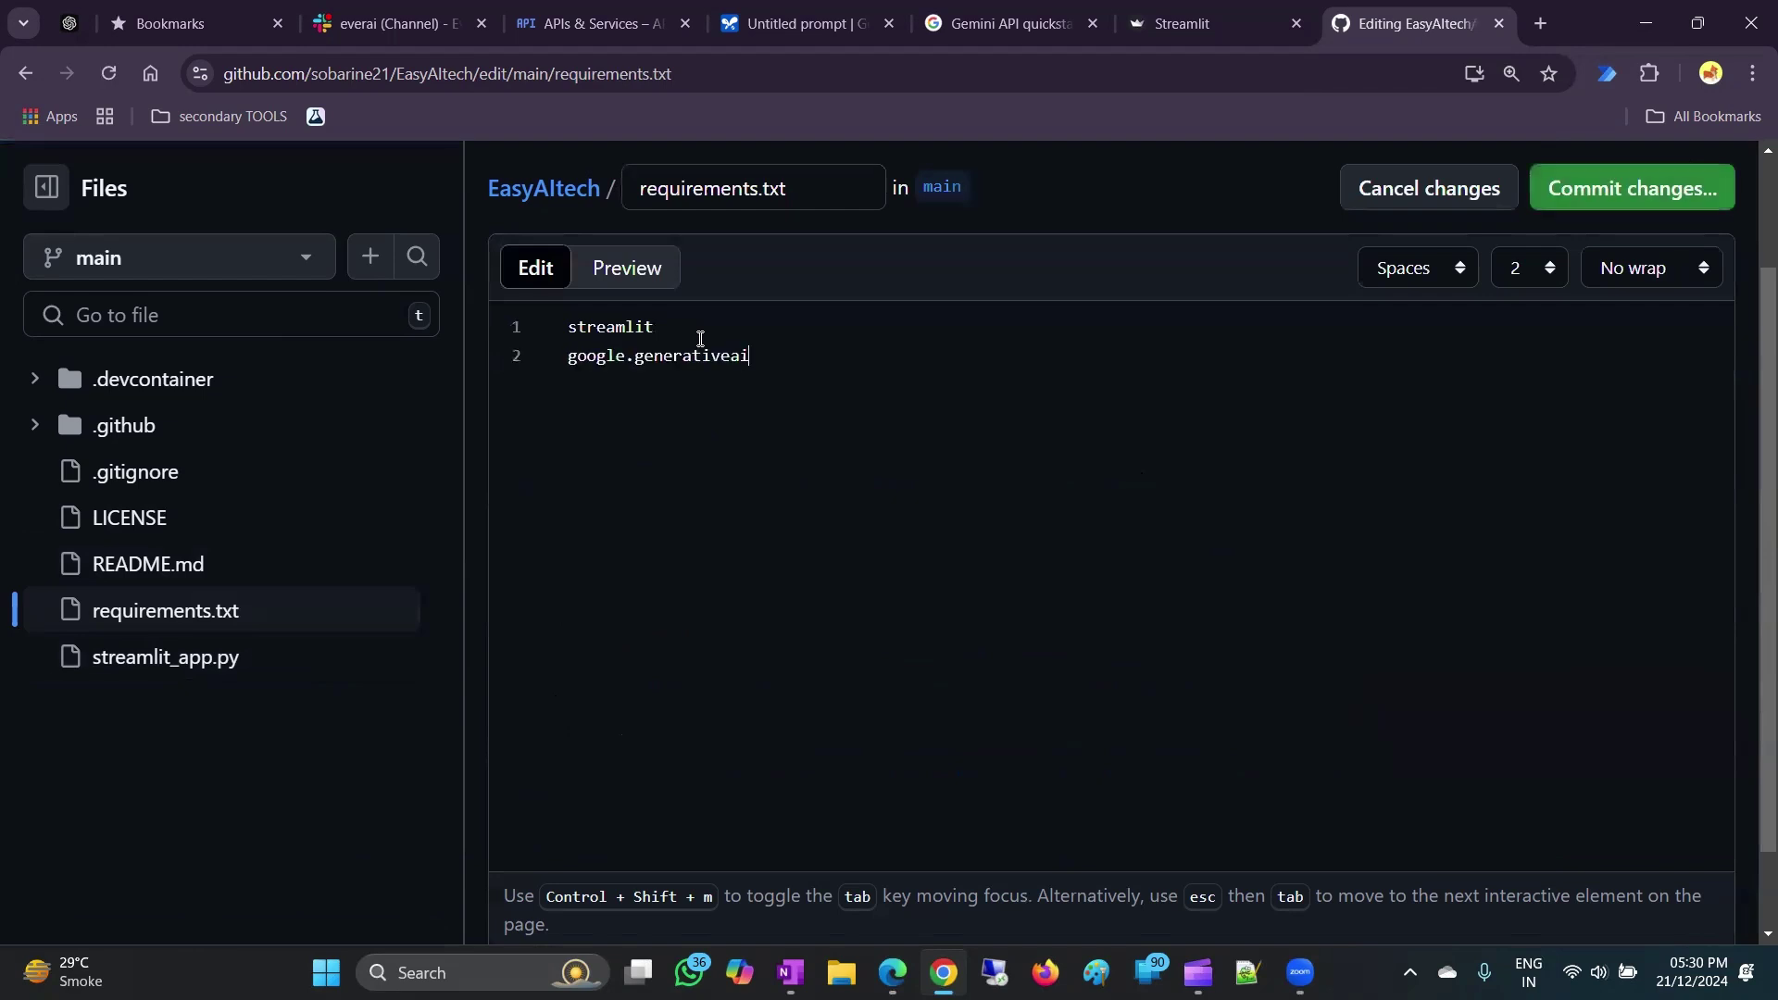
click(1631, 188)
click(1089, 839)
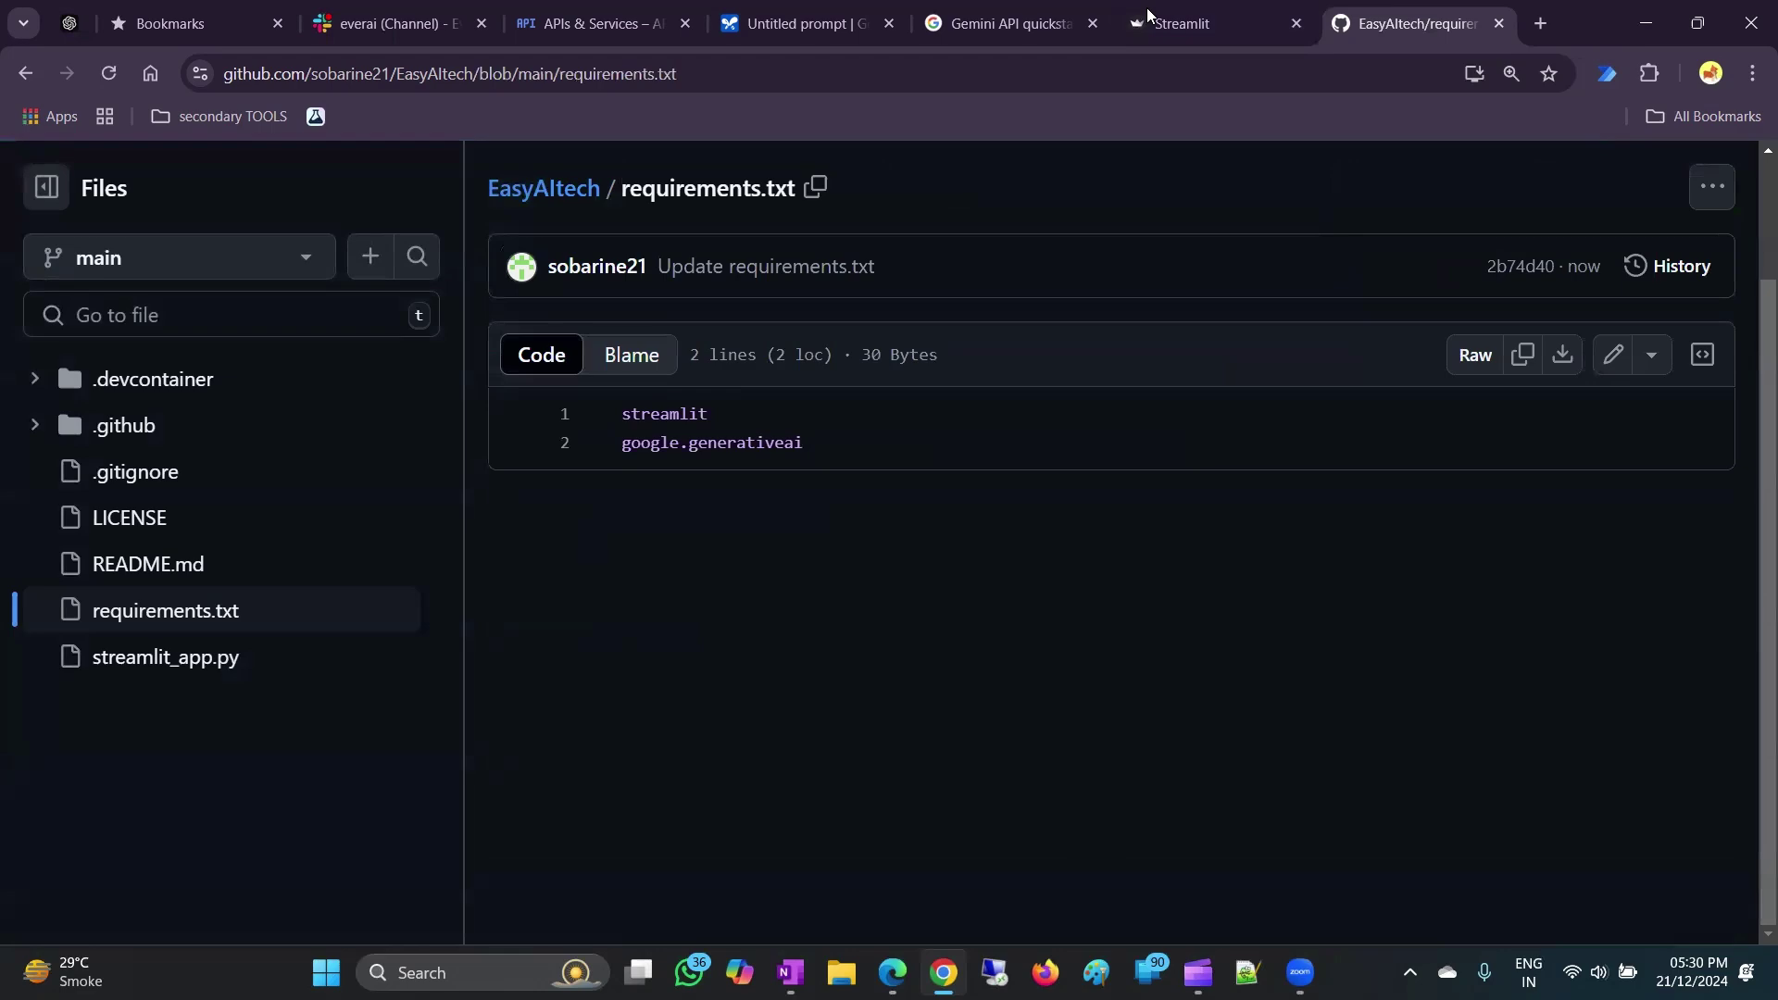
Switch to the deployed easyaitech Streamlit app and open the Secrets editor in its app settings.
click(1164, 27)
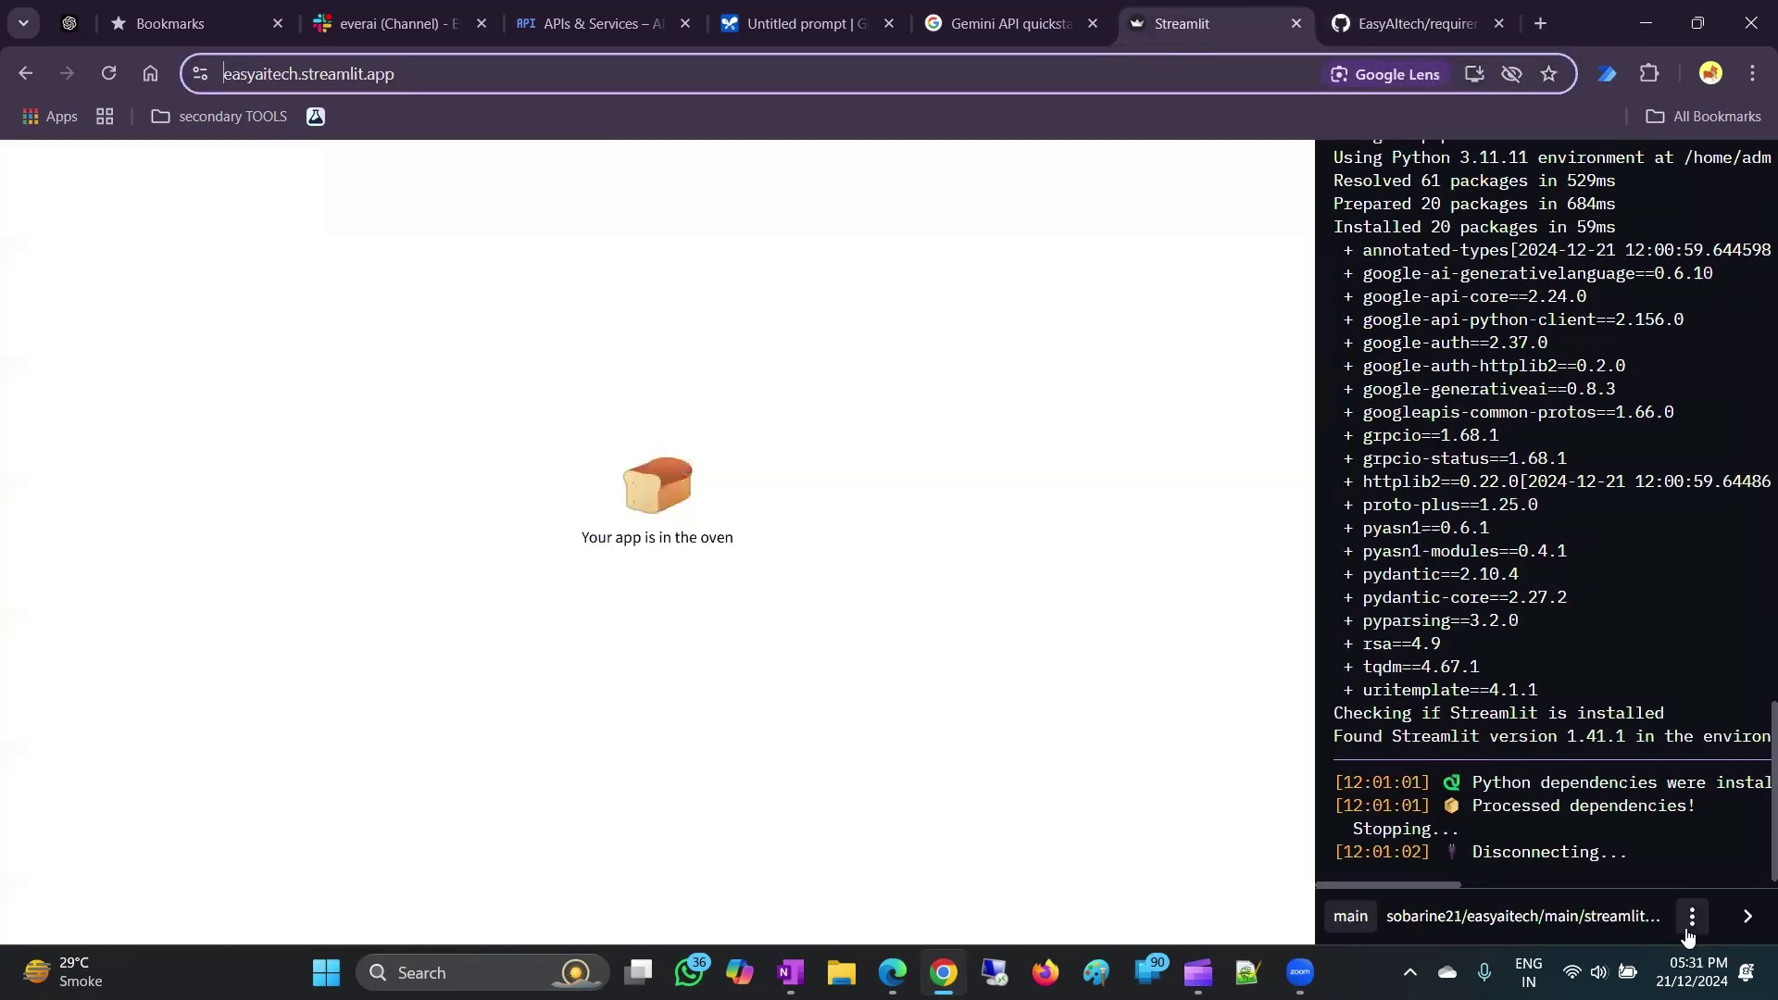
click(1687, 931)
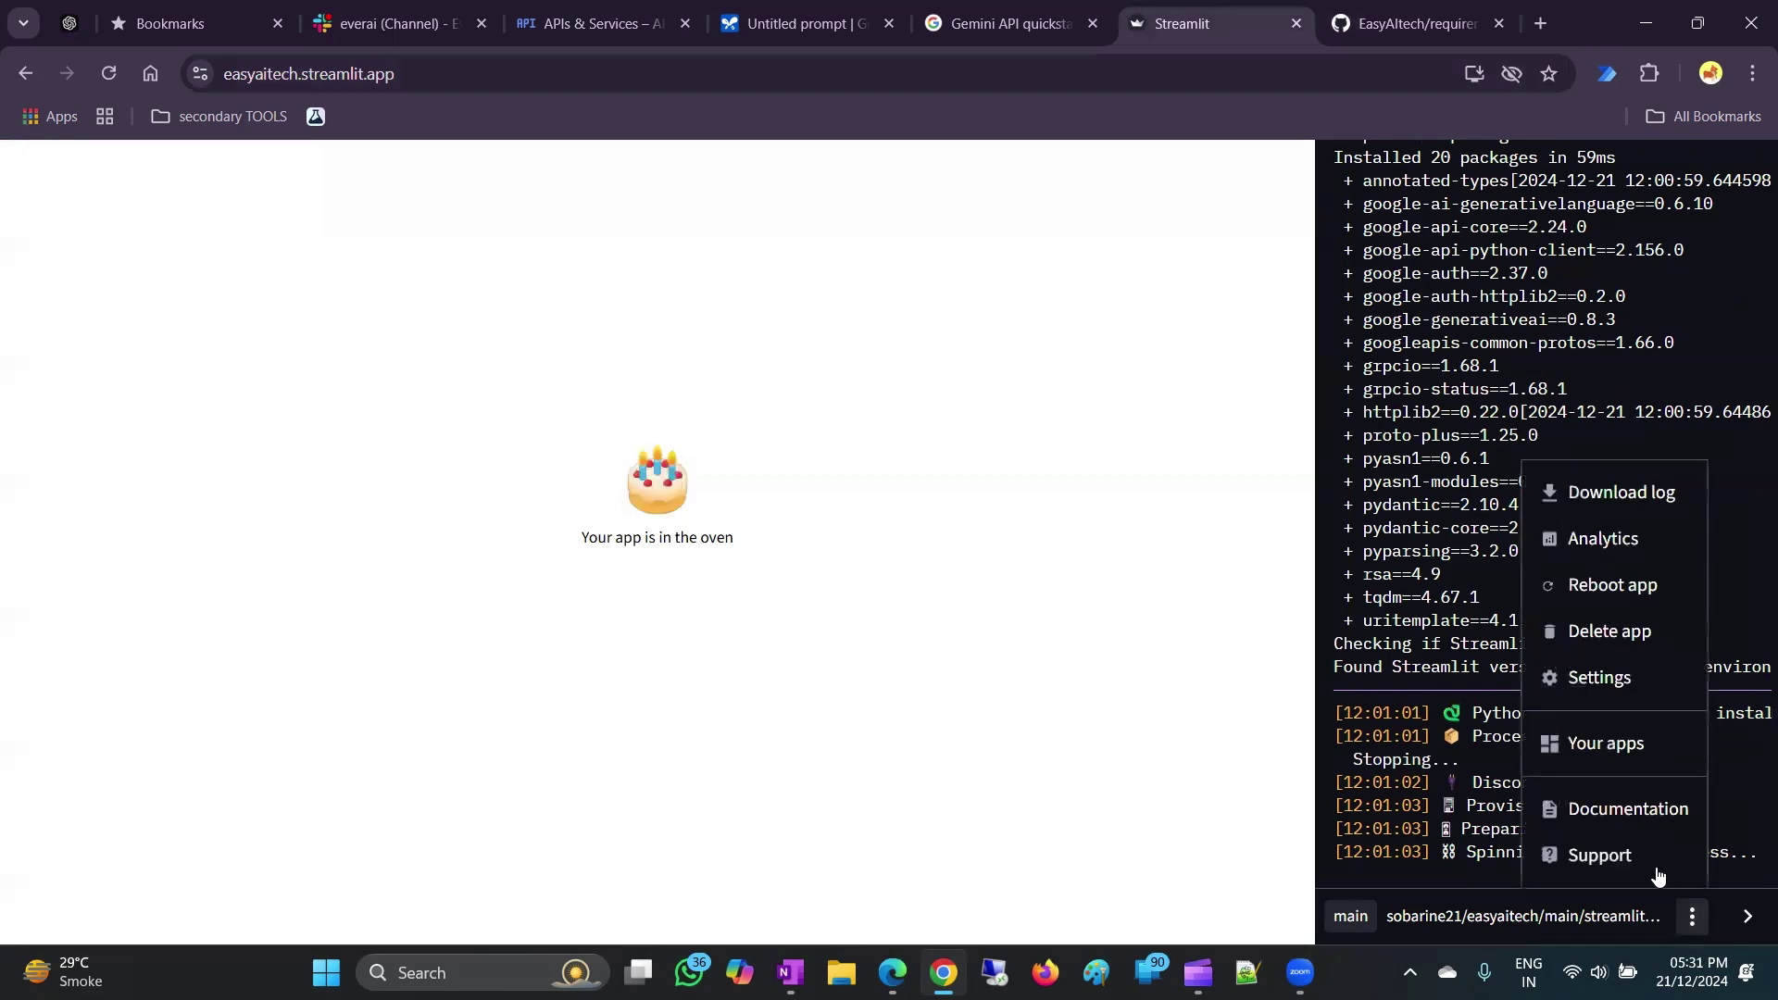
click(1611, 685)
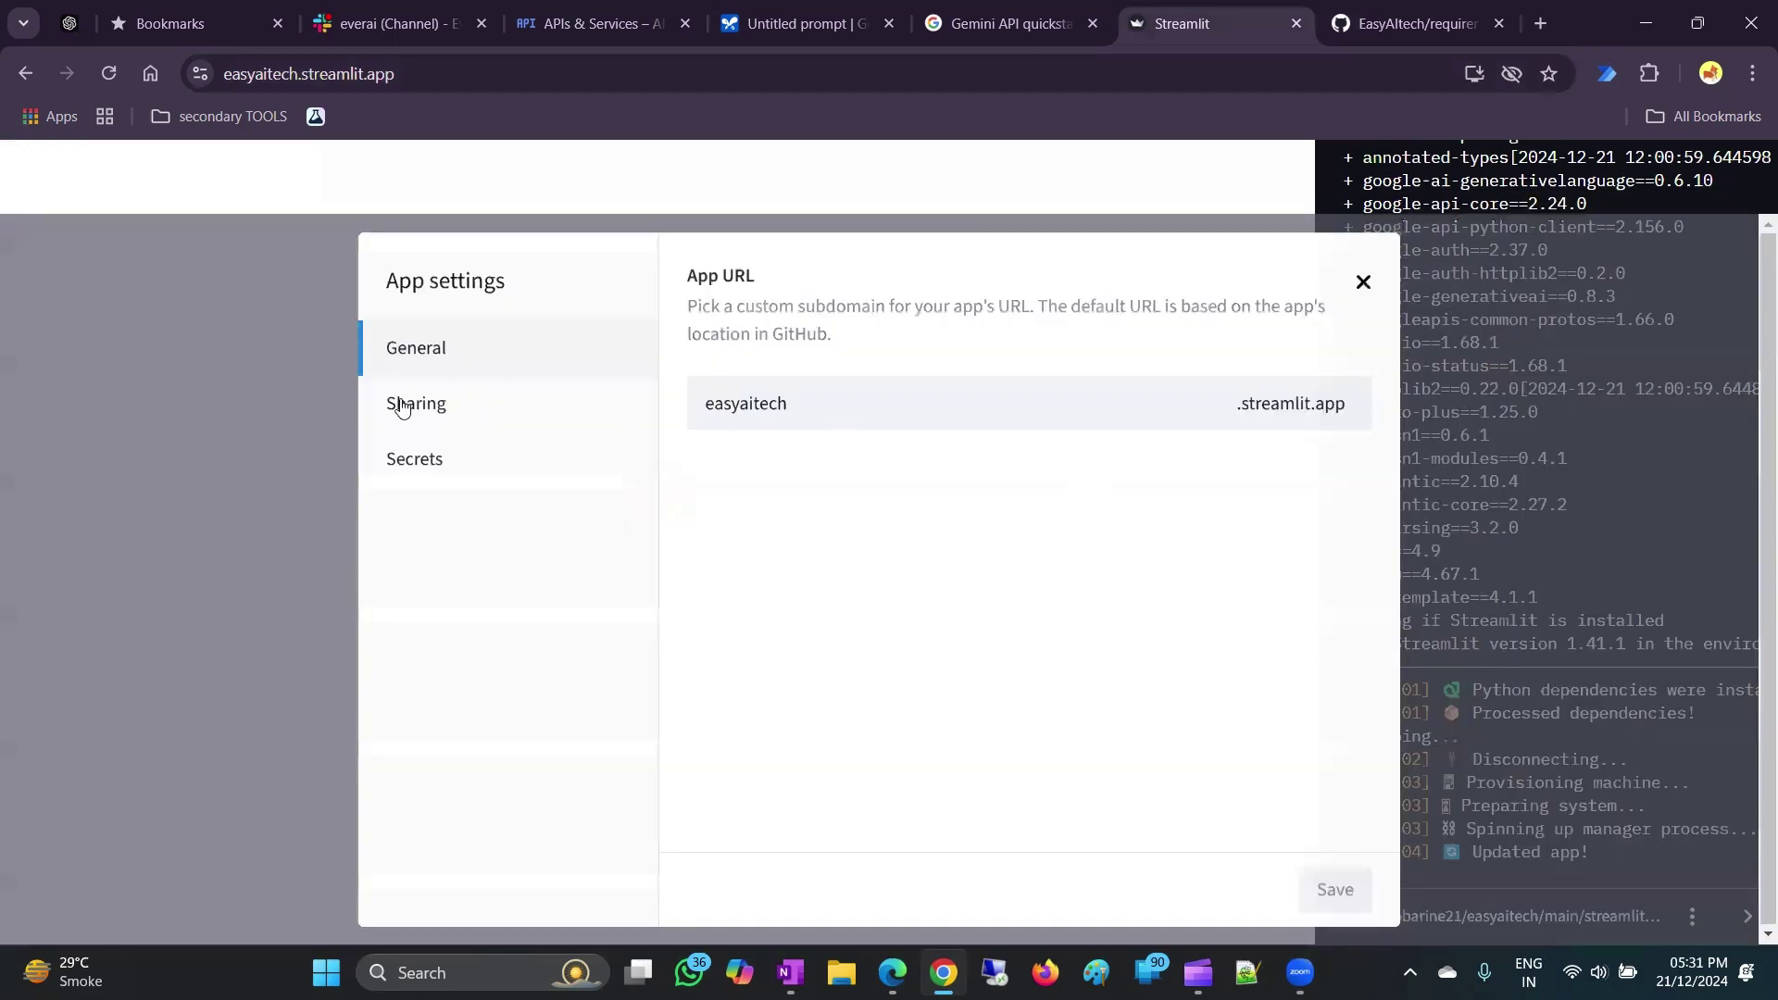
click(428, 459)
click(823, 438)
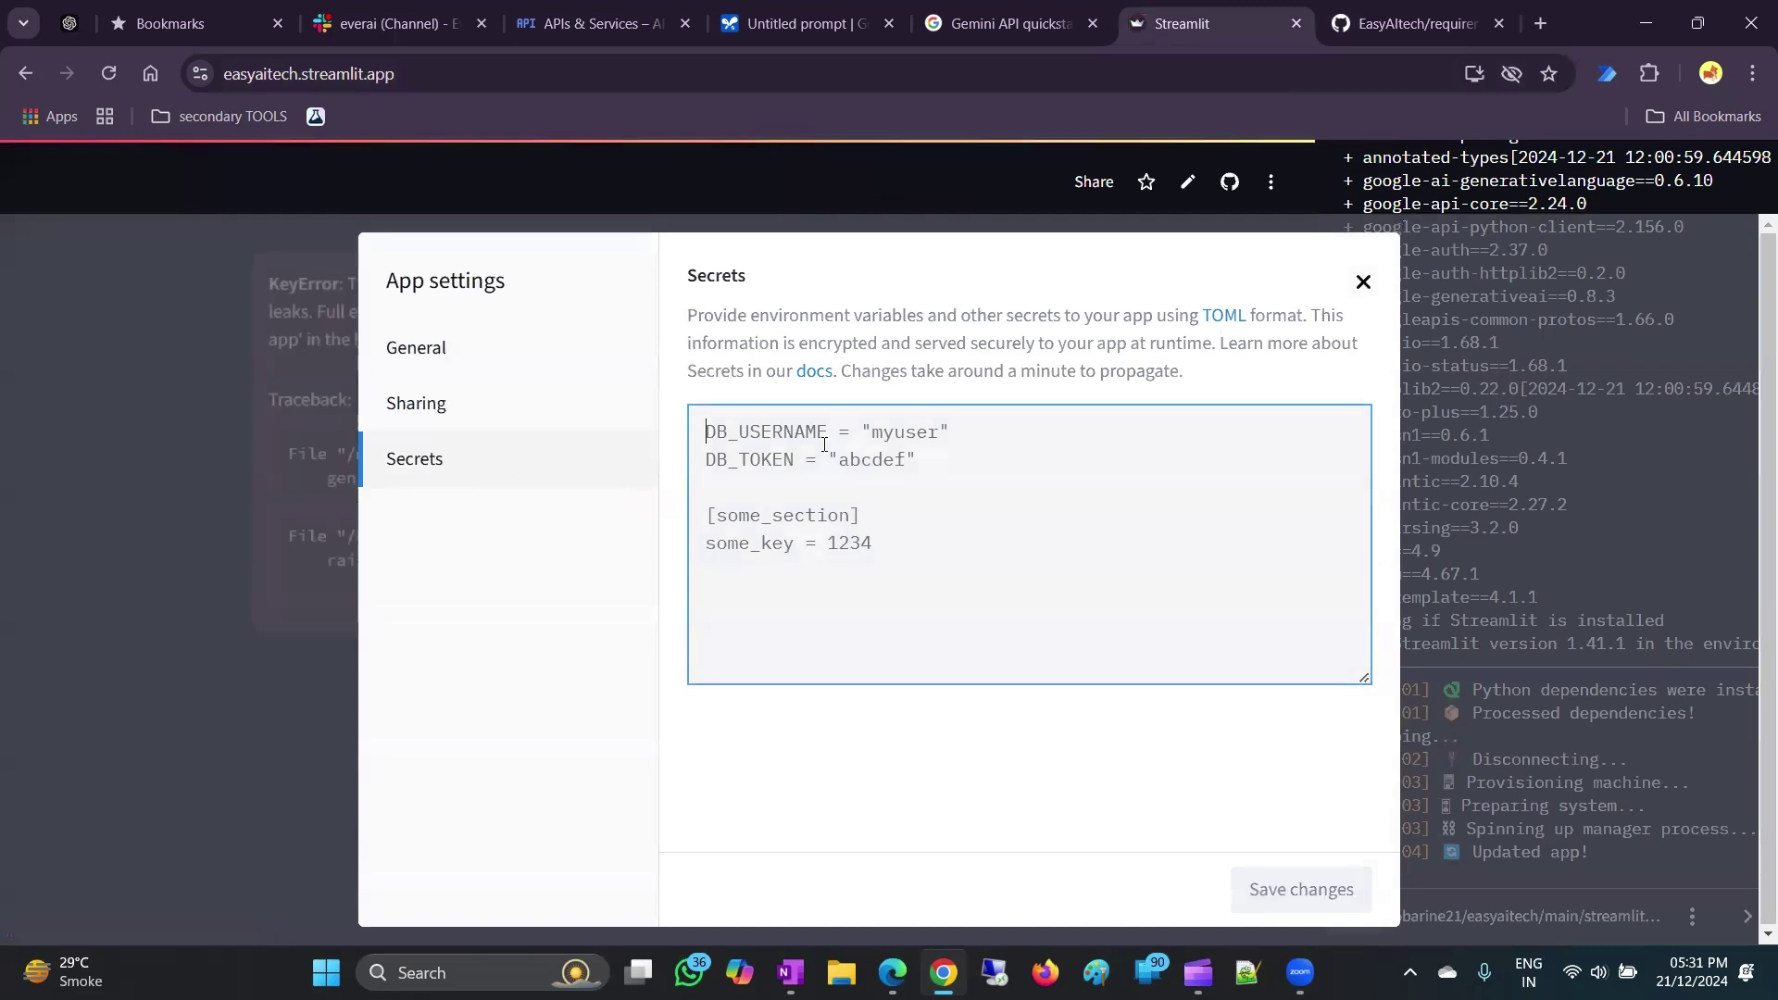
Close the generated prompt code in Google AI Studio and return to the Streamlit app's secrets.
click(752, 14)
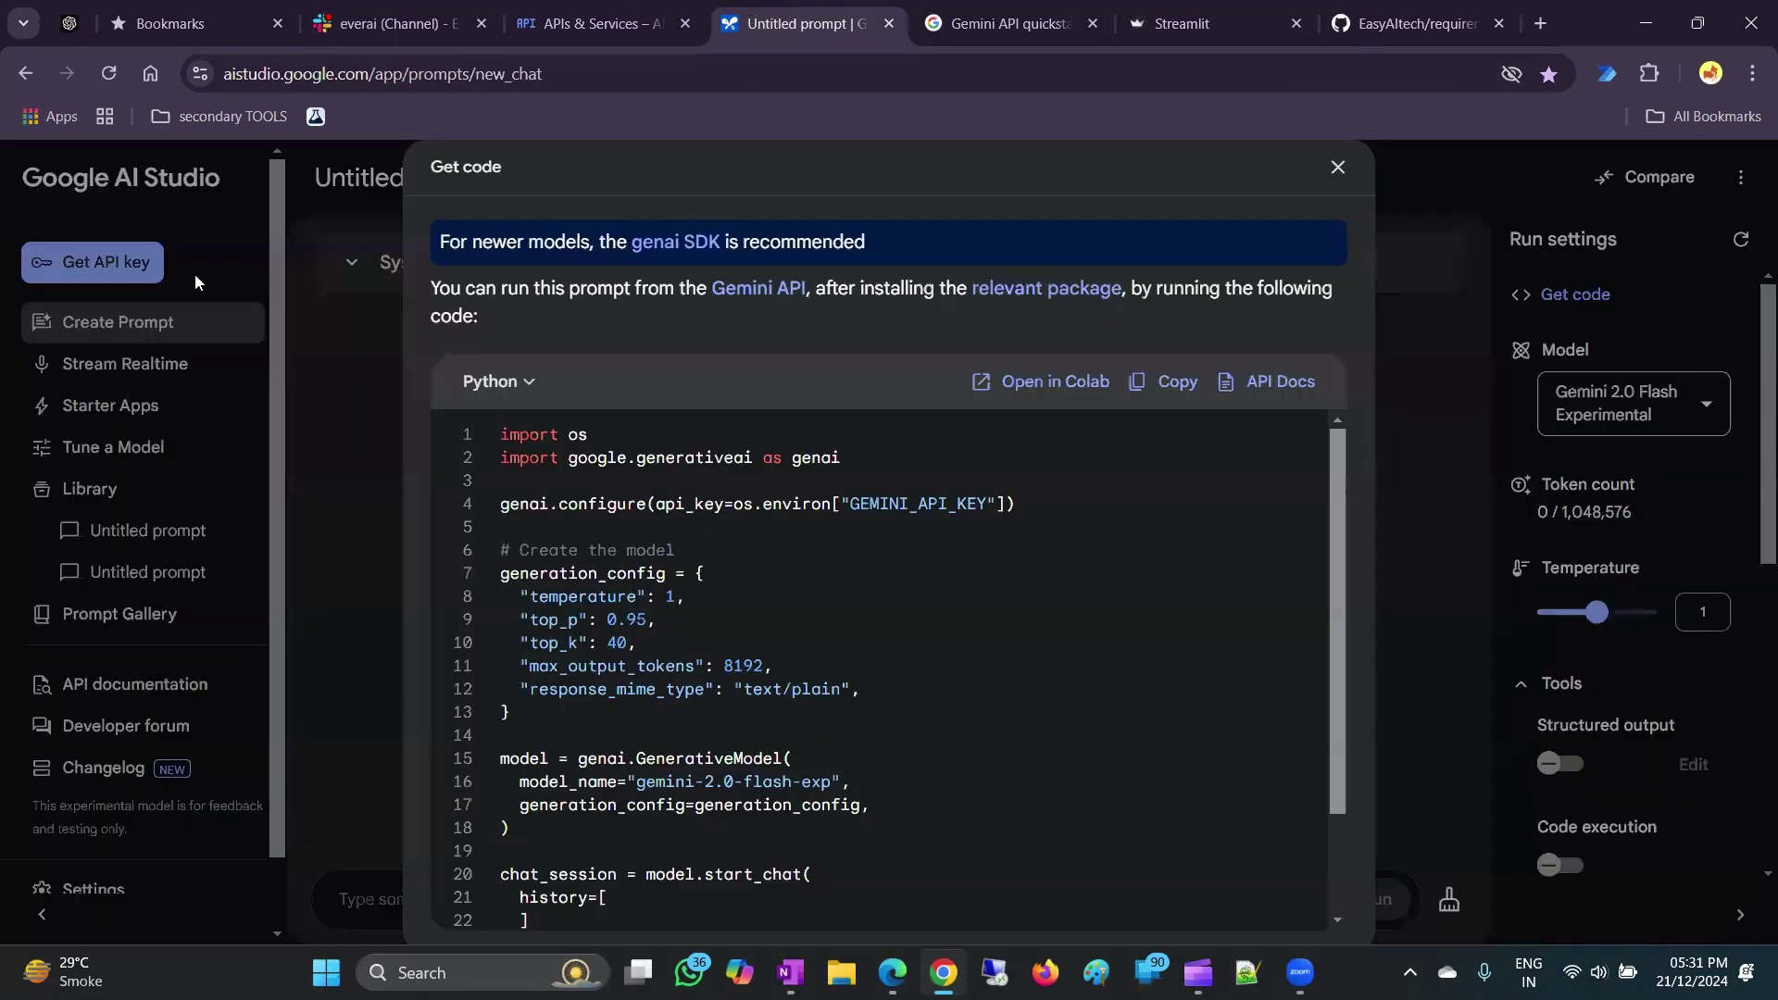
click(1337, 167)
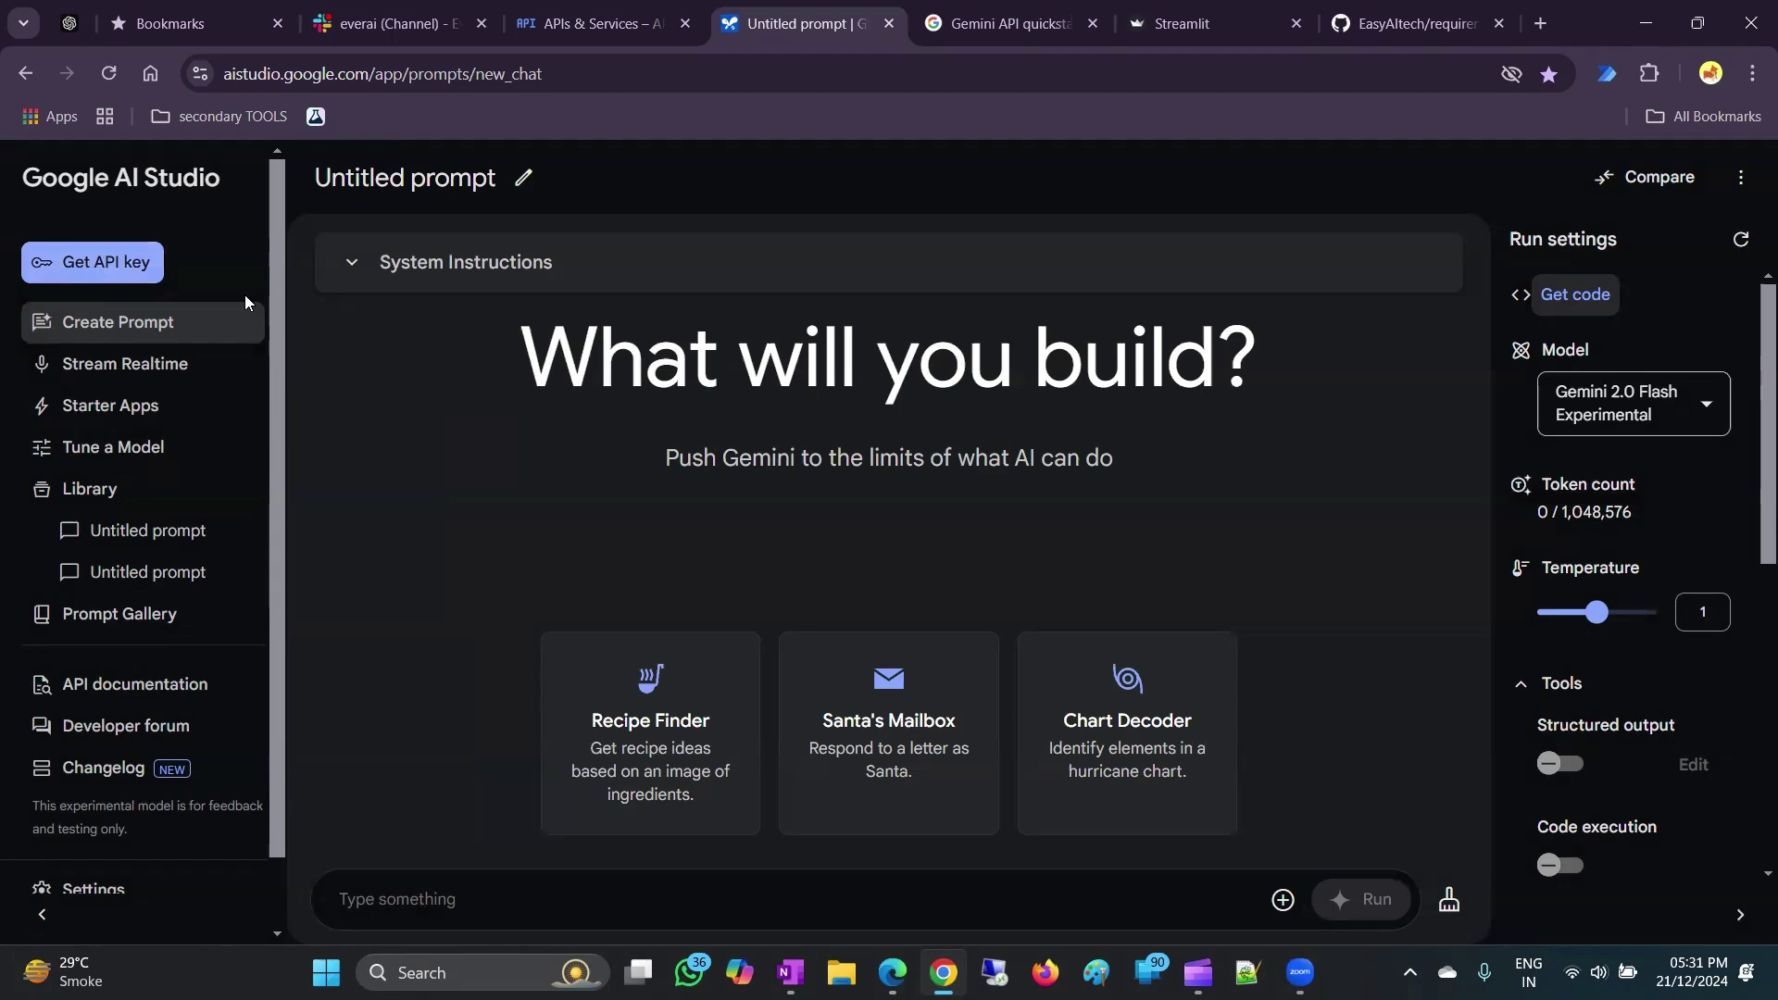
click(1181, 23)
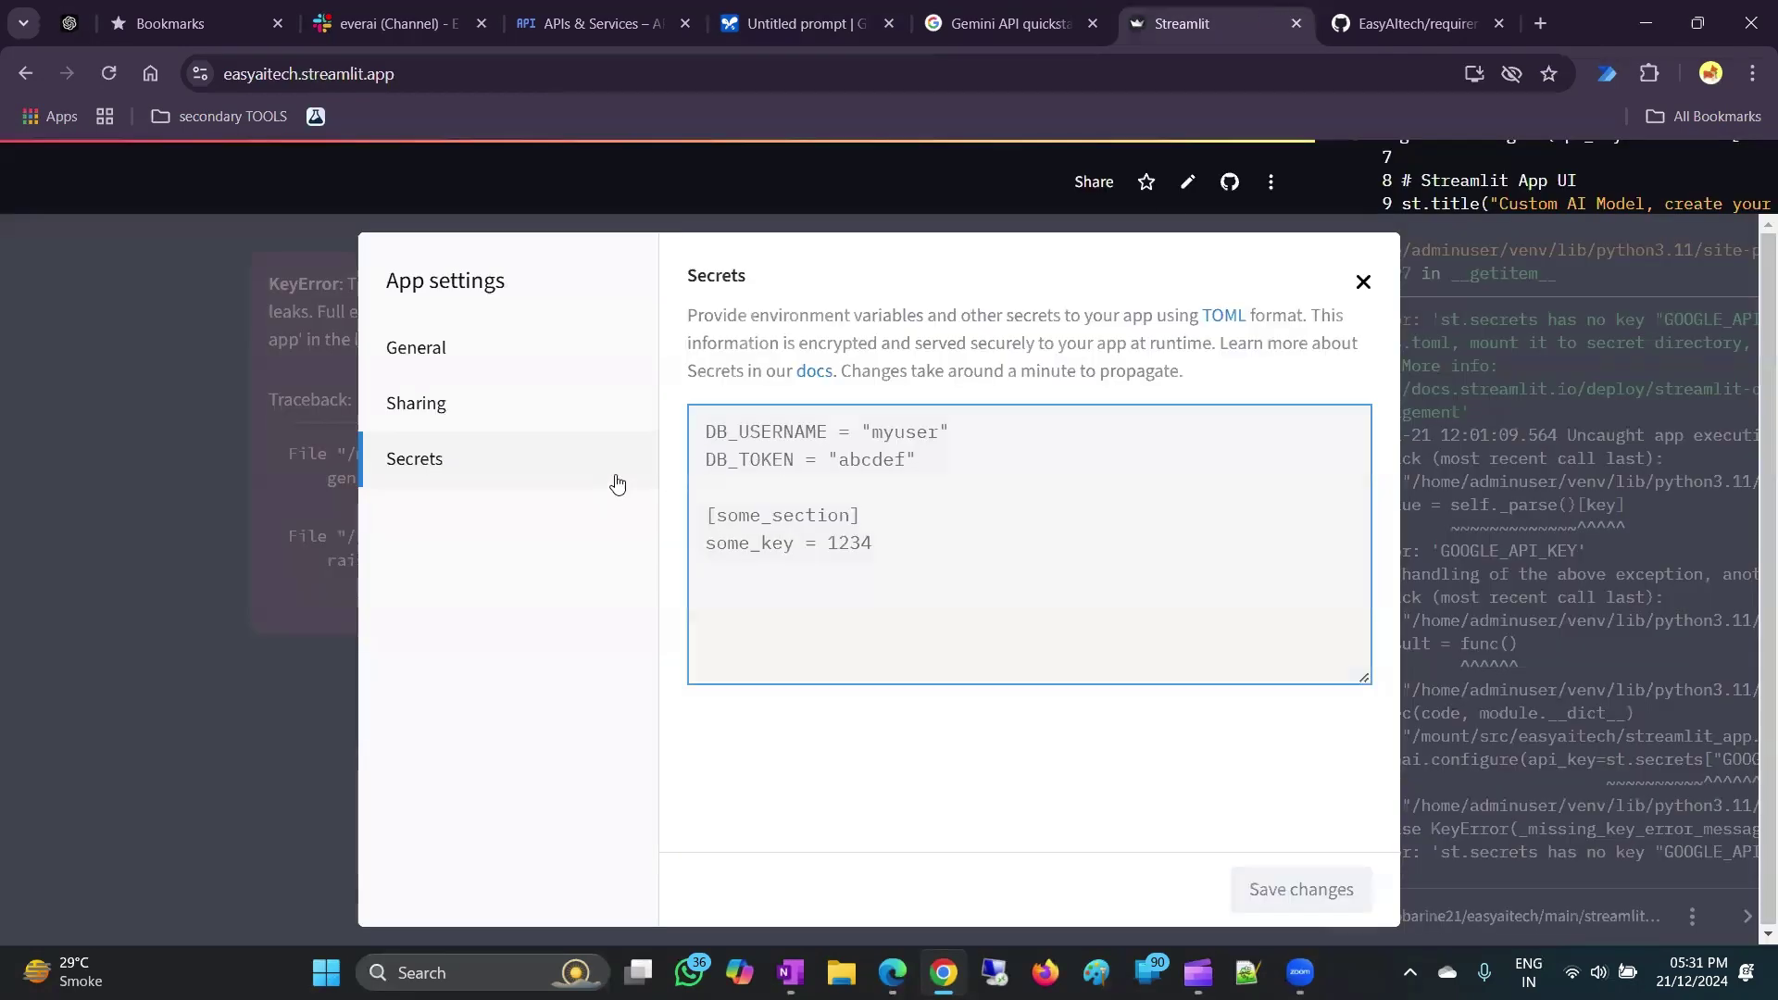
Add the entry GOOGLE_API_KEY="" with an empty value to the app's secrets.
key(Caps_Lock)
text(G)
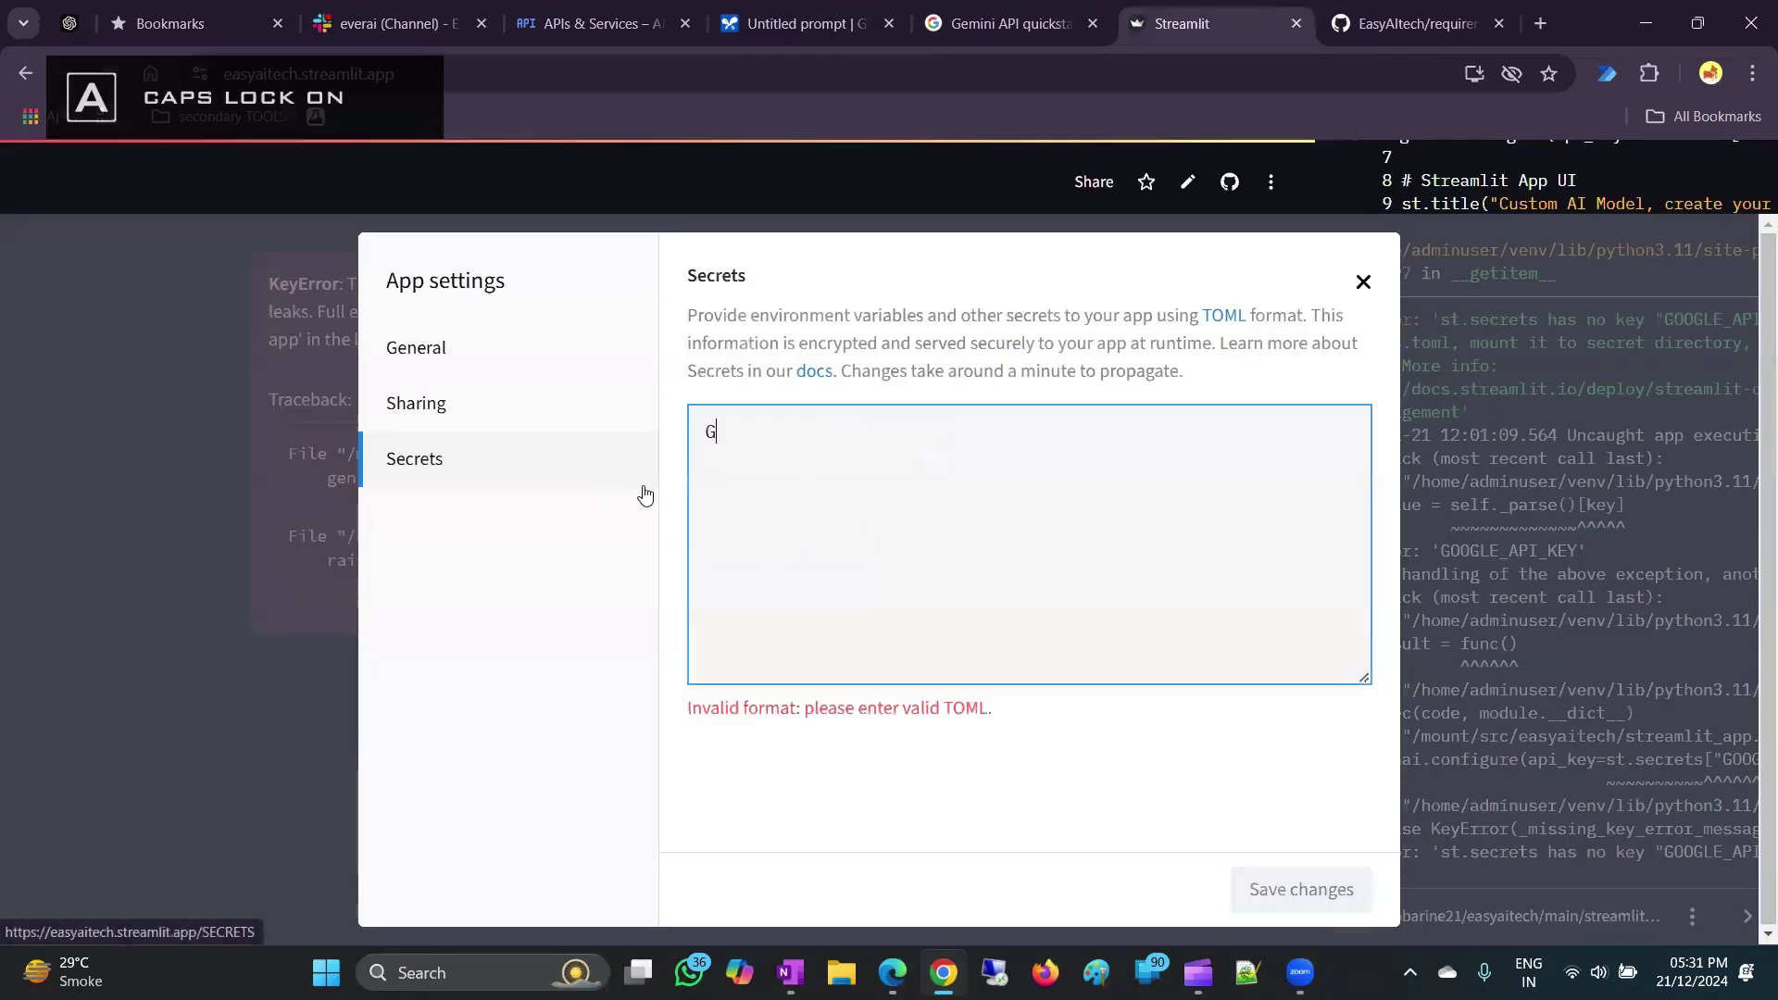
text(OOGLE)
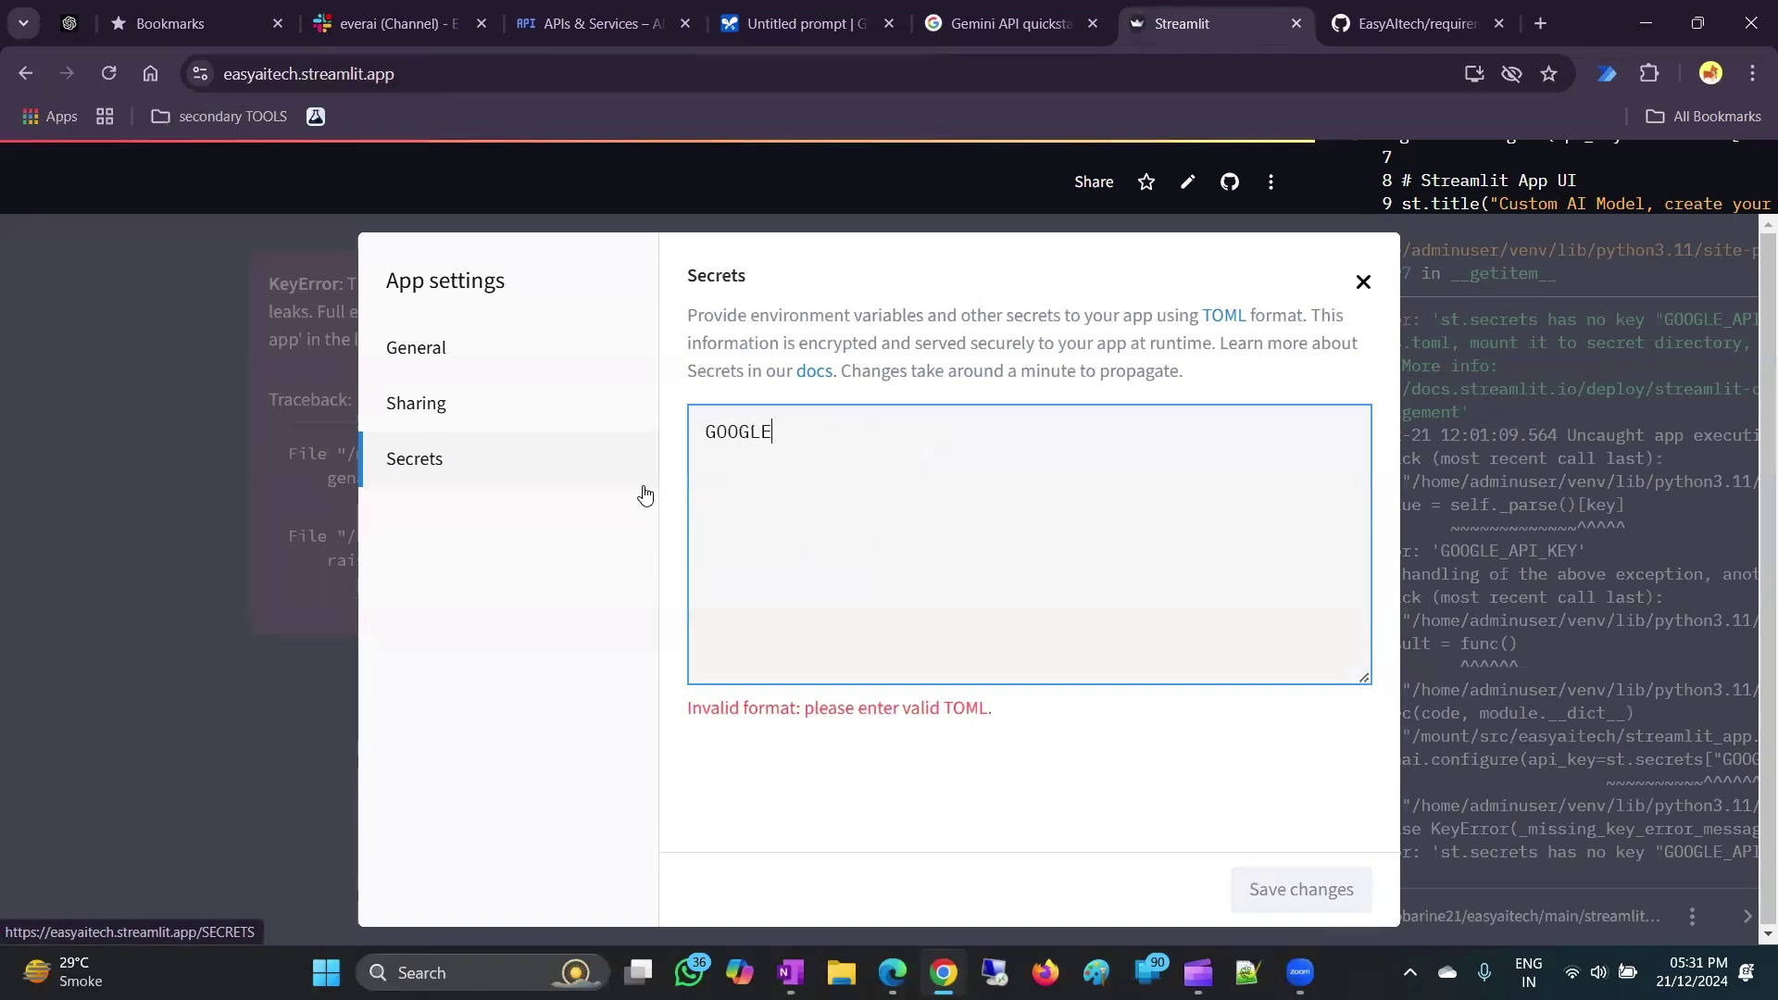
text(_API_KEY=")
text(")
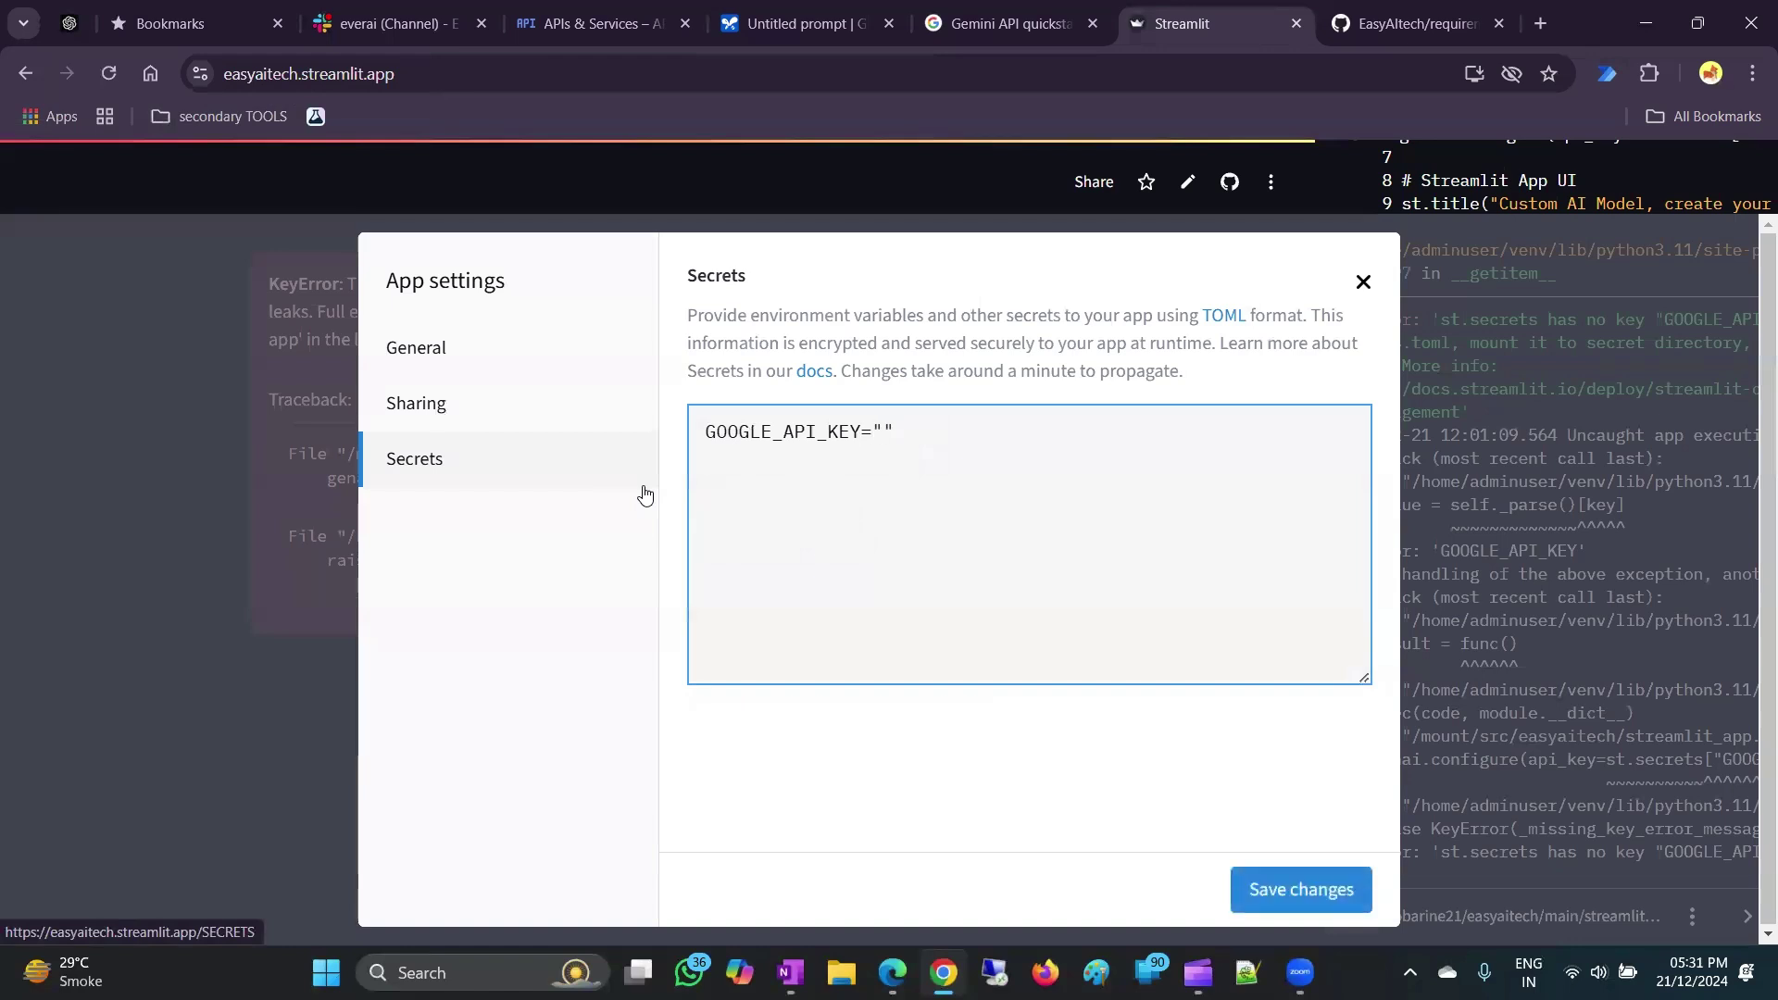
click(801, 23)
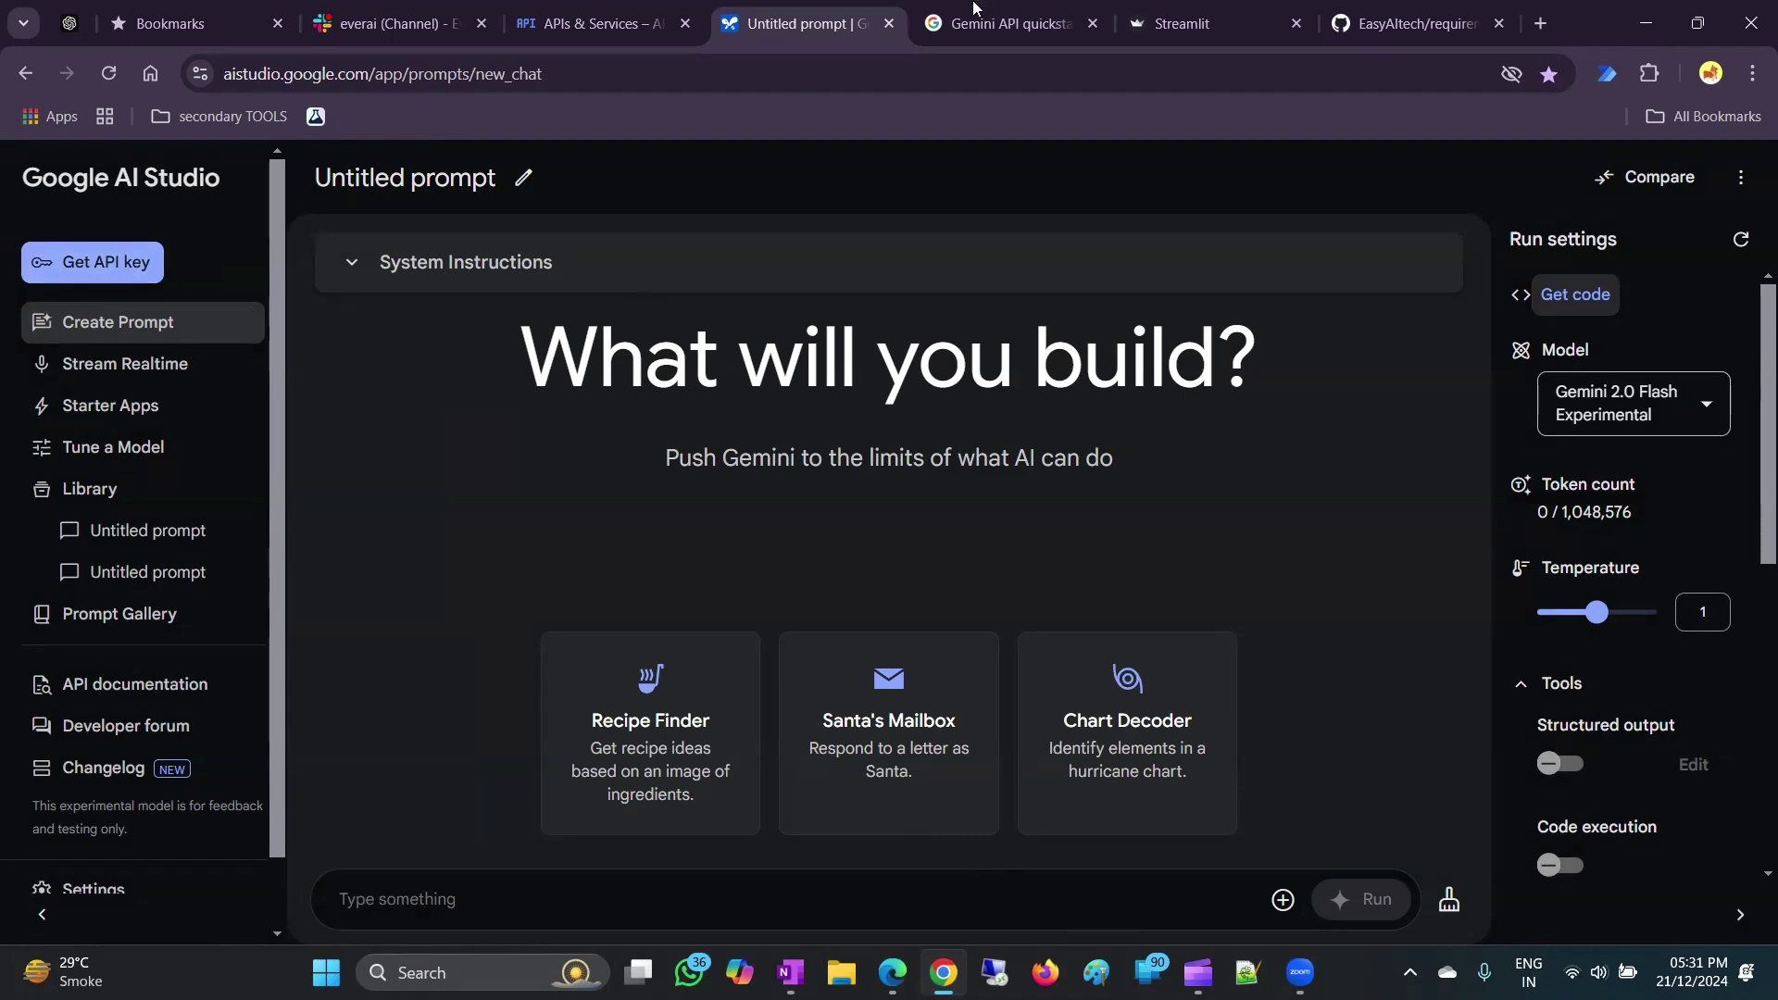
key(alt+Tab)
click(1246, 12)
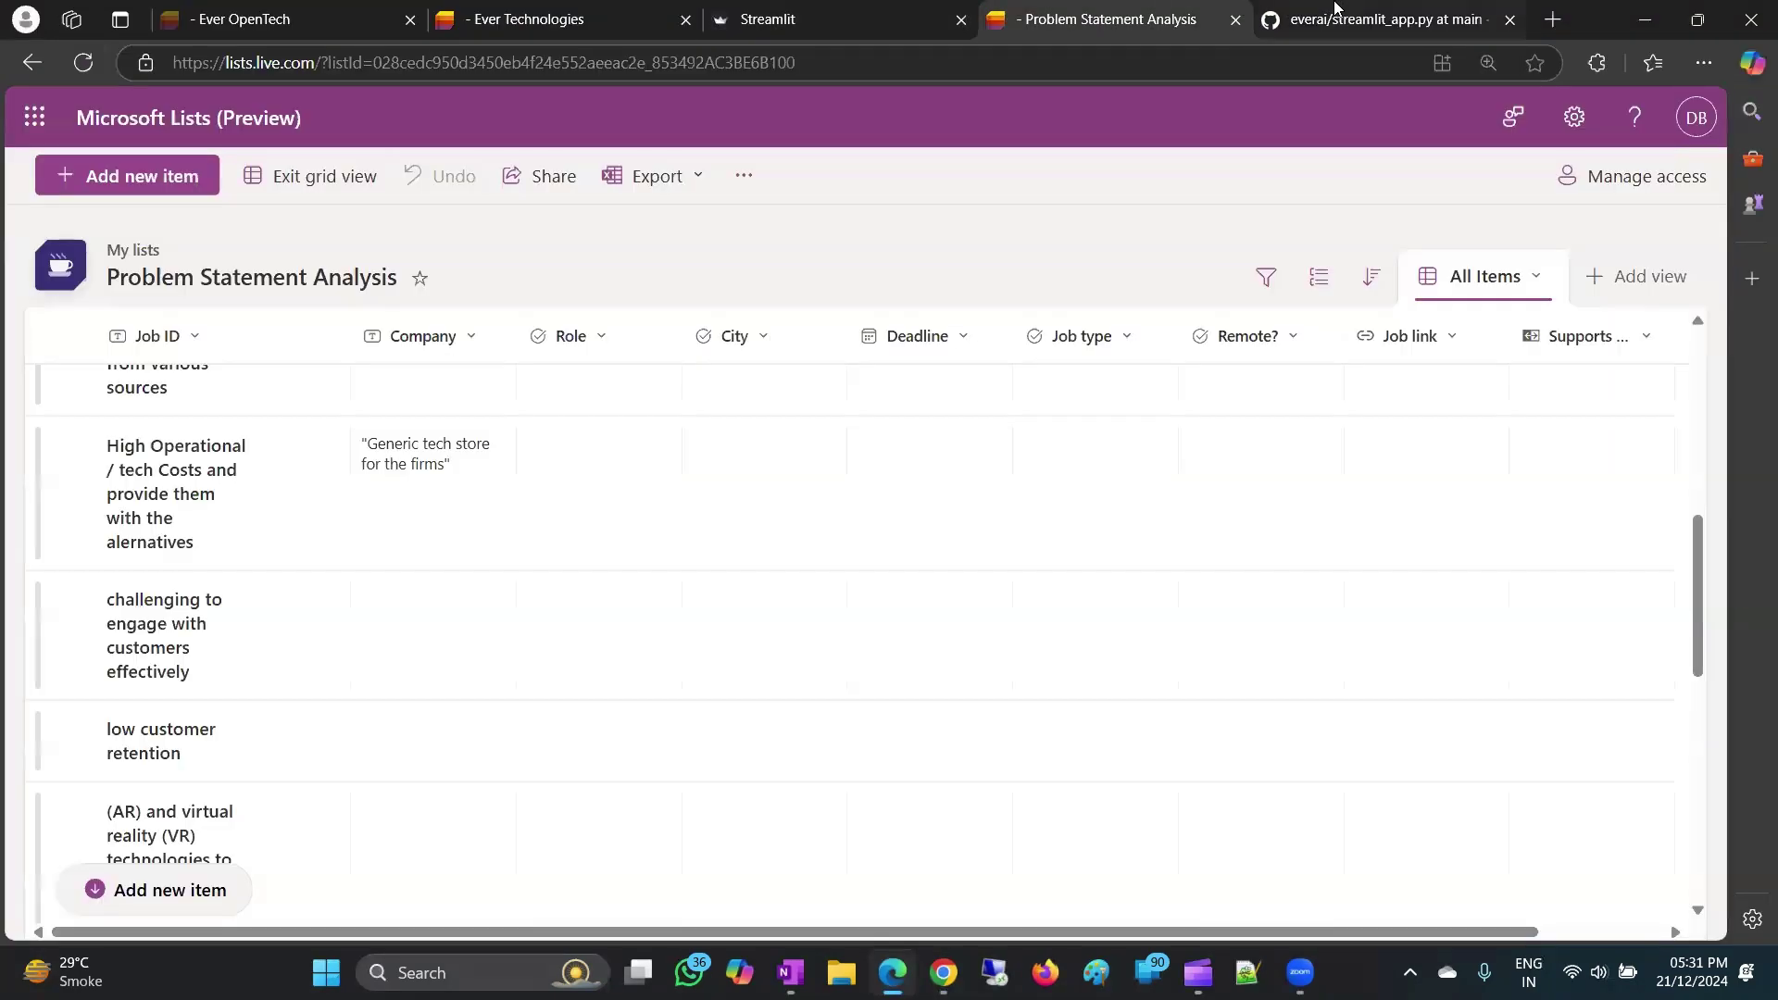
click(1277, 11)
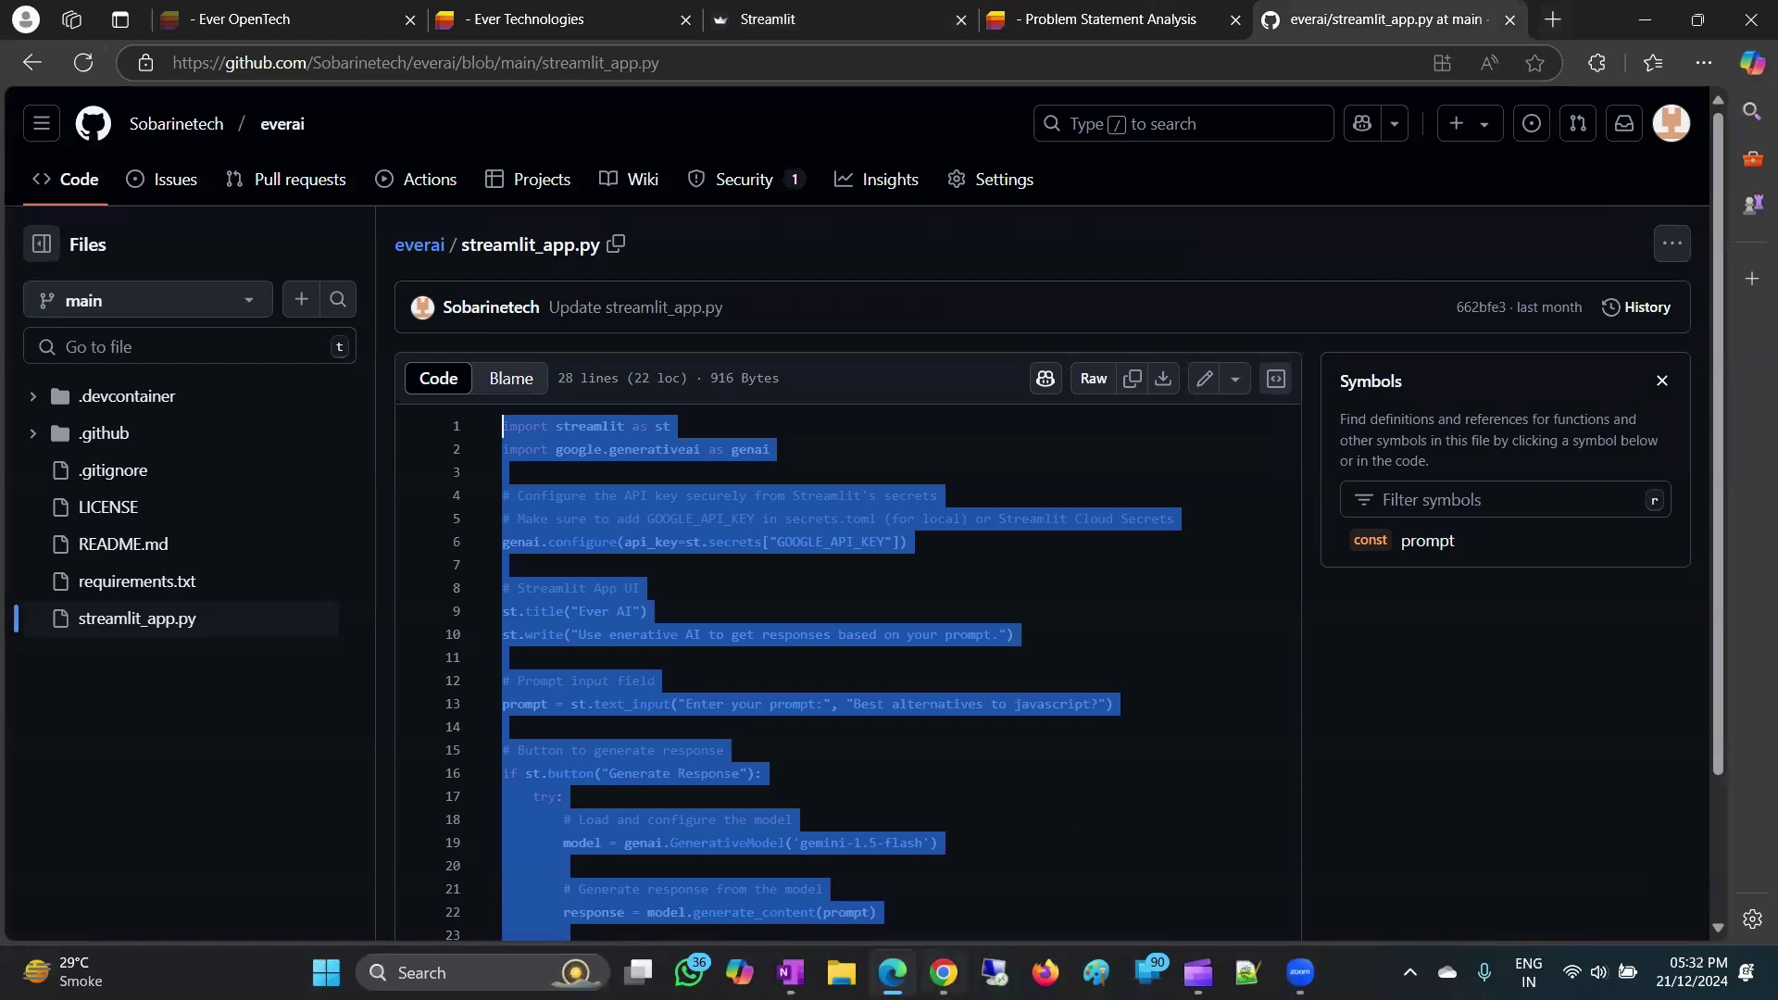
key(alt+Tab)
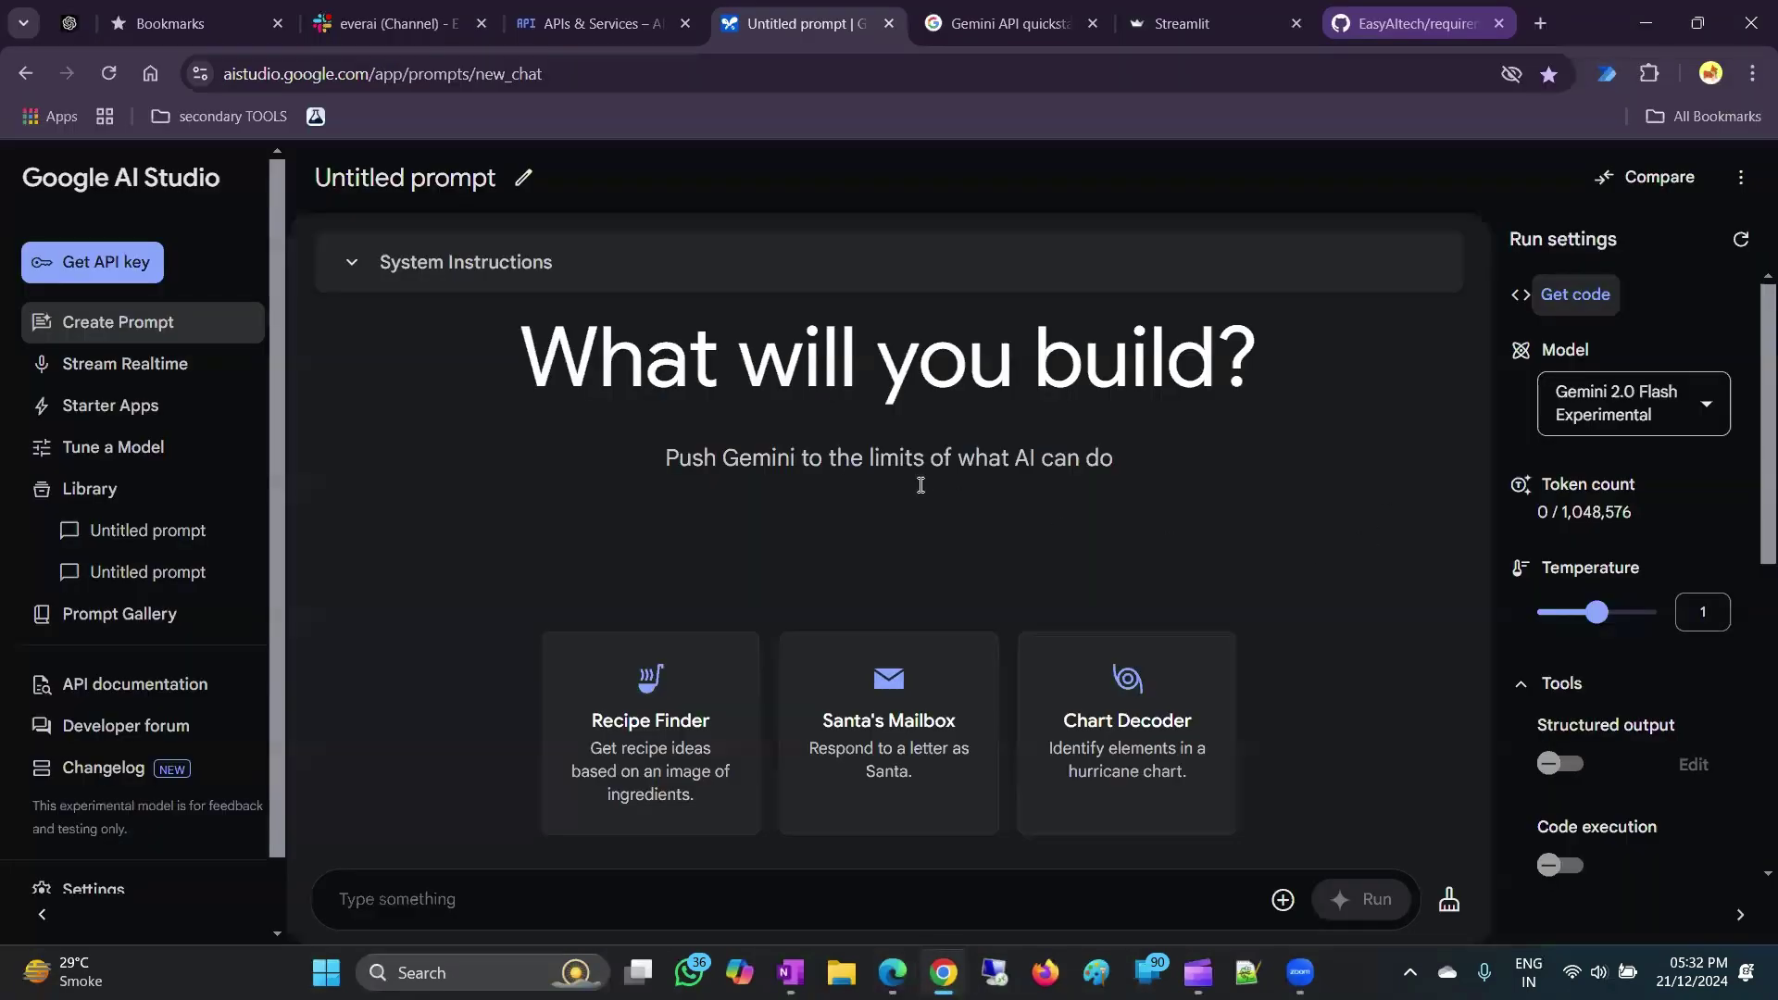
click(1203, 23)
Open the API keys page in Google AI Studio and dismiss the Create API key dialog.
click(850, 9)
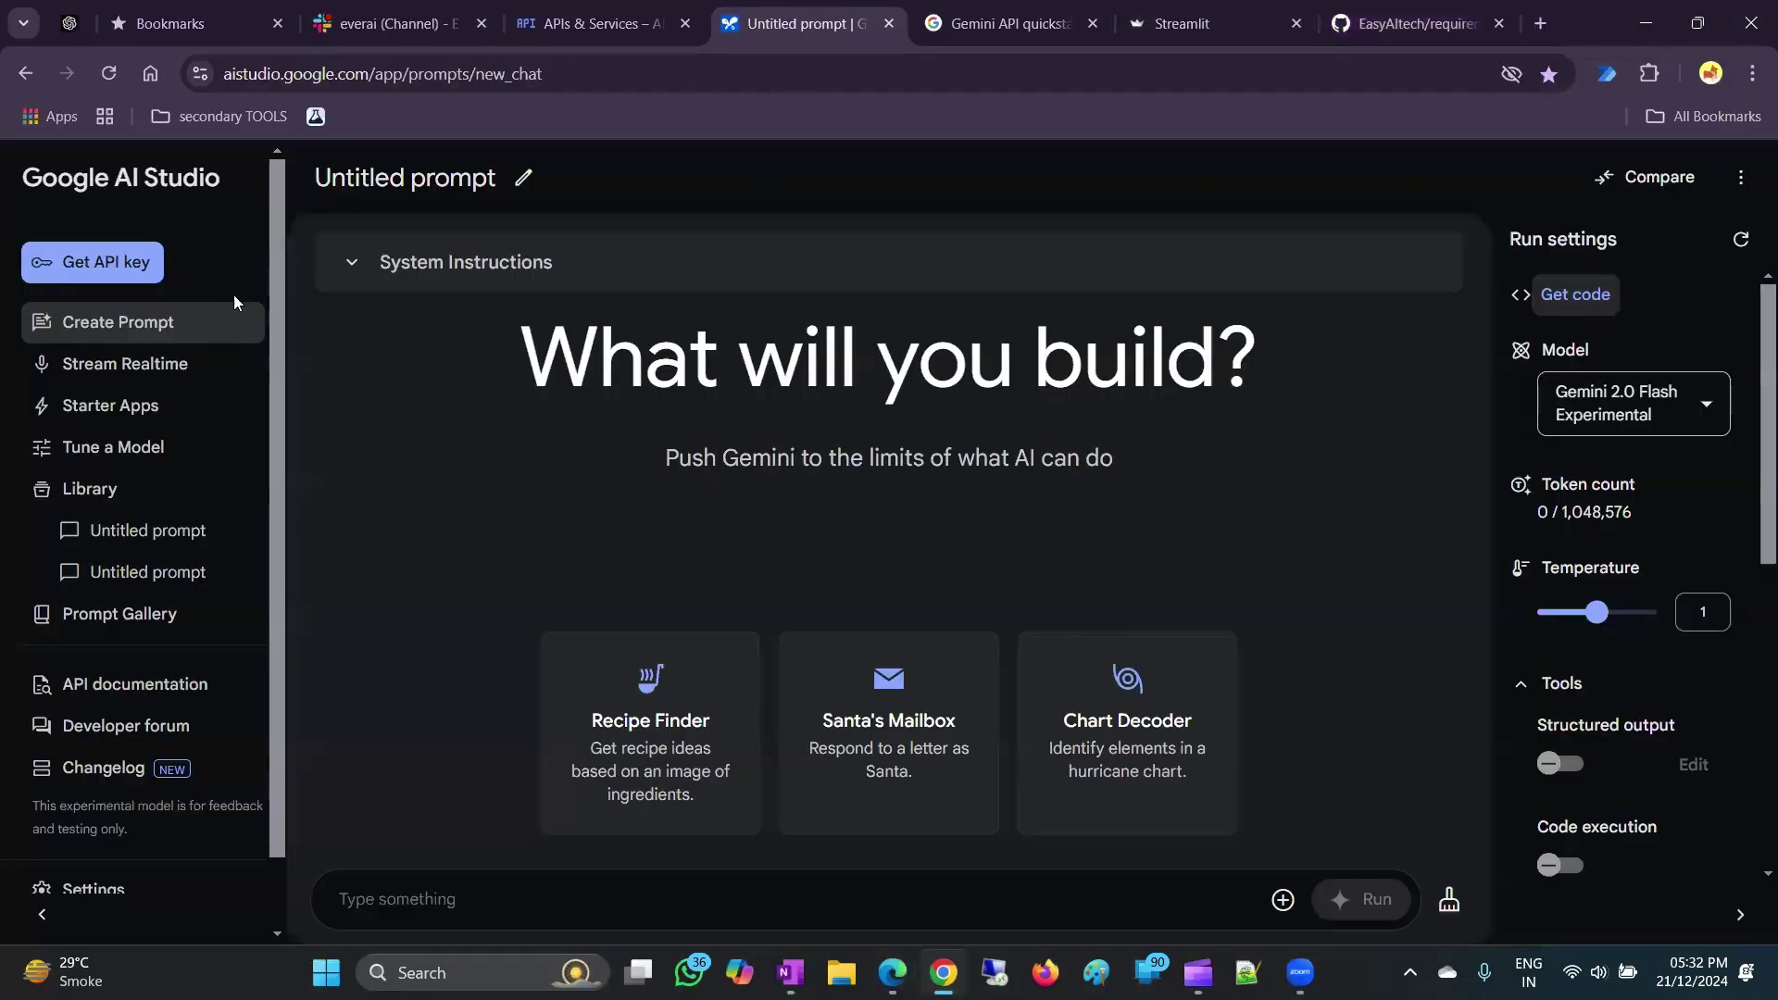
click(95, 261)
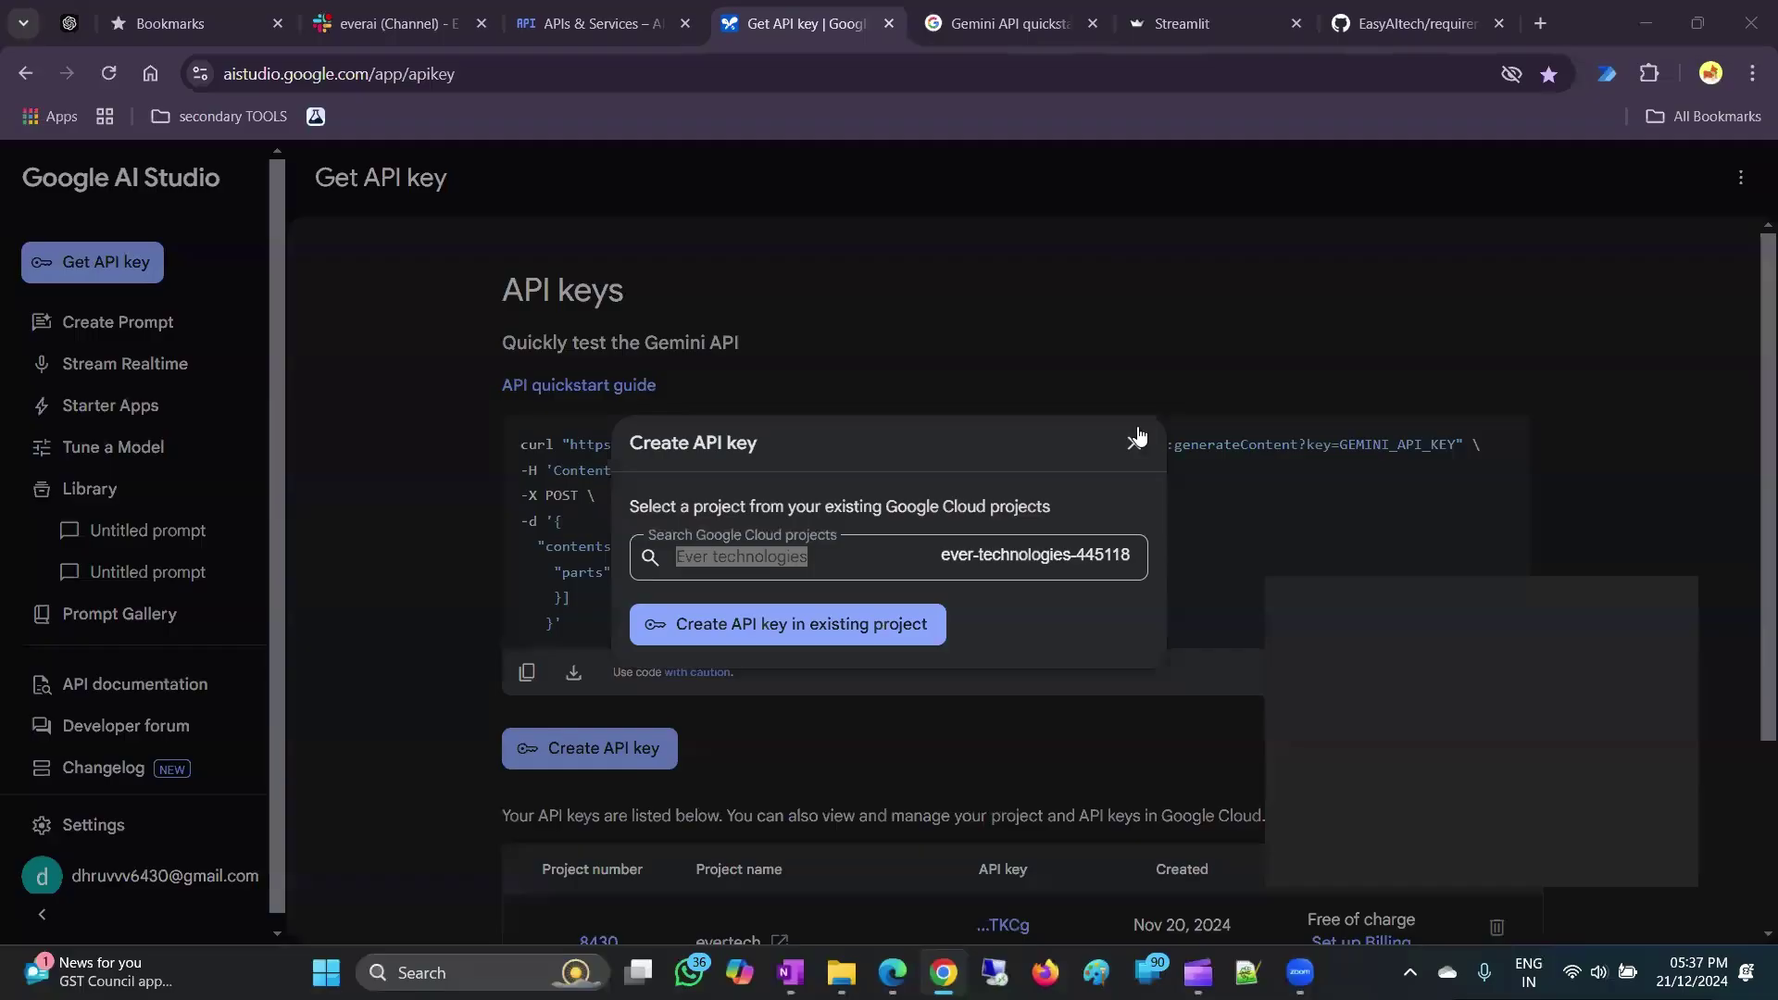
click(1136, 438)
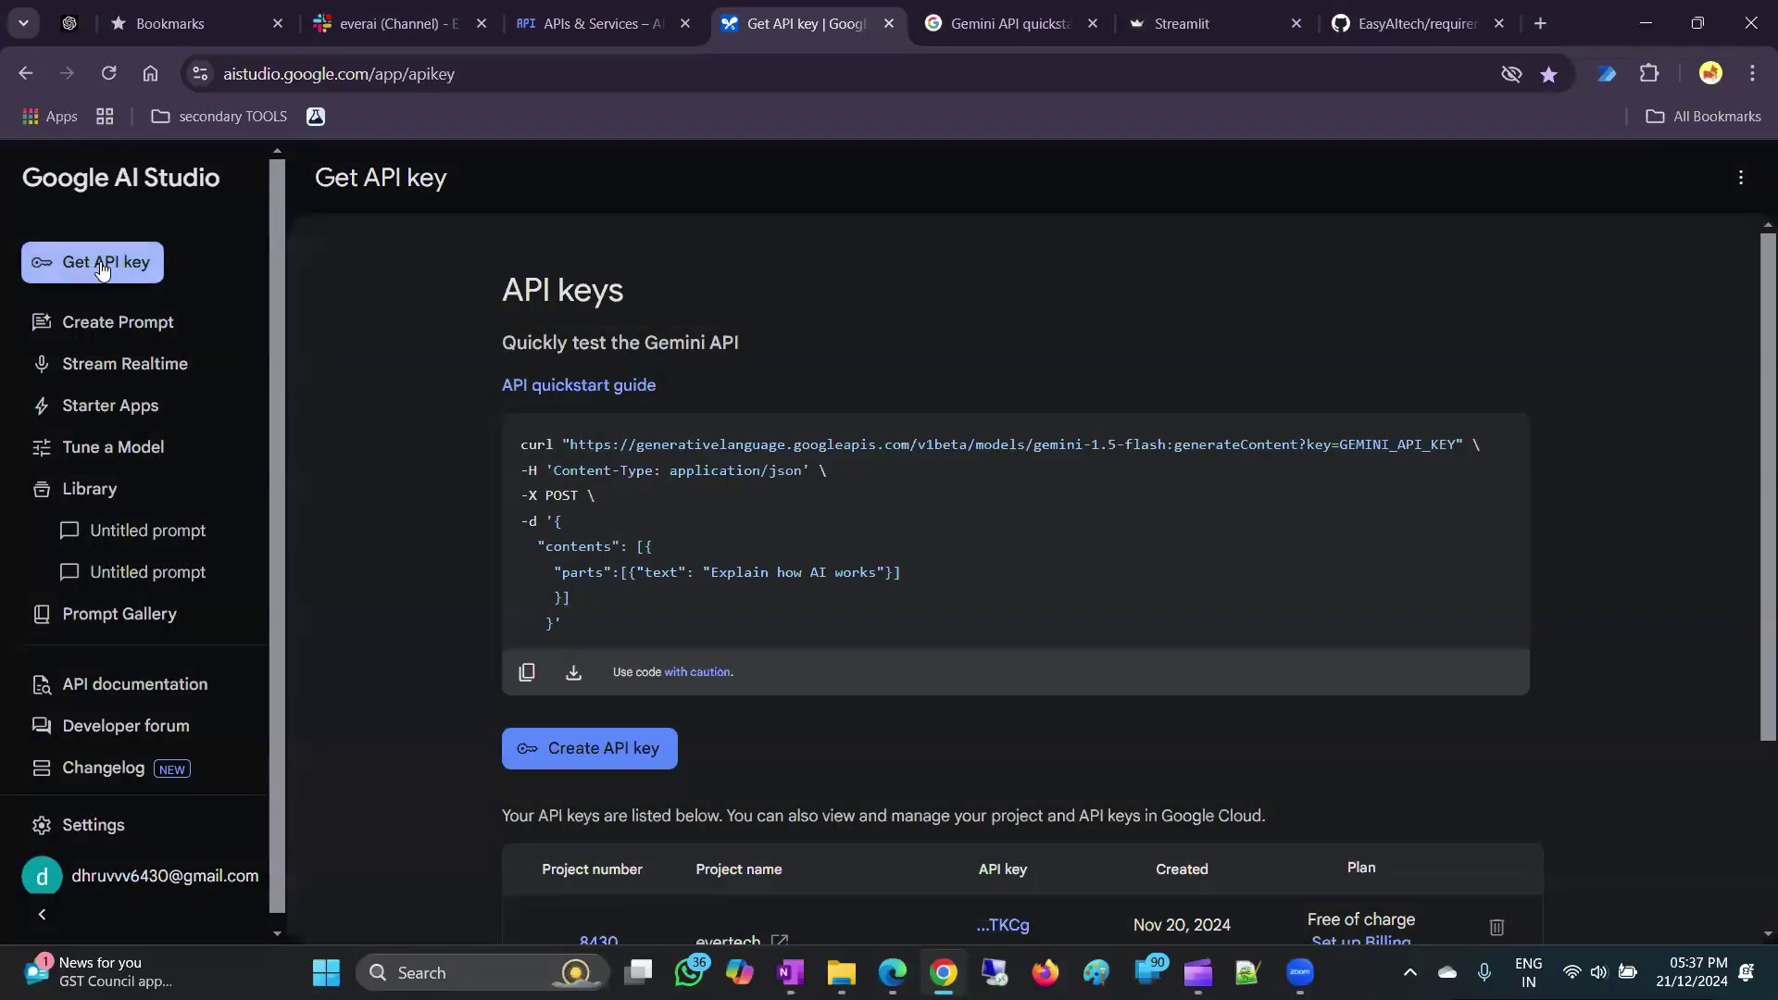
Create an API key in the existing Google Cloud project Ever technologies and return to the Streamlit app.
click(613, 746)
click(740, 557)
click(718, 618)
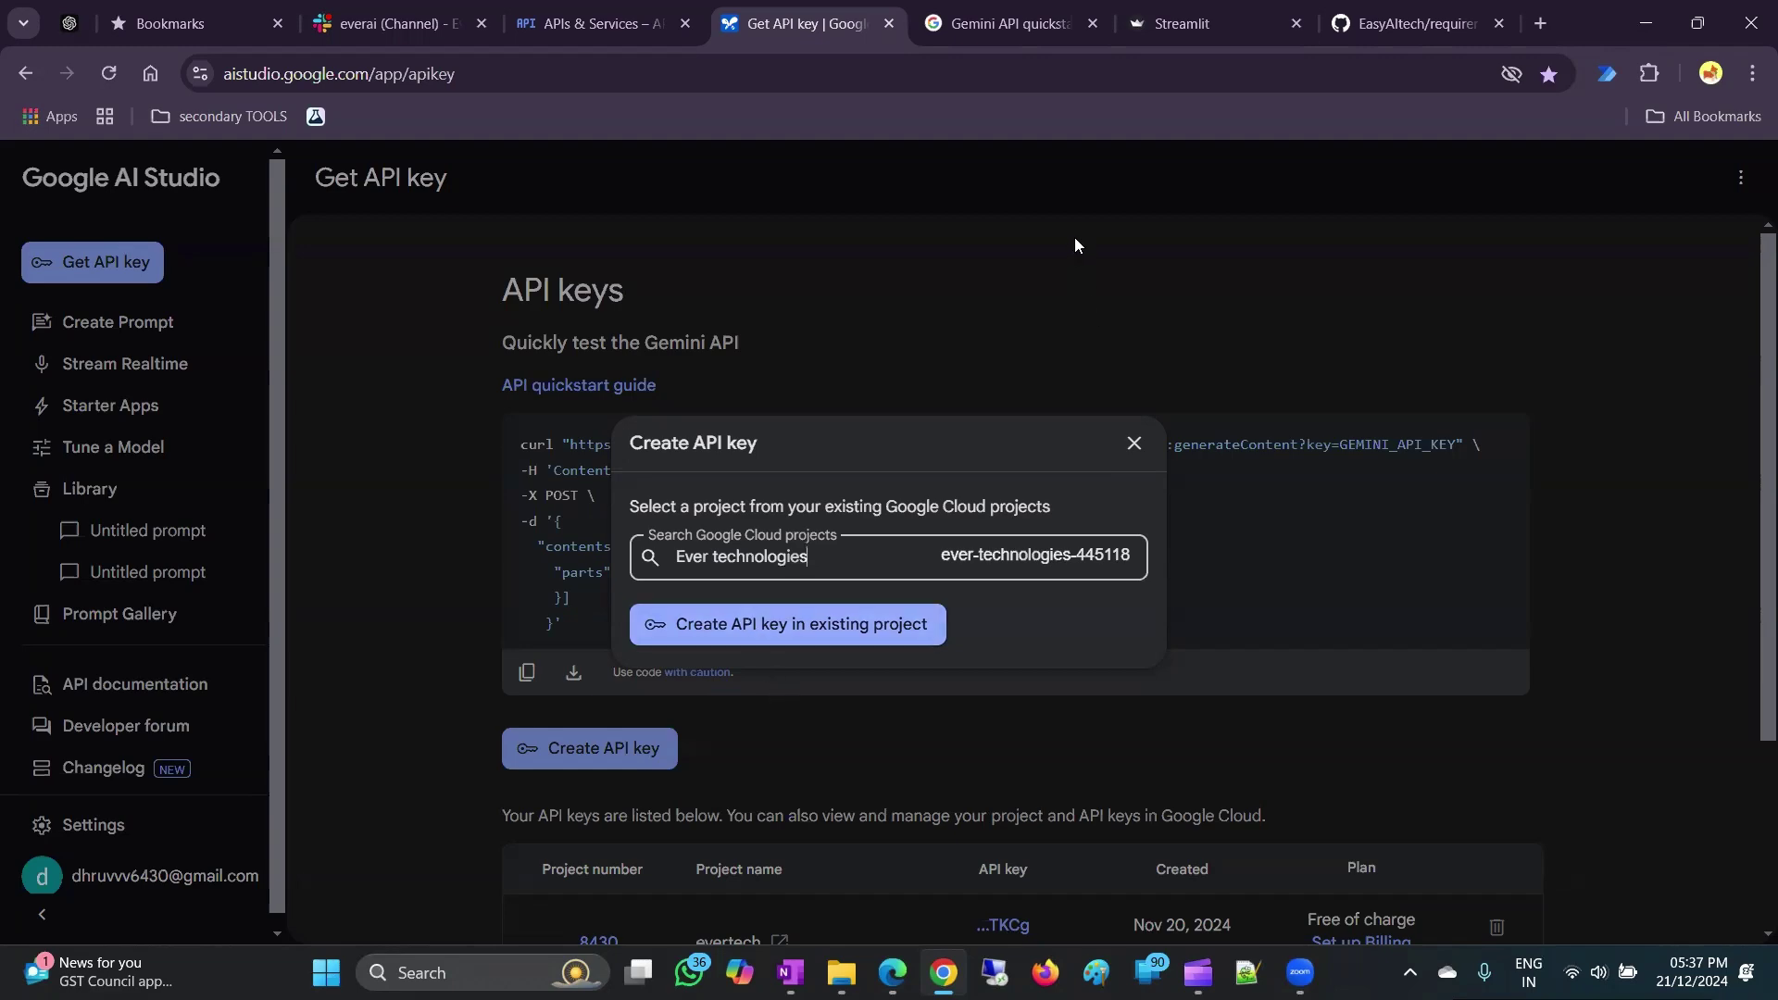
click(1194, 23)
click(880, 433)
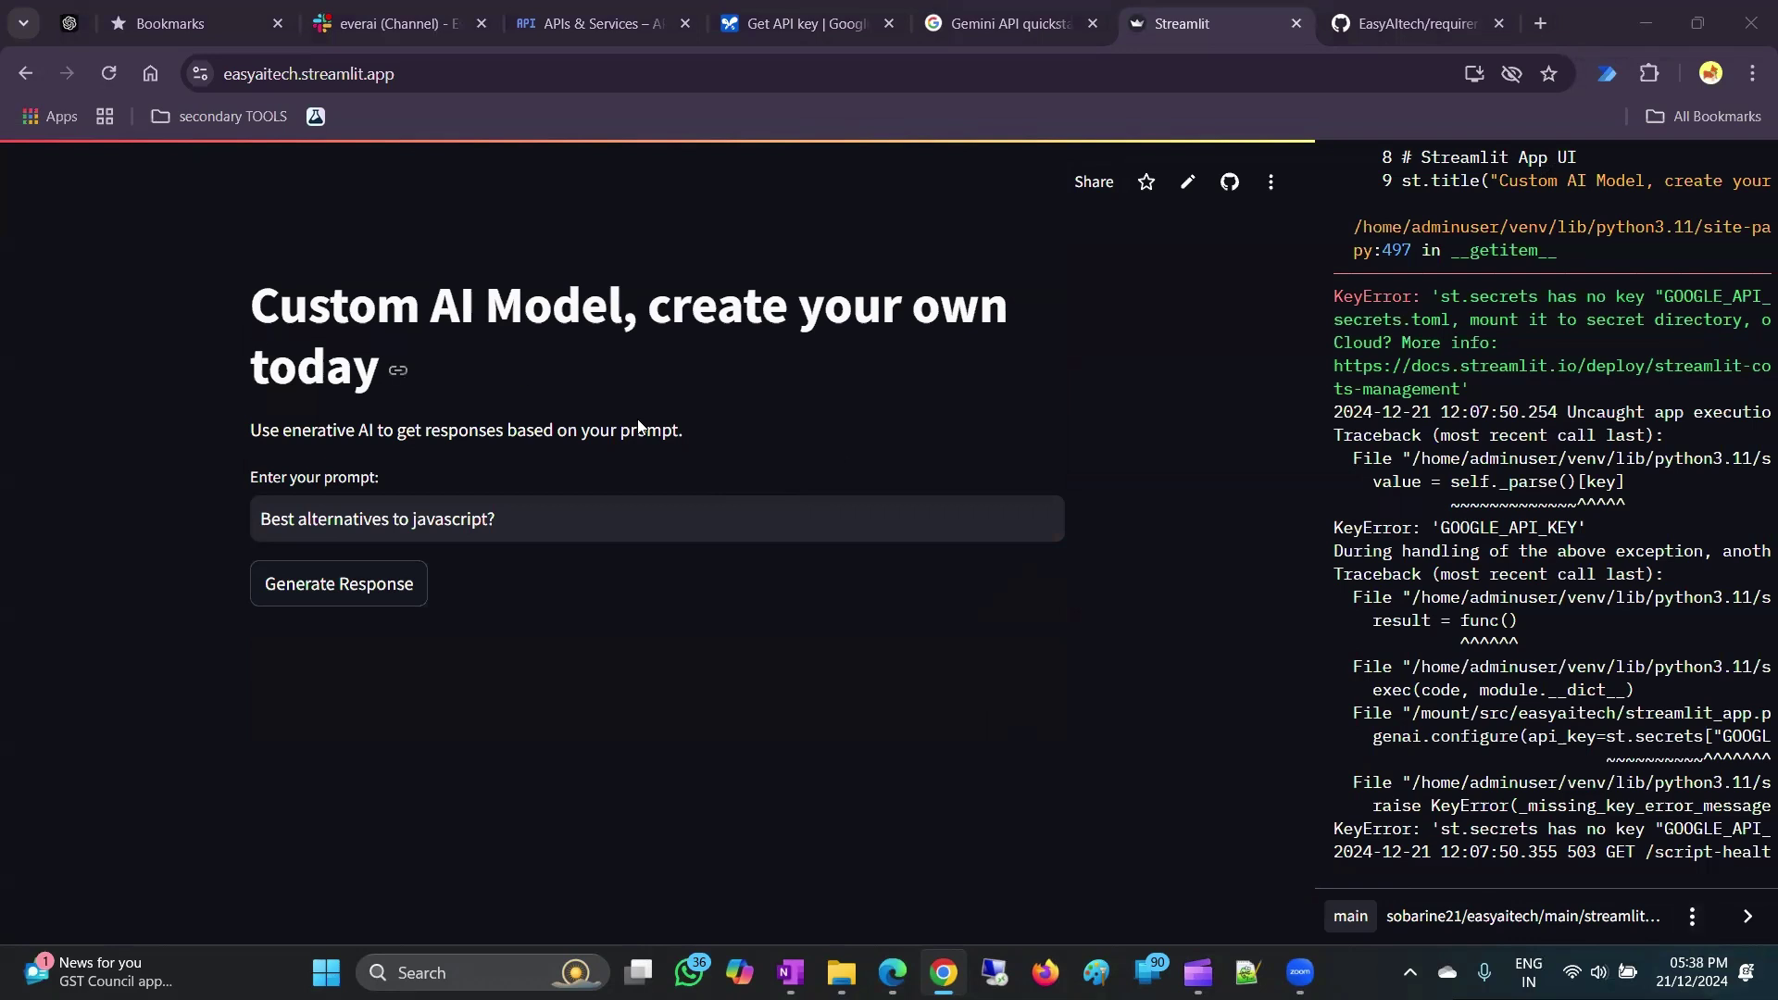
Switch to the GitHub repository and review the contents of requirements.txt and streamlit_app.py.
click(1412, 23)
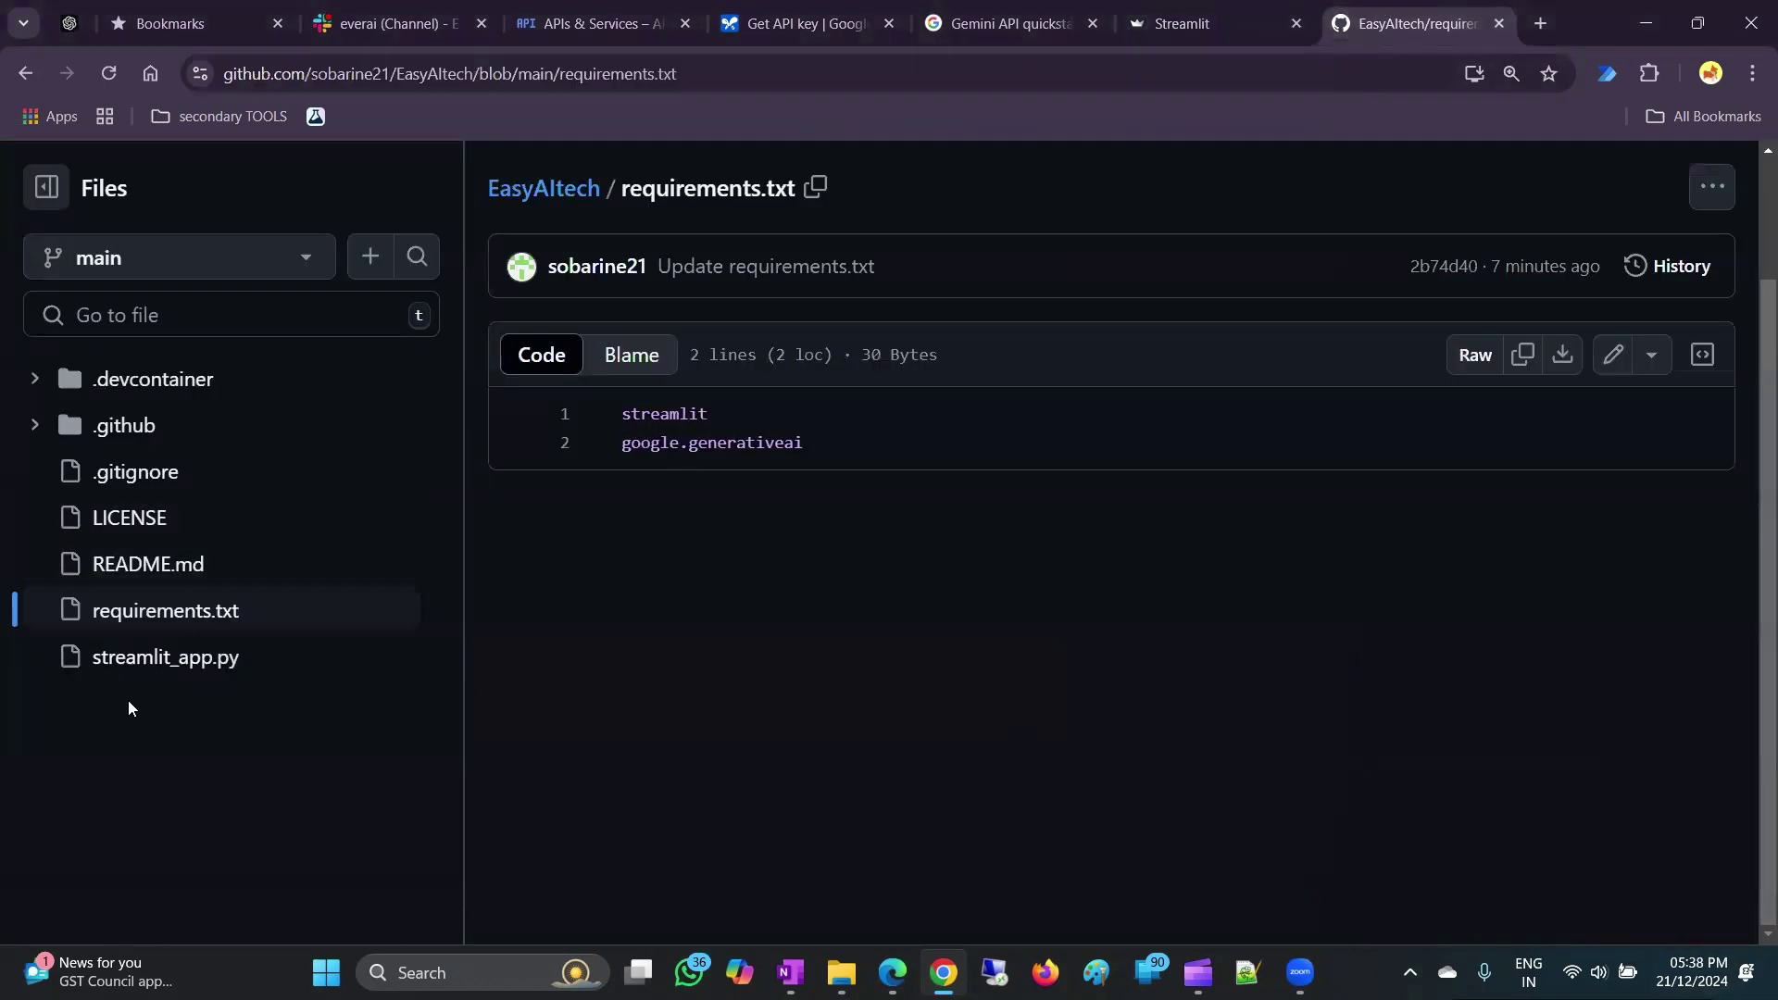
drag(823, 442, 599, 420)
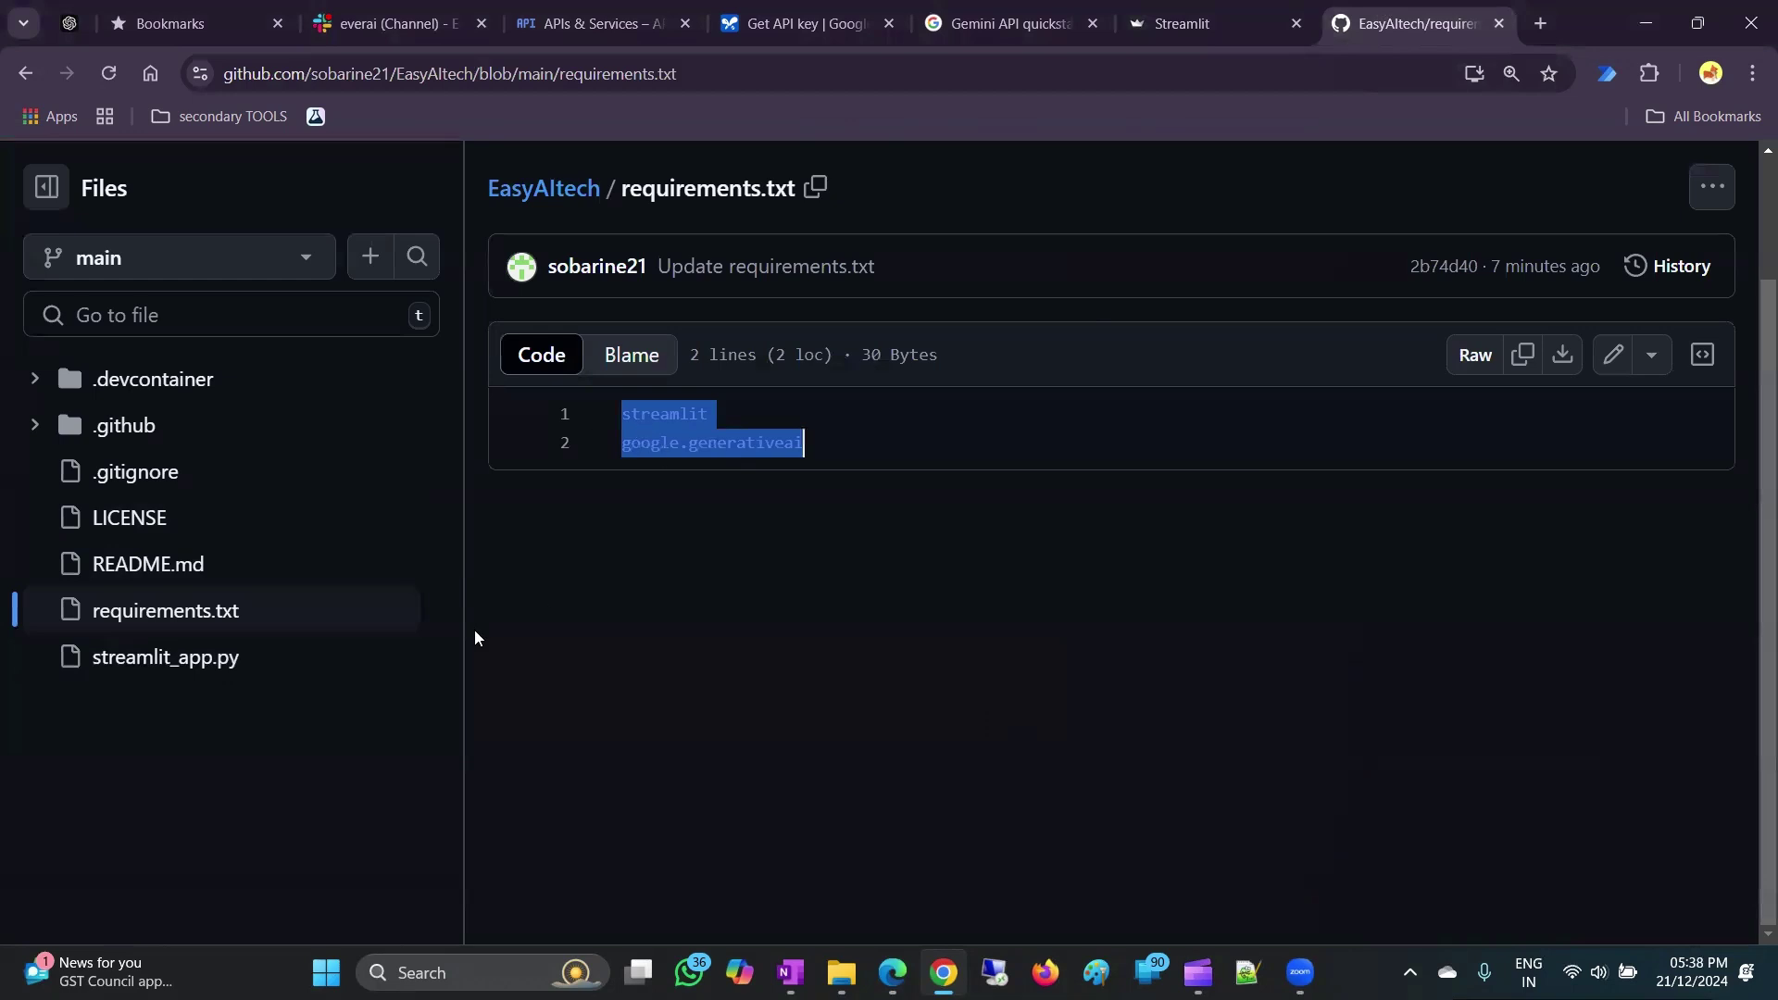
click(156, 678)
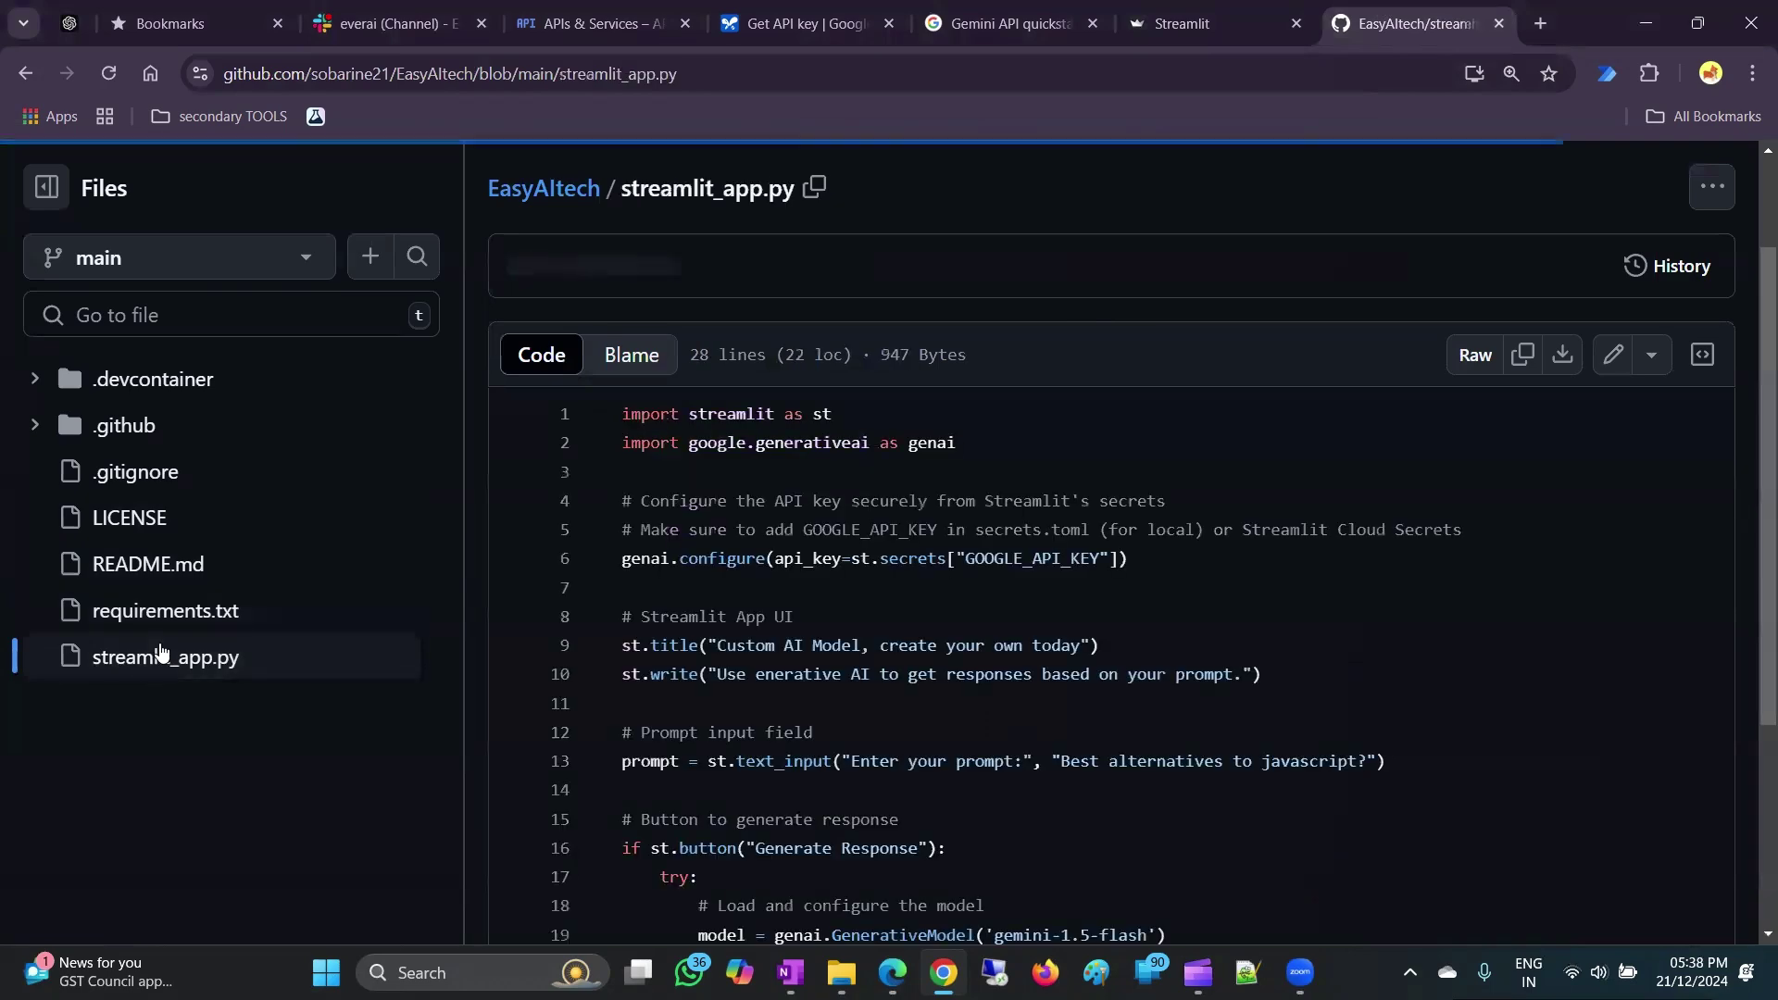
scroll(936, 742, down, 4)
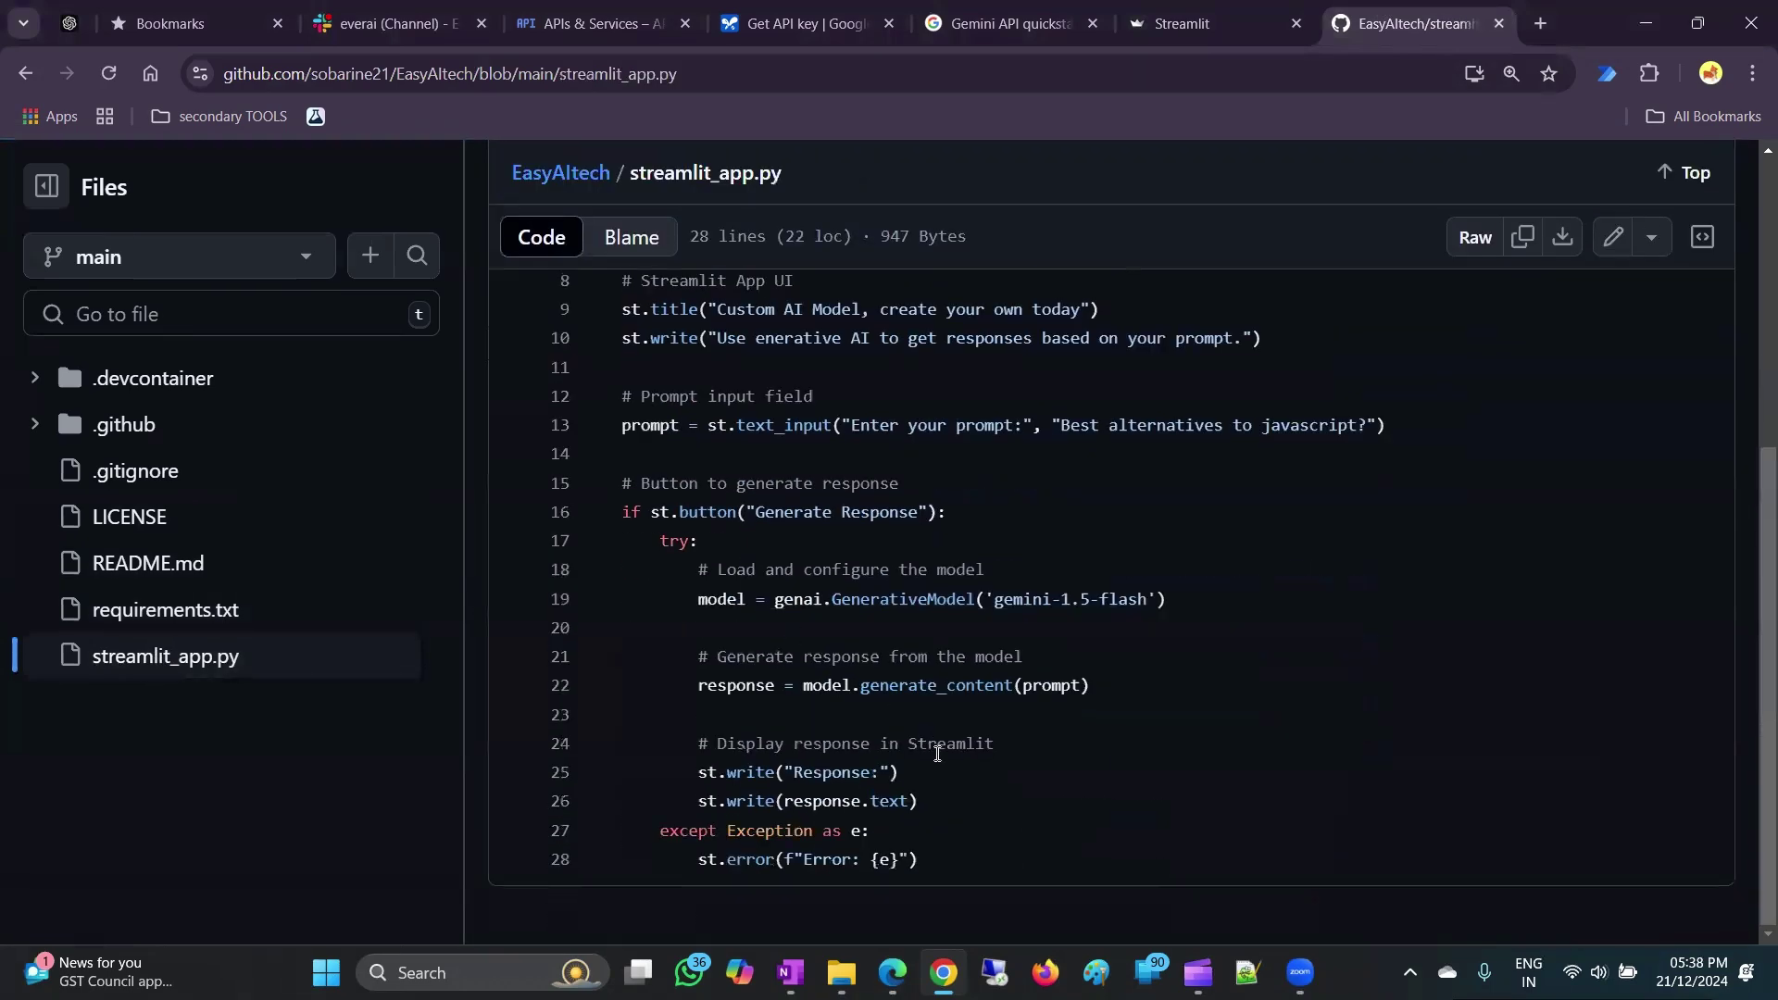
scroll(935, 741, up, 2)
scroll(630, 579, down, 2)
scroll(920, 722, up, 4)
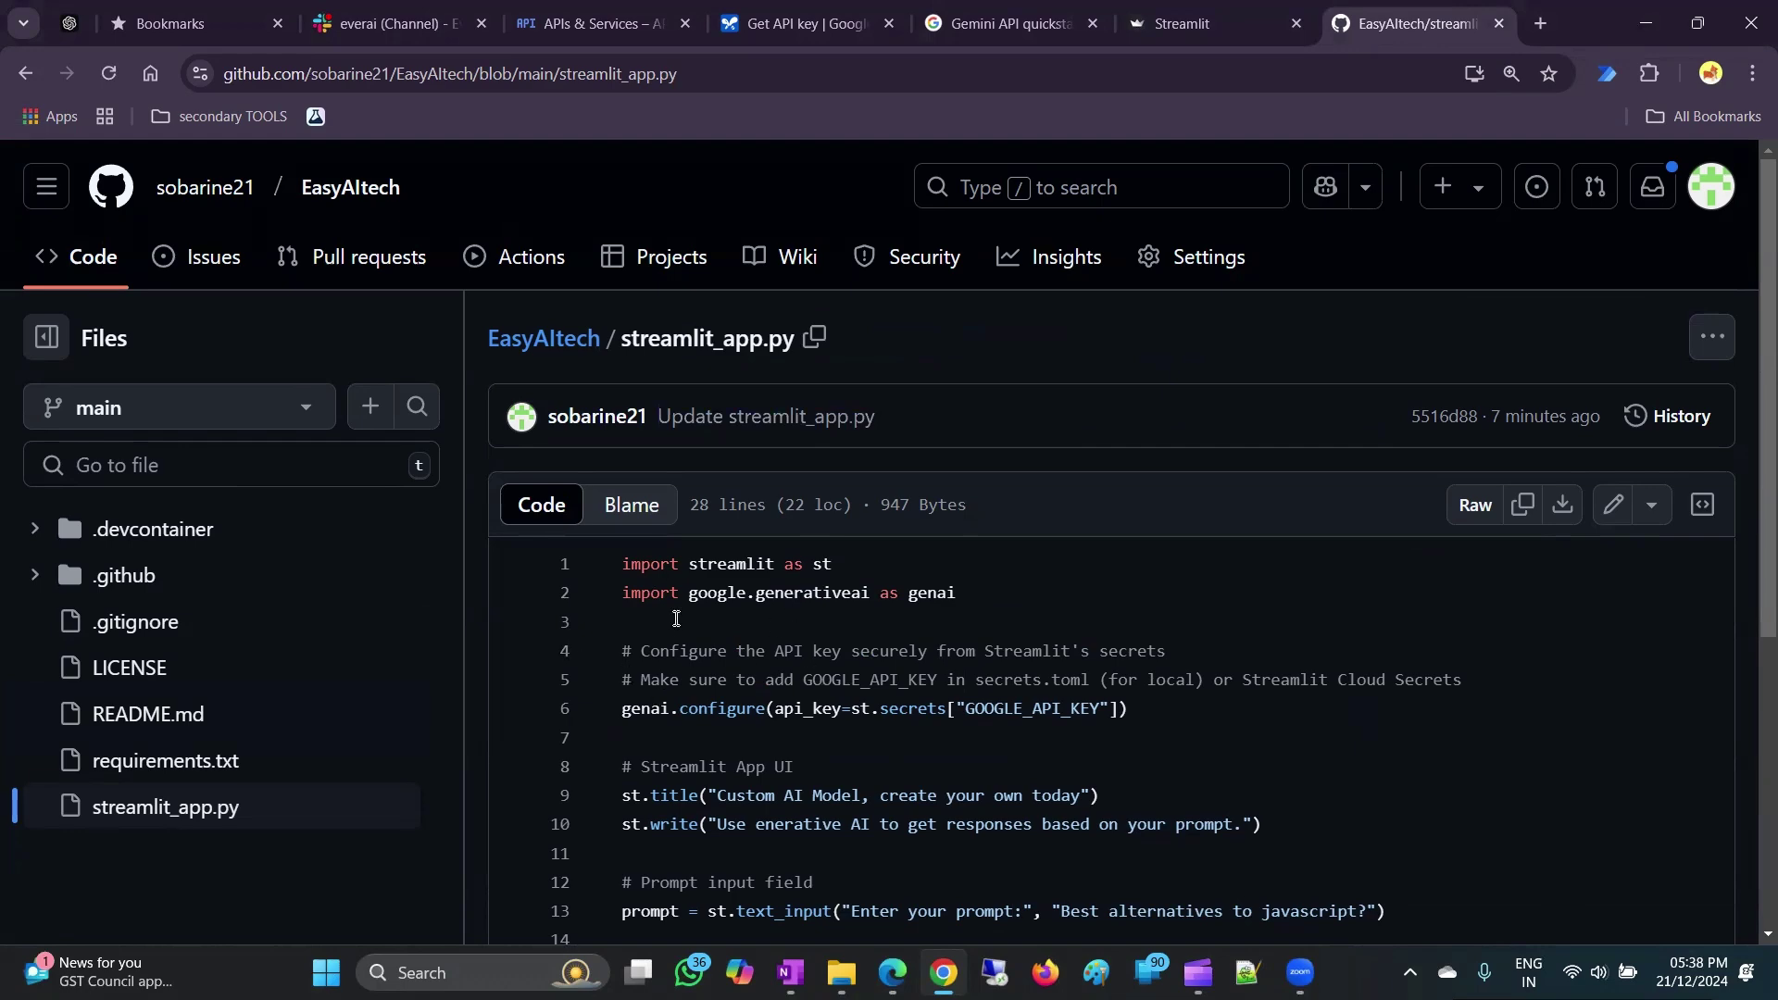
scroll(894, 771, down, 4)
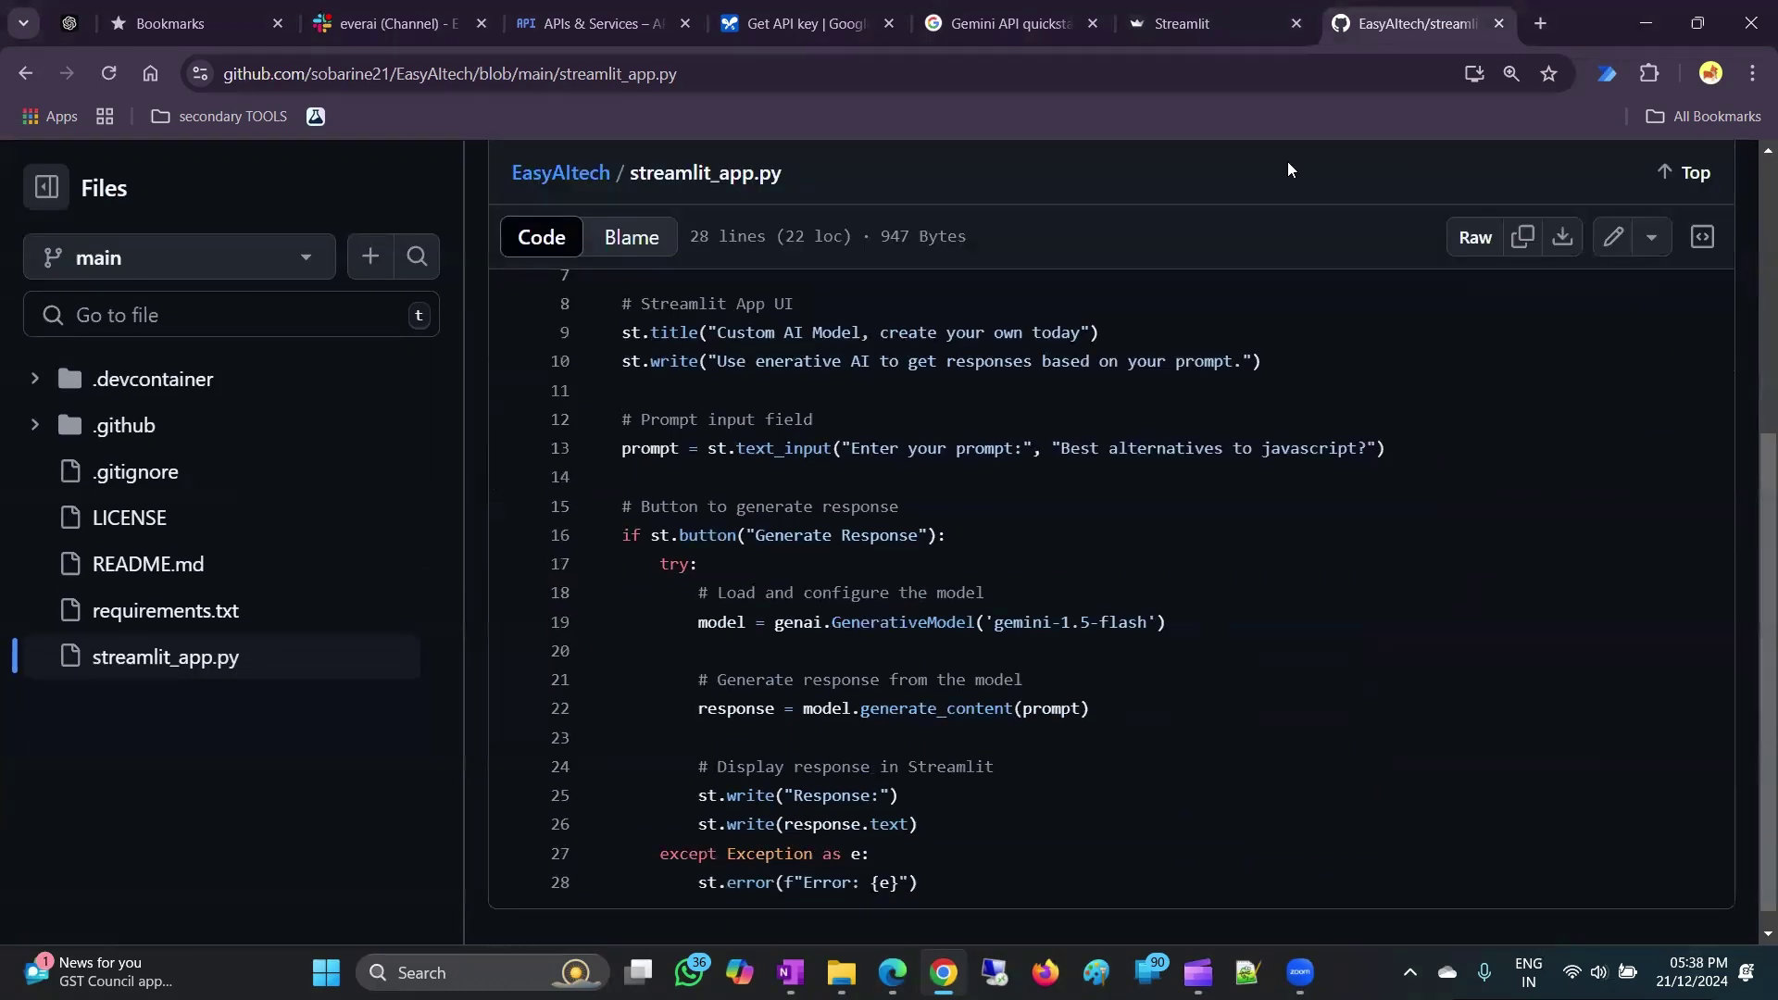
Return to the Streamlit app and inspect its title, default prompt and response generation control.
click(1194, 33)
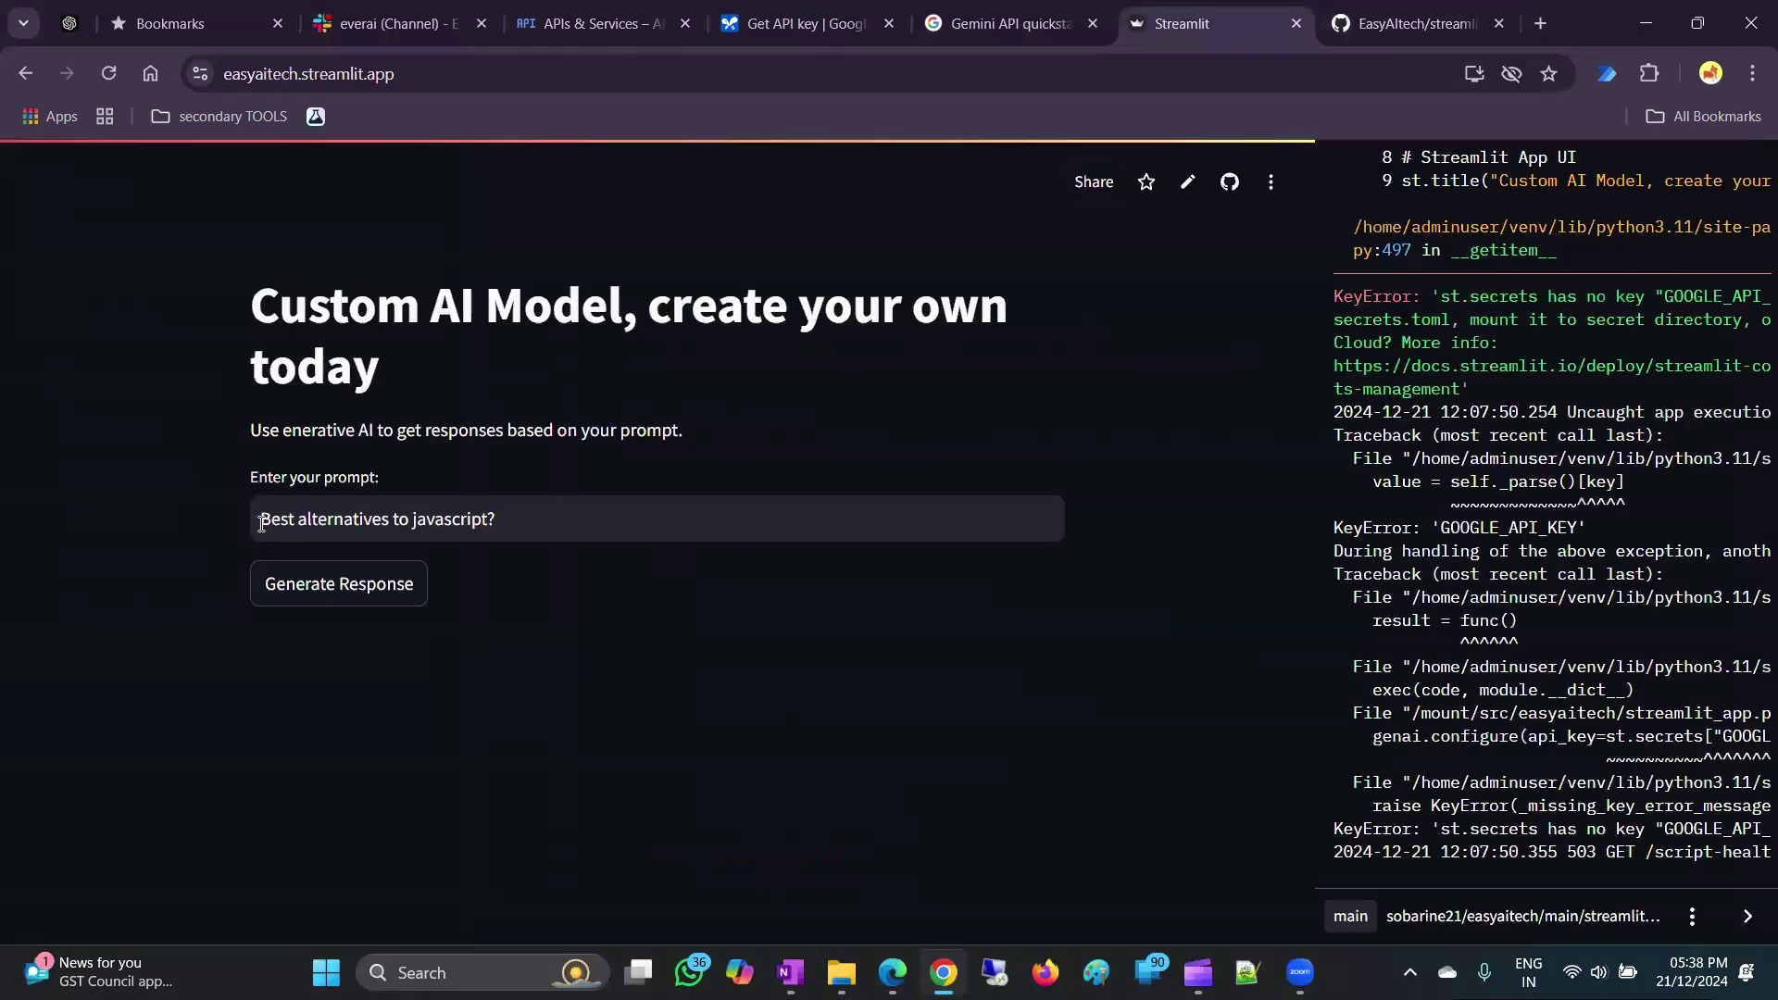
drag(246, 306, 396, 357)
click(370, 391)
triple_click(438, 500)
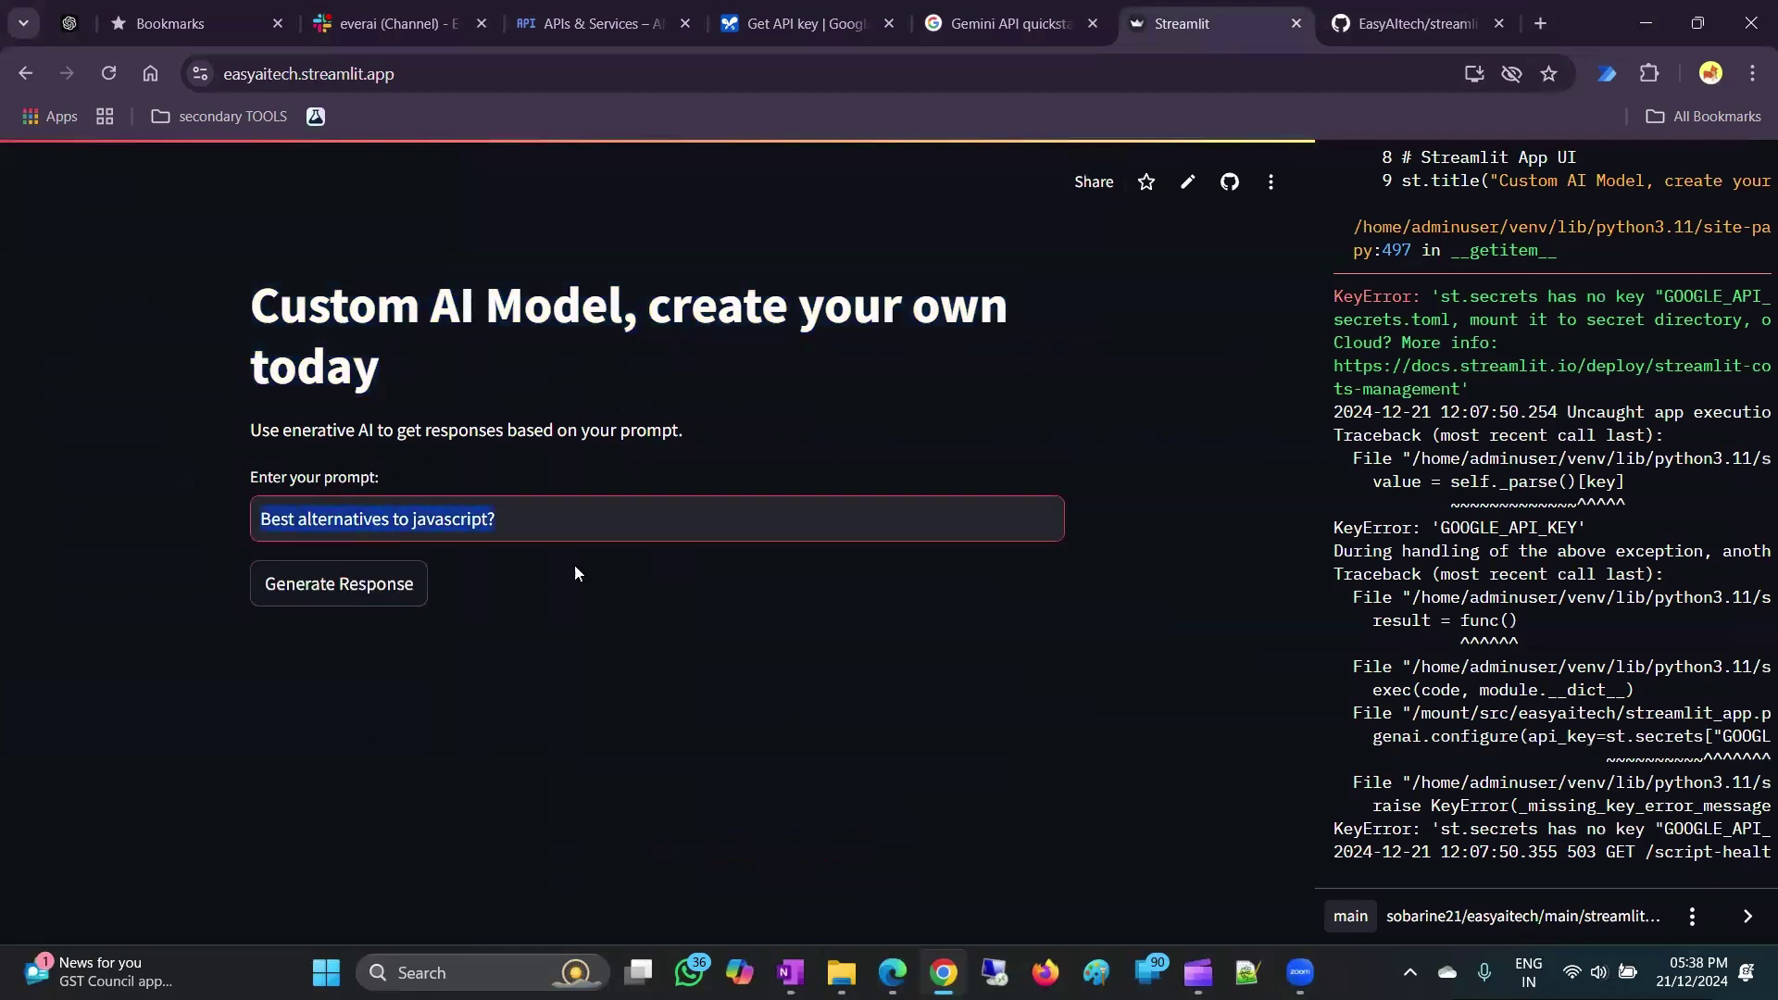
click(292, 583)
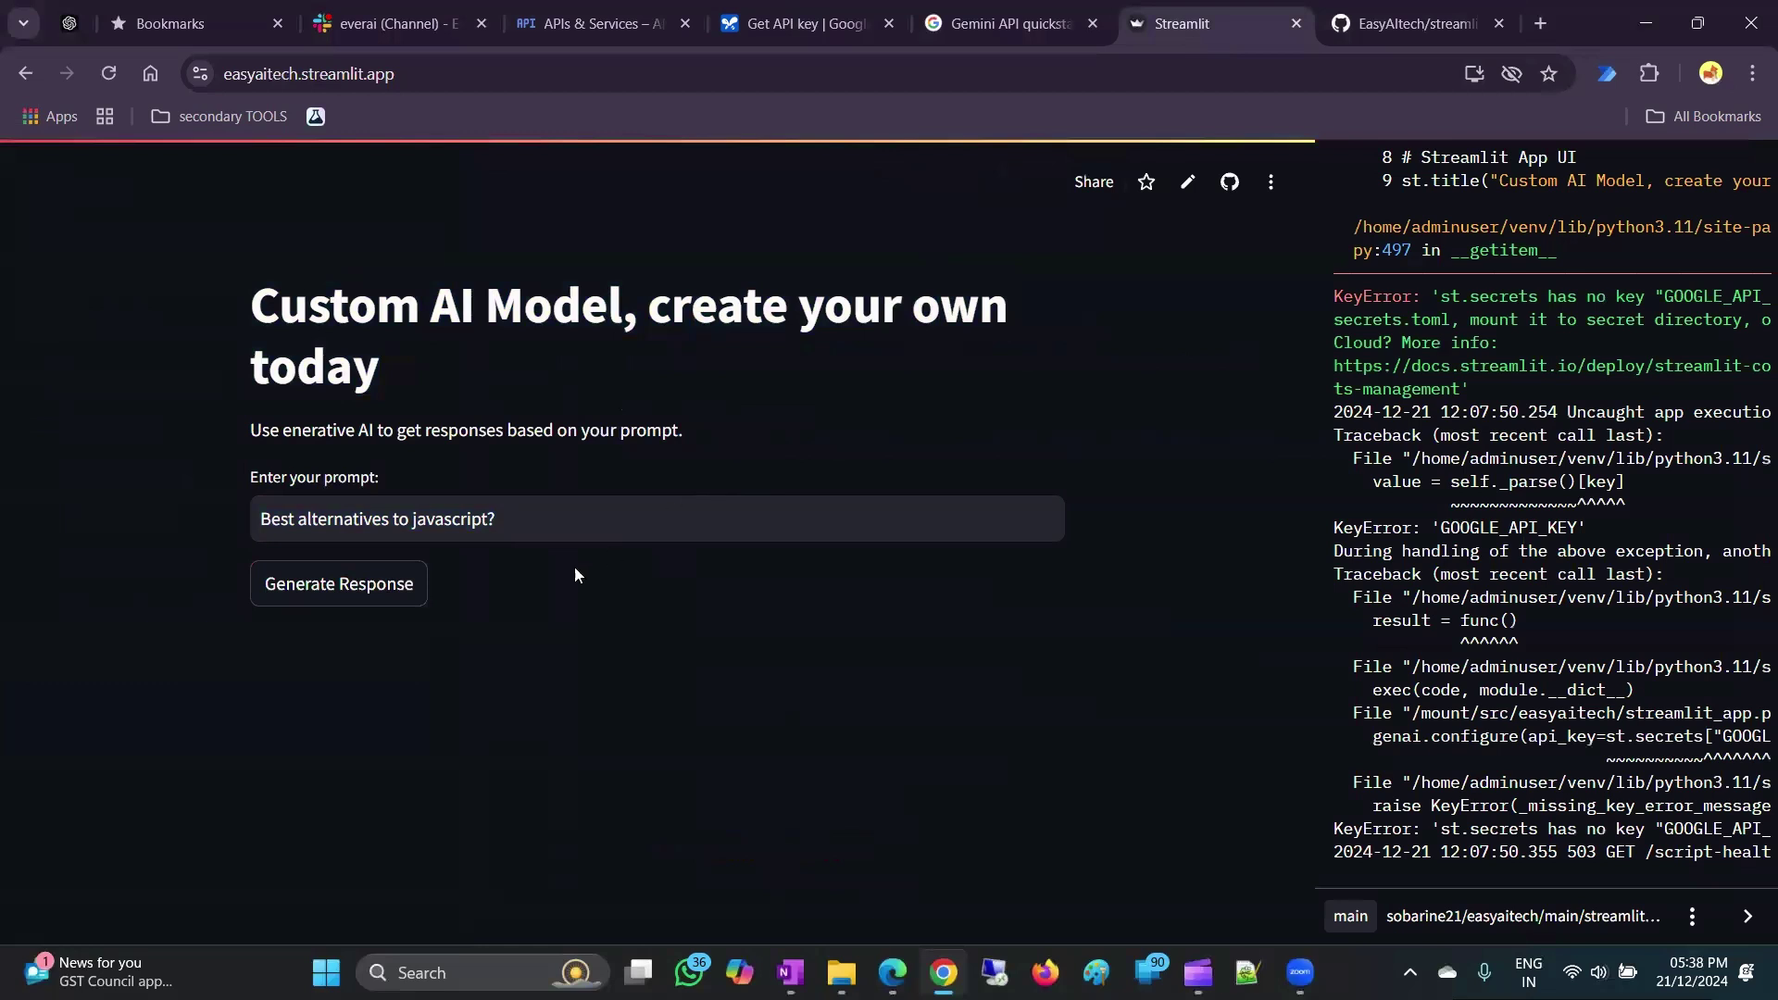
Replace the app's prompt with "best things to do in 2025" and generate a response.
triple_click(531, 519)
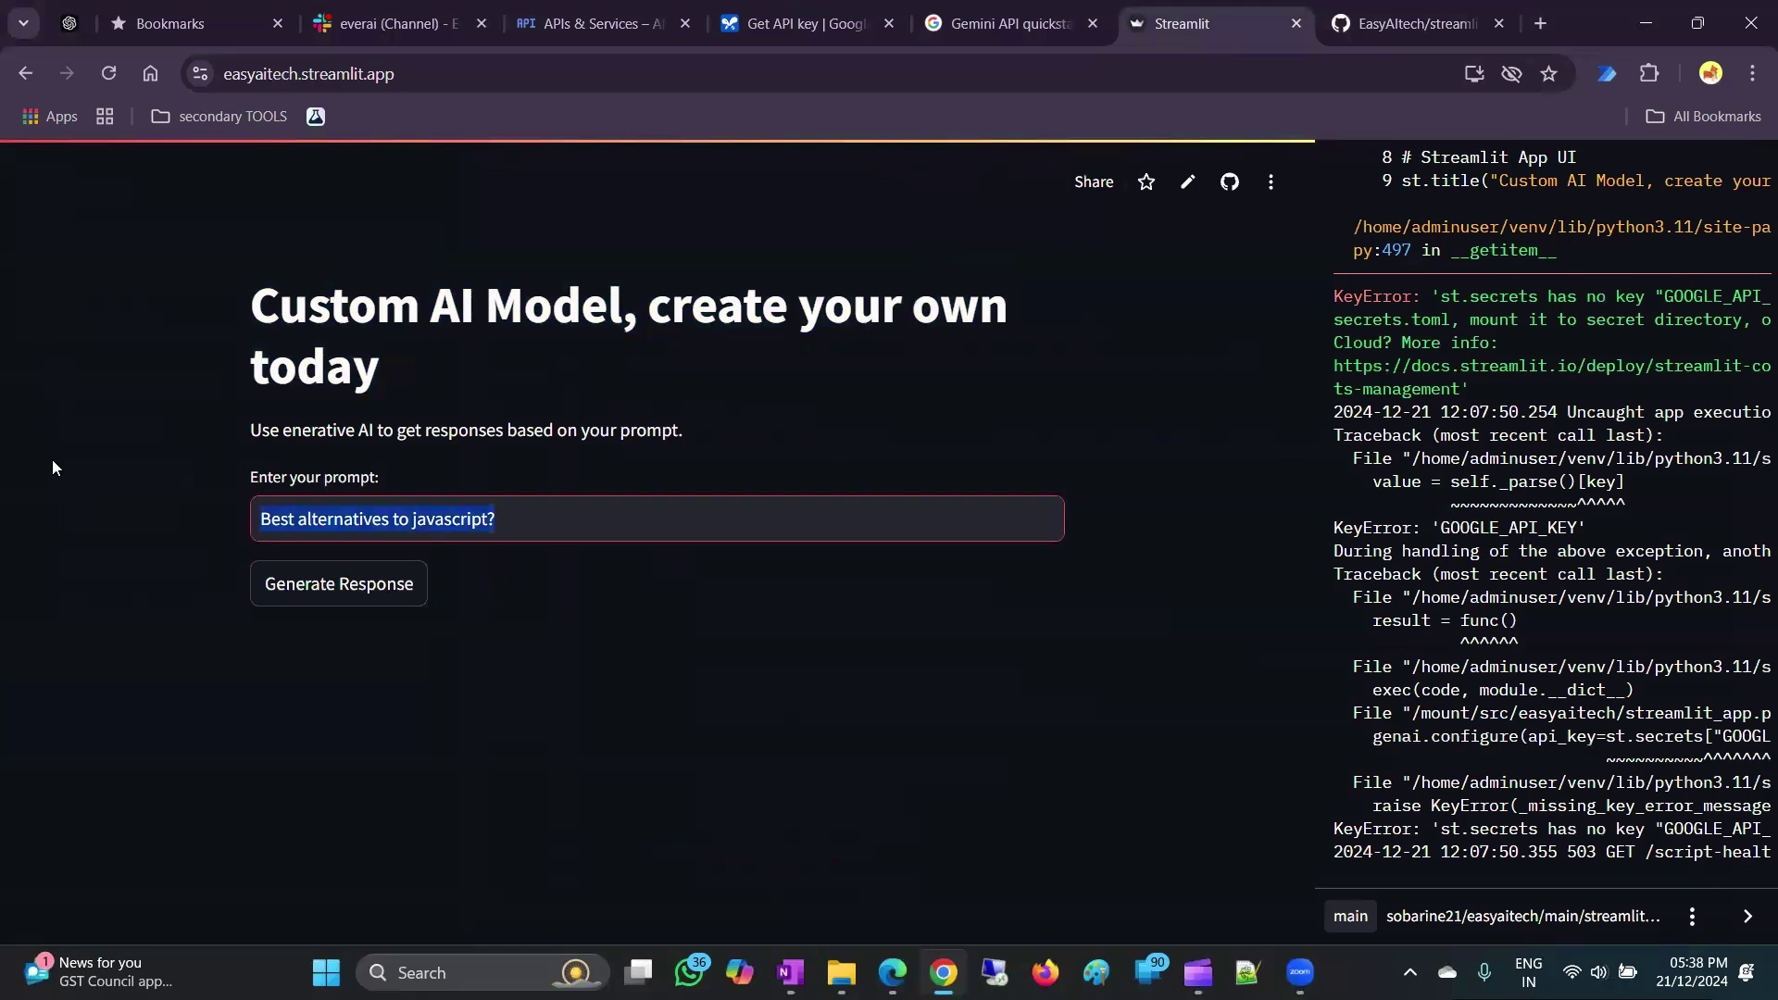
text(BEST)
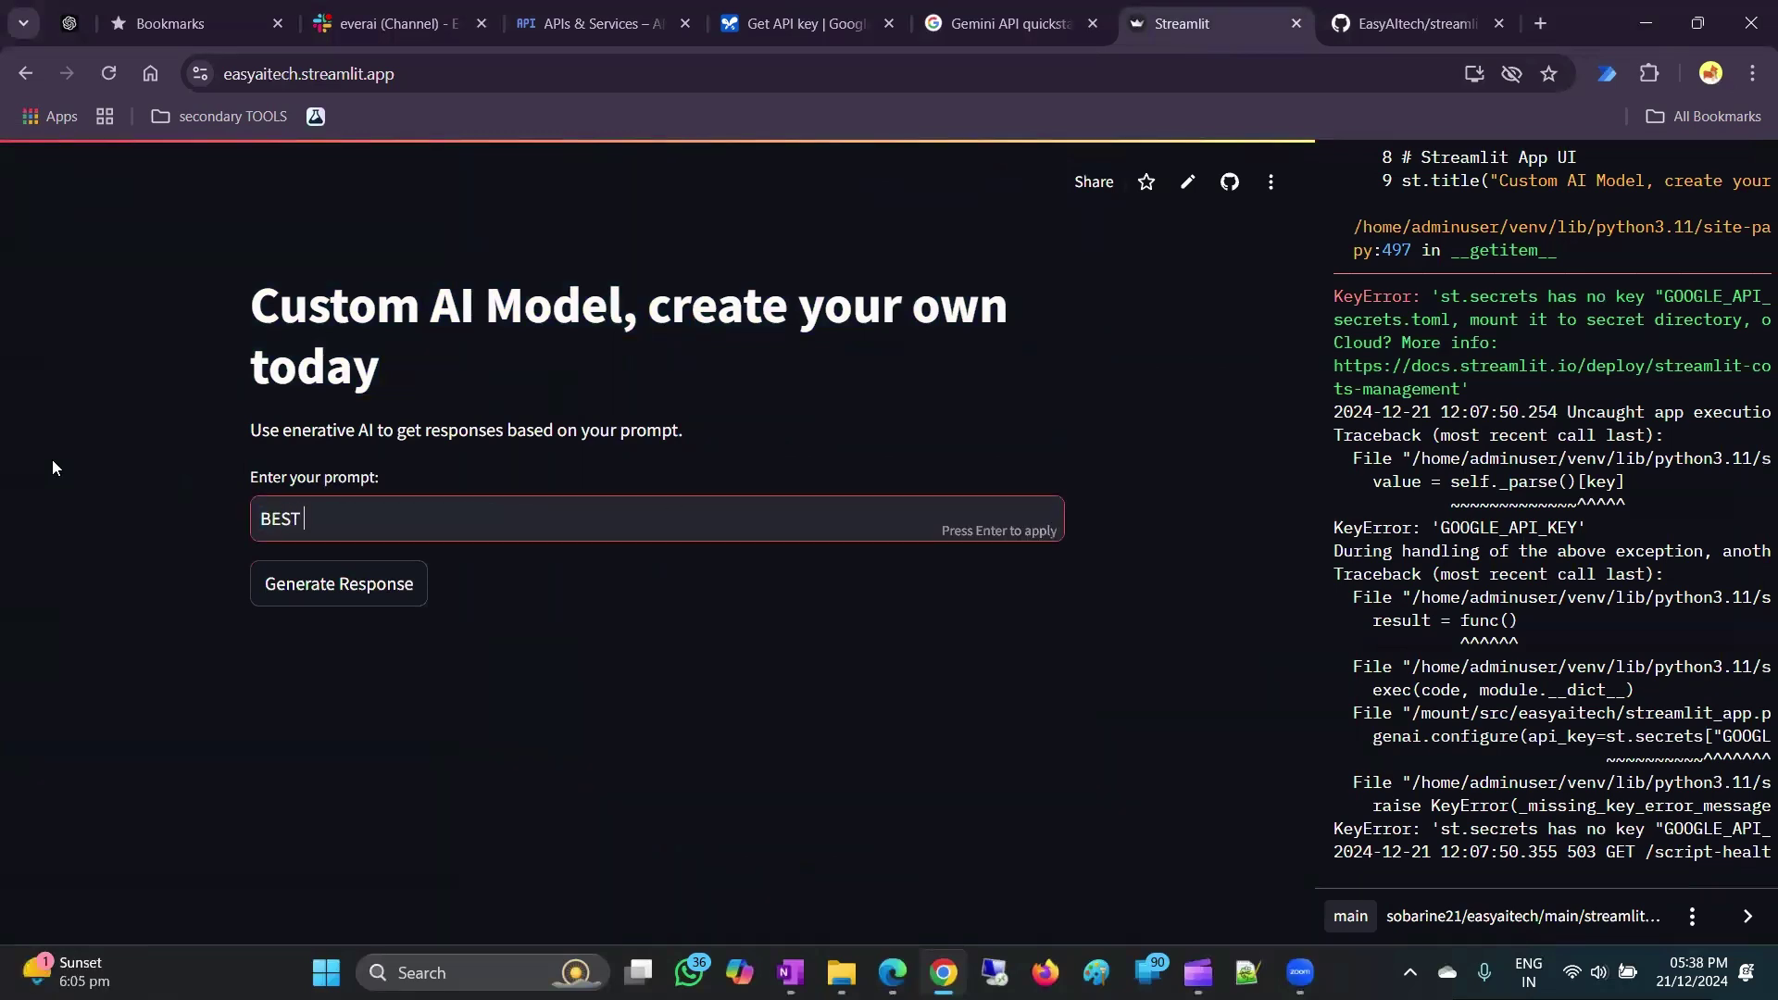
key(ctrl+a)
key(Caps_Lock)
text(best)
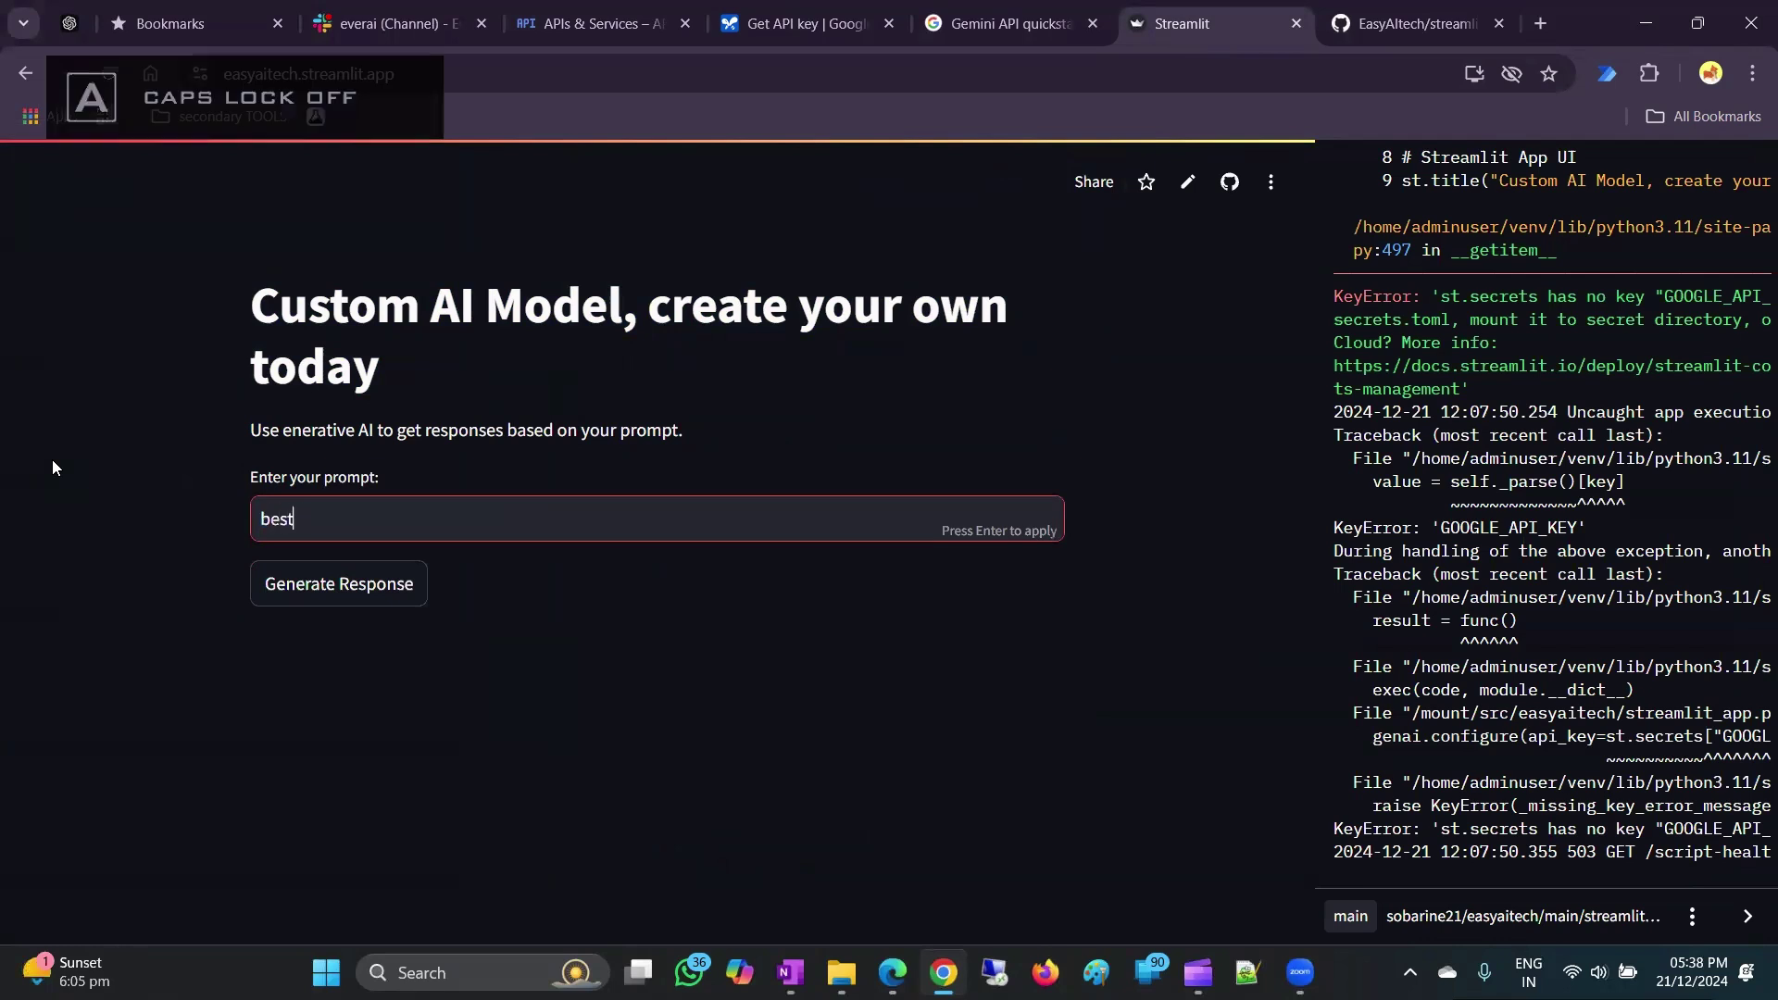
text( th)
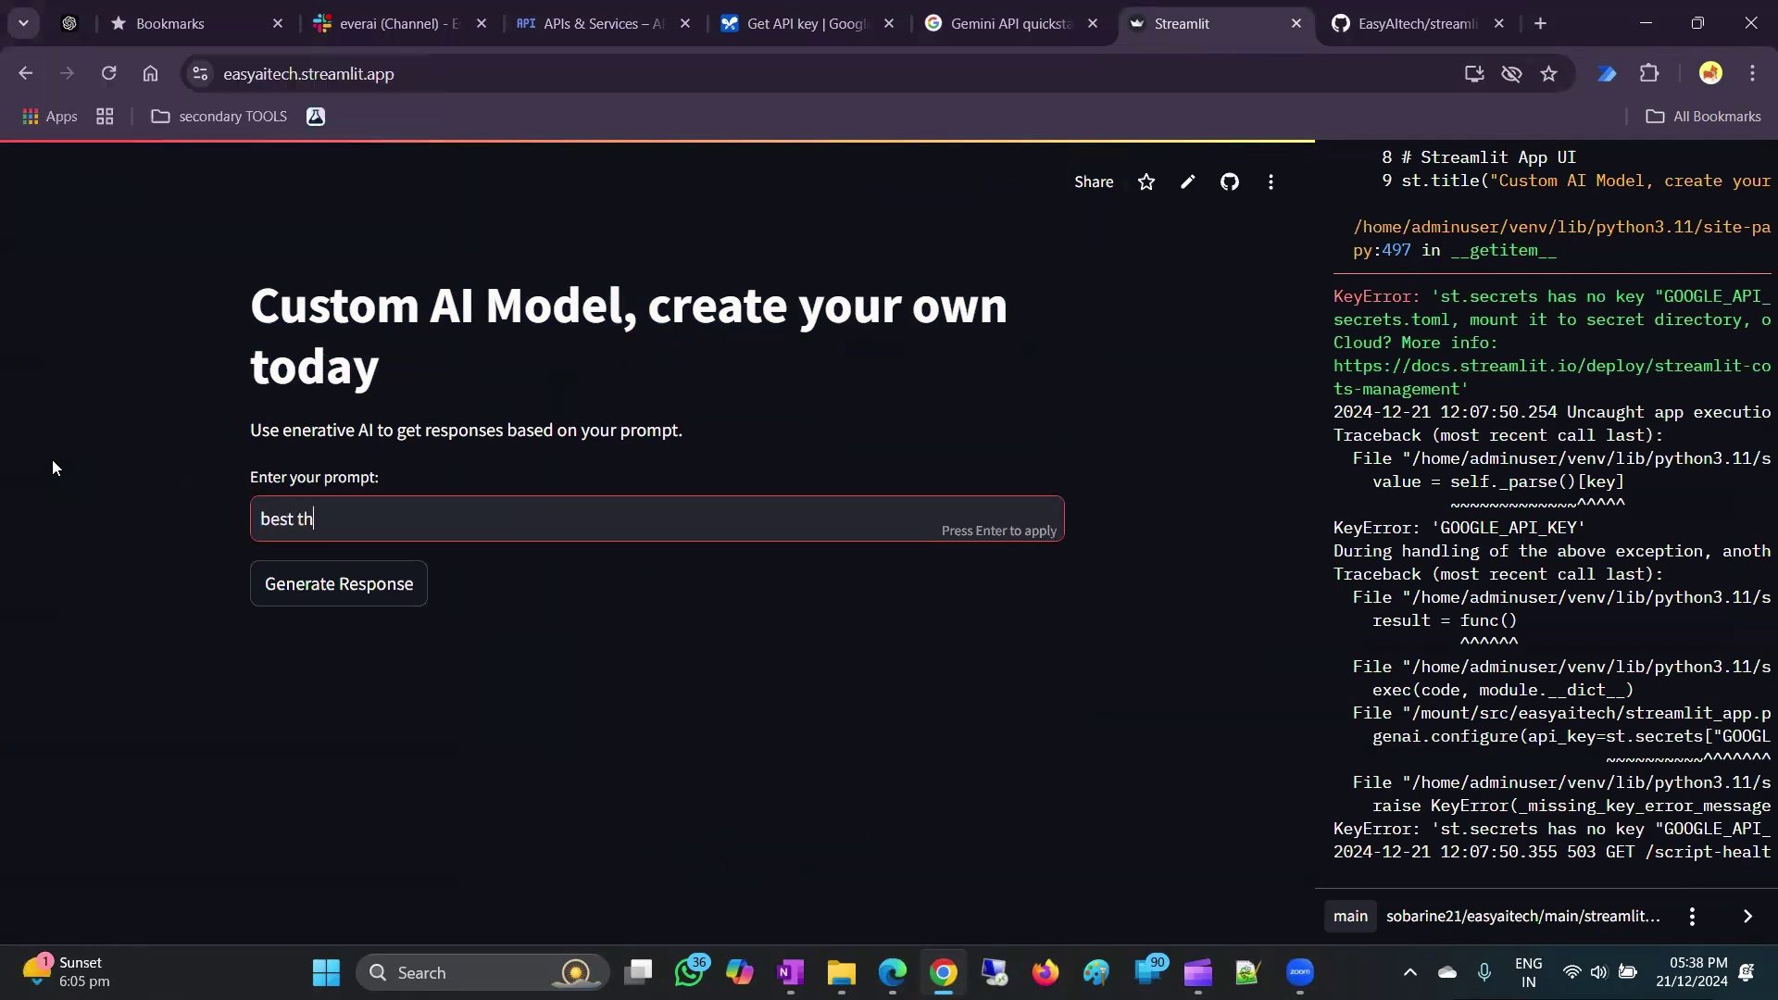
text(ings to do in 2025)
key(Return)
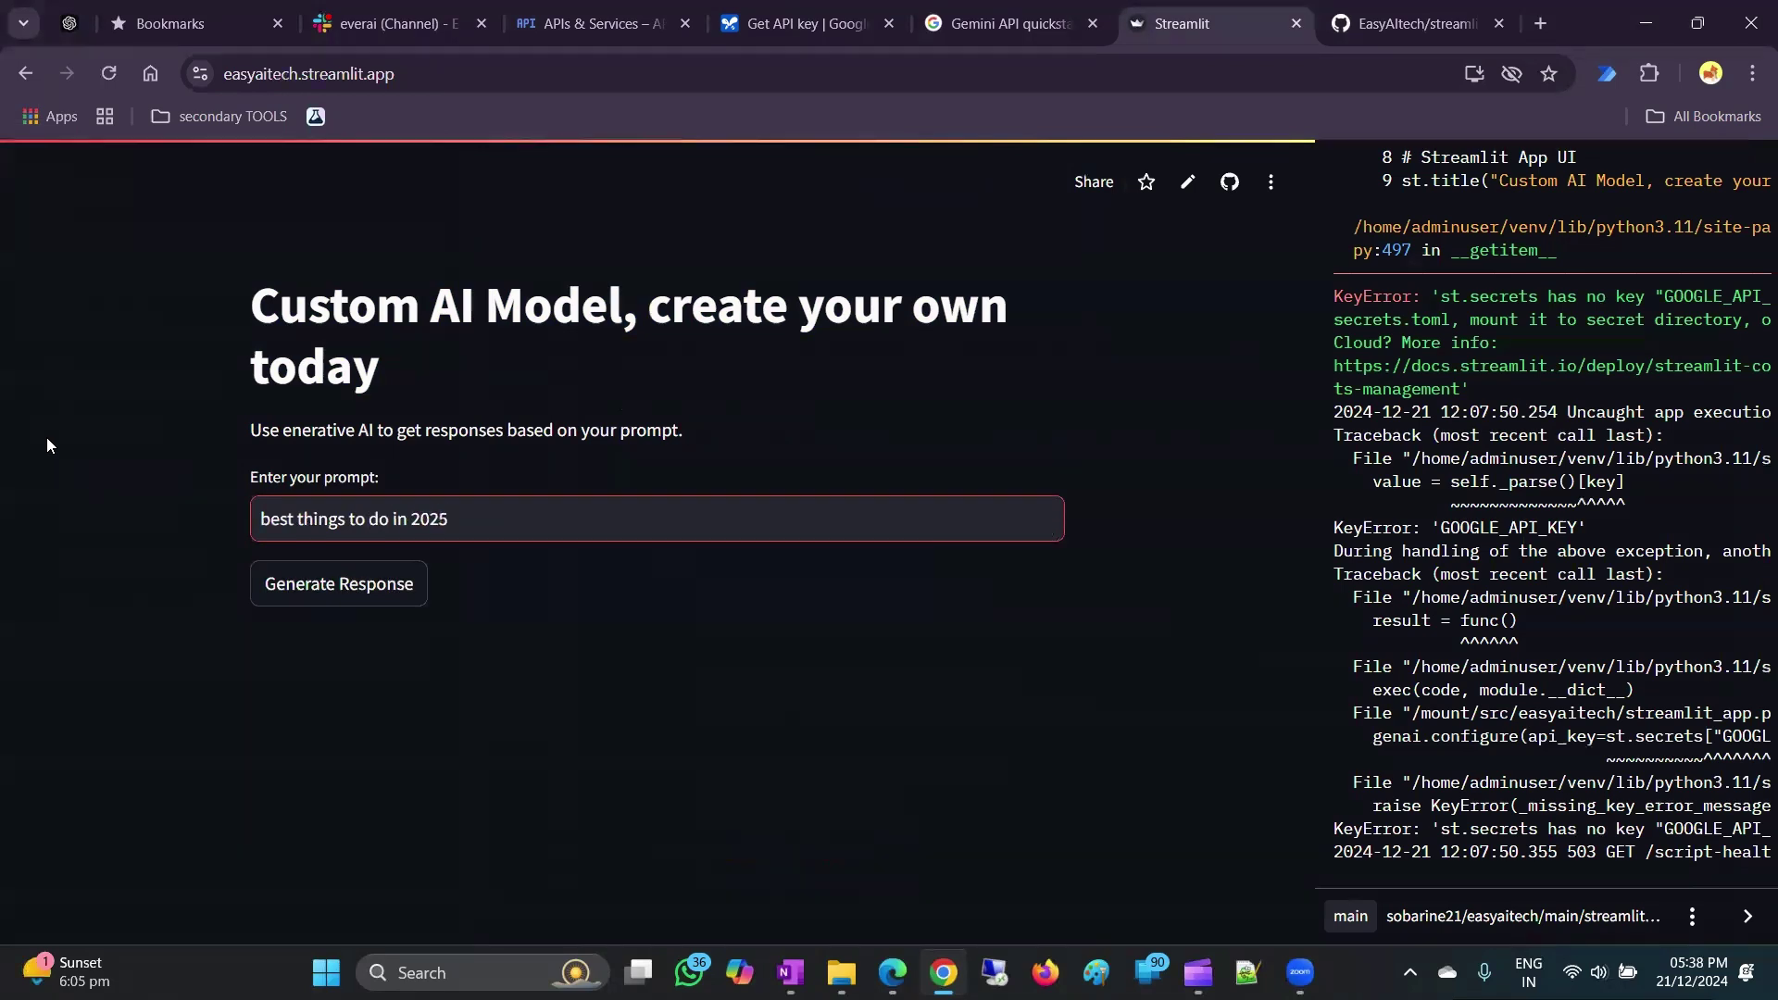
click(361, 592)
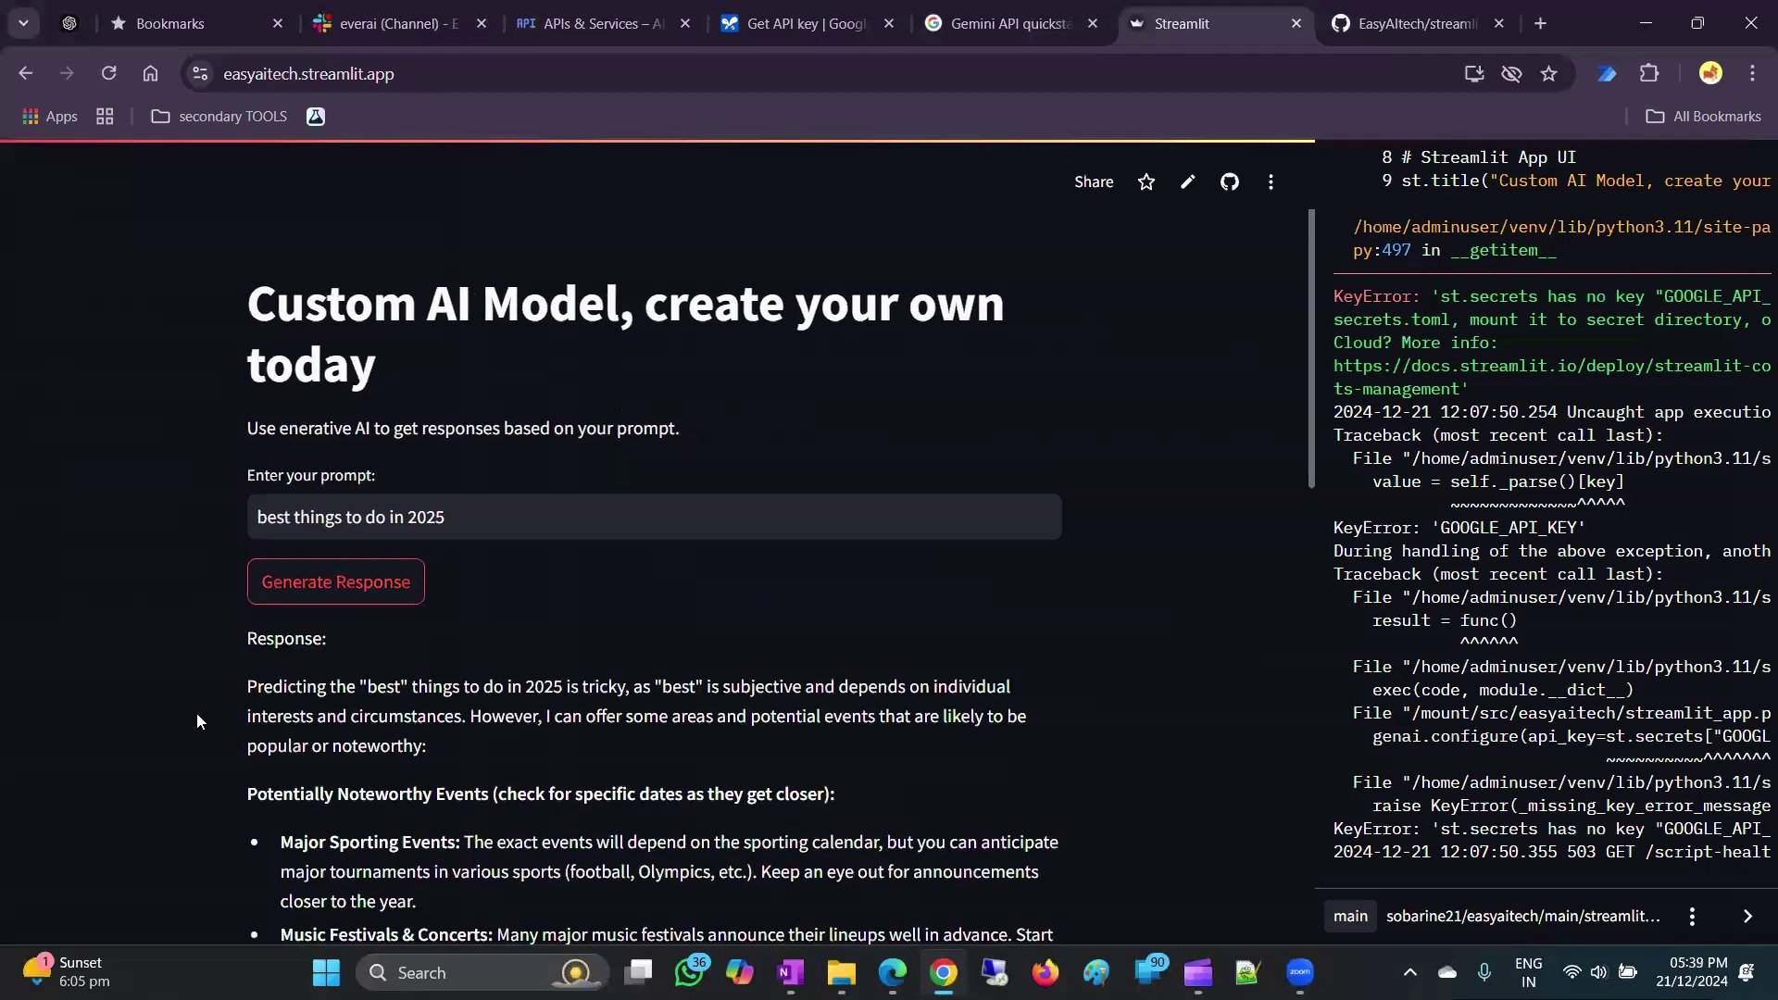
Read the generated response through to its closing advice.
scroll(222, 708, down, 3)
drag(242, 293, 482, 602)
scroll(481, 602, down, 2)
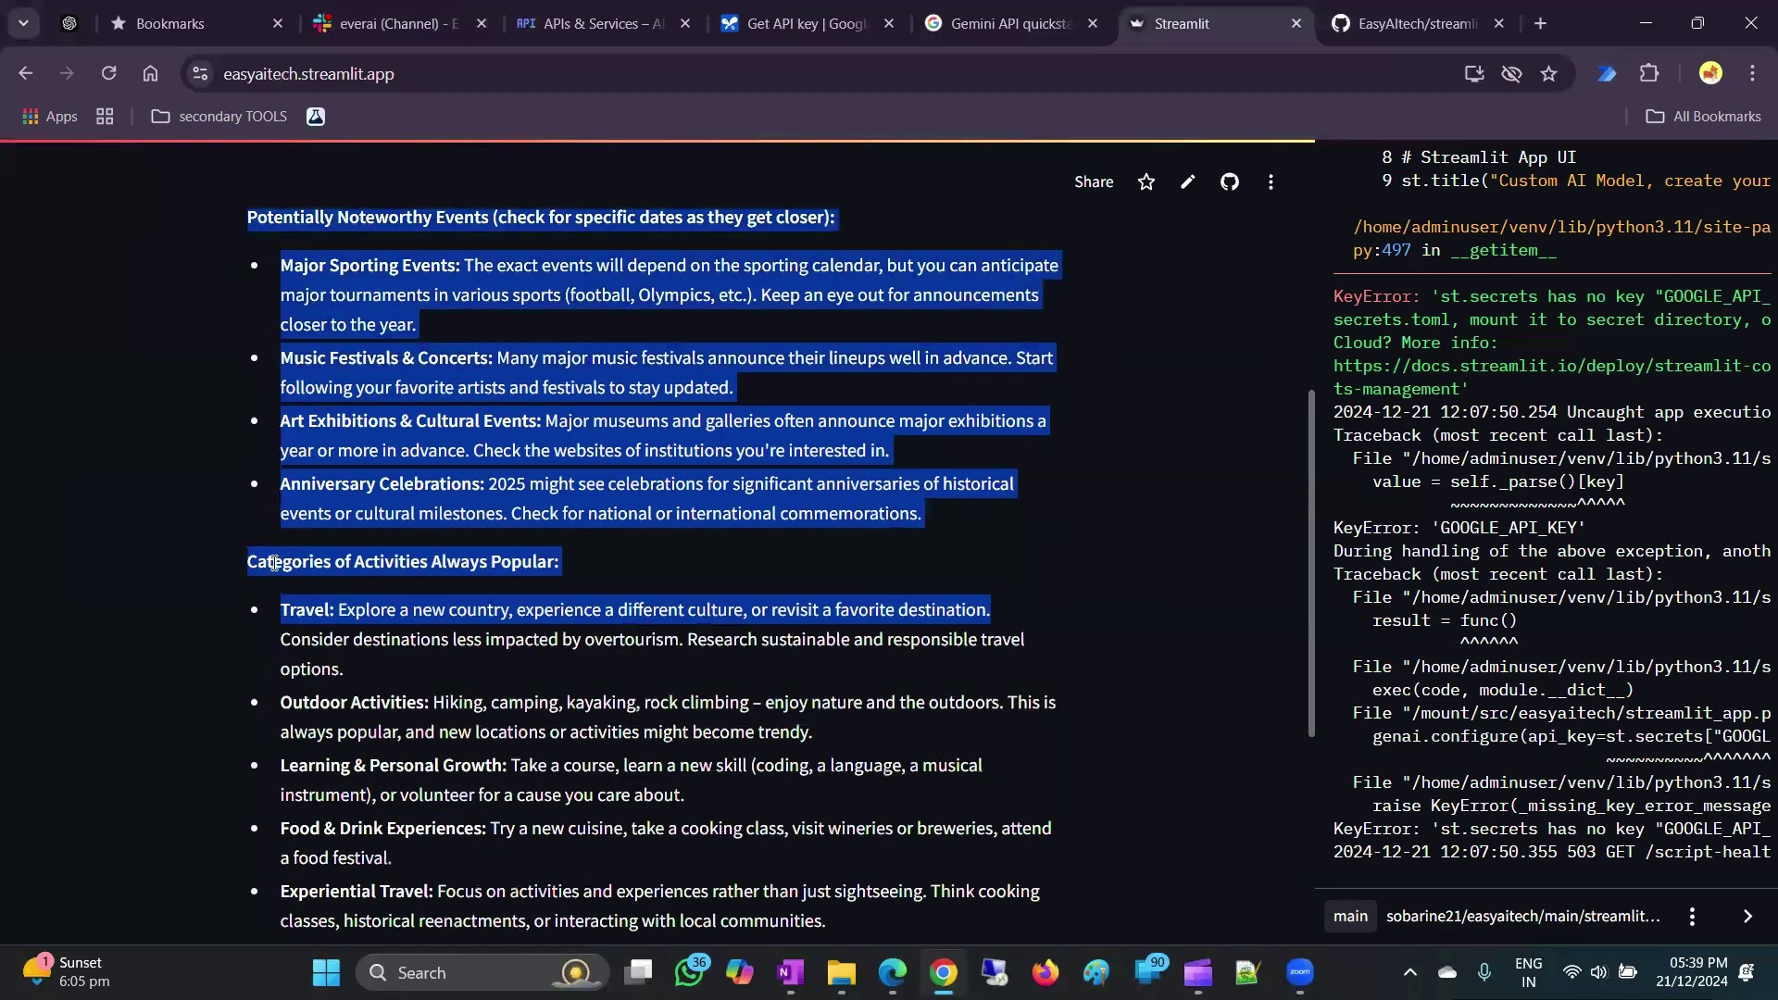
click(368, 484)
scroll(367, 484, down, 3)
drag(242, 216, 761, 770)
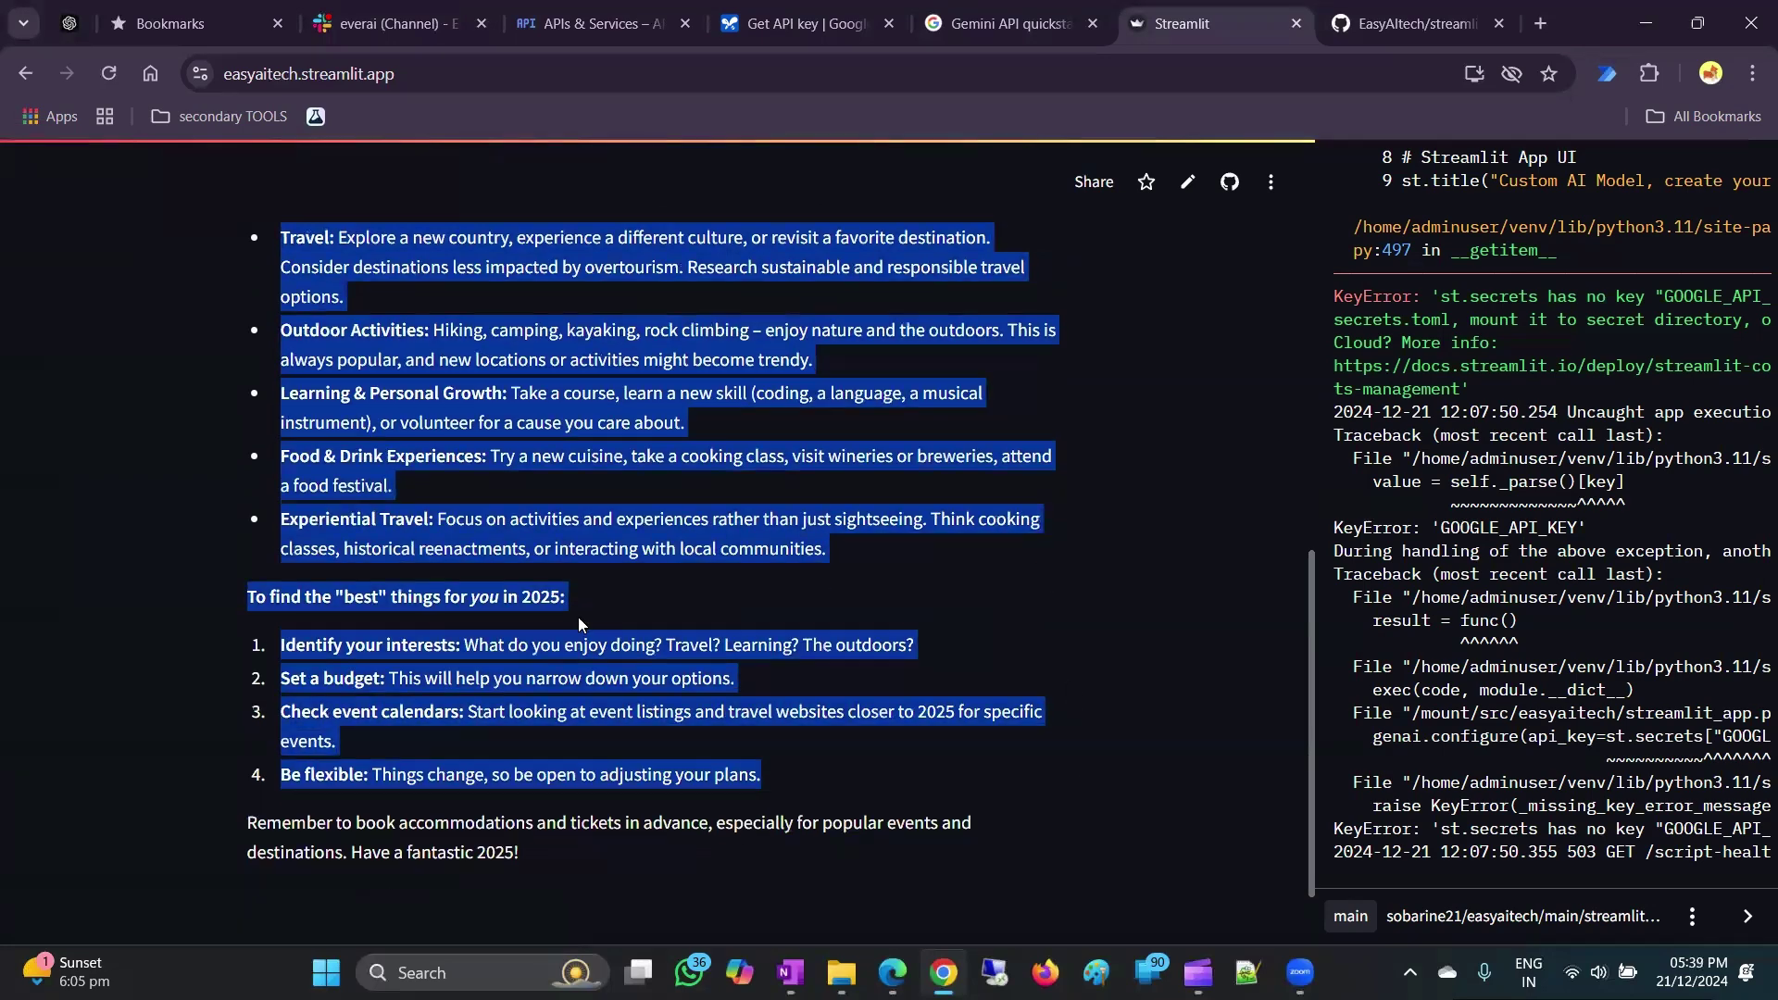
scroll(573, 618, down, 1)
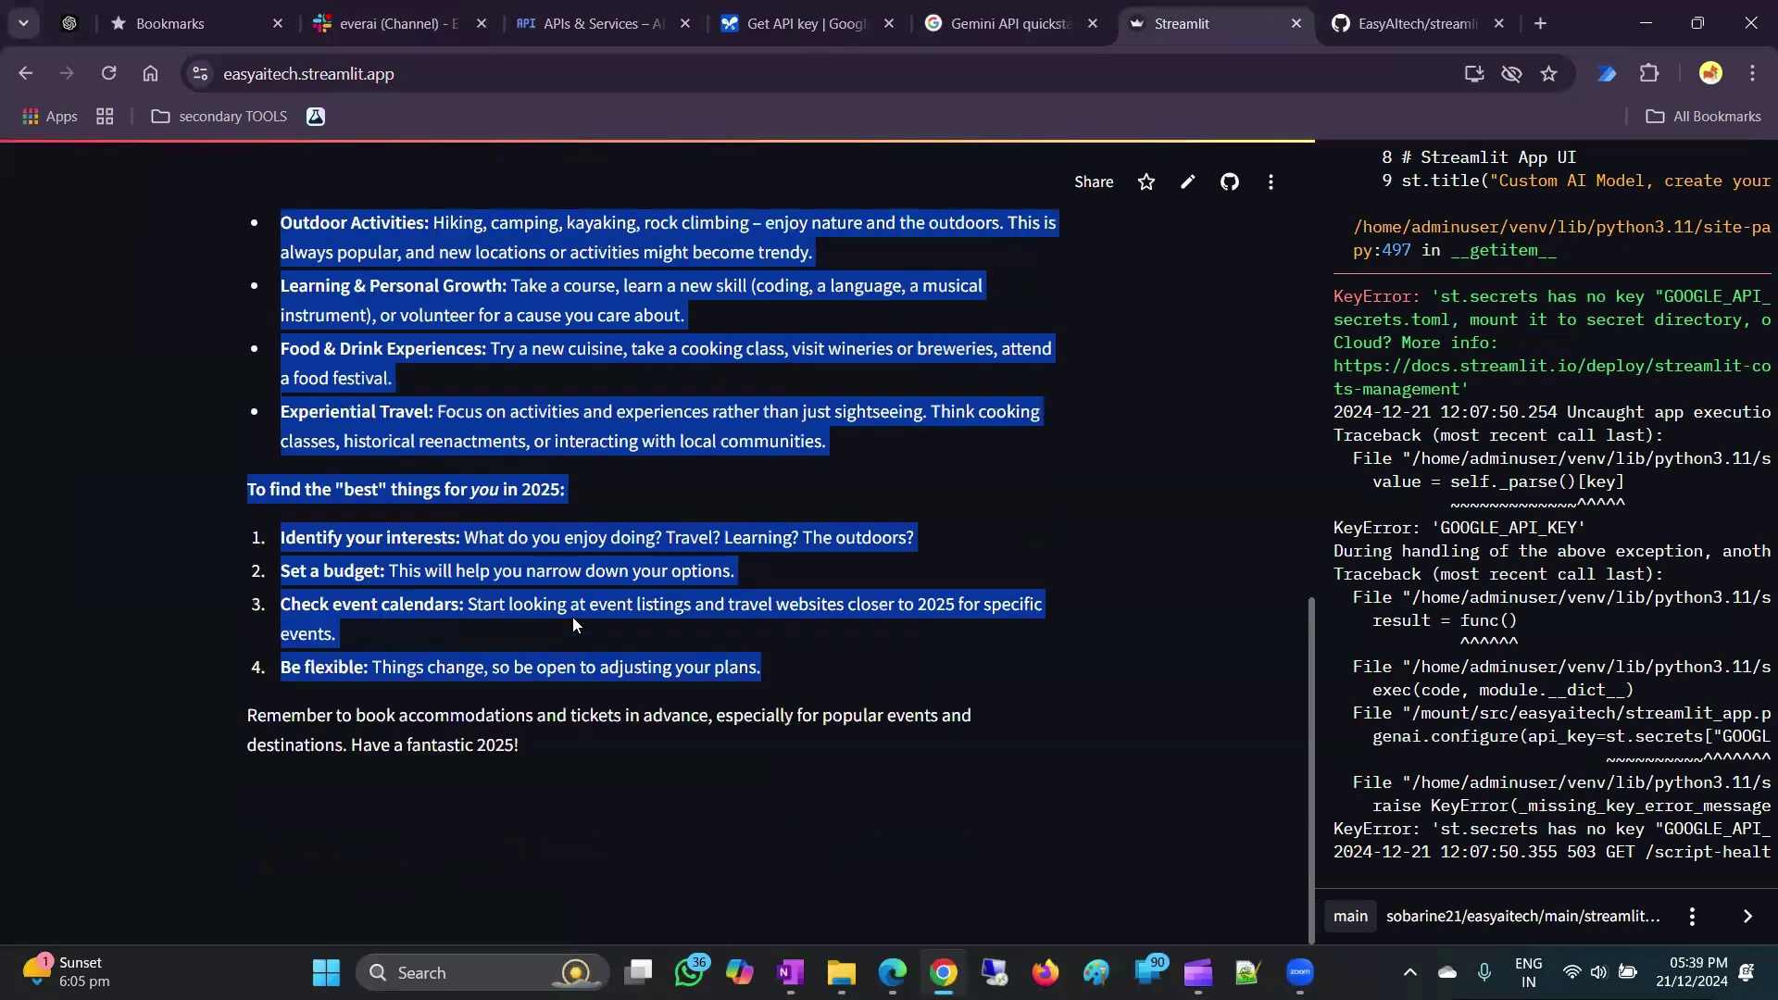
Switch to Google AI Studio, dismiss the generated API key dialog, and review the run settings of a new prompt.
click(597, 23)
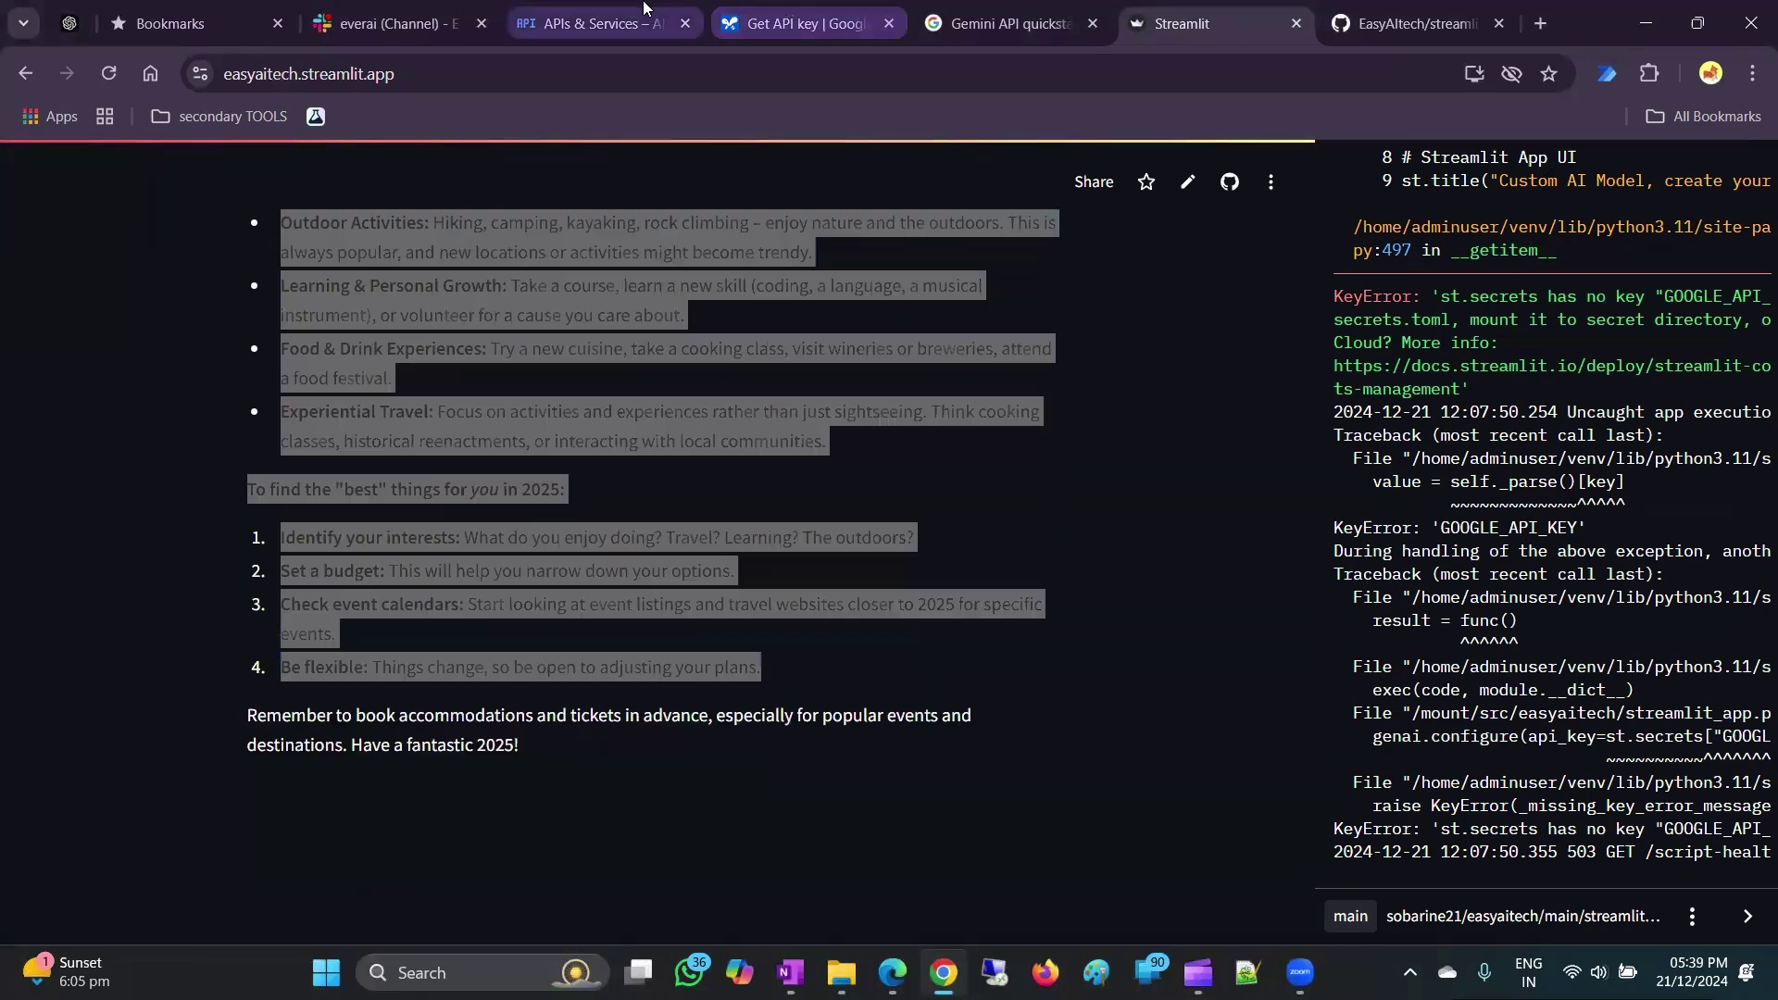
click(805, 23)
click(1258, 473)
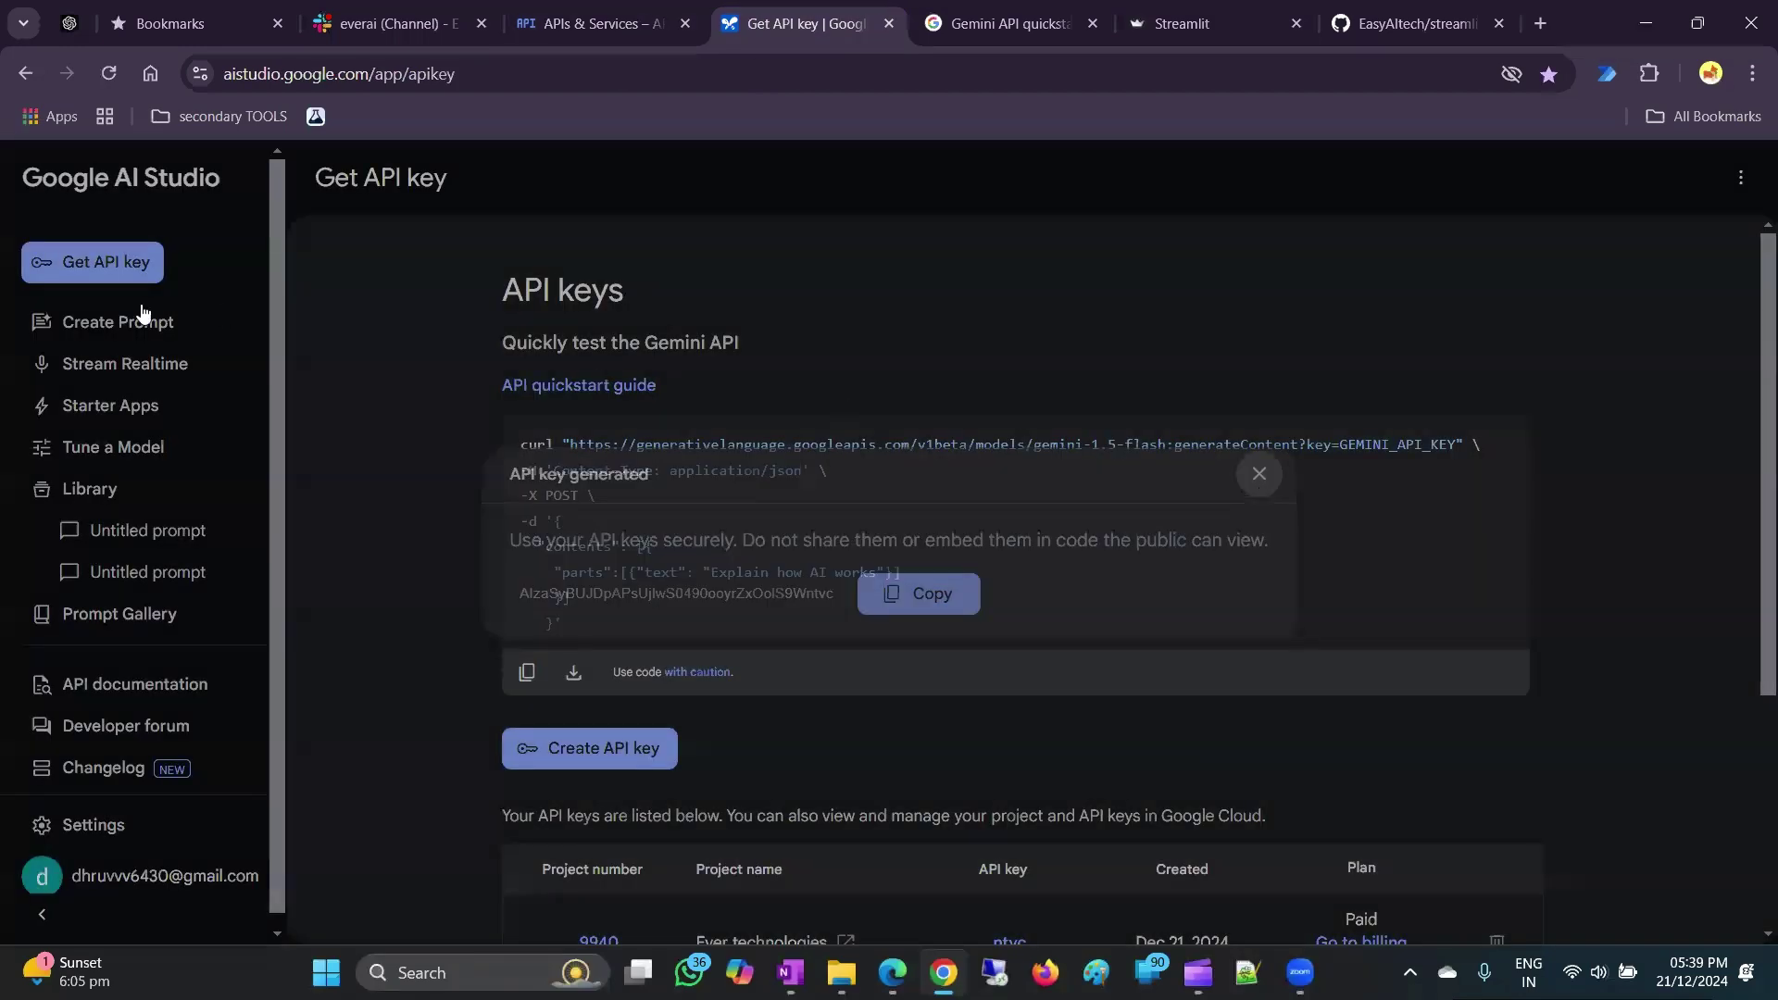
click(130, 307)
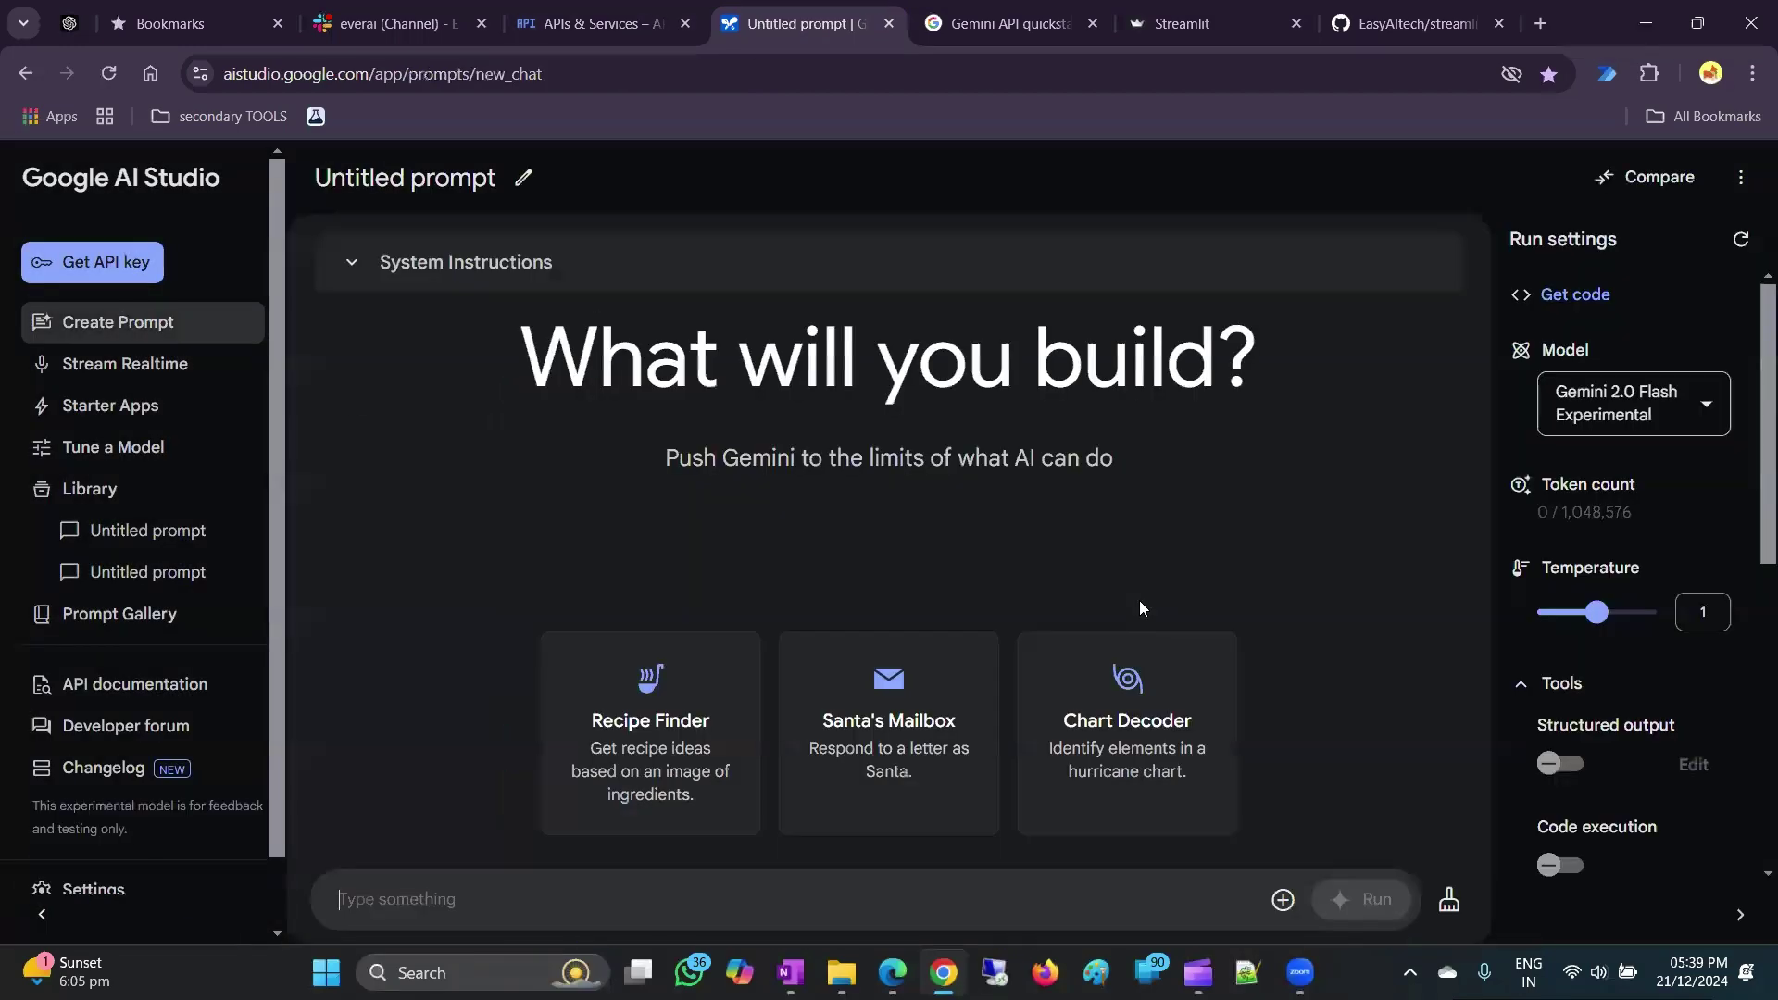
scroll(1631, 588, down, 6)
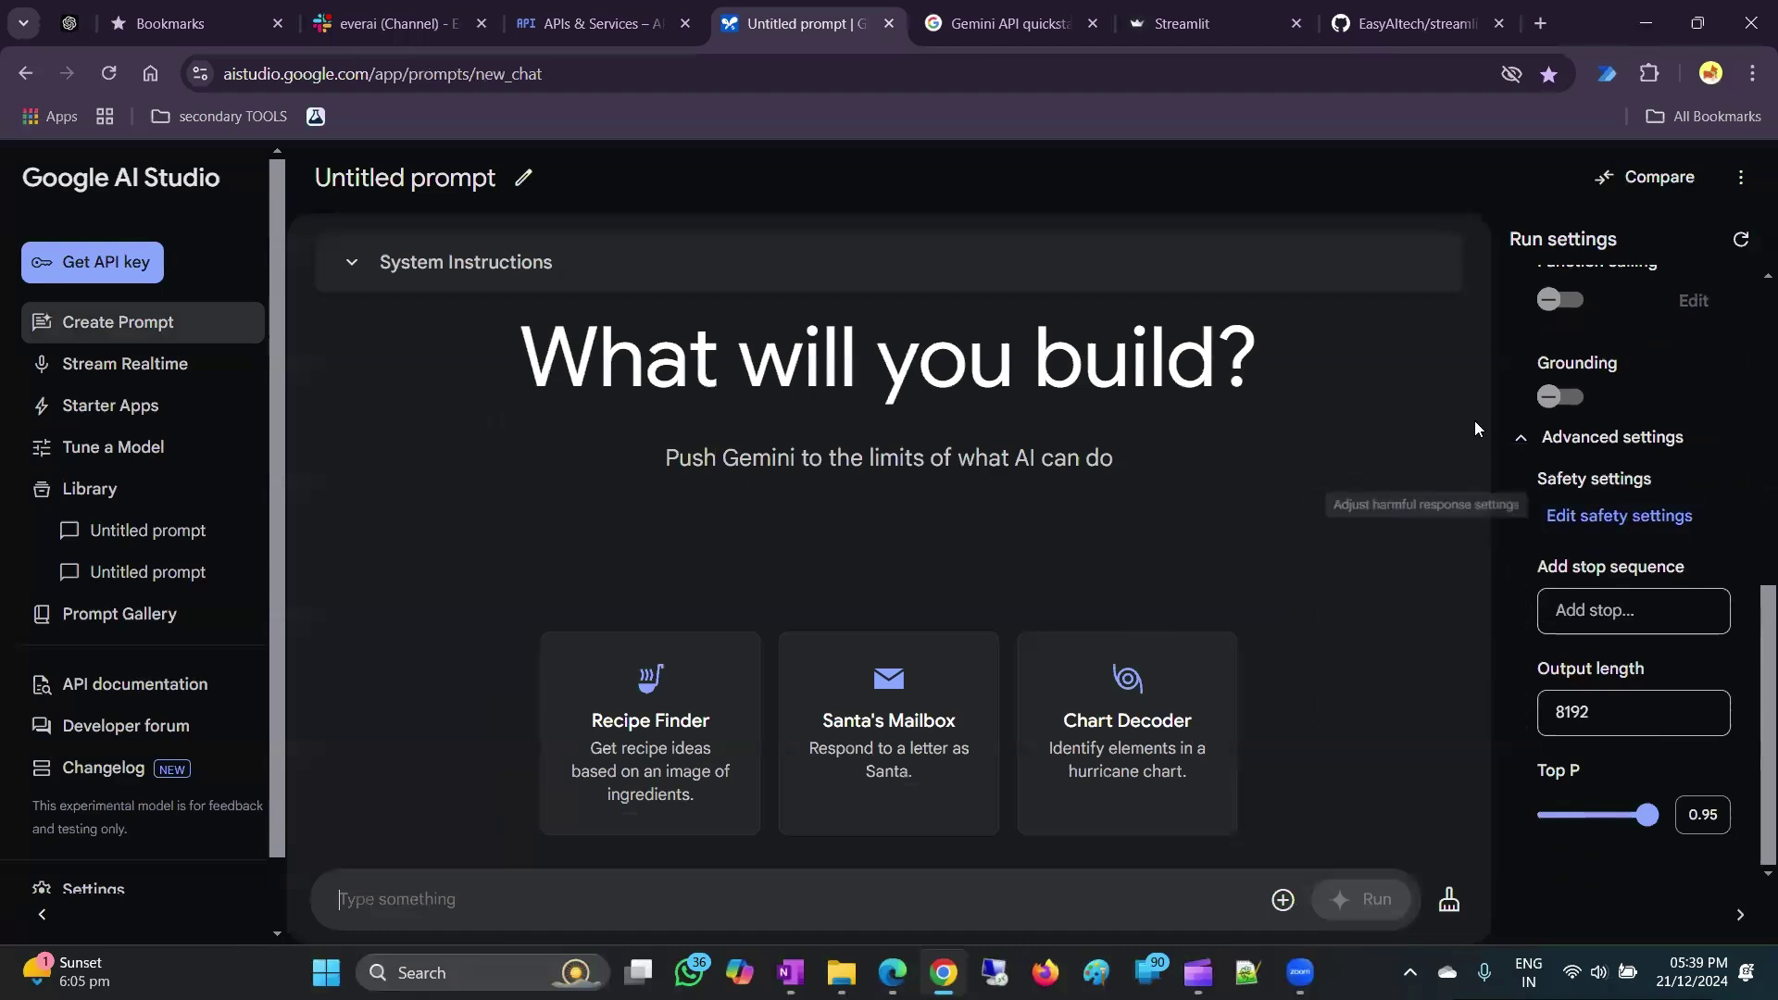
scroll(1678, 481, up, 5)
scroll(1678, 482, up, 2)
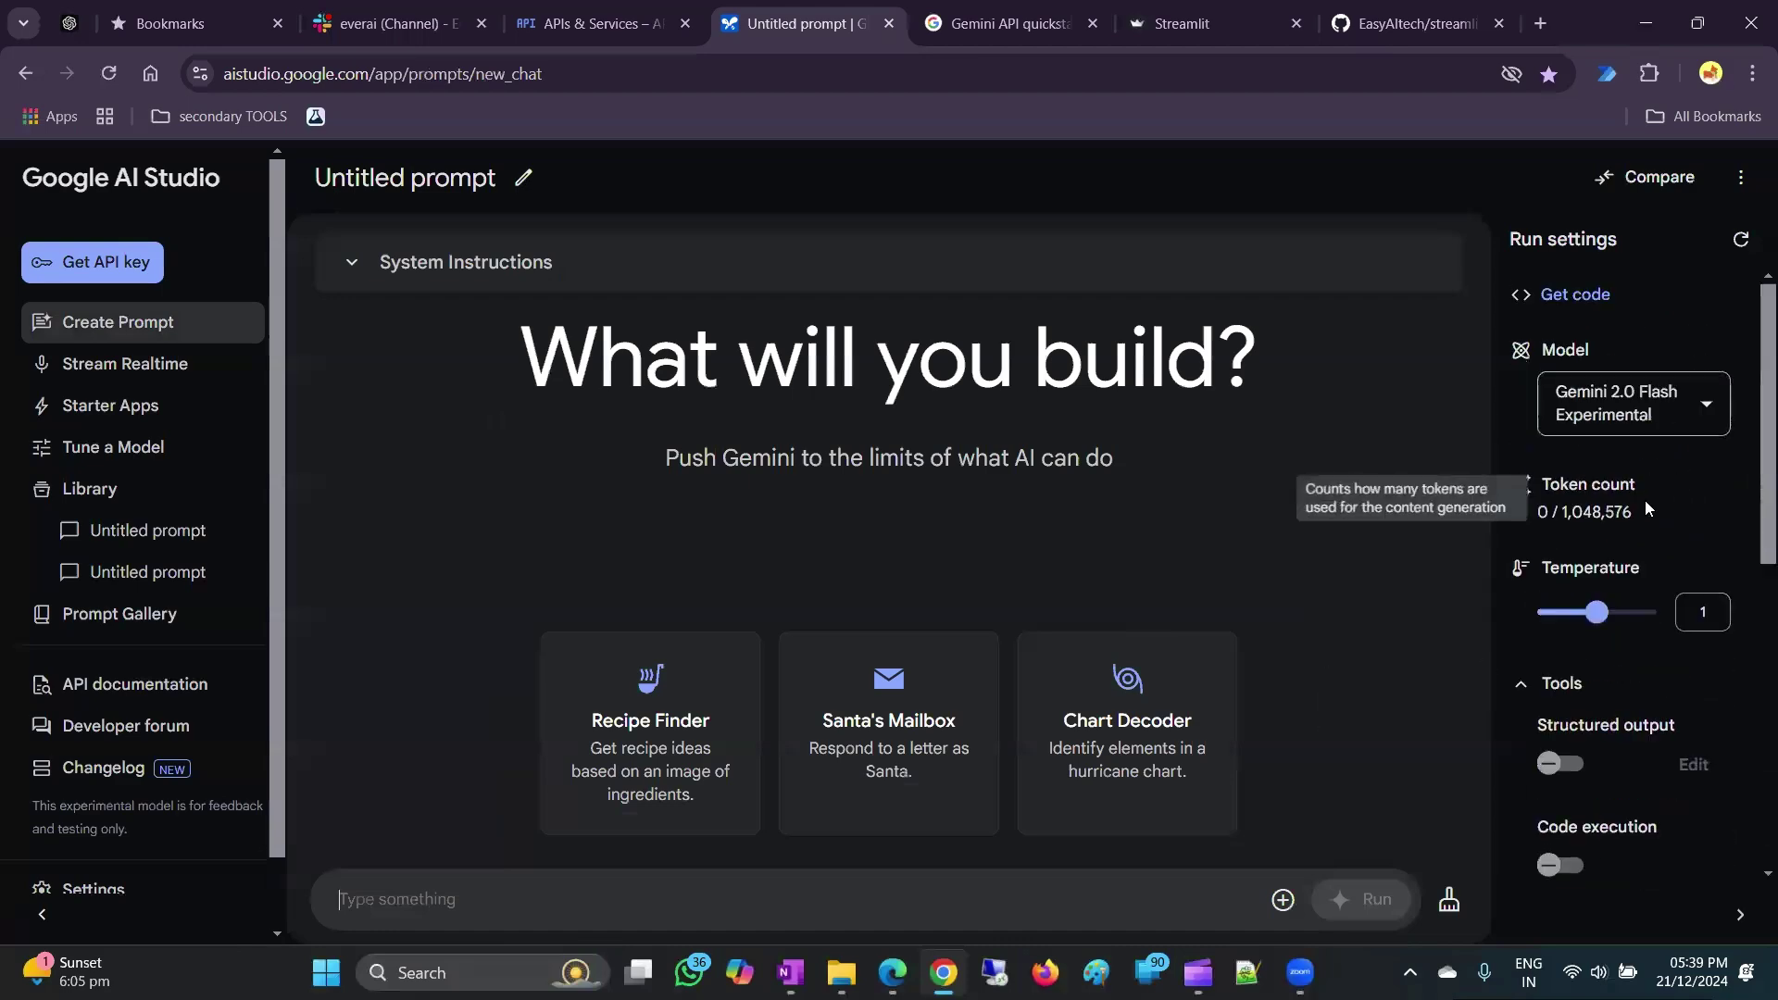
Switch back to the Streamlit app and review the whole page, from its title to the end of the response.
click(999, 9)
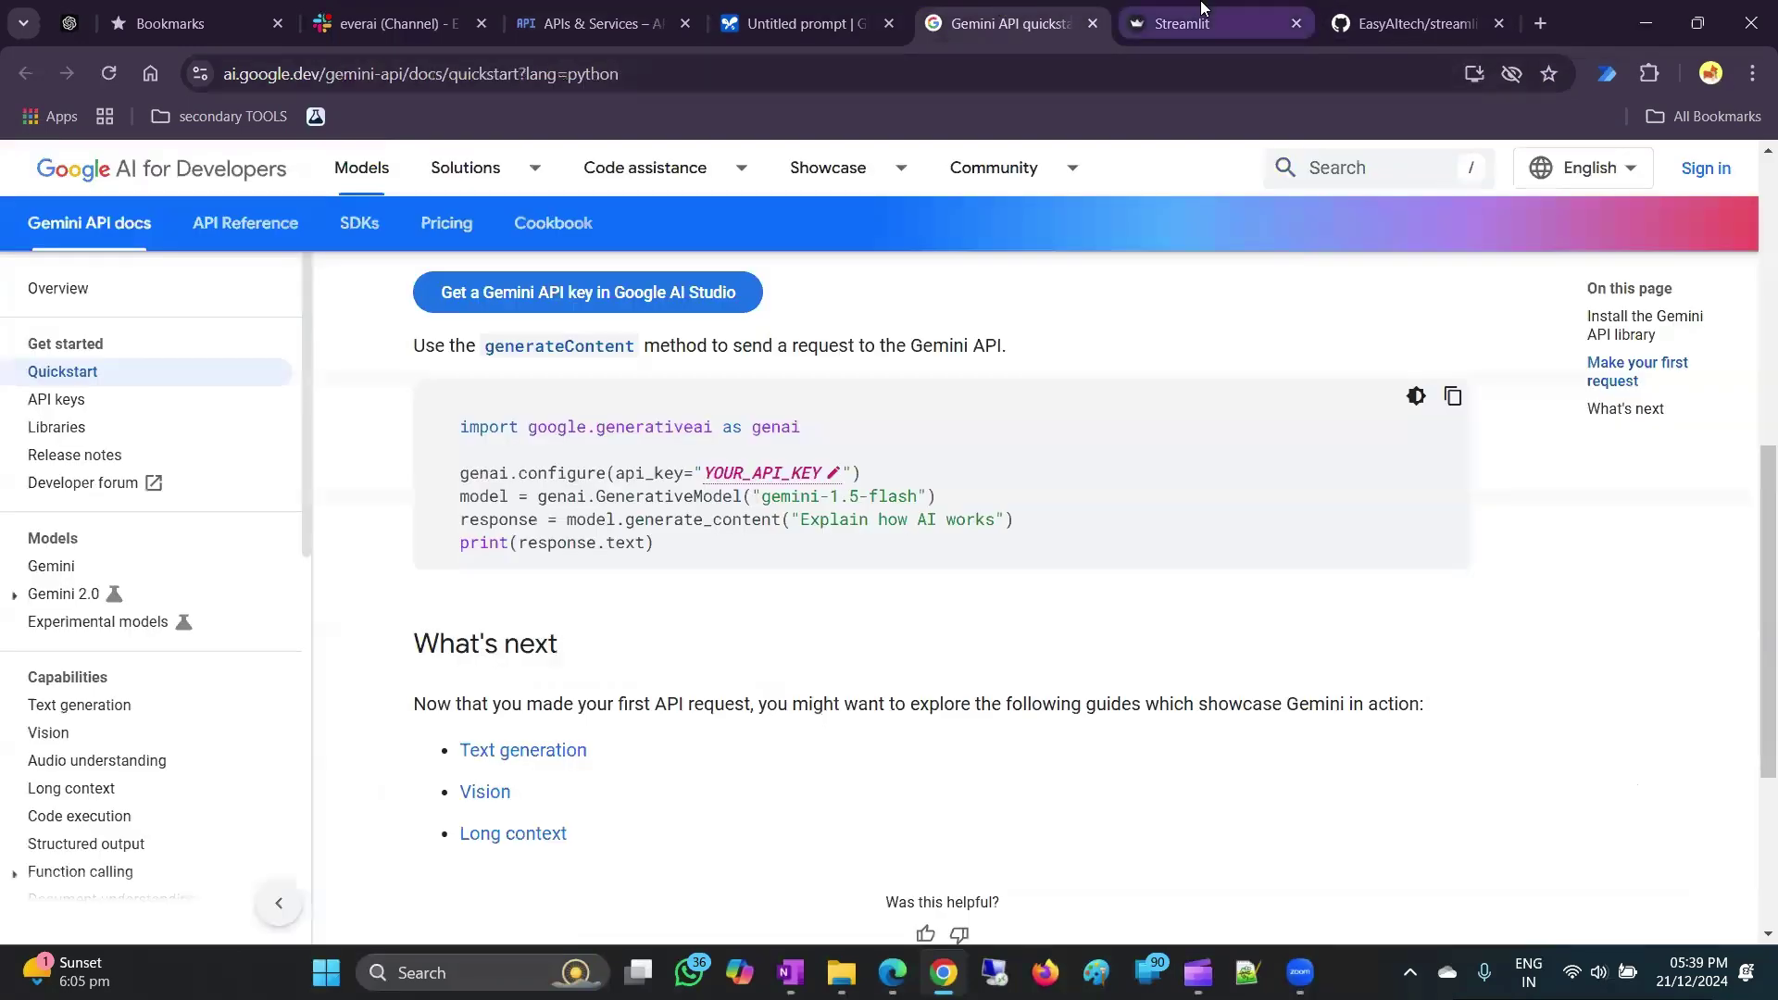
click(1182, 23)
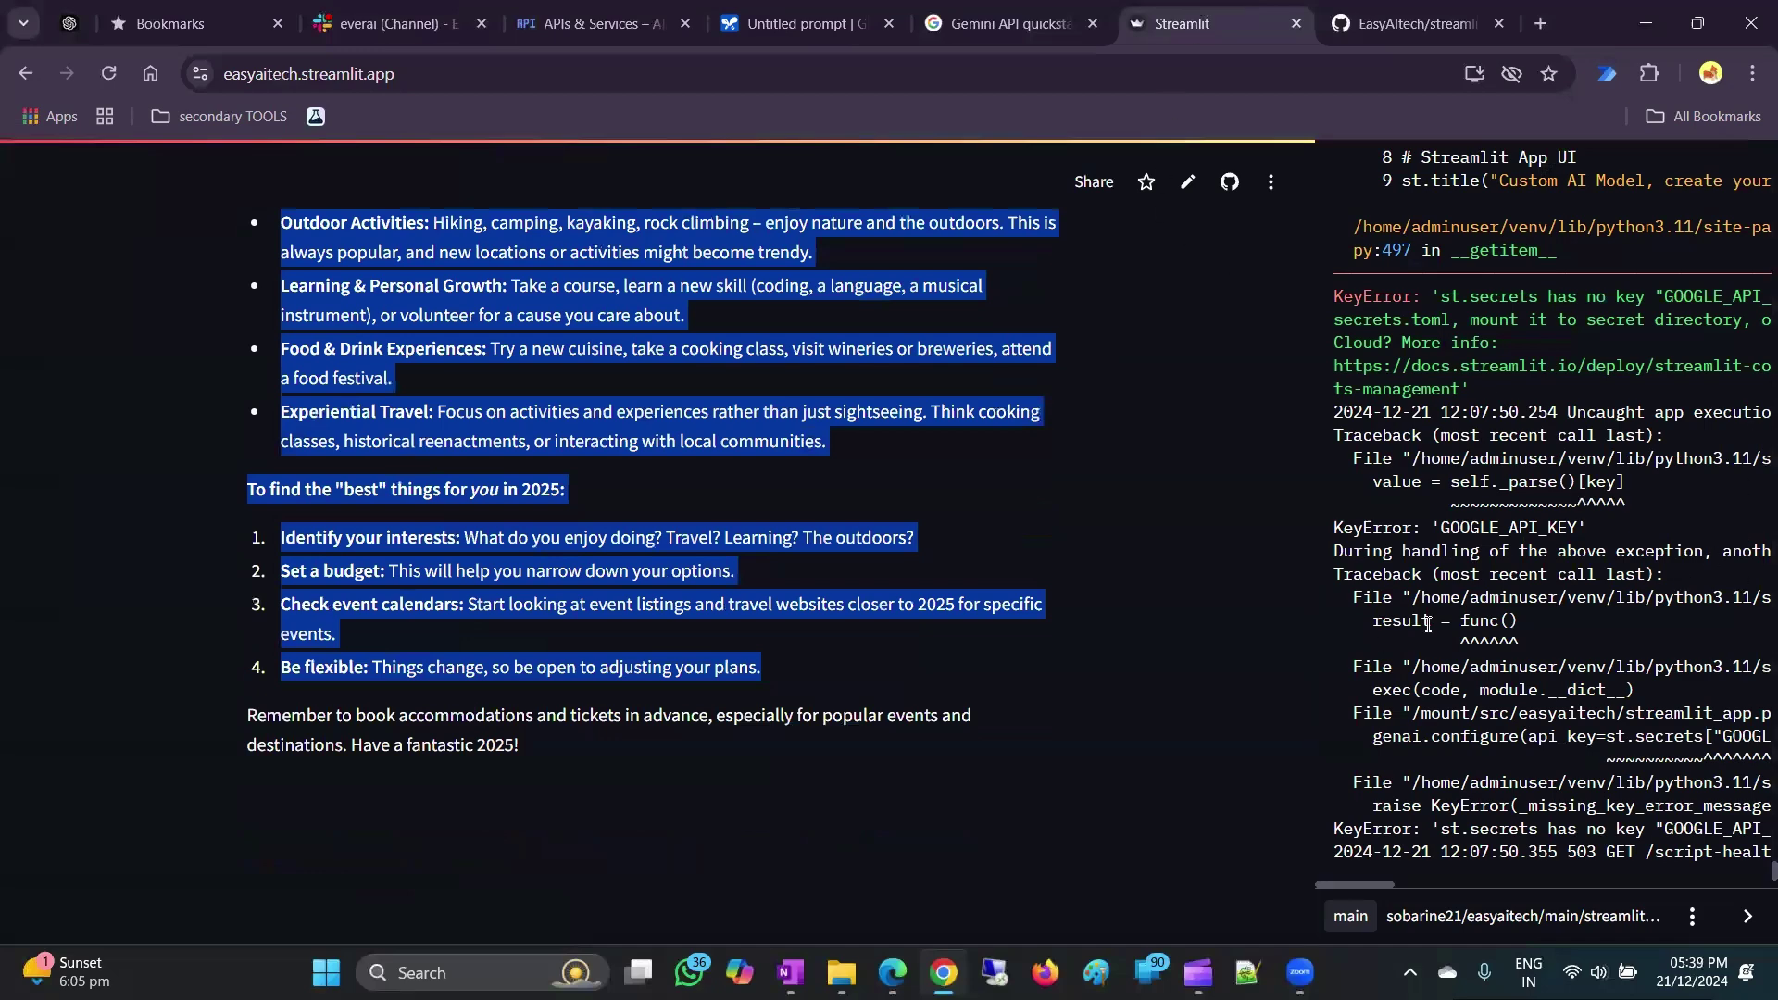
scroll(883, 742, up, 6)
scroll(884, 746, up, 4)
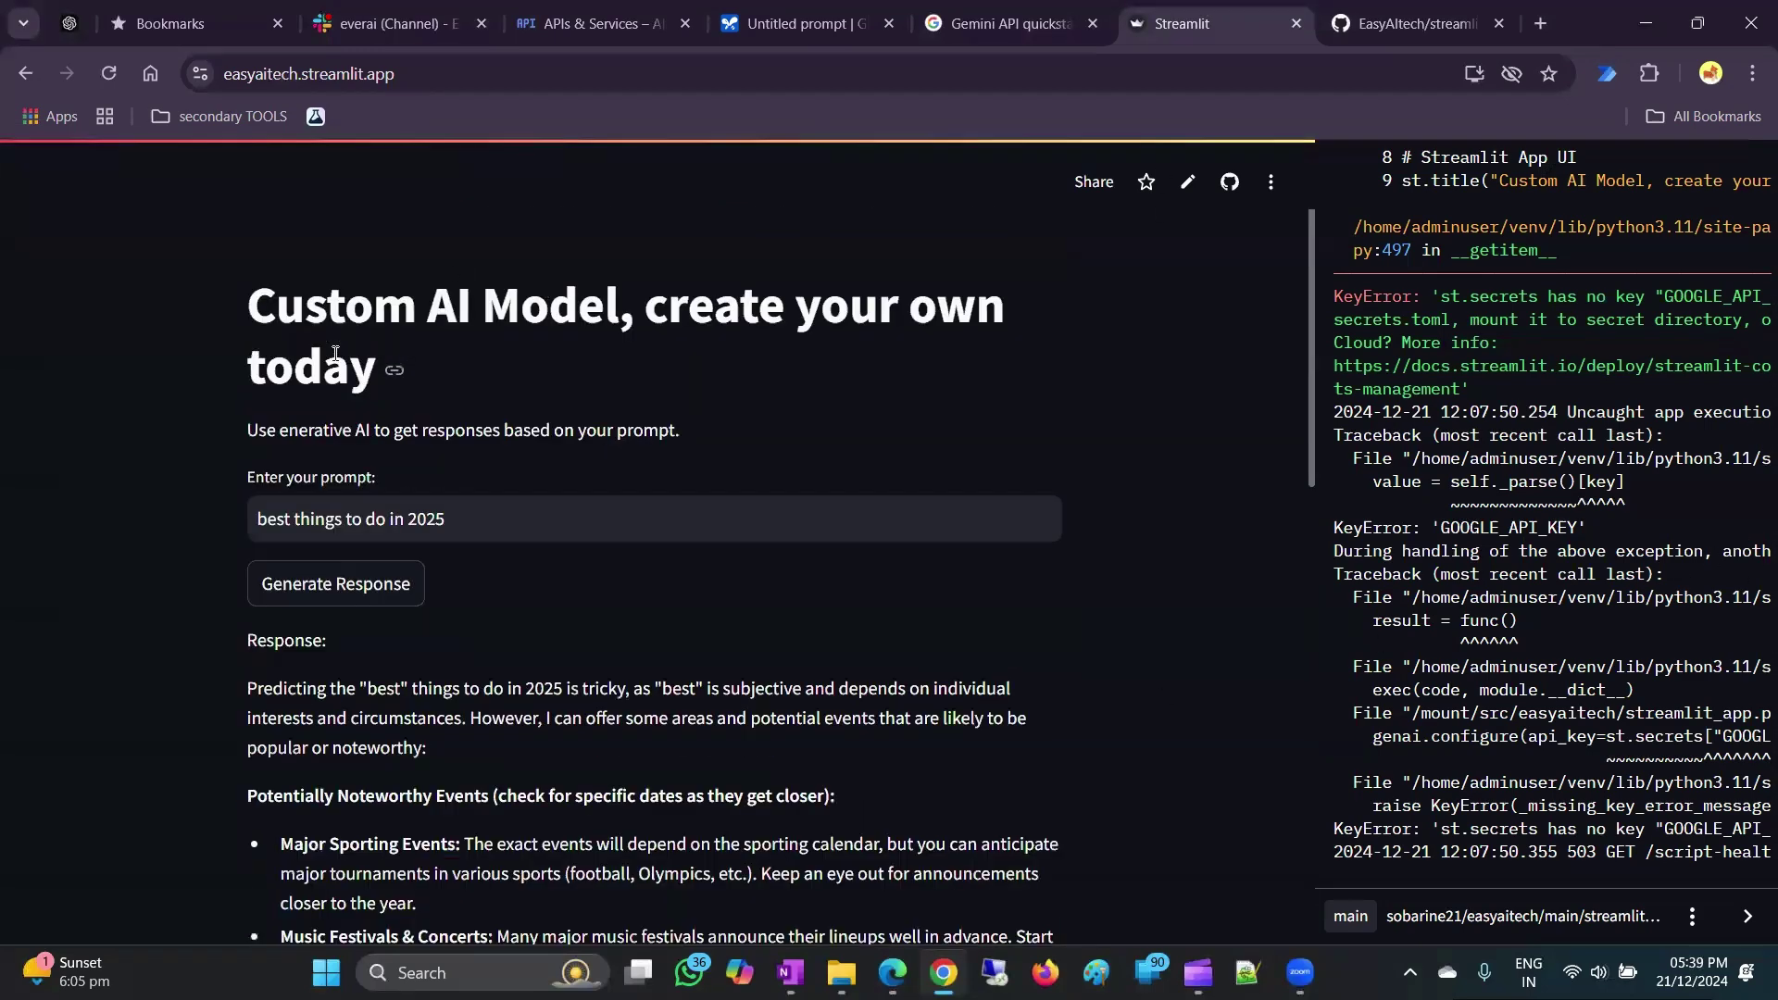
drag(195, 254, 612, 463)
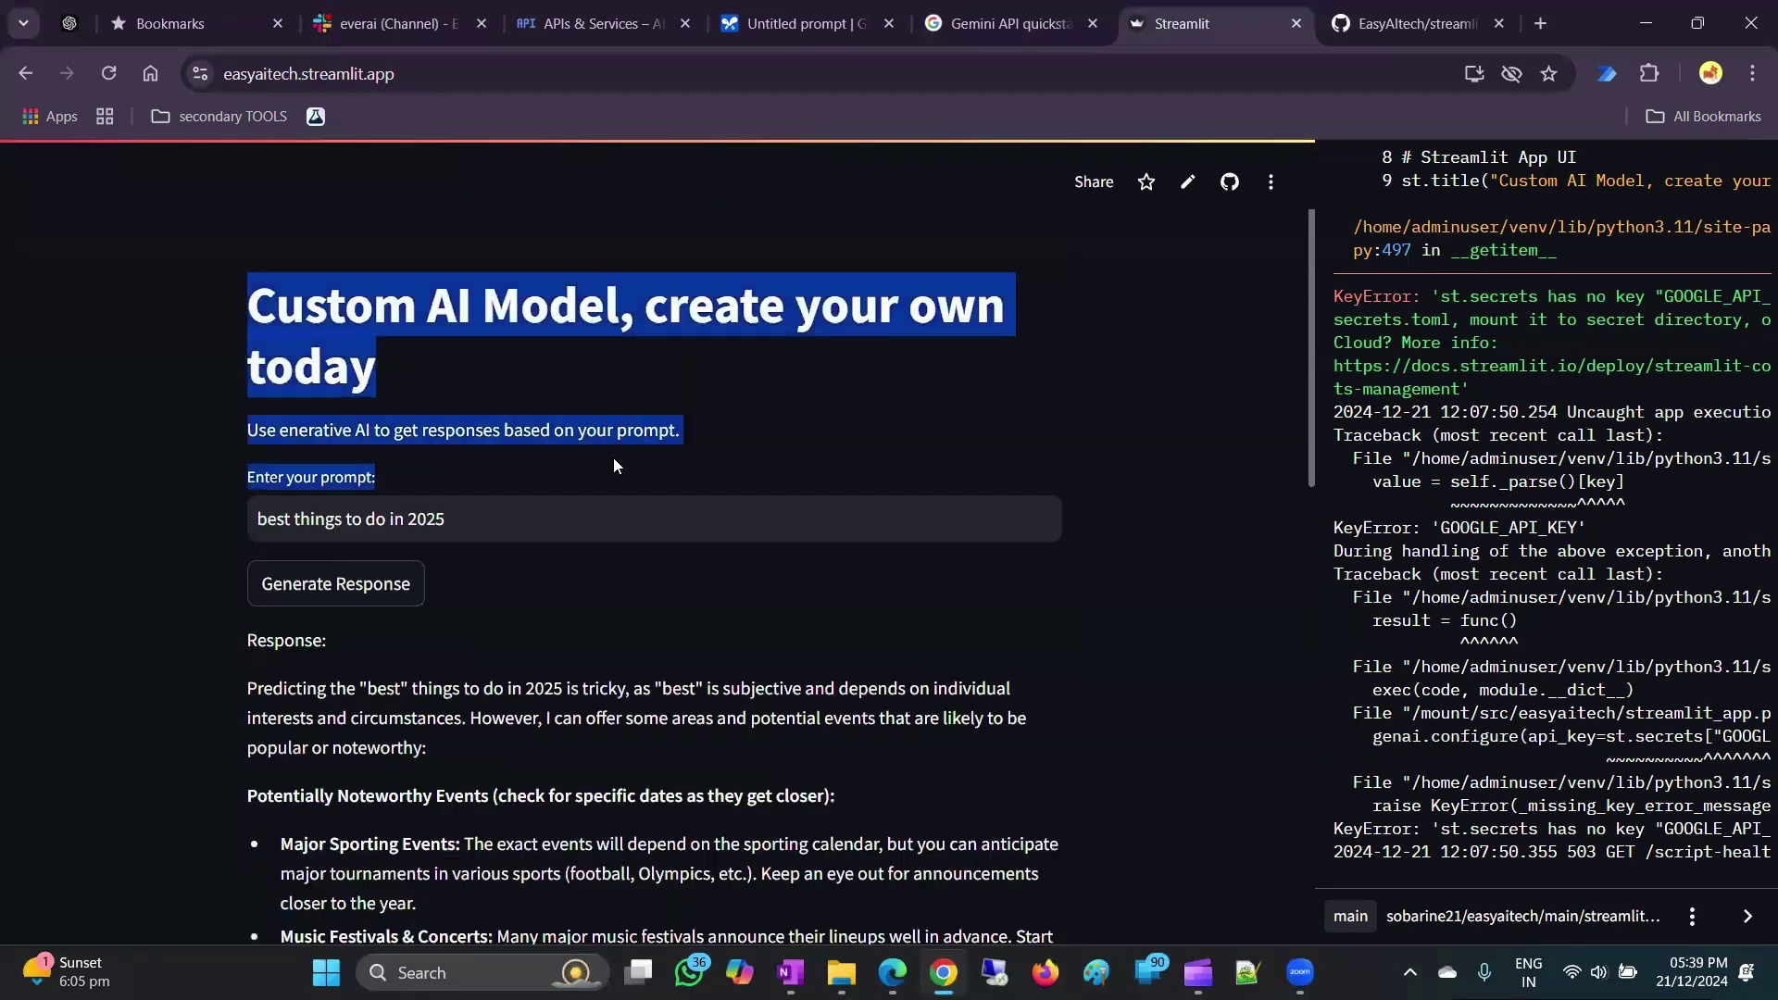
click(1113, 402)
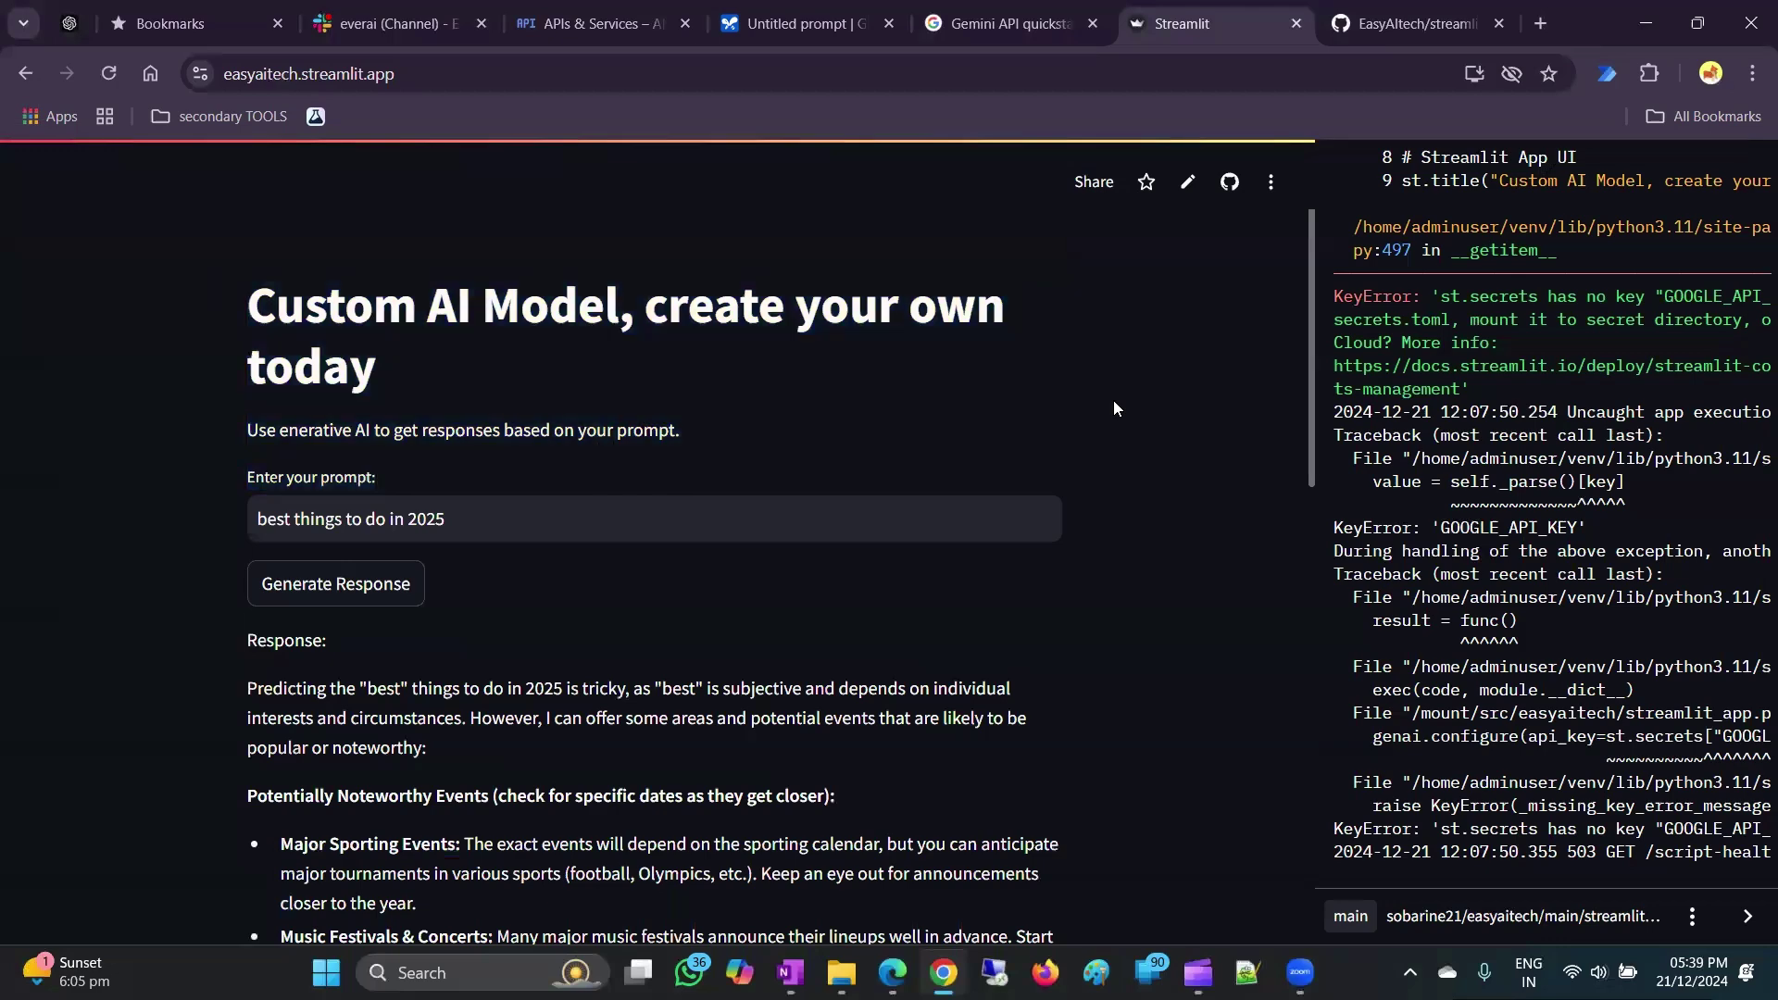
scroll(709, 402, down, 5)
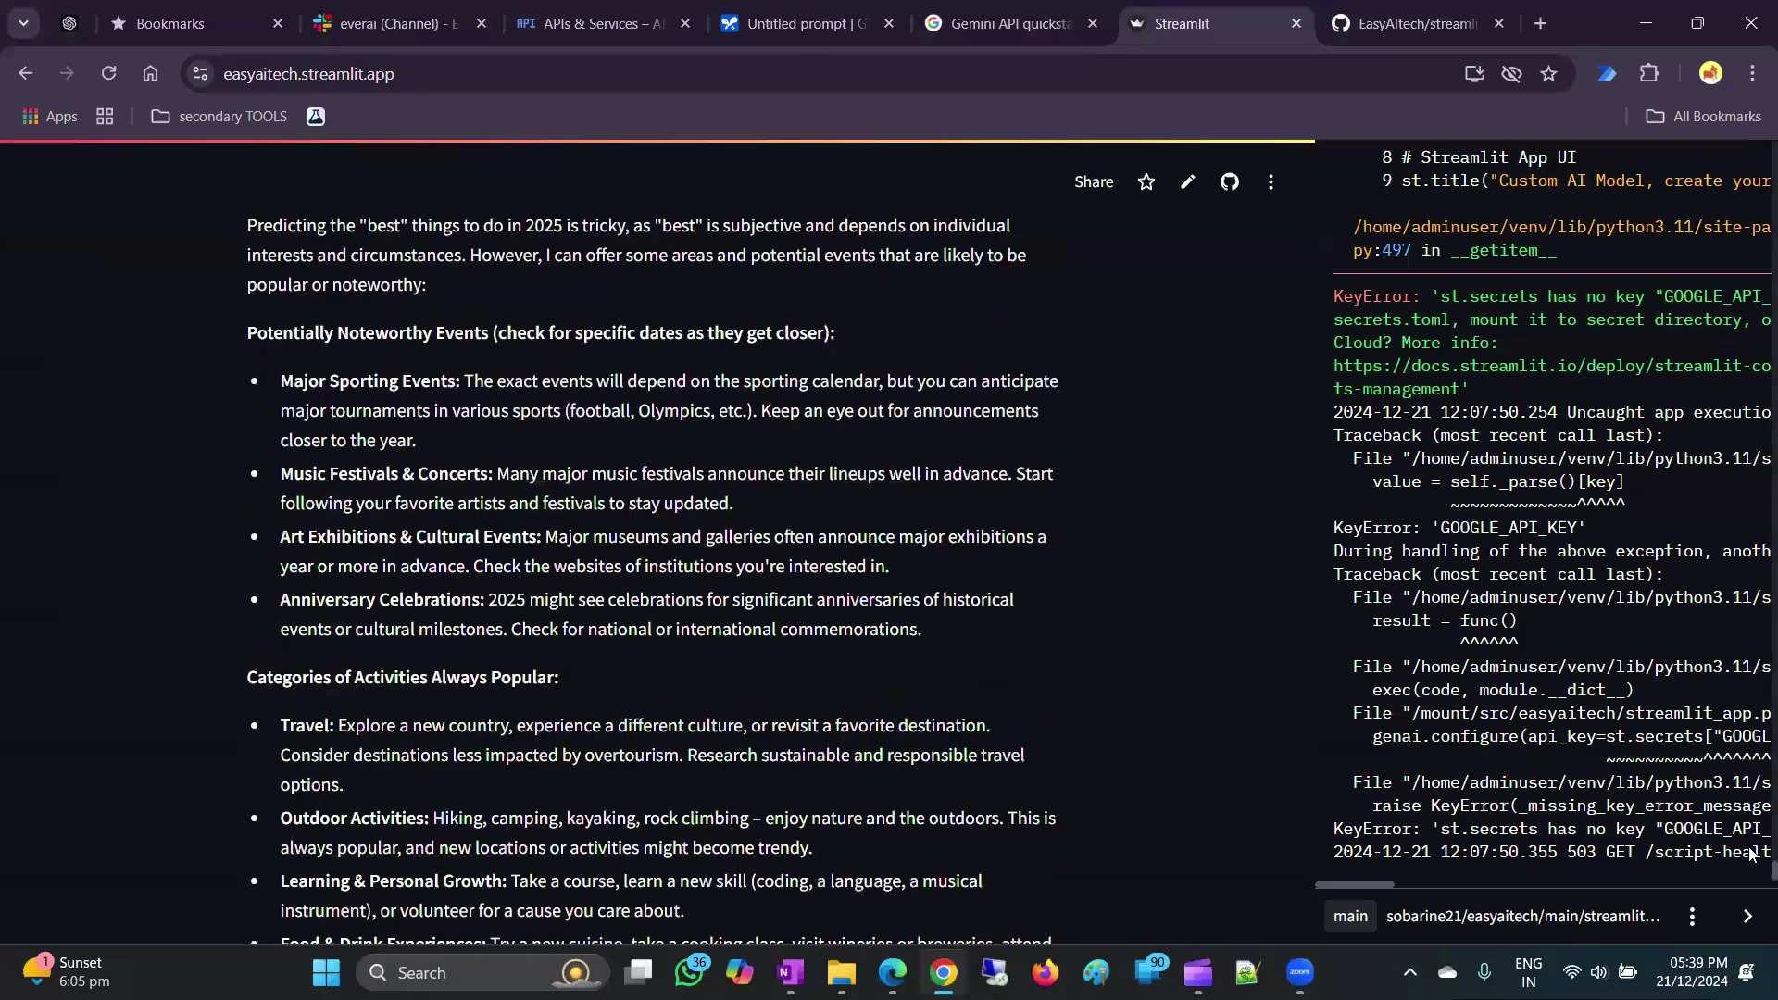
scroll(821, 780, down, 3)
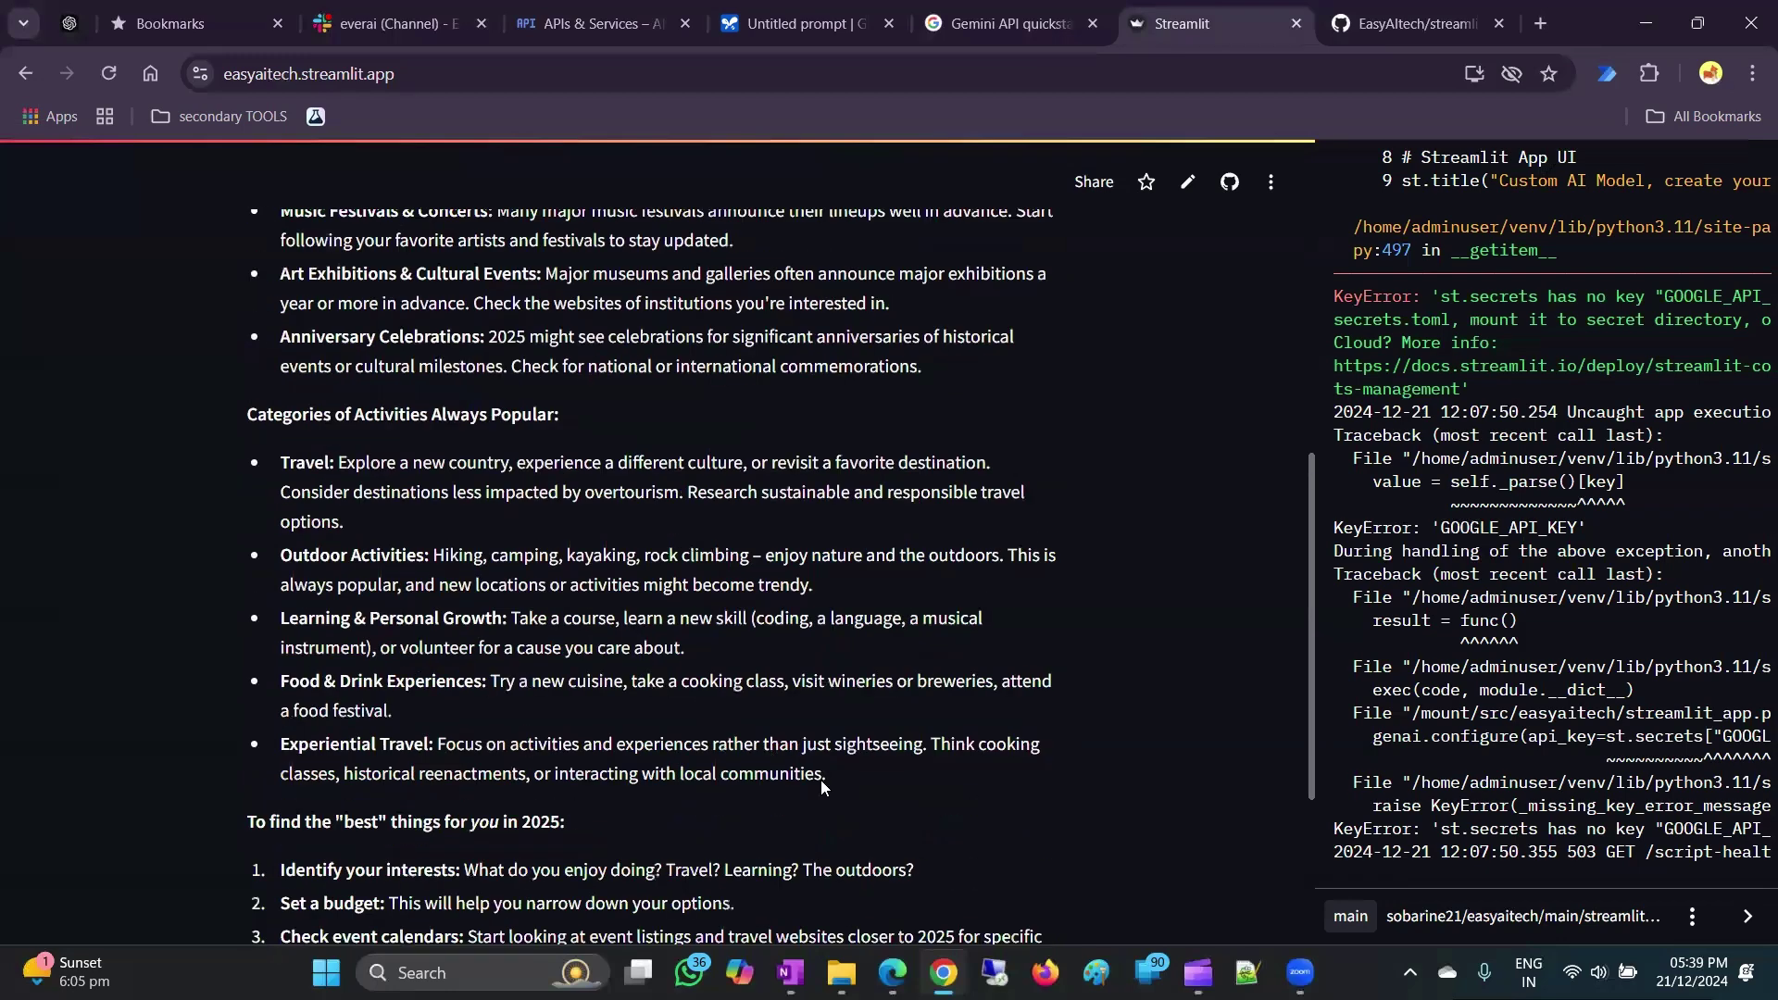
scroll(821, 780, down, 4)
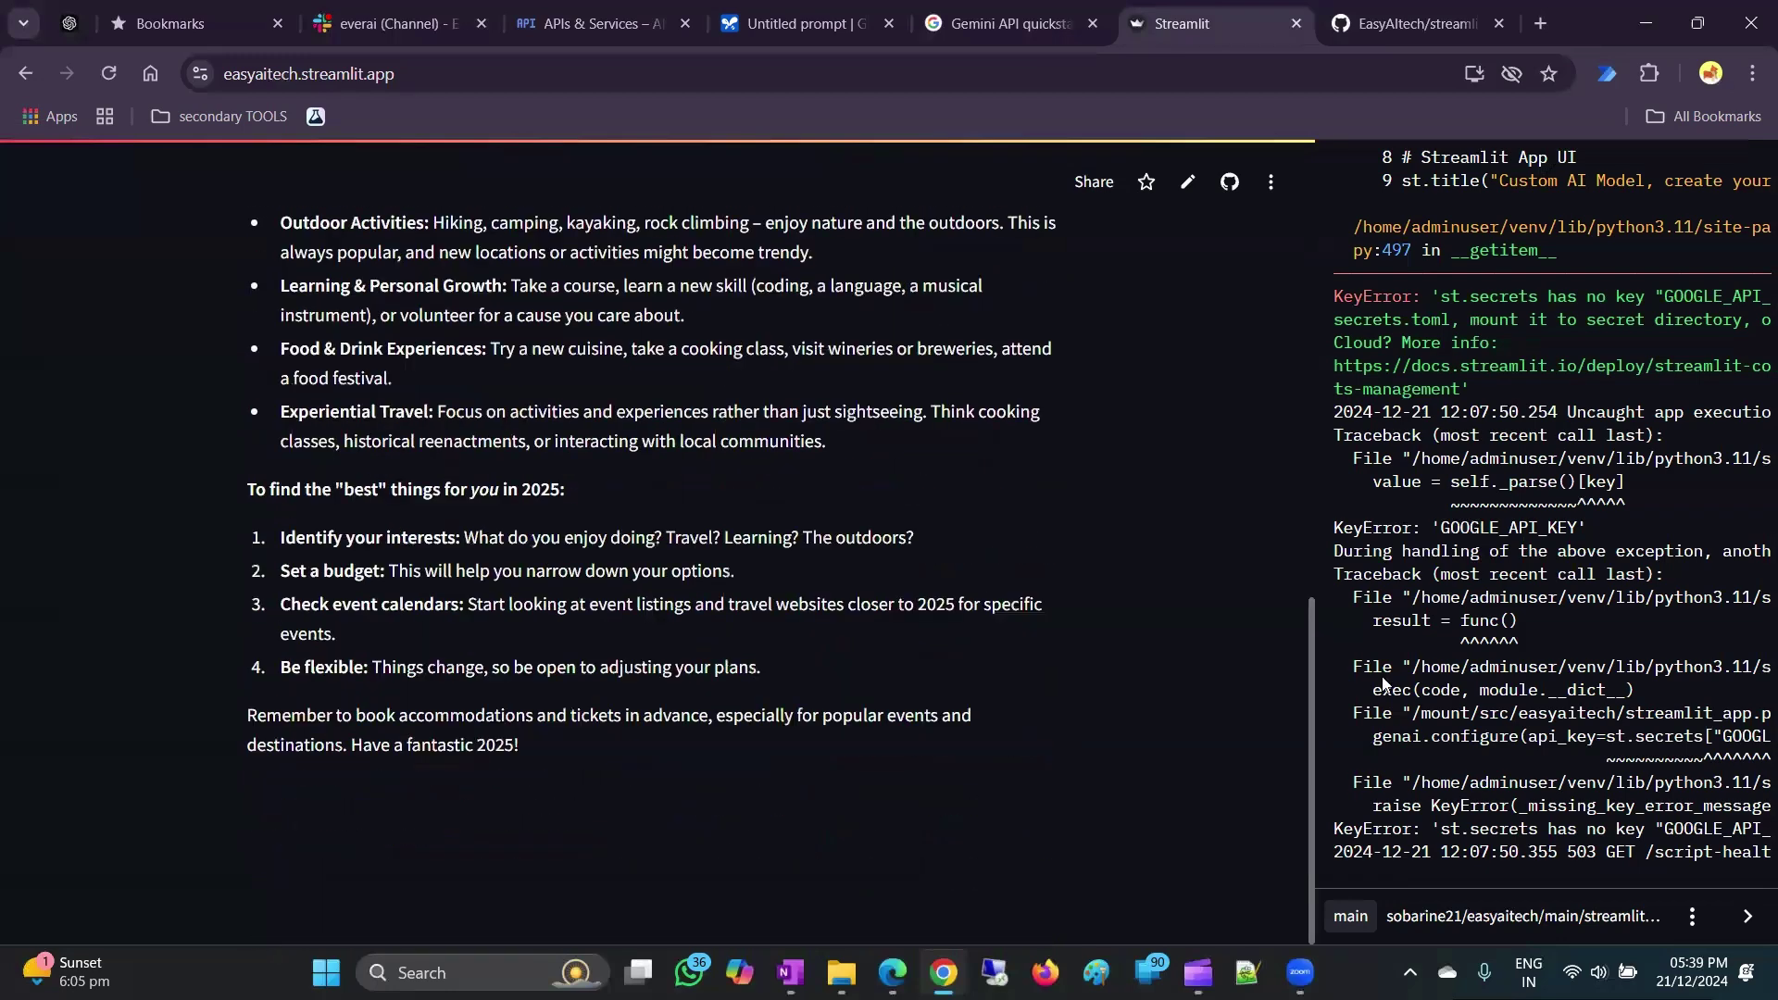